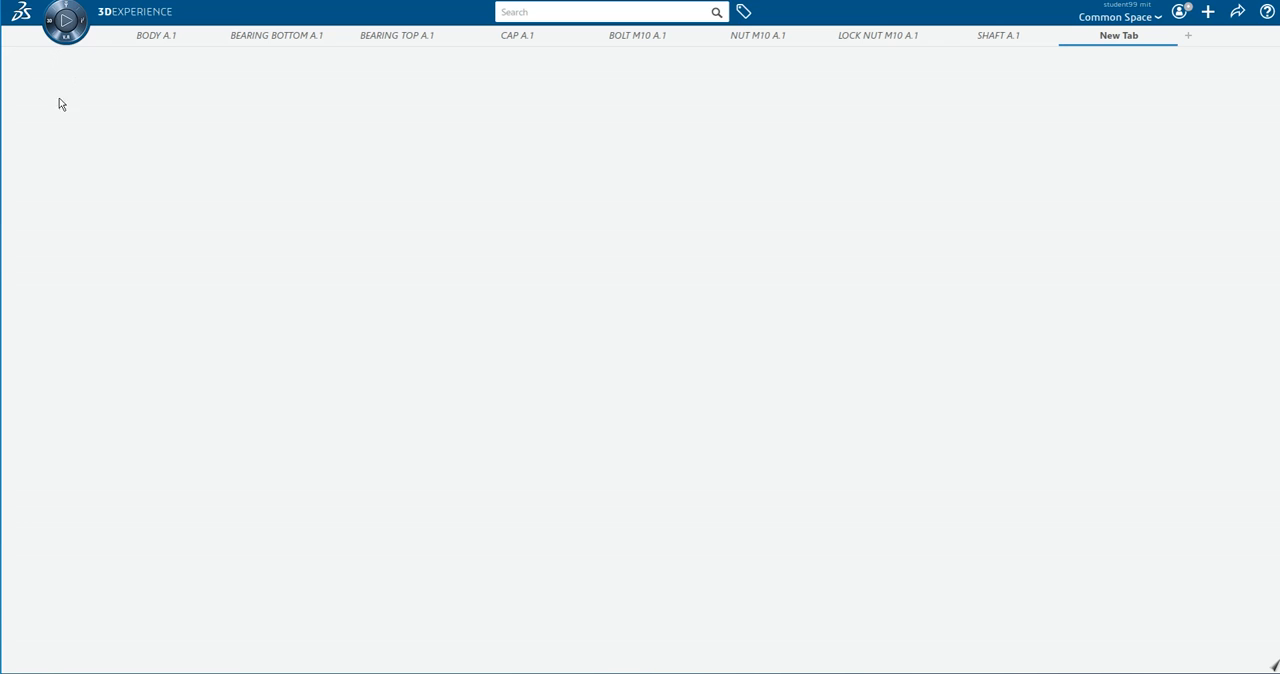
# Create a new, empty physical product in the Assembly Design app.
pyautogui.click(53, 28)
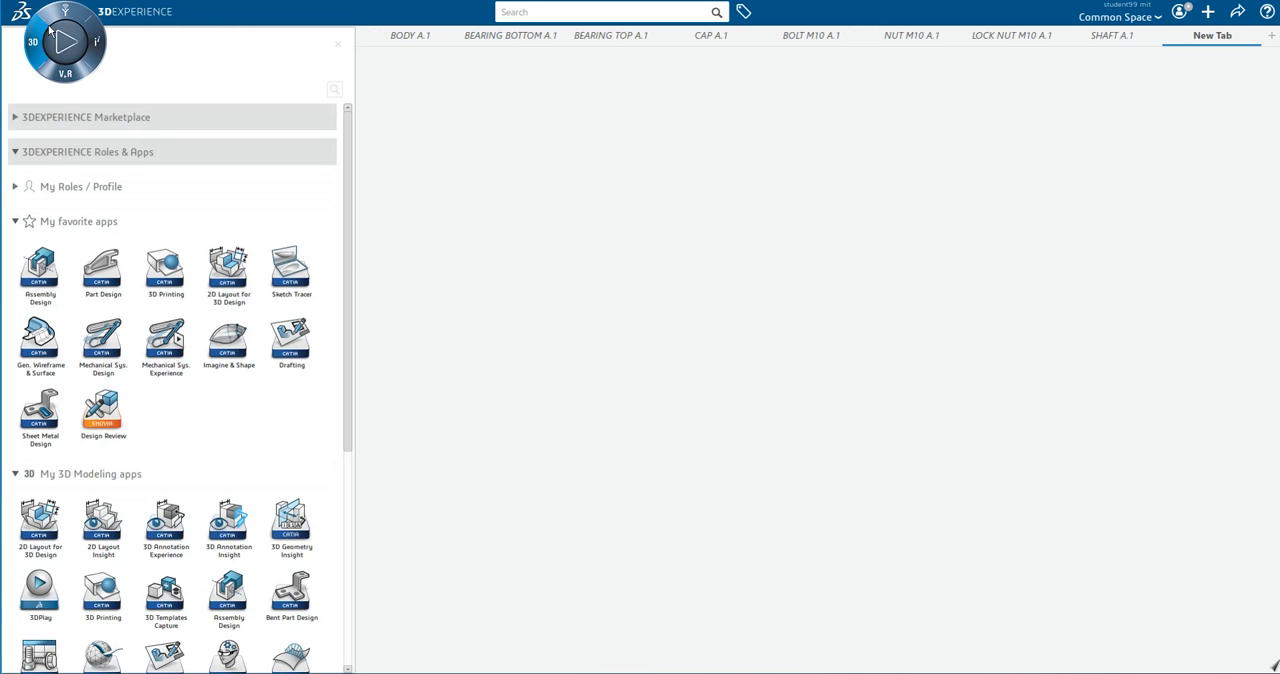
pyautogui.click(42, 272)
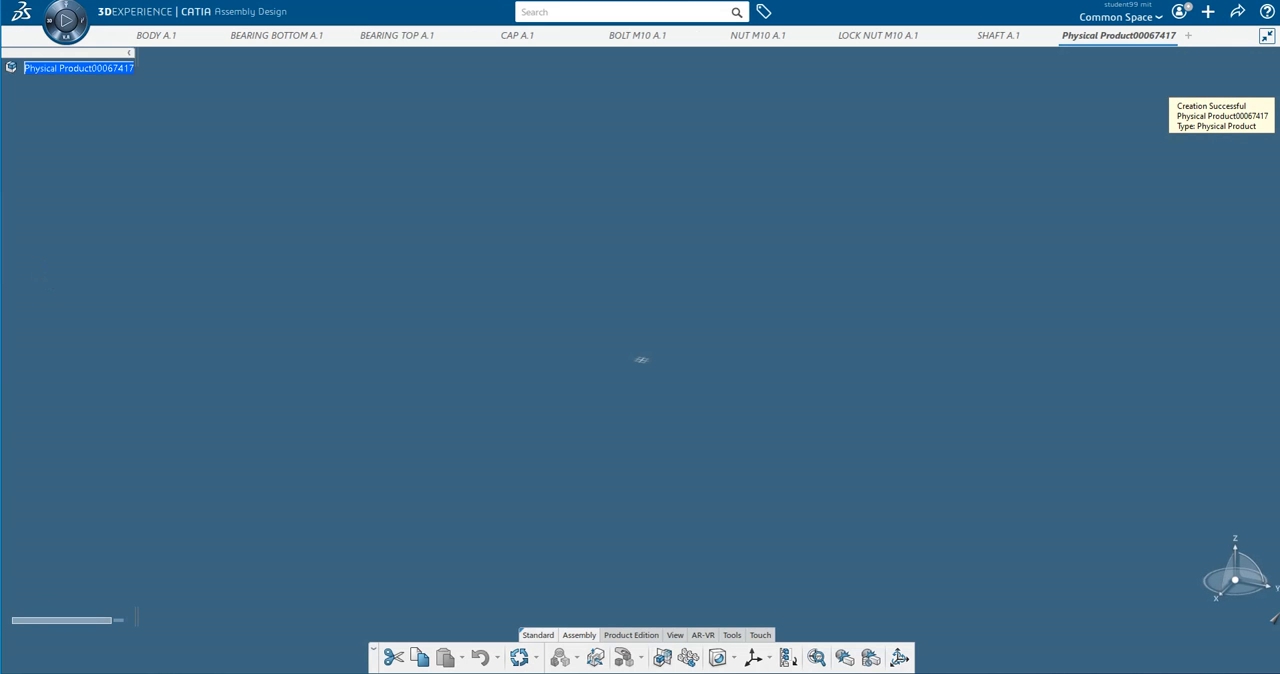
pyautogui.click(1120, 673)
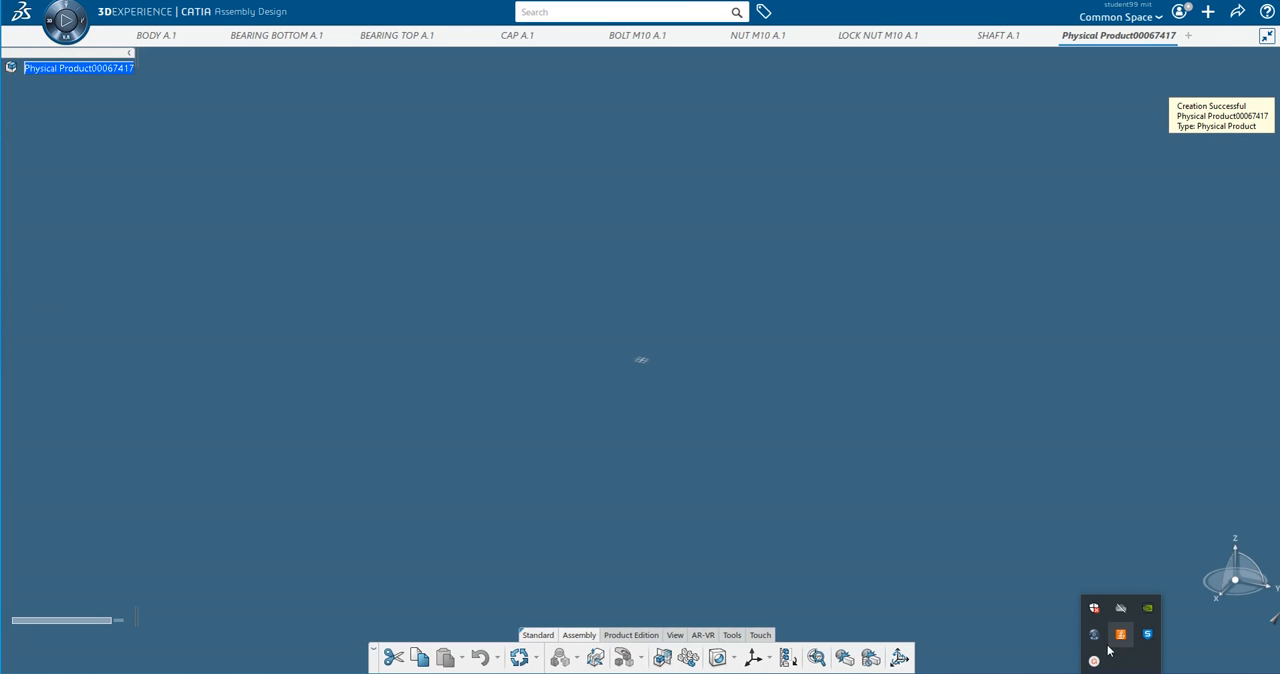
pyautogui.click(1095, 662)
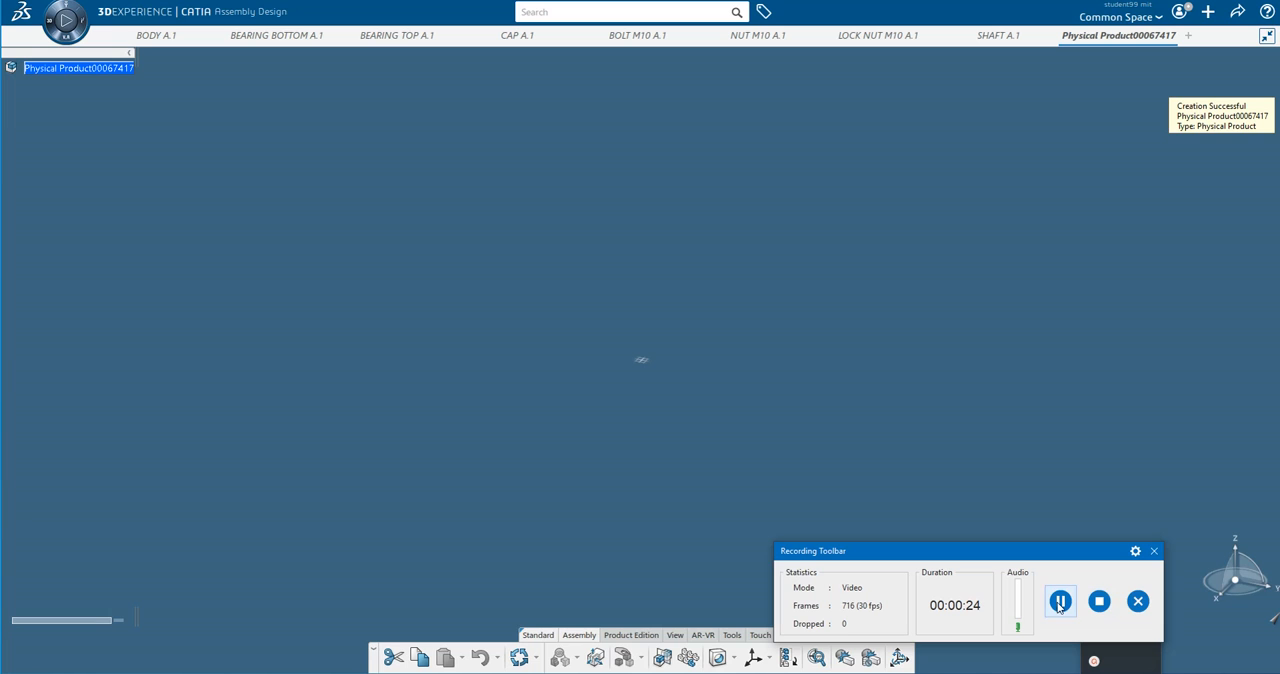
pyautogui.click(1060, 607)
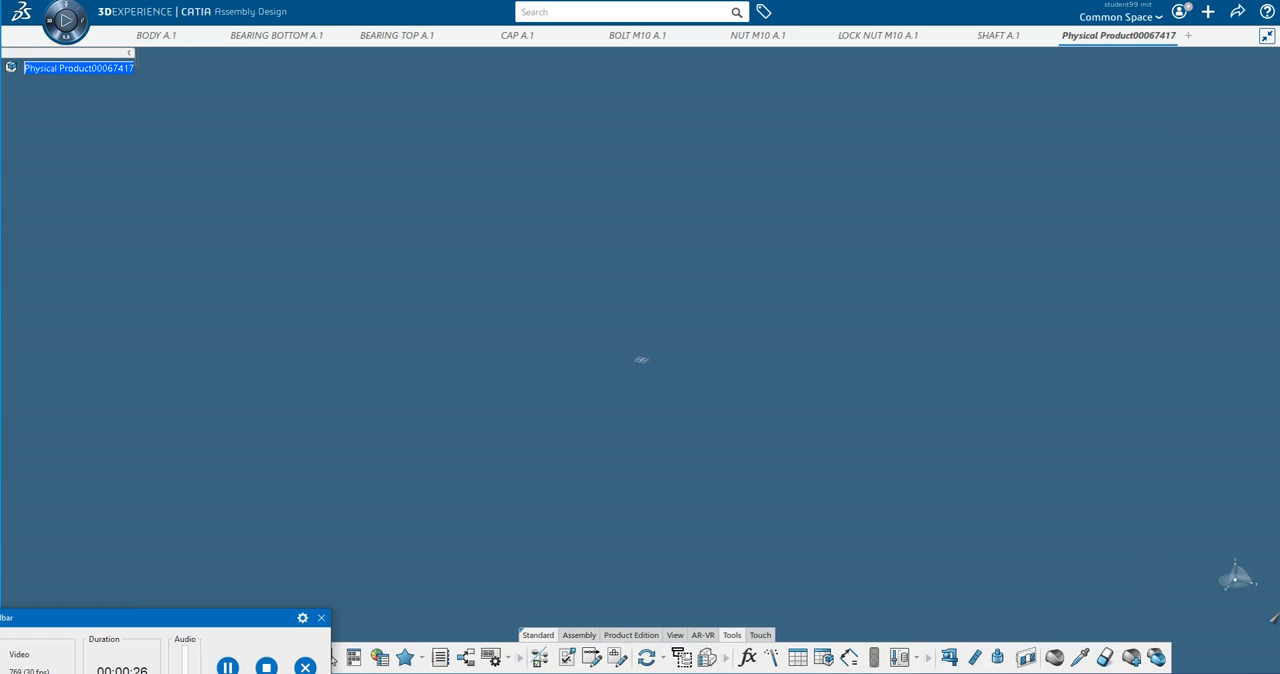
pyautogui.click(578, 640)
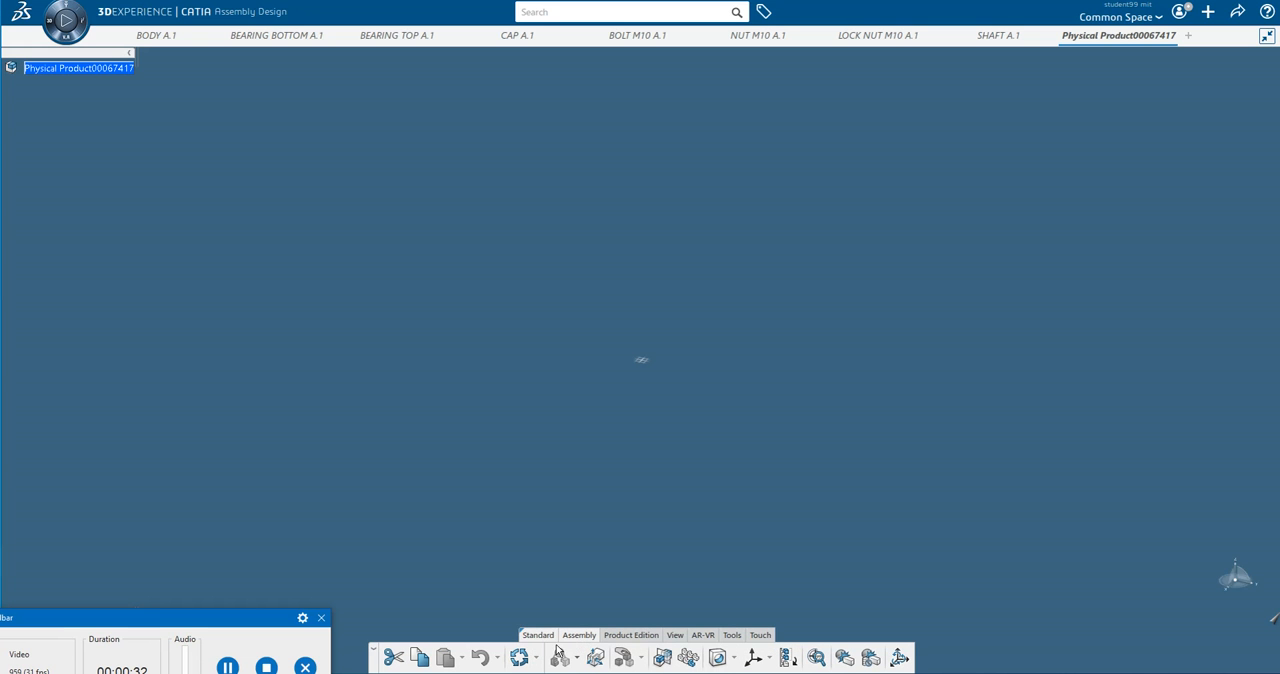
pyautogui.click(618, 640)
pyautogui.click(675, 636)
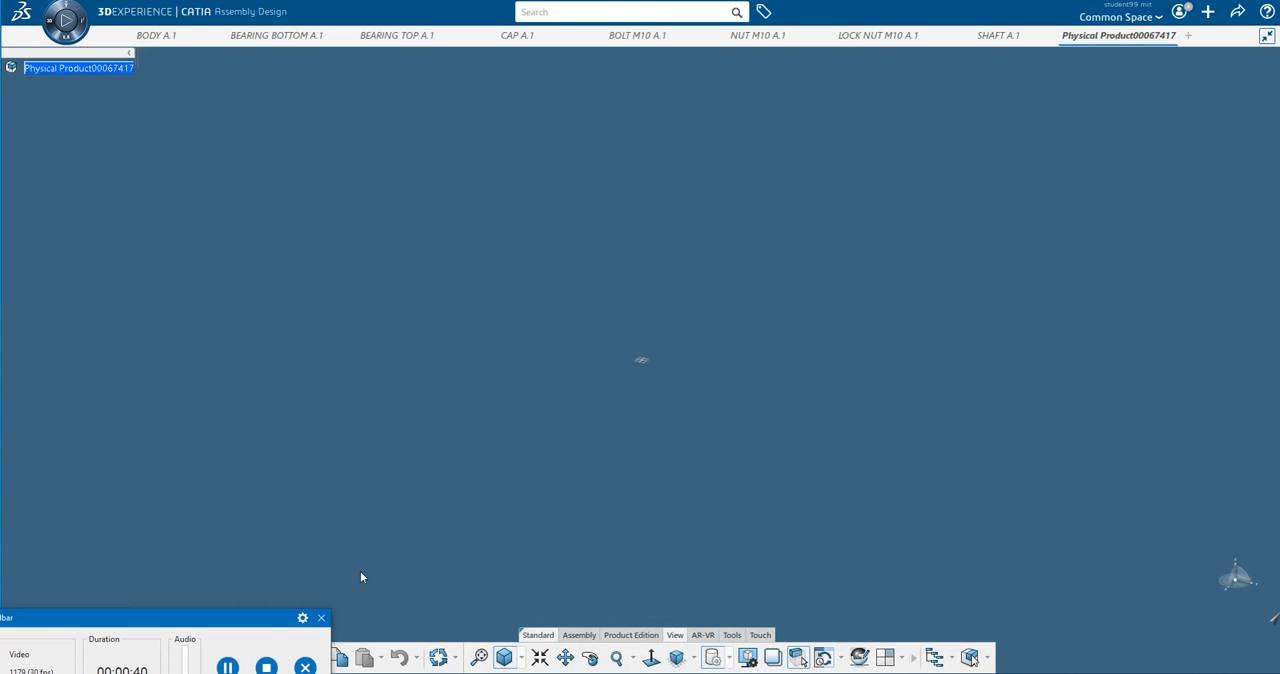
pyautogui.click(228, 667)
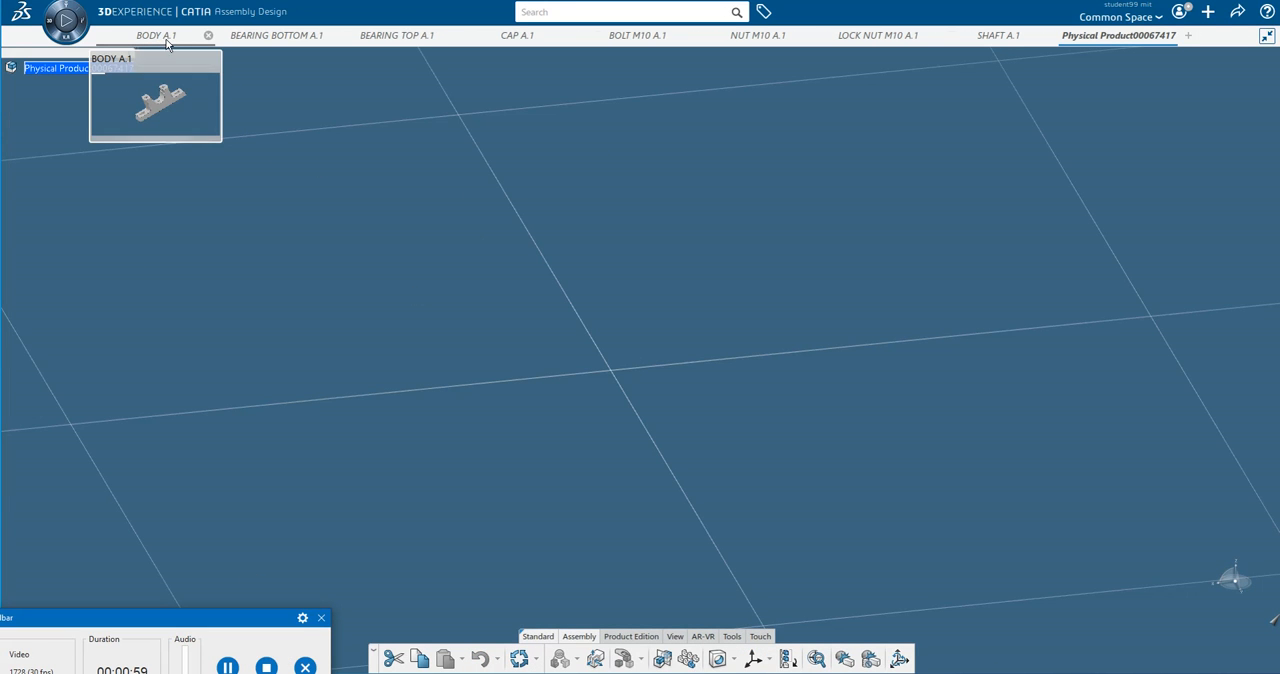
# Review the open plummer block parts from BODY through SHAFT one by one, and return to the empty assembly product.
pyautogui.click(157, 36)
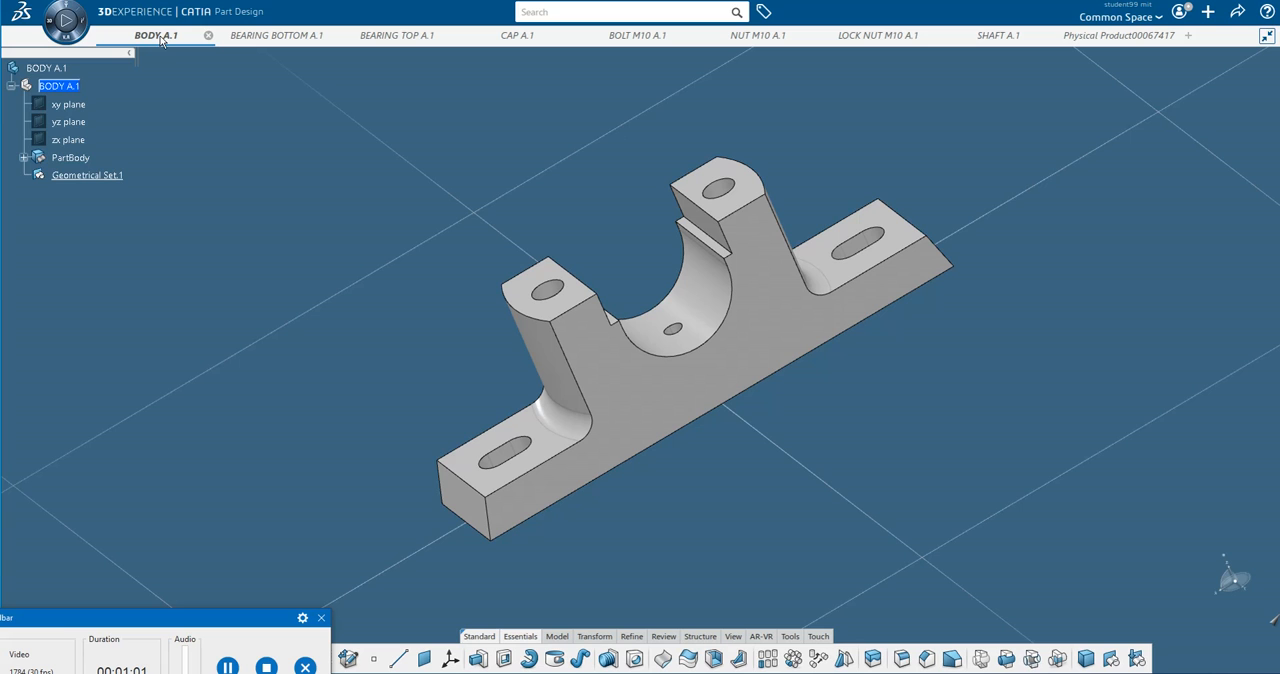
pyautogui.click(278, 37)
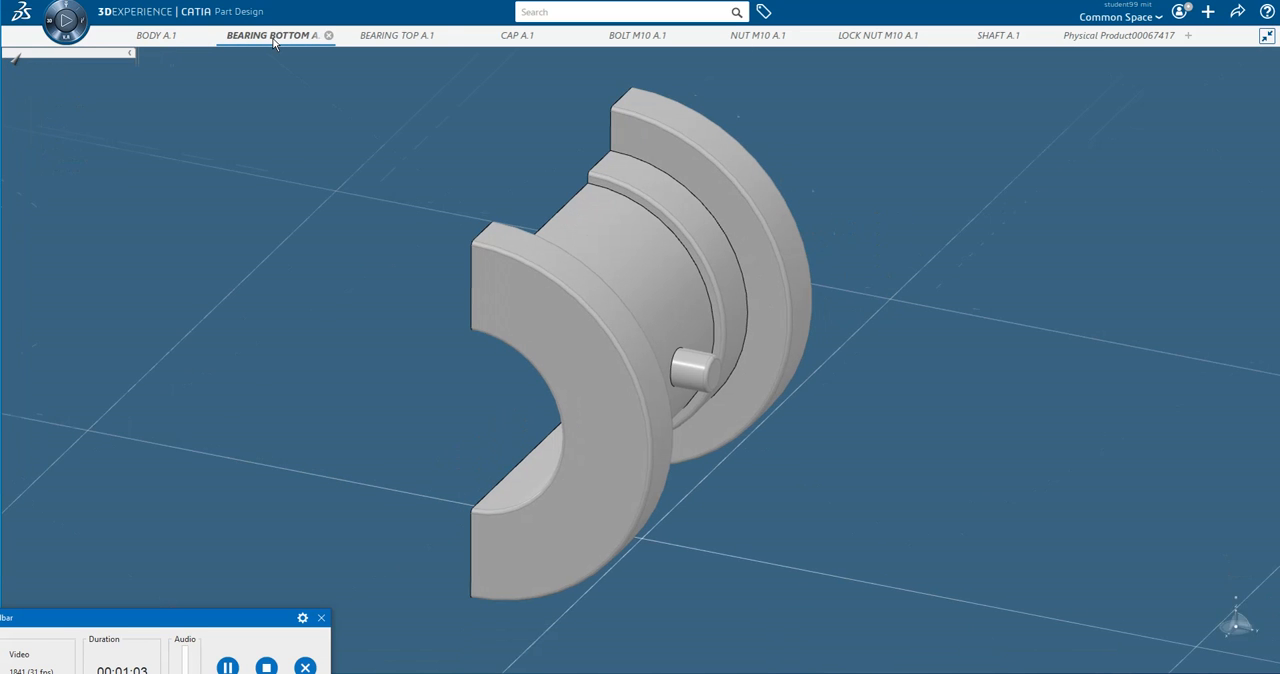
pyautogui.click(400, 37)
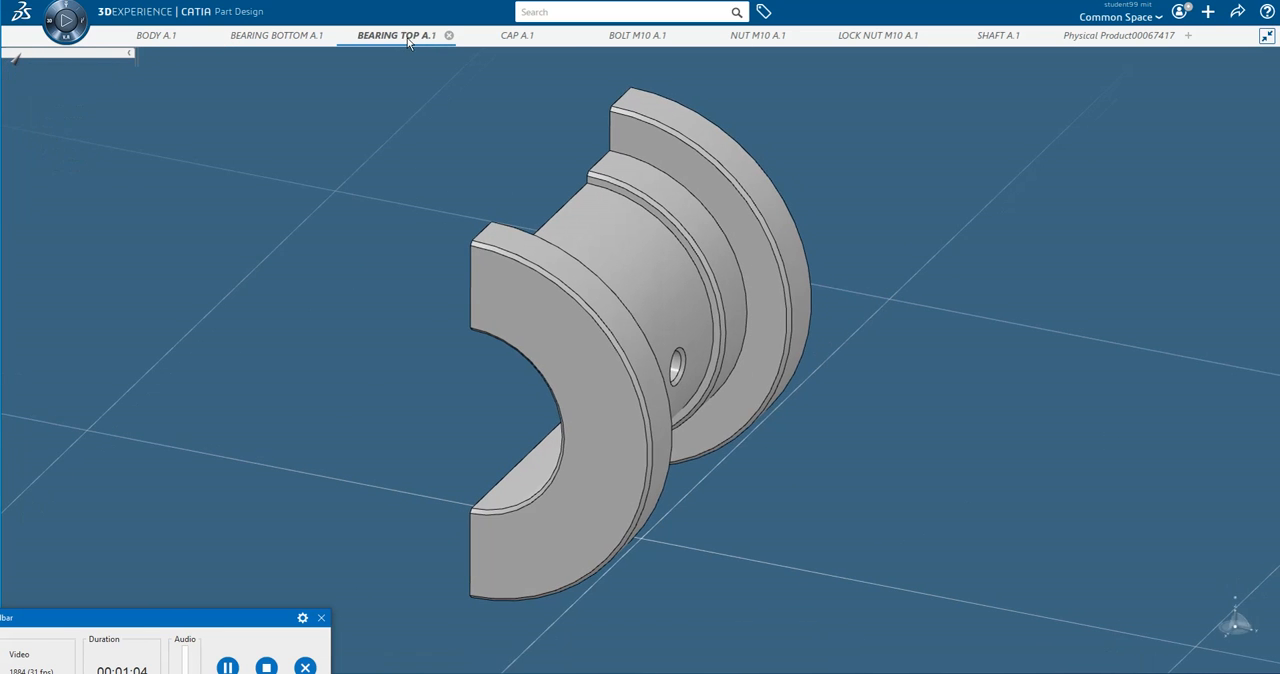
pyautogui.click(517, 36)
pyautogui.click(636, 38)
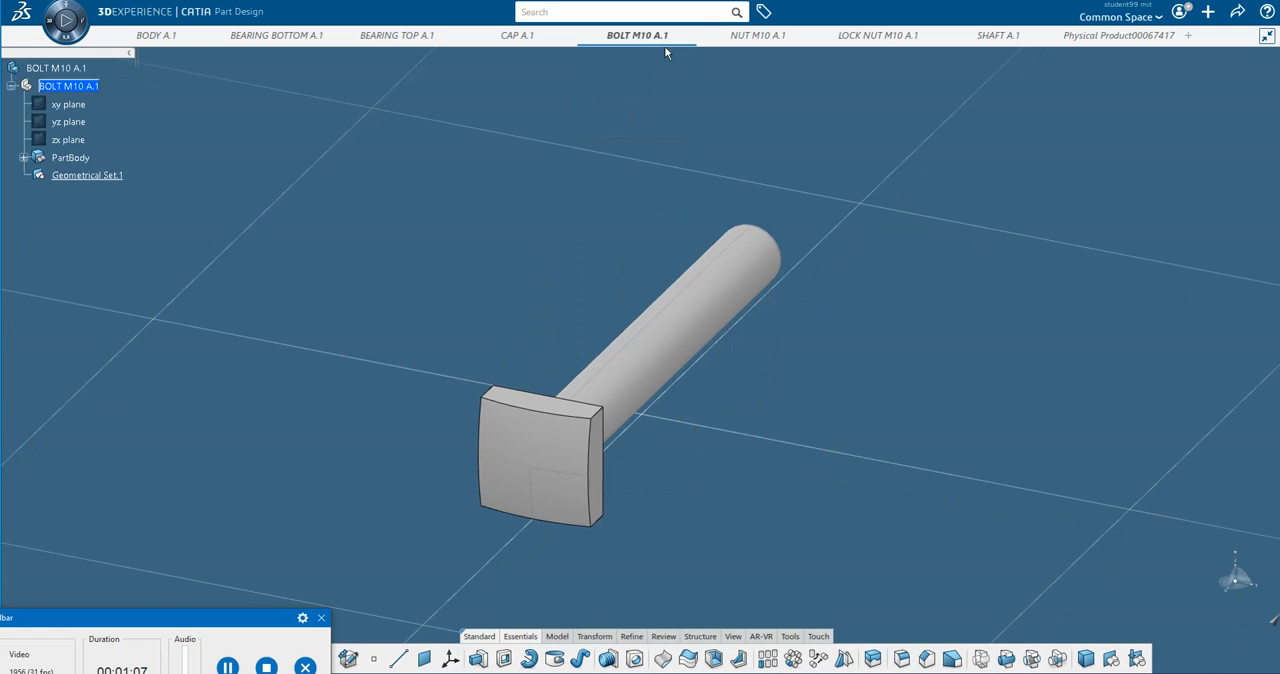
pyautogui.click(768, 37)
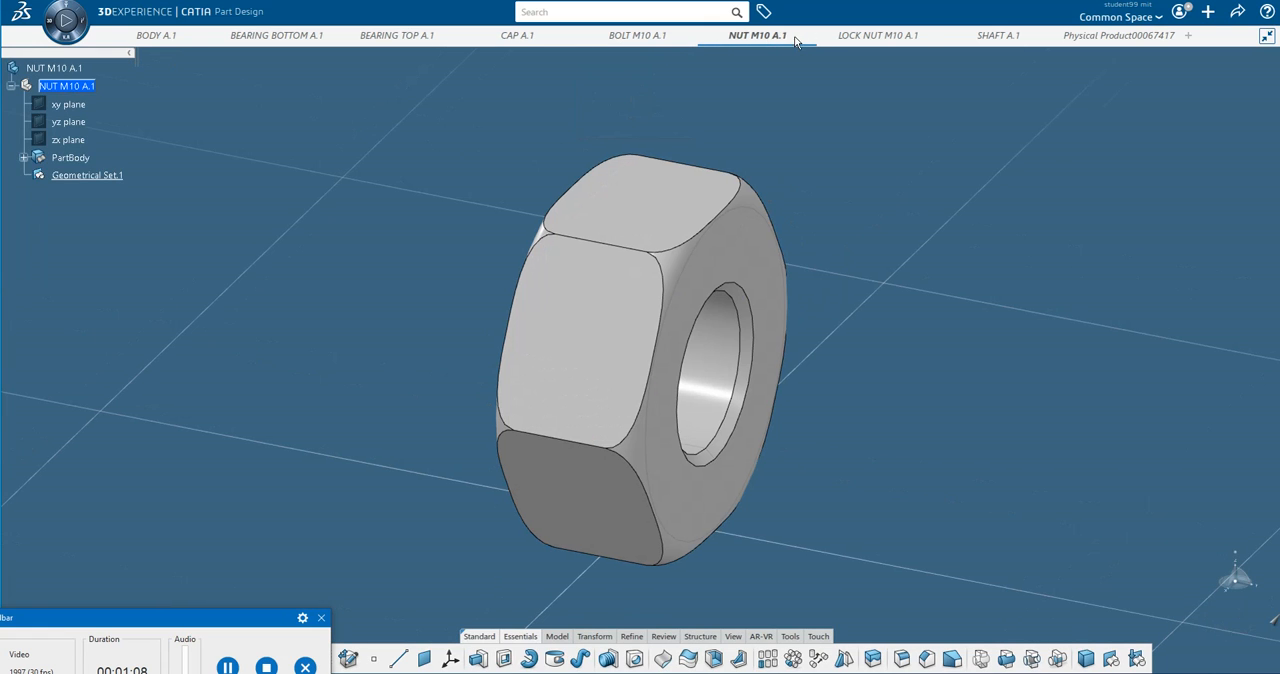
pyautogui.click(872, 40)
pyautogui.click(1001, 36)
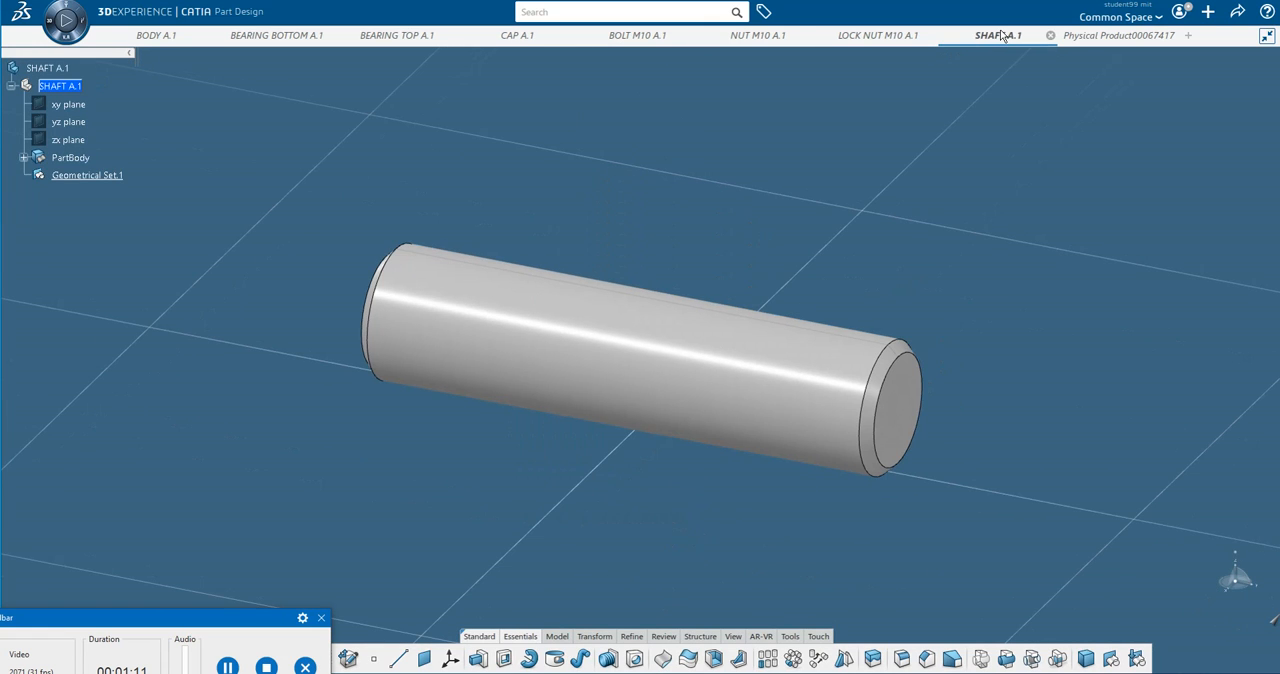
pyautogui.click(1110, 38)
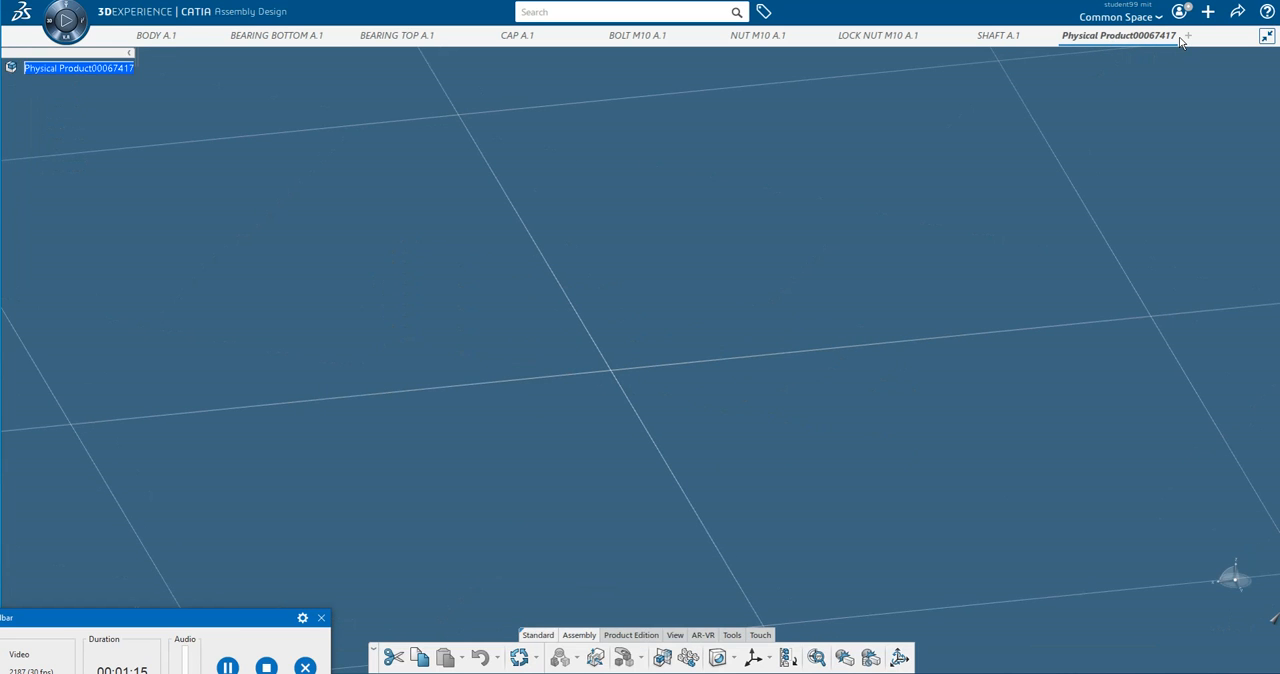
# Search the database for 67415 from a new tab and open the matching physical product.
pyautogui.click(1187, 36)
pyautogui.click(534, 12)
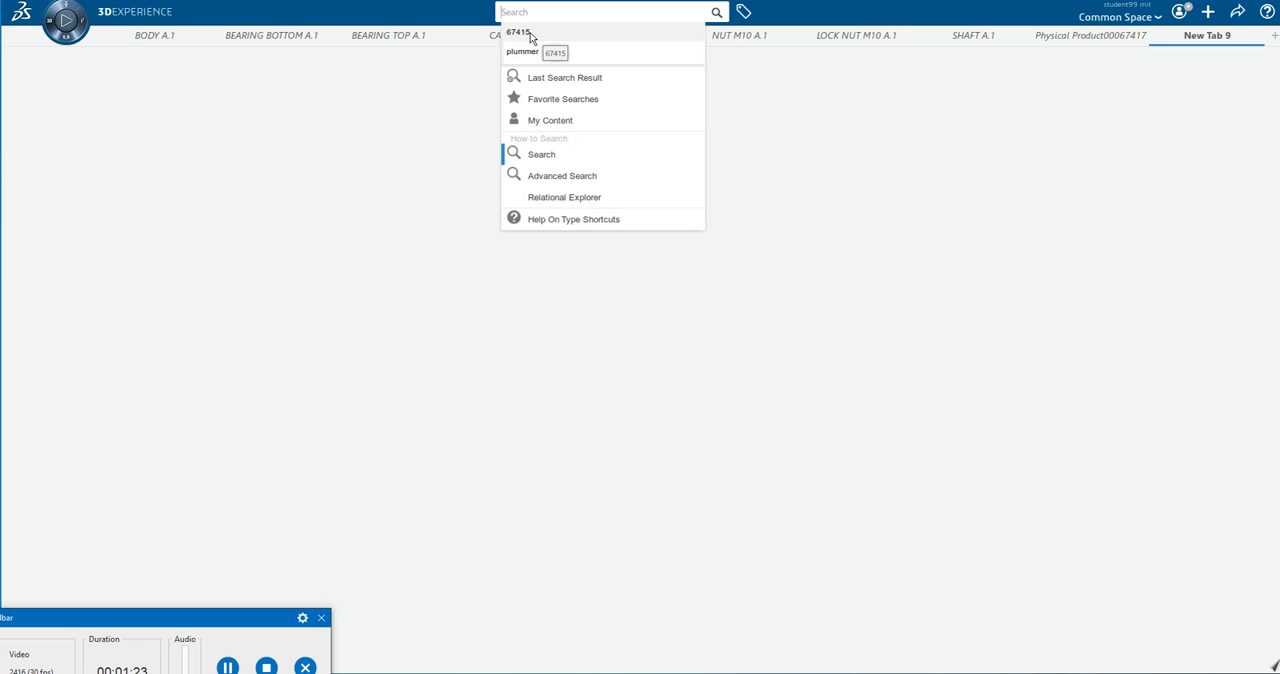
pyautogui.click(531, 37)
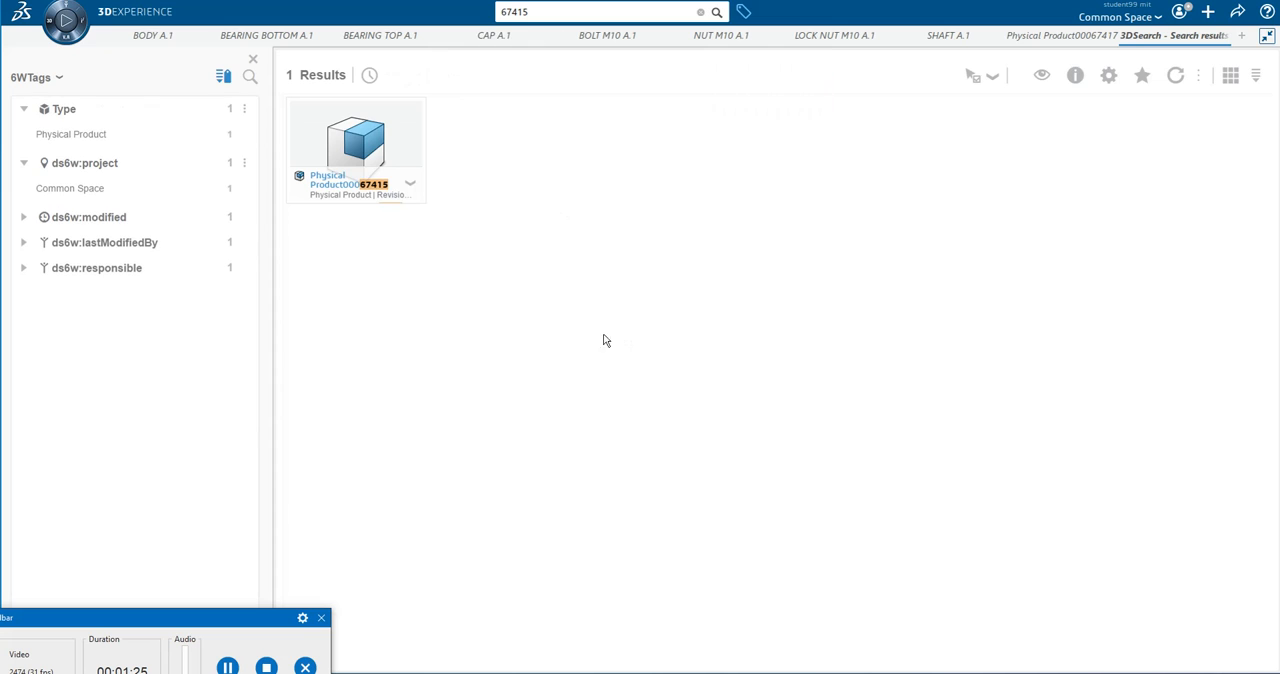
pyautogui.rightClick(364, 162)
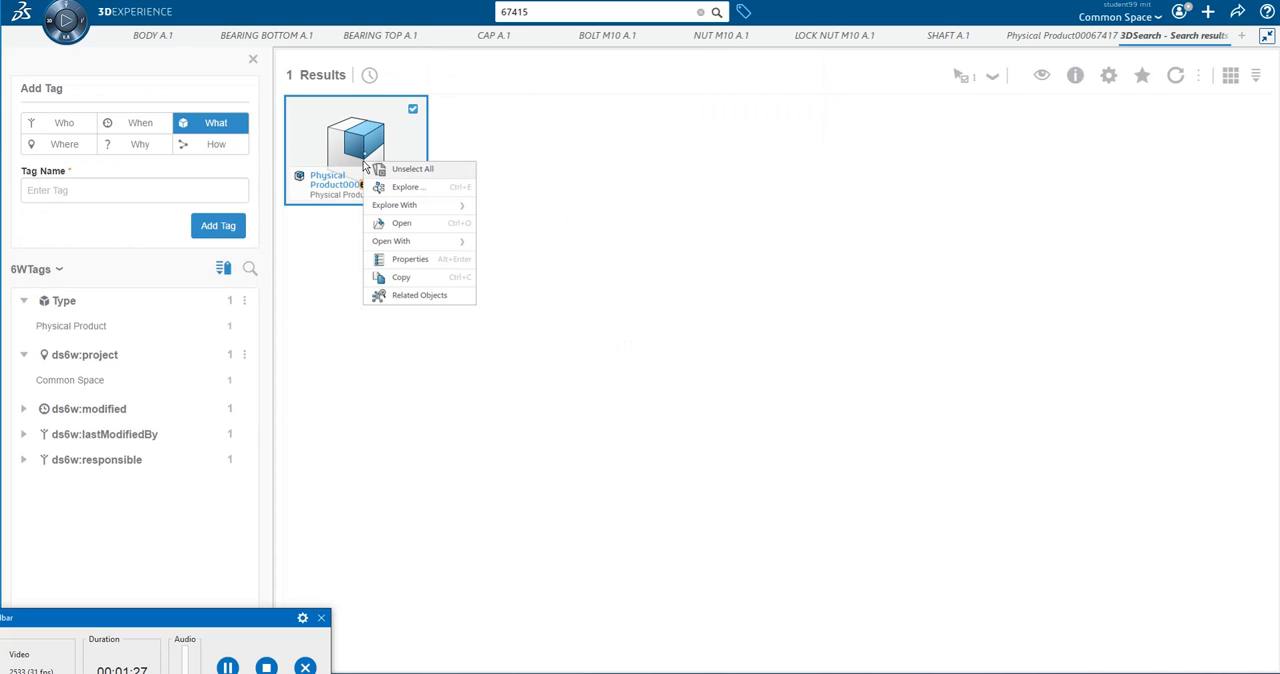
pyautogui.click(402, 224)
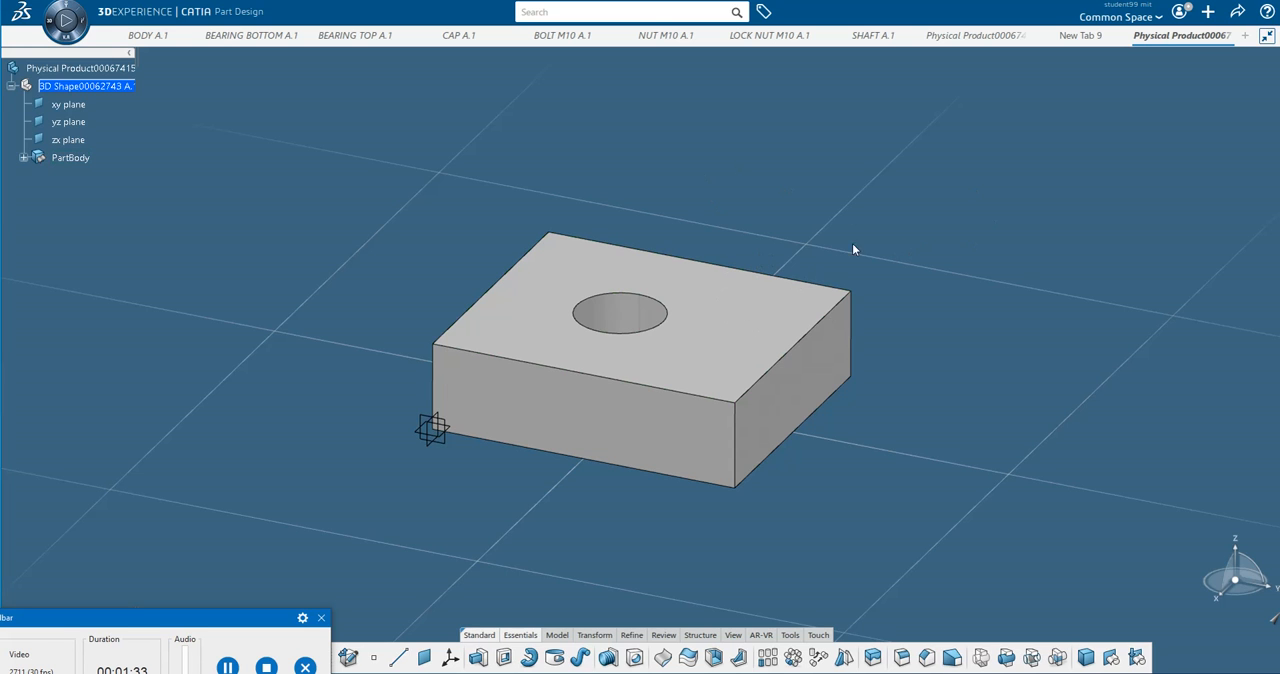
# Import the SolidEdge file SHAFT.par from the 1 PLUMMER BLOCK folder in a new tab and close the operation report.
pyautogui.click(1245, 37)
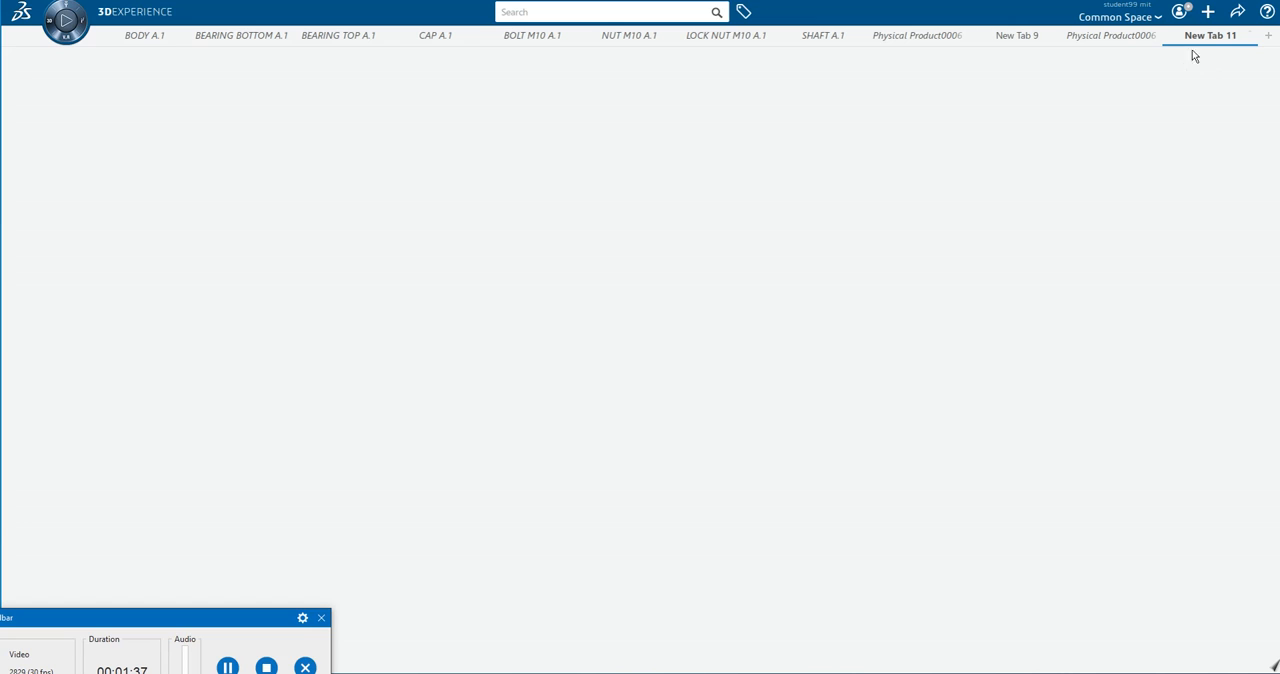
pyautogui.click(1208, 11)
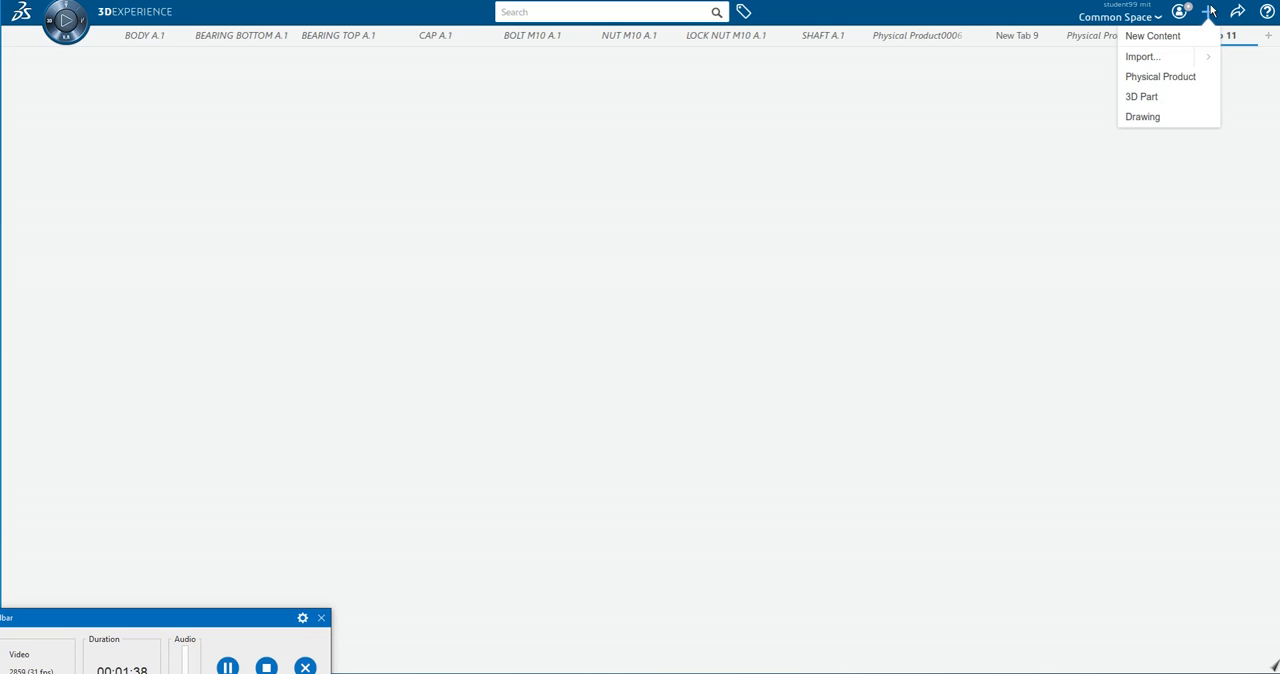
pyautogui.click(1142, 57)
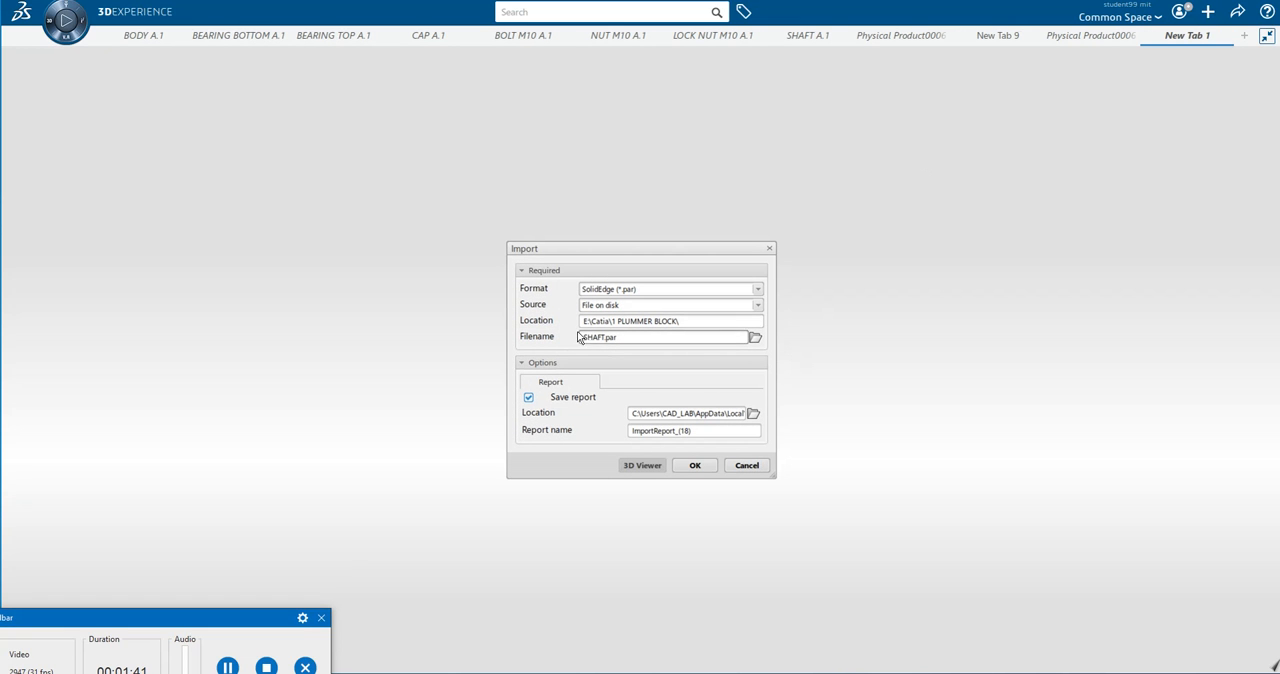
pyautogui.click(755, 338)
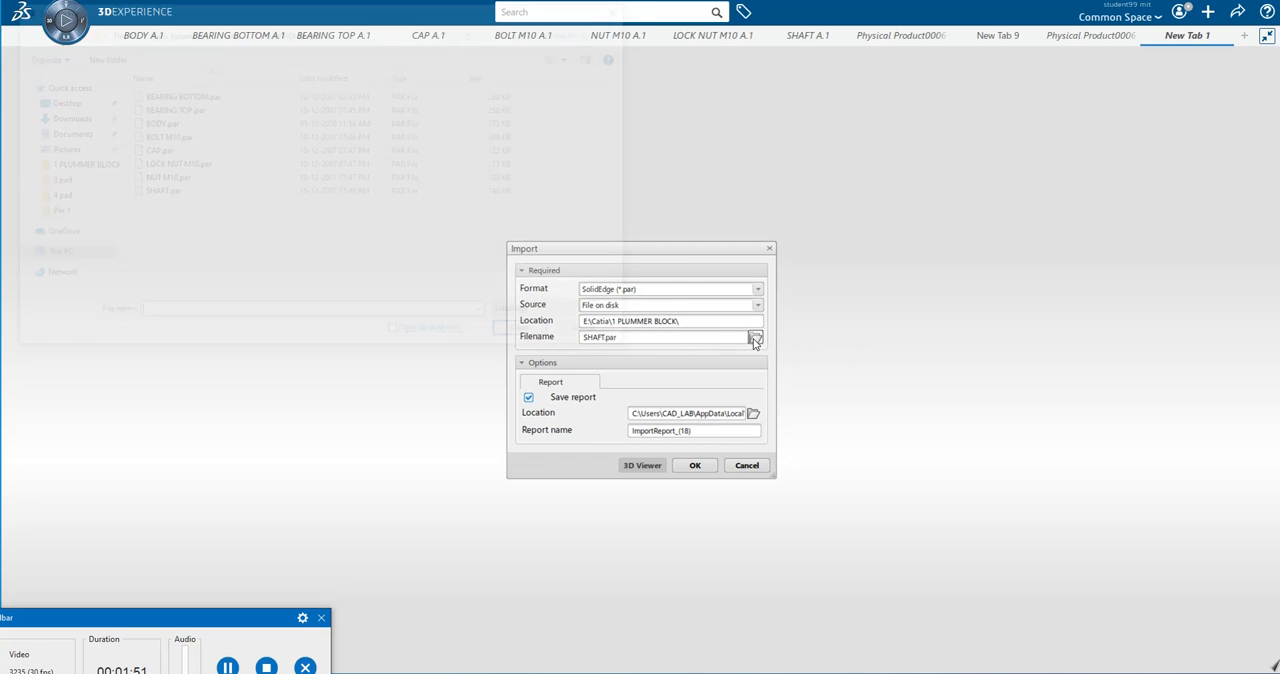
pyautogui.click(225, 193)
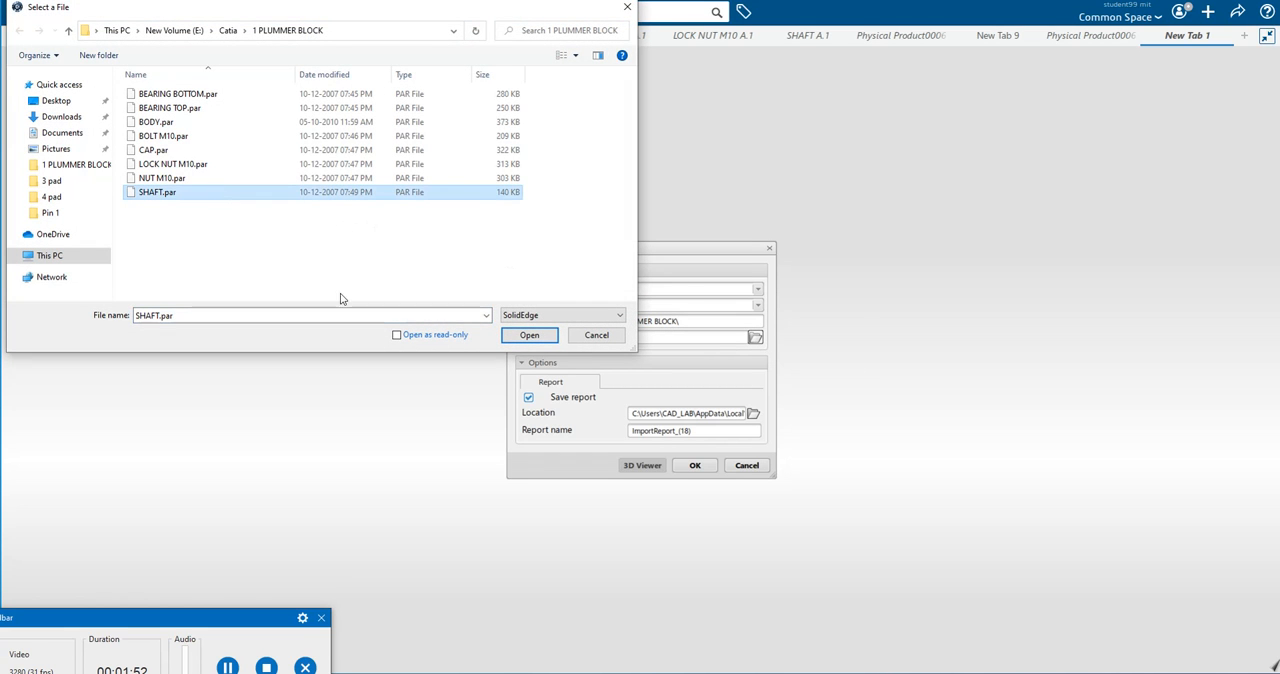
pyautogui.click(529, 335)
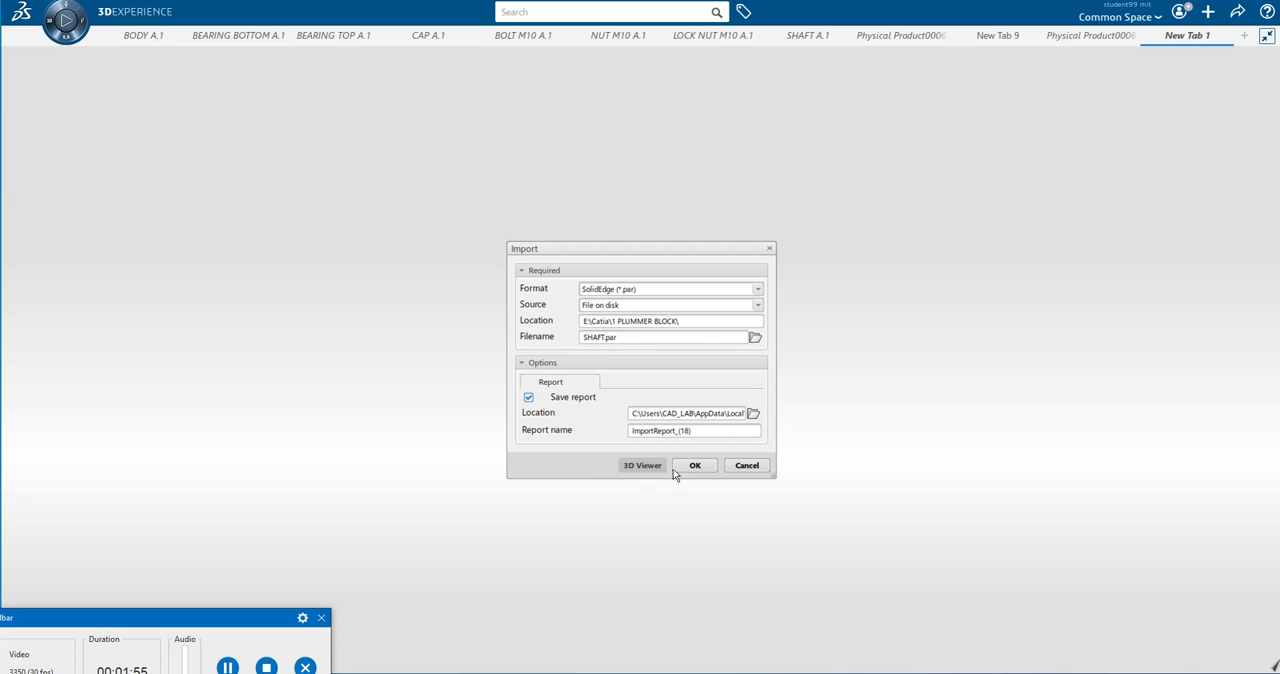
pyautogui.click(697, 466)
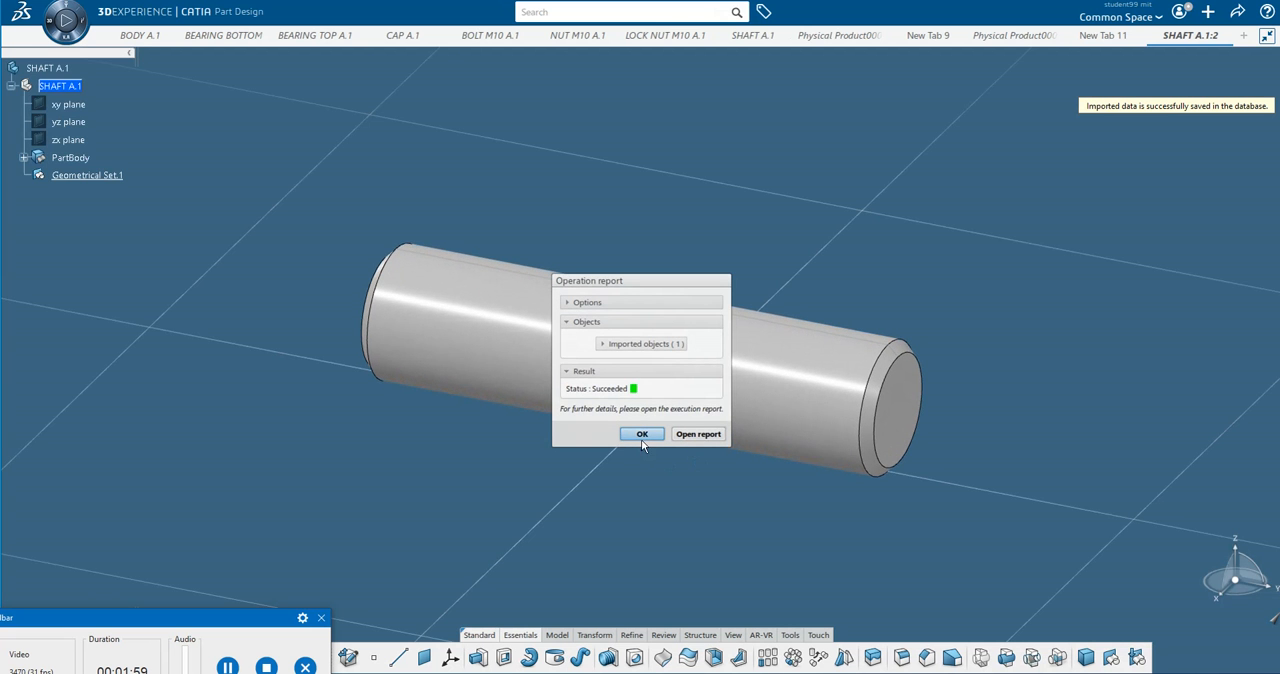
pyautogui.click(646, 438)
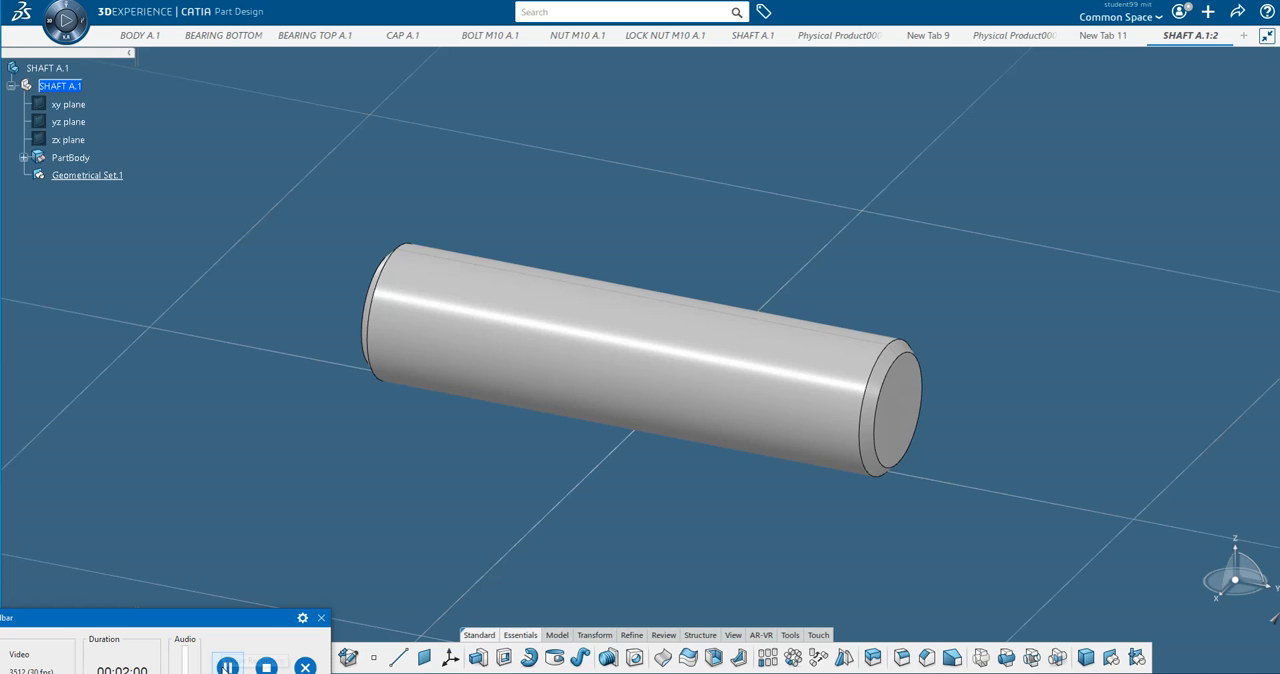
pyautogui.click(228, 666)
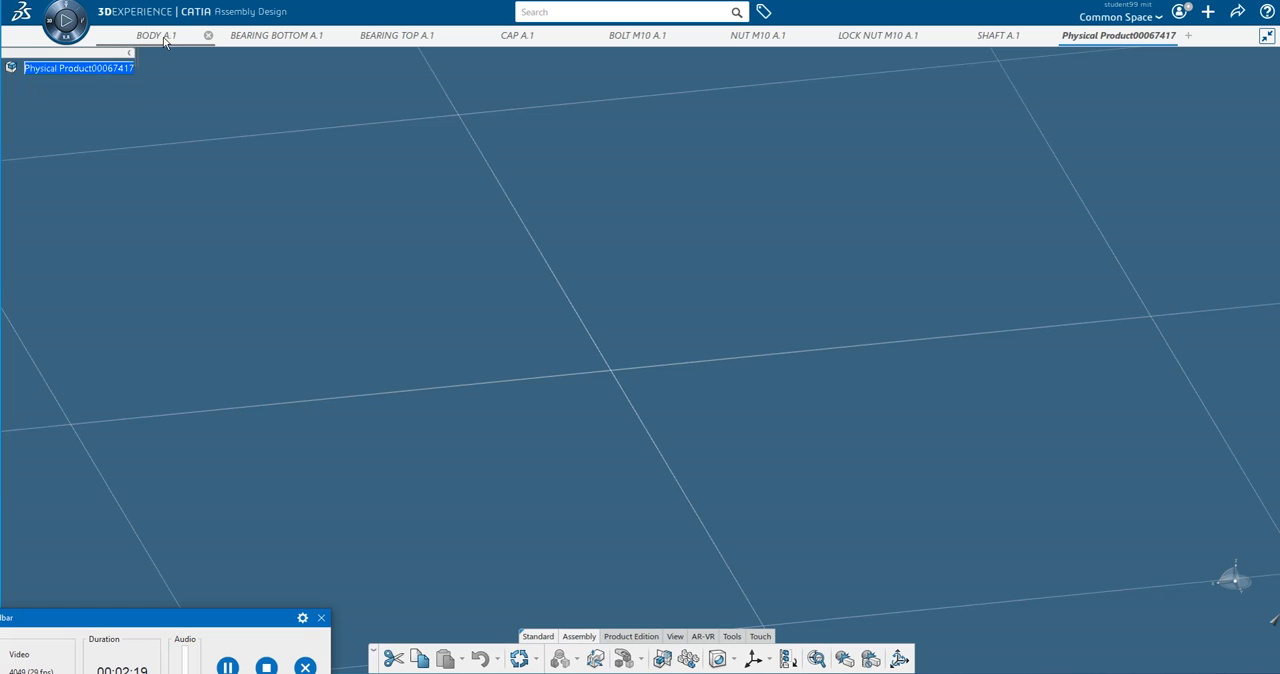
# Insert the existing 3D part BODY A.1 into the root physical product of the assembly.
pyautogui.moveTo(141, 42)
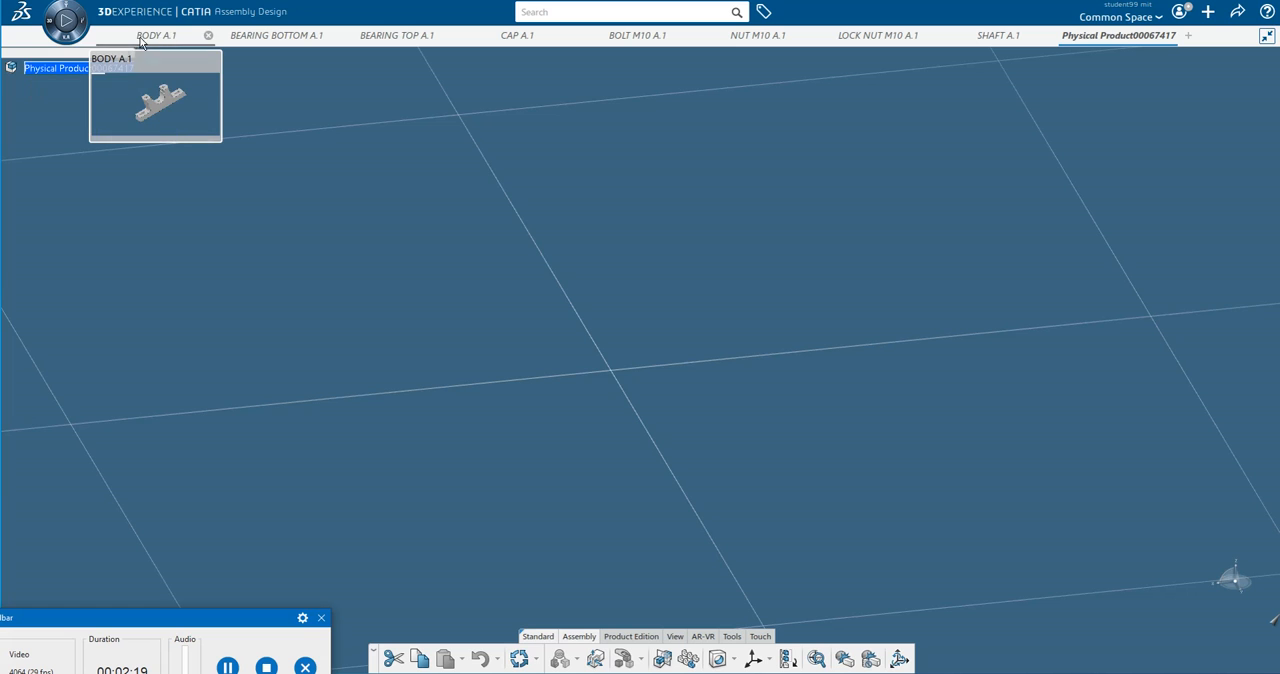
pyautogui.rightClick(60, 68)
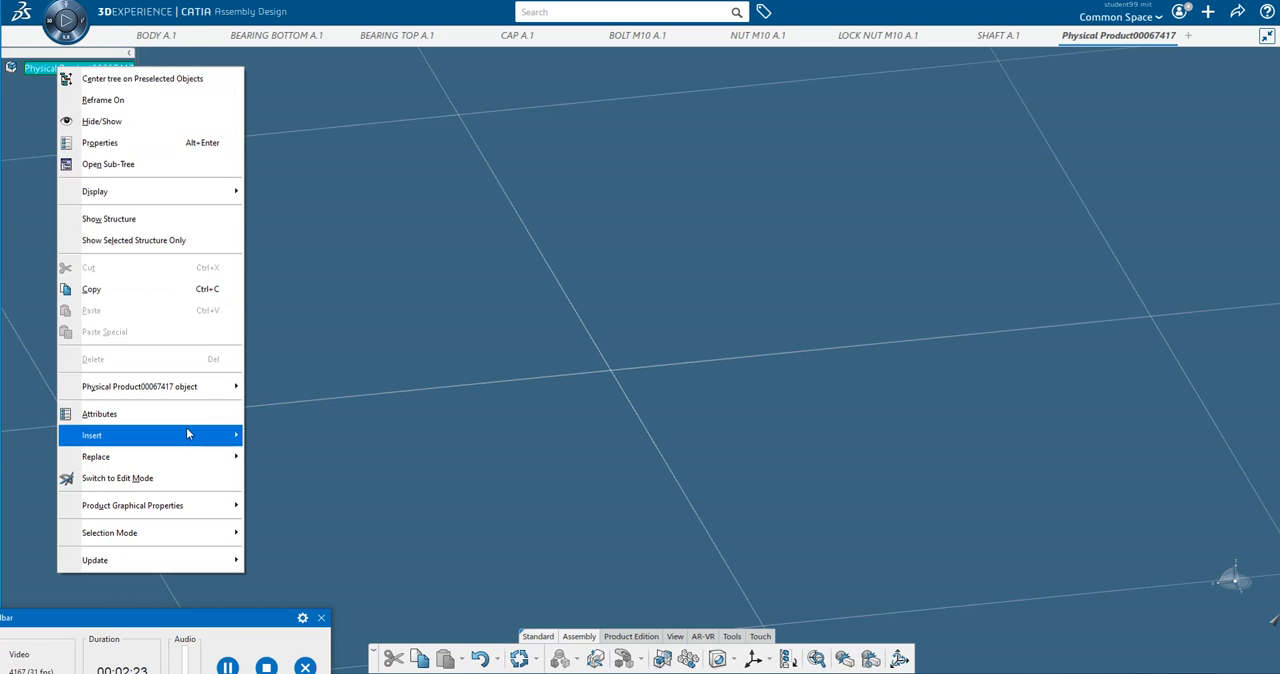
pyautogui.moveTo(187, 433)
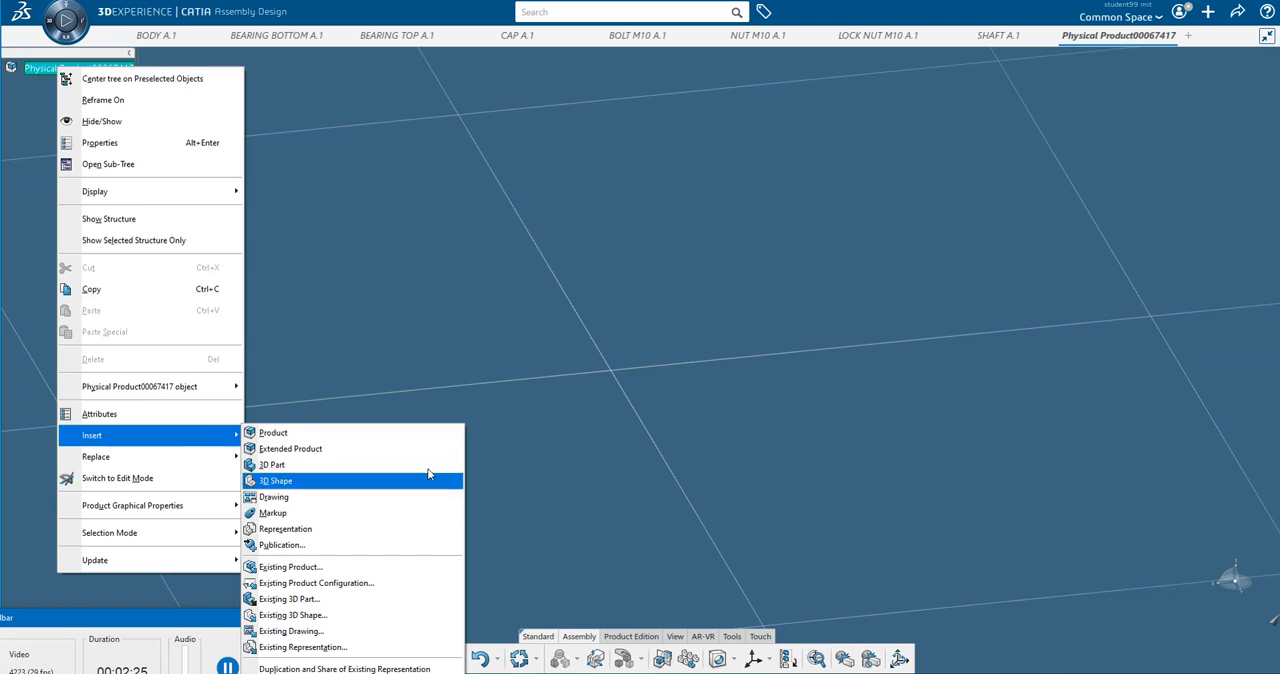
pyautogui.click(383, 599)
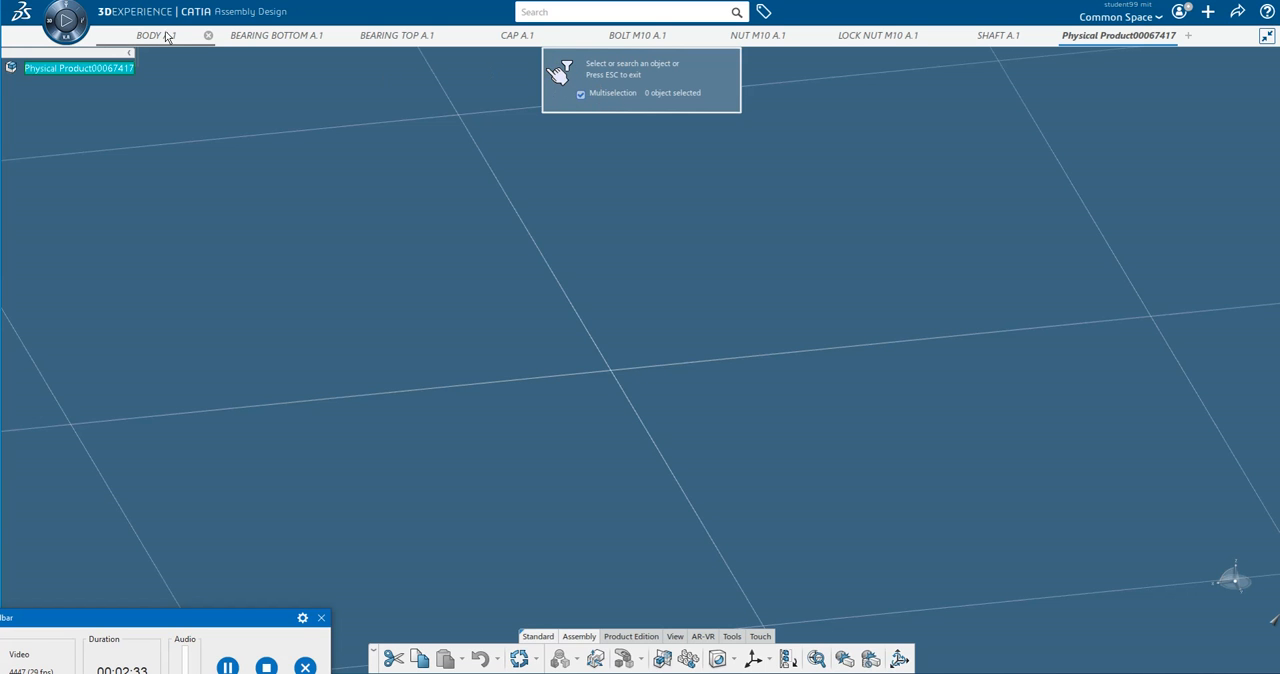
pyautogui.moveTo(167, 38)
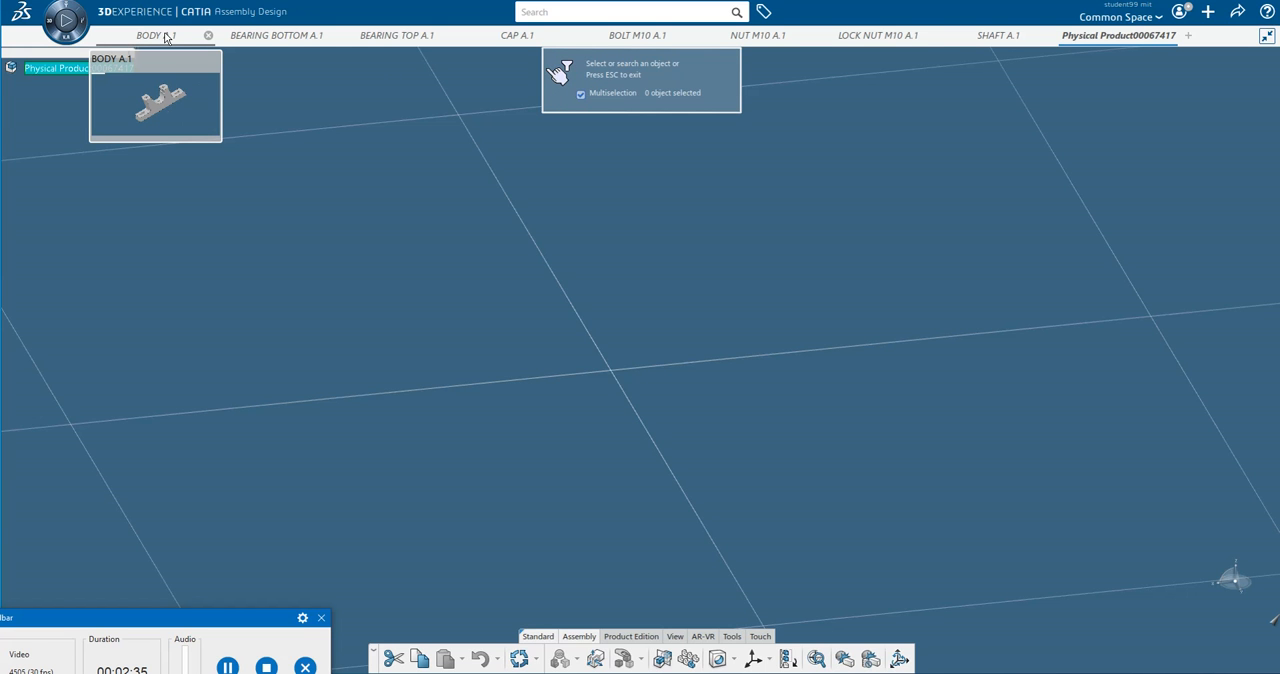
pyautogui.click(167, 38)
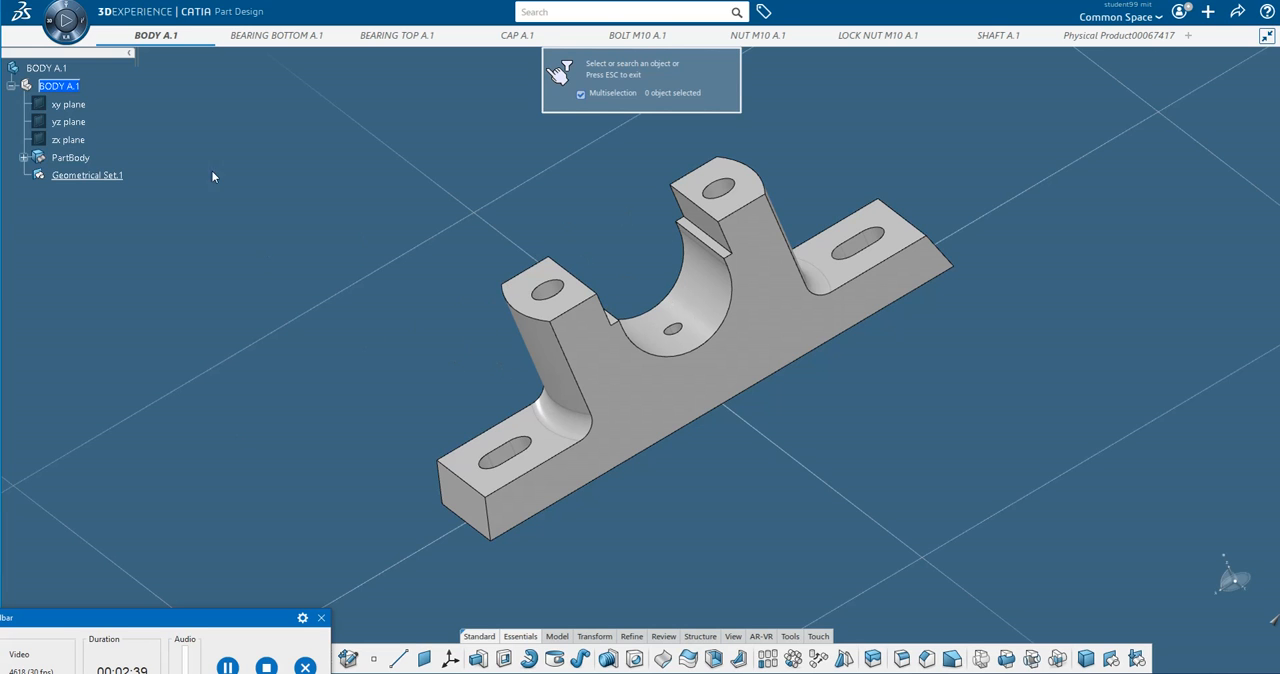
pyautogui.click(56, 67)
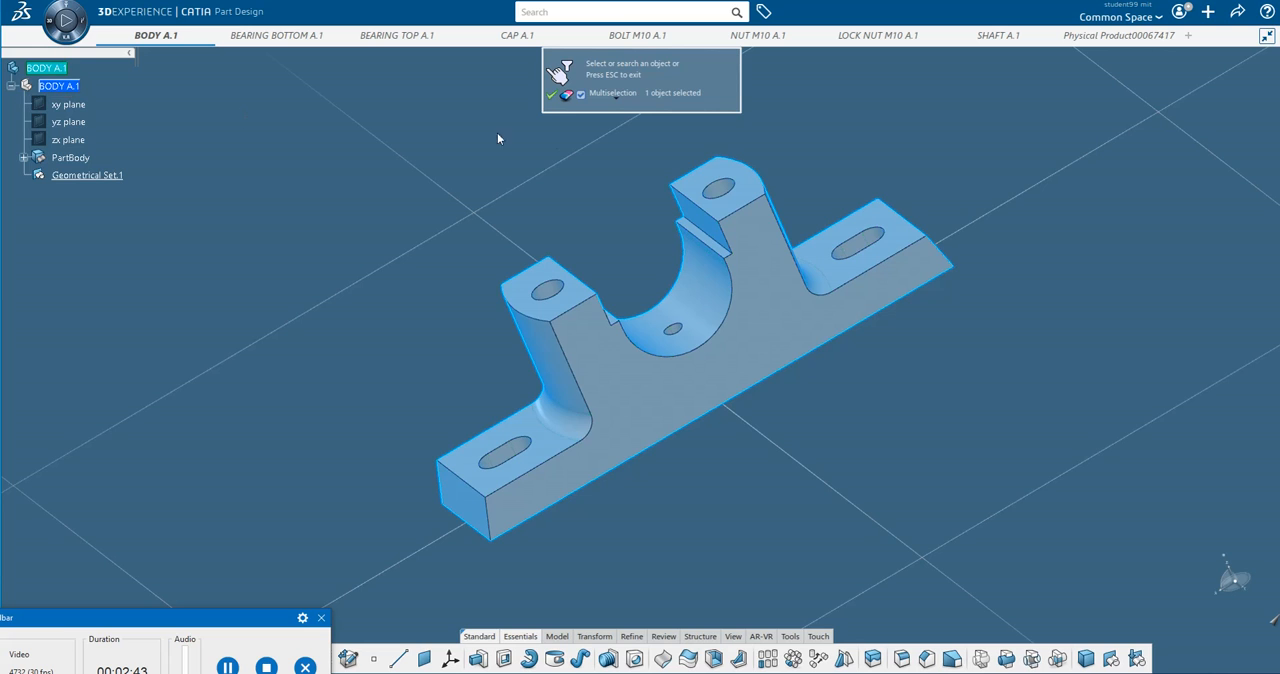
pyautogui.click(552, 97)
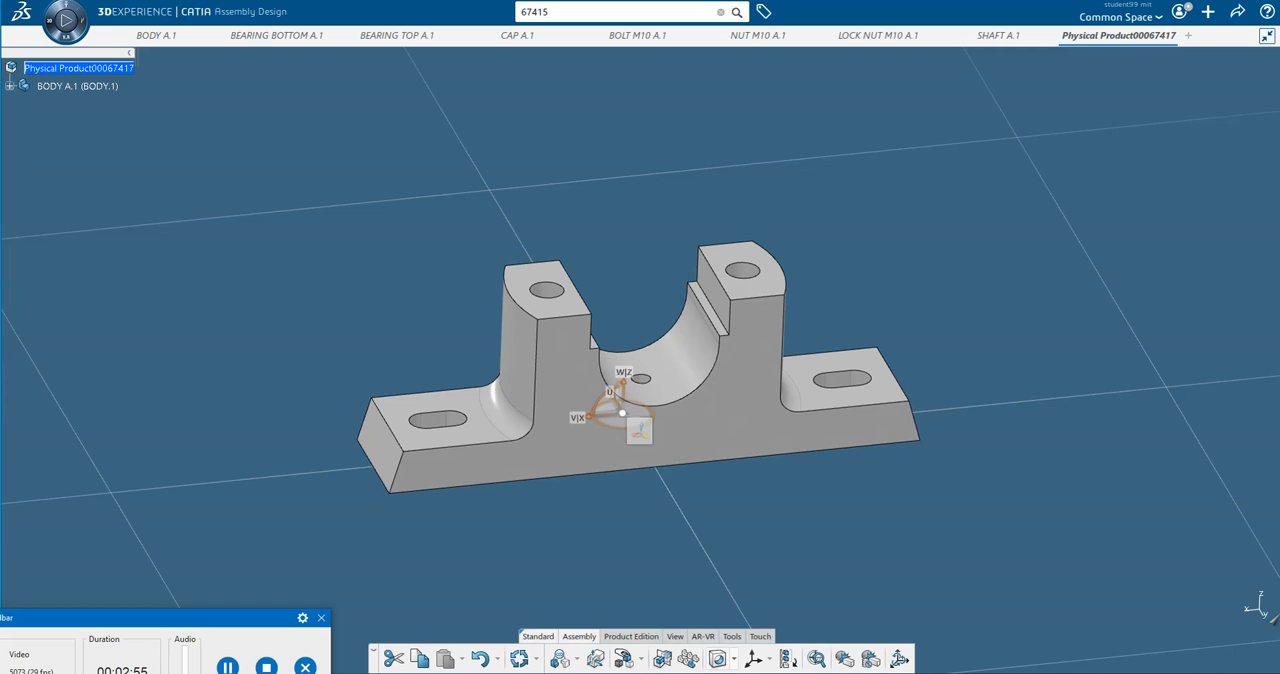
# Use Manipulate to move BODY A.1 along the X, Y and Z axes, then along an edge of its base foot.
pyautogui.click(641, 662)
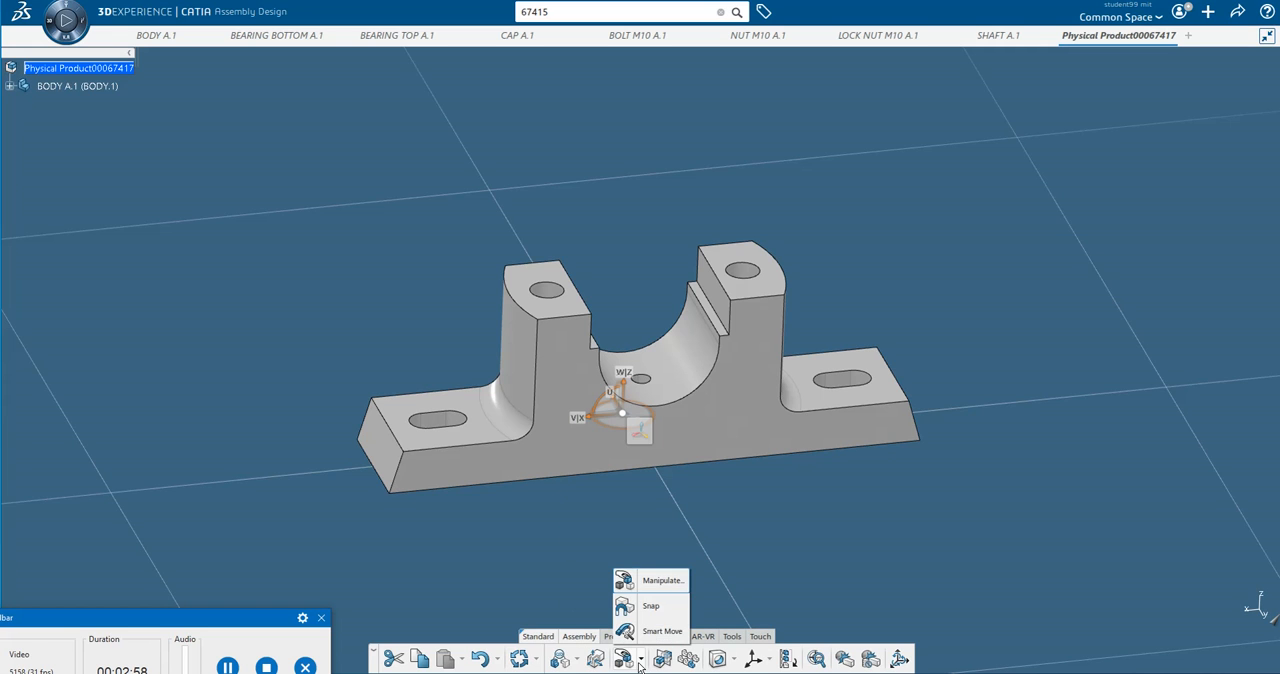
pyautogui.click(659, 581)
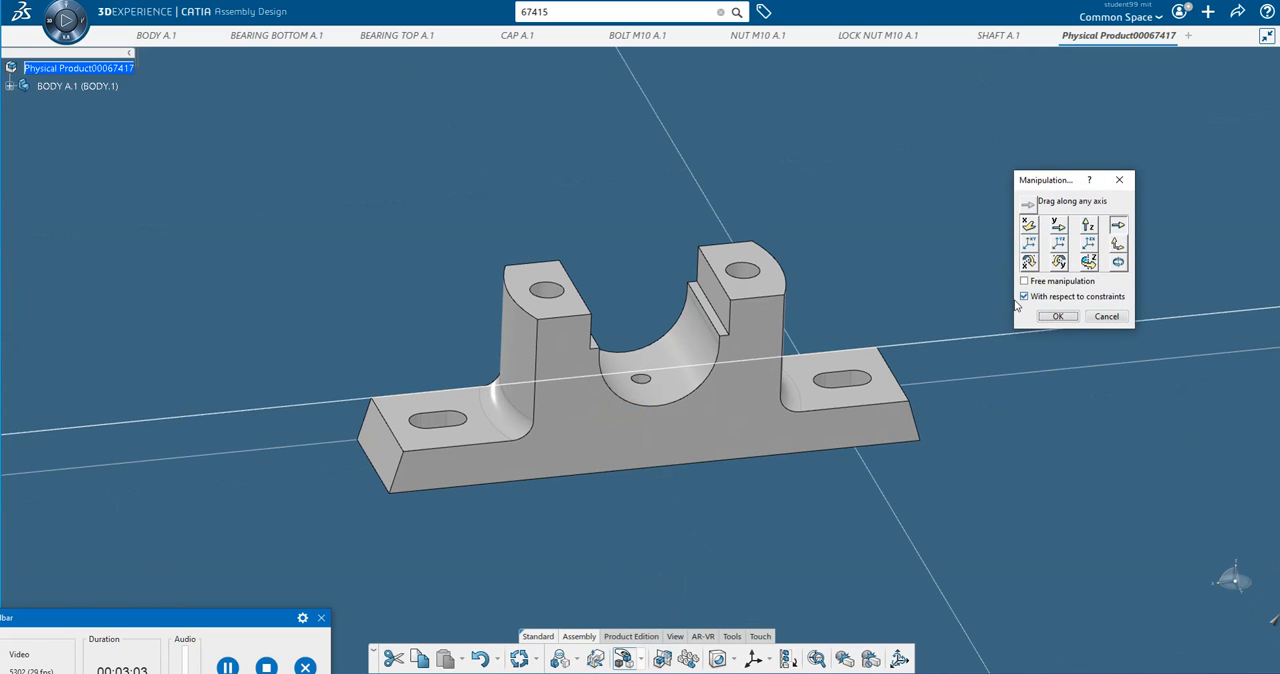
pyautogui.click(1030, 227)
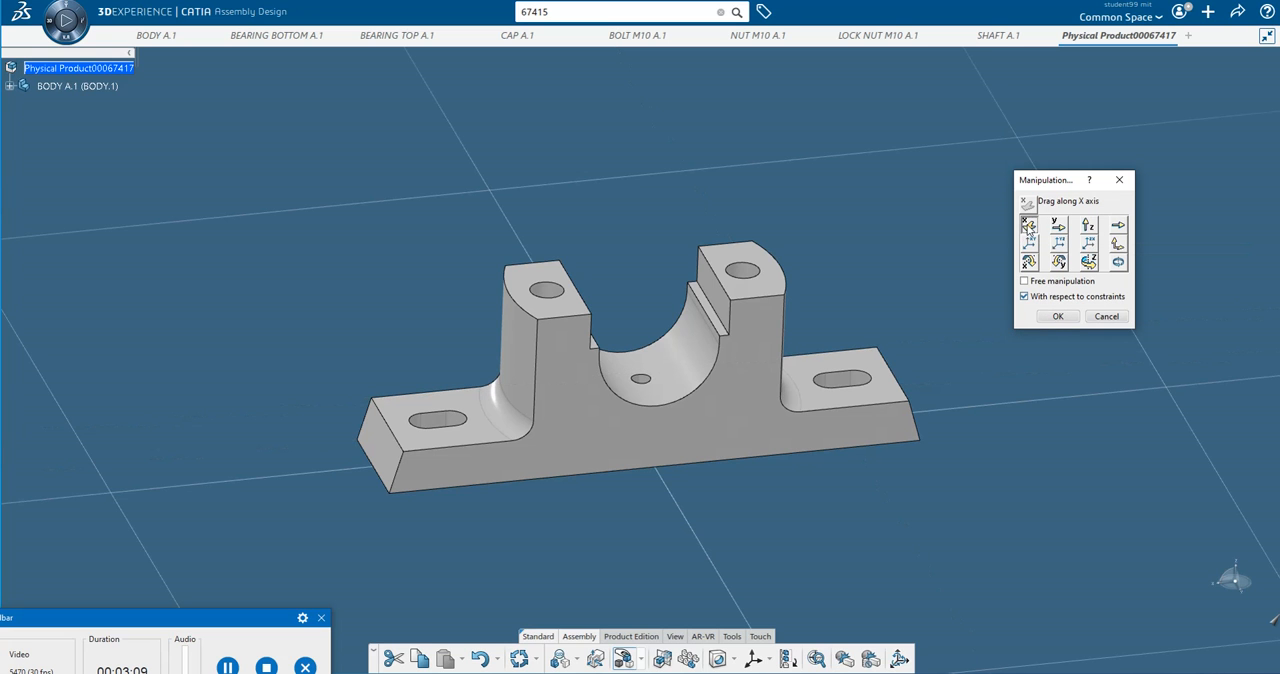
pyautogui.moveTo(735, 374); pyautogui.dragTo(706, 334)
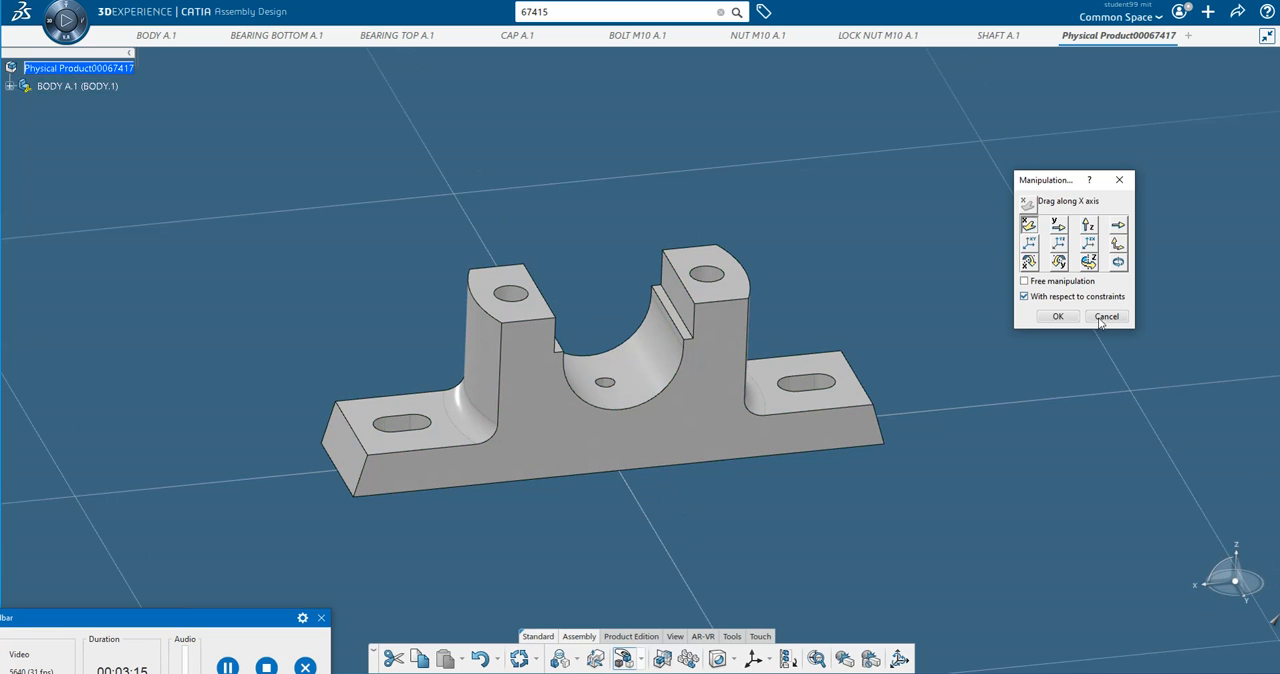
pyautogui.click(1059, 225)
pyautogui.moveTo(652, 442); pyautogui.dragTo(633, 359)
pyautogui.click(1088, 225)
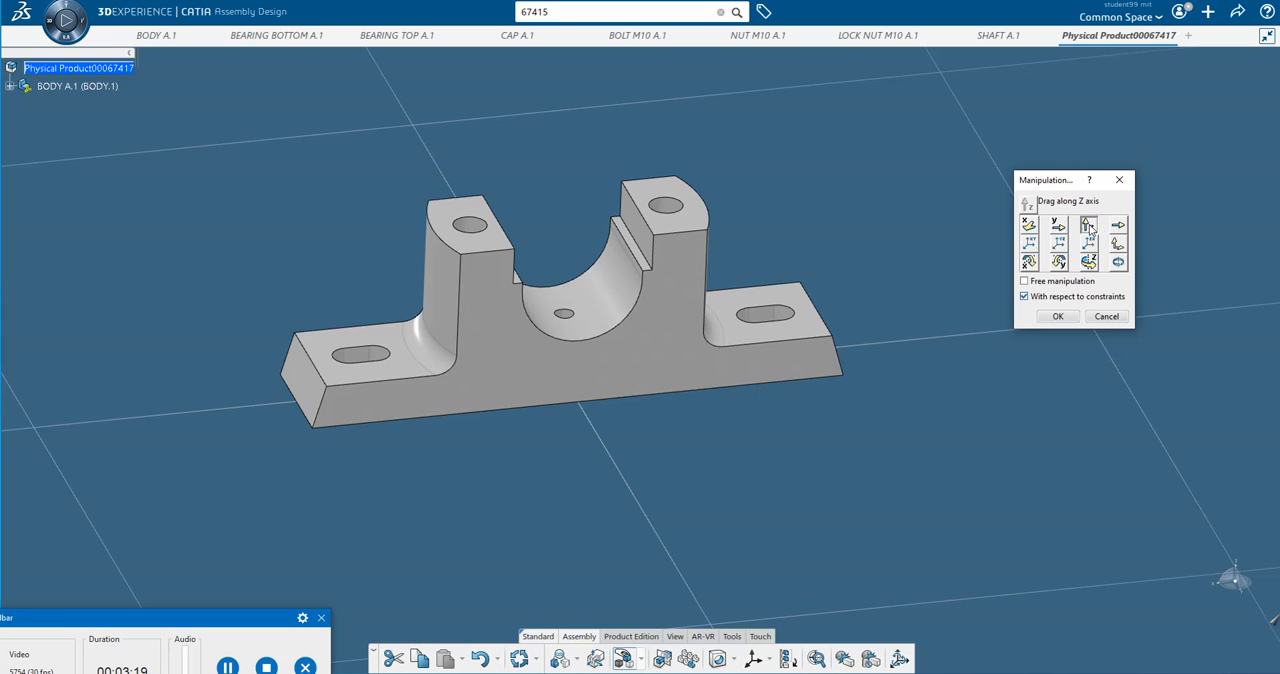
pyautogui.moveTo(679, 307)
pyautogui.mouseDown()
pyautogui.moveTo(646, 229)
pyautogui.moveTo(658, 320)
pyautogui.mouseUp()
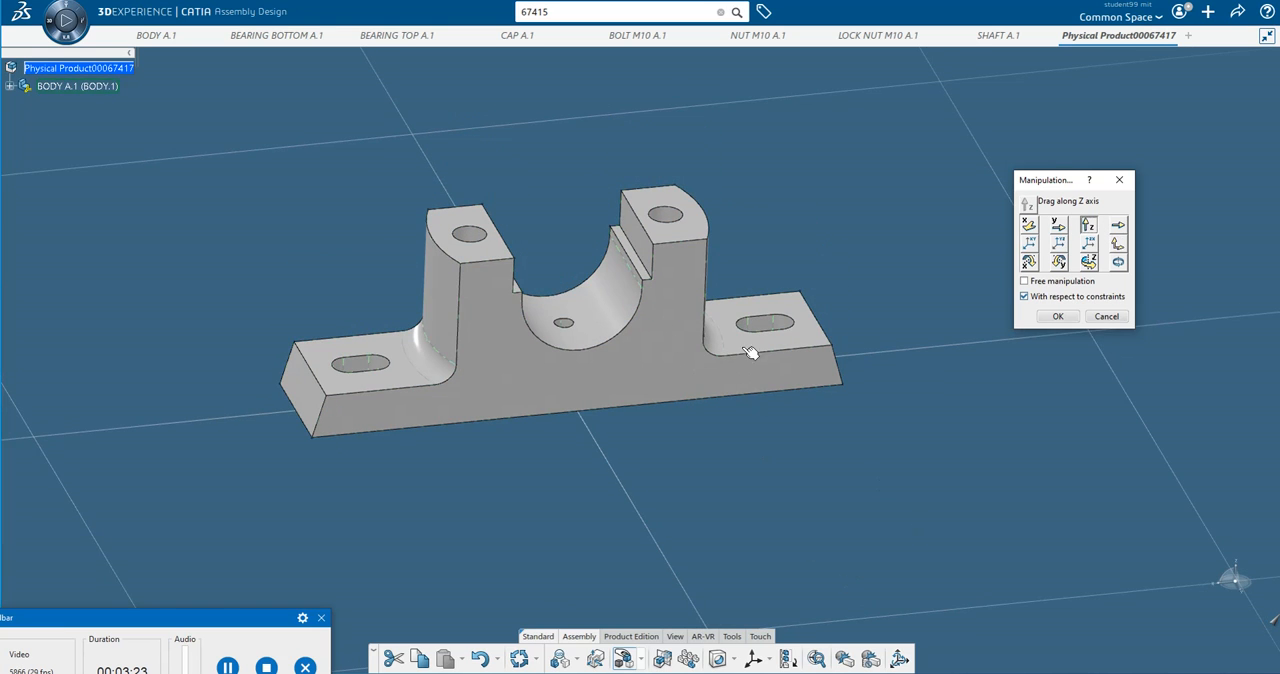
pyautogui.click(1118, 225)
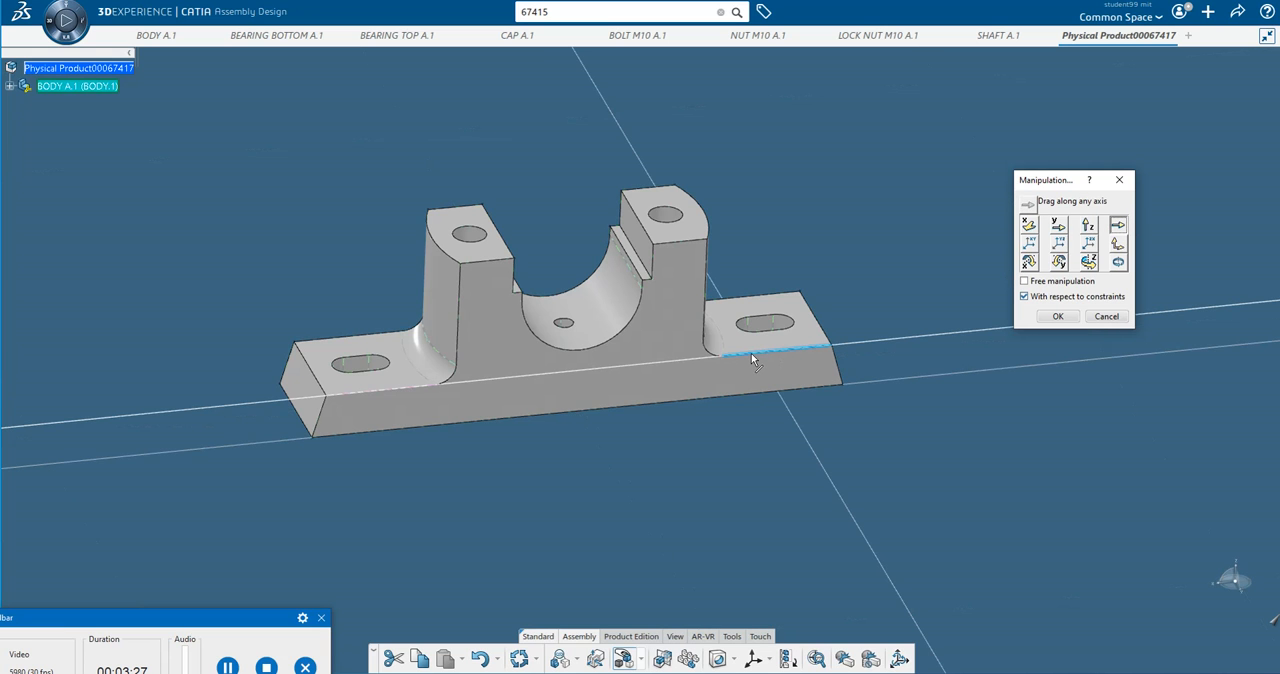
pyautogui.moveTo(803, 351)
pyautogui.mouseDown()
pyautogui.moveTo(546, 370)
pyautogui.moveTo(837, 363)
pyautogui.moveTo(773, 363)
pyautogui.moveTo(811, 363)
pyautogui.mouseUp()
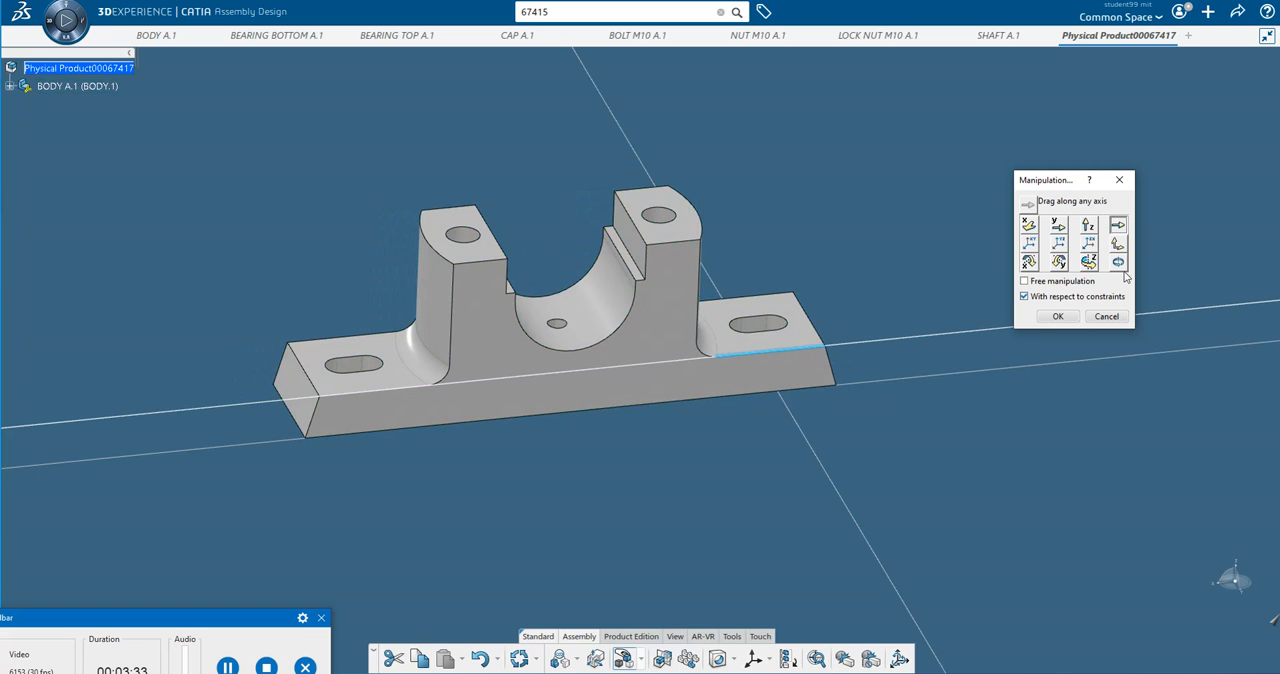
# Rotate the body freehand around the X, Y and Z axes and accept the manipulation.
pyautogui.click(1028, 261)
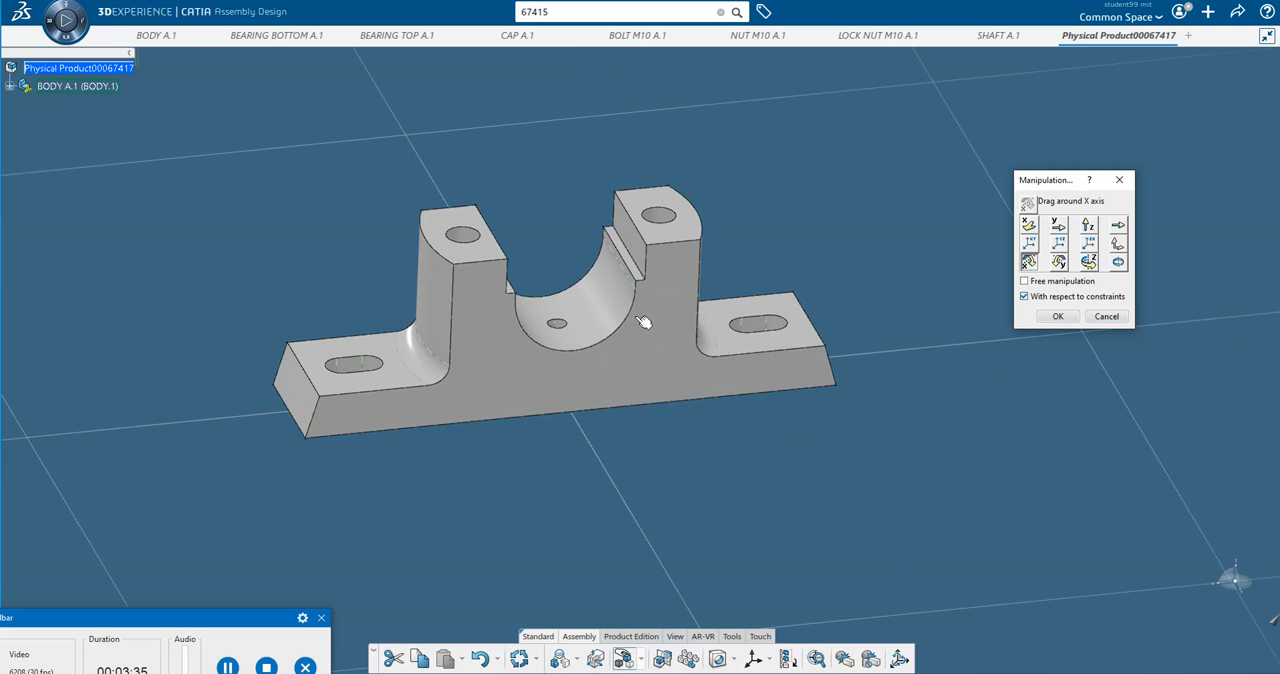
pyautogui.moveTo(678, 318); pyautogui.dragTo(675, 255)
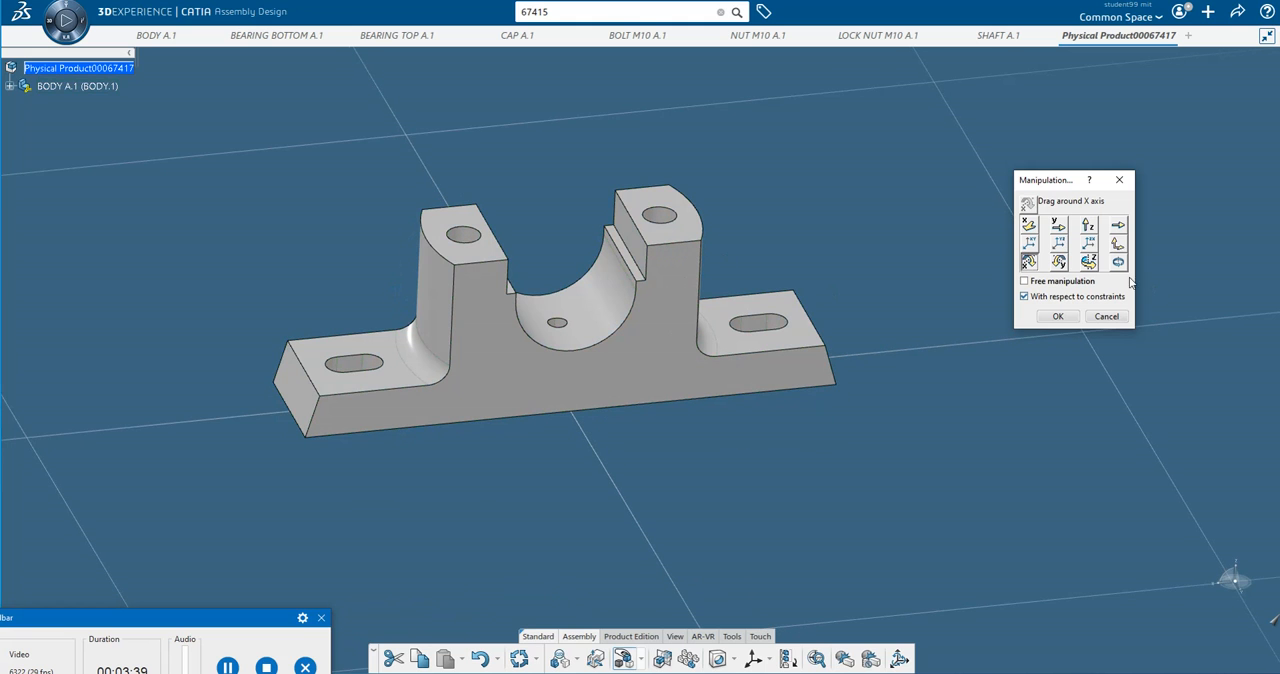
pyautogui.click(1058, 261)
pyautogui.moveTo(700, 295)
pyautogui.mouseDown()
pyautogui.moveTo(594, 257)
pyautogui.moveTo(690, 277)
pyautogui.mouseUp()
pyautogui.click(1088, 261)
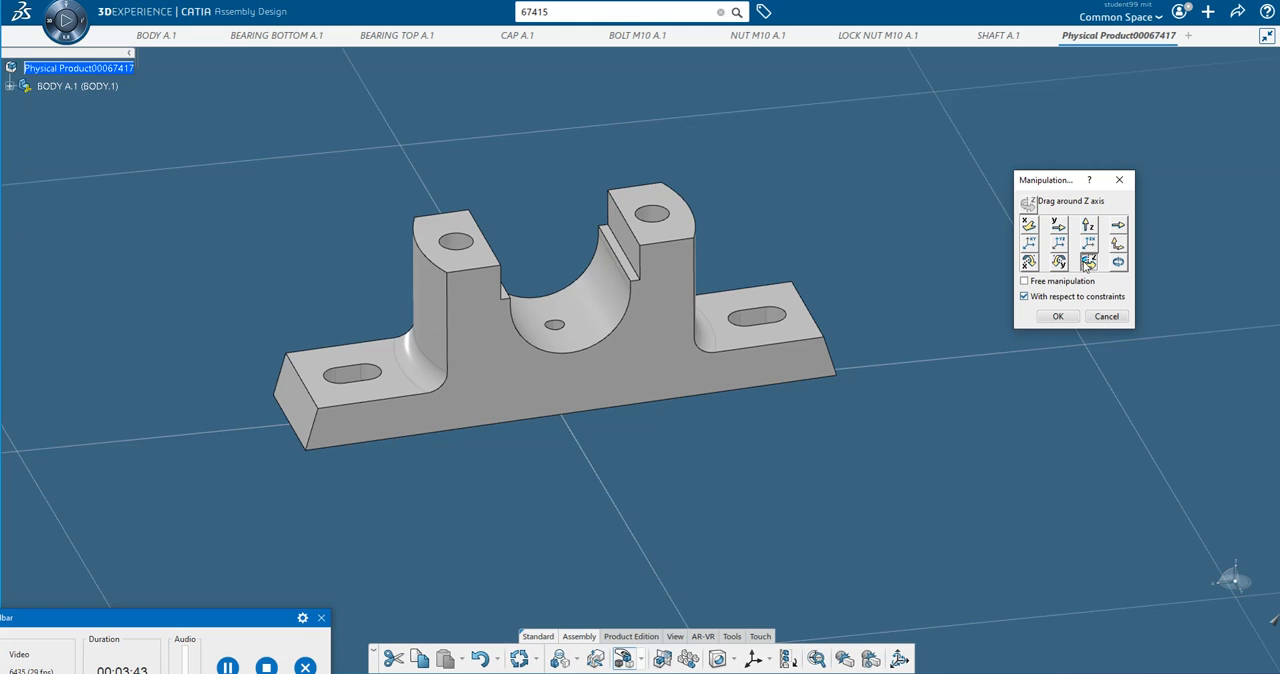
pyautogui.moveTo(830, 362); pyautogui.dragTo(797, 351)
pyautogui.moveTo(816, 295); pyautogui.dragTo(610, 407)
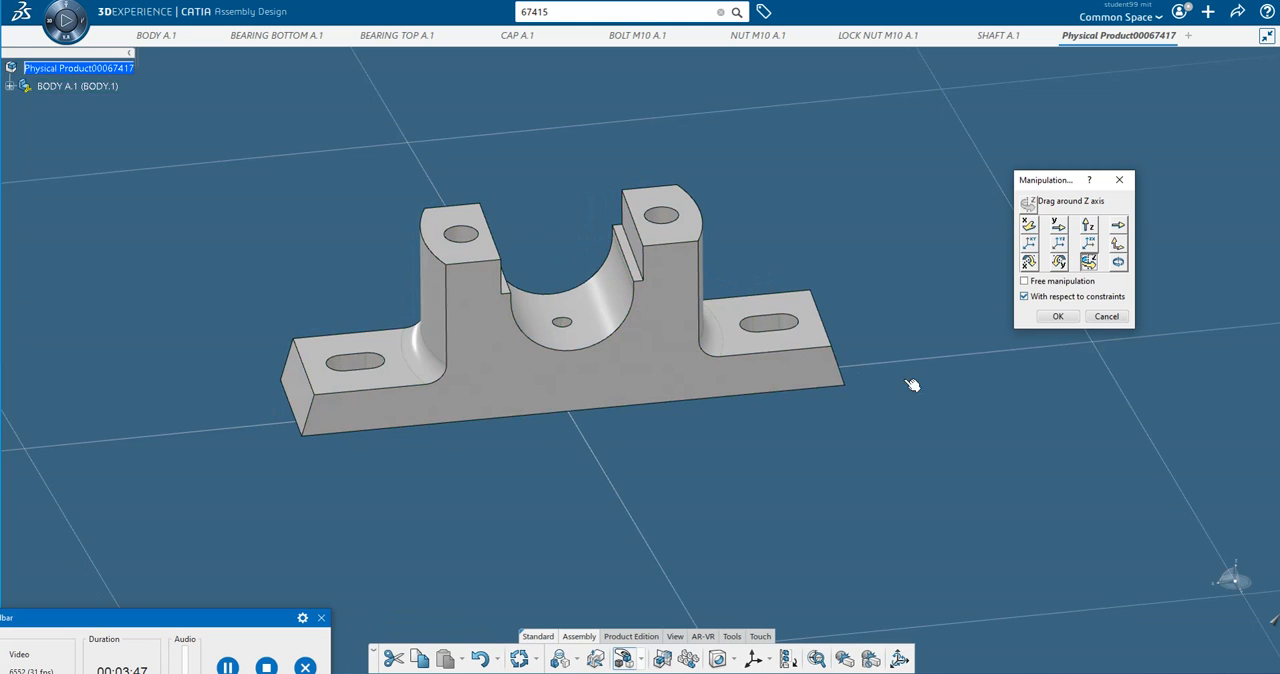
pyautogui.click(1057, 317)
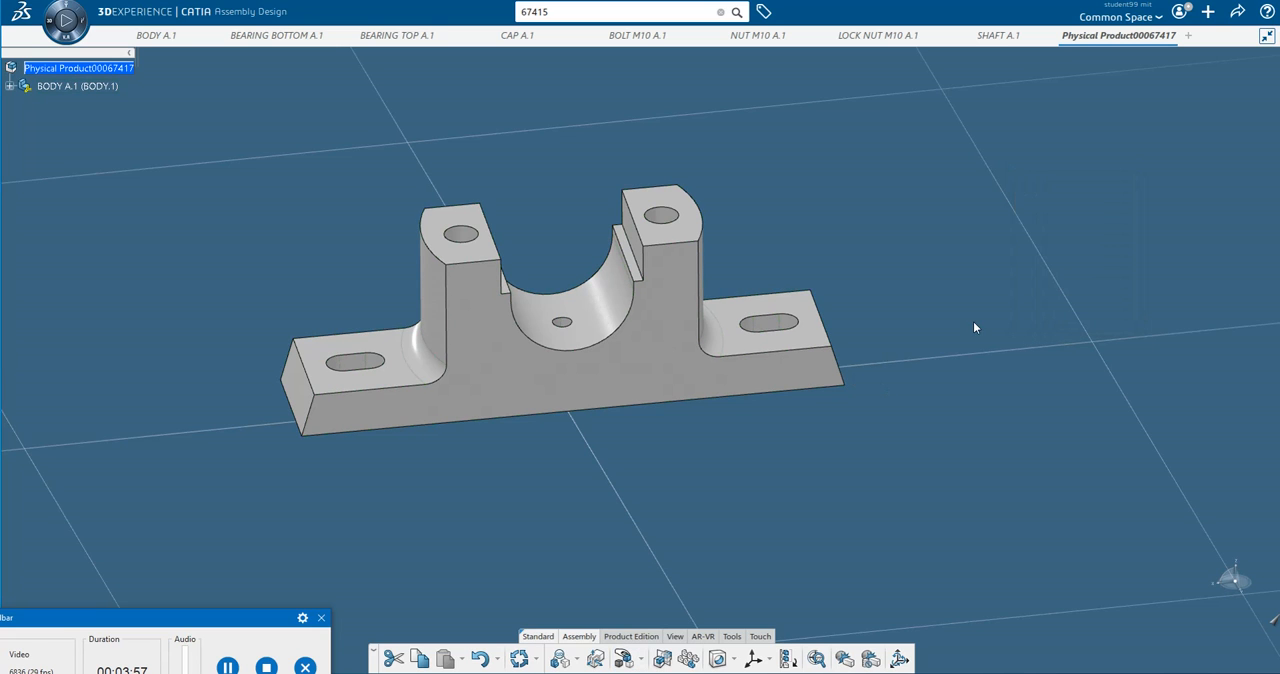
pyautogui.click(230, 667)
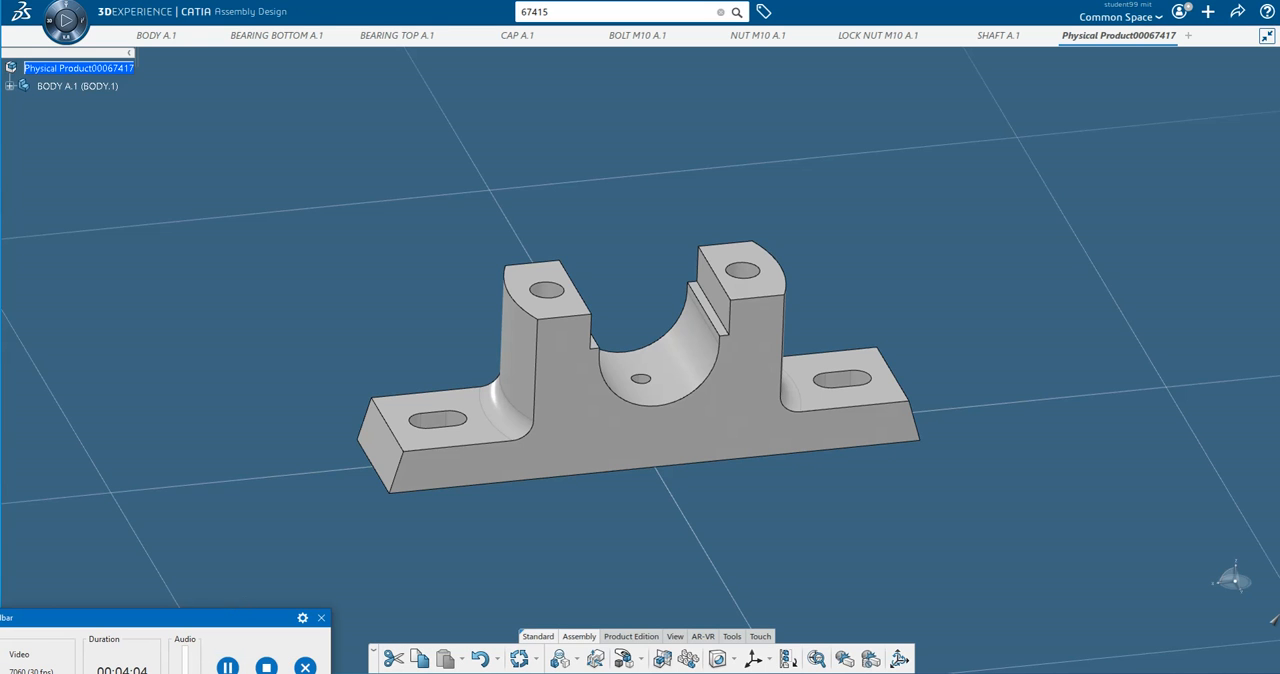
# Ground BODY A.1 with a Fix engineering connection, expand the connections in the tree, and update the assembly.
pyautogui.click(577, 660)
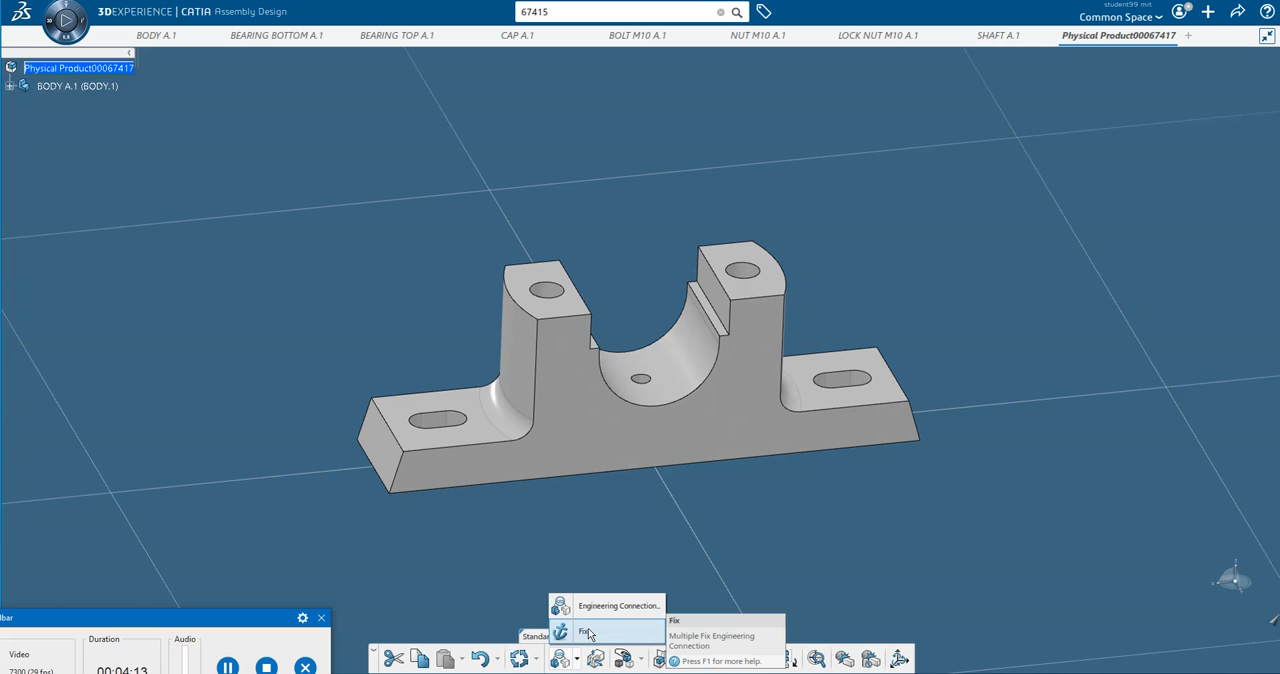
pyautogui.click(586, 632)
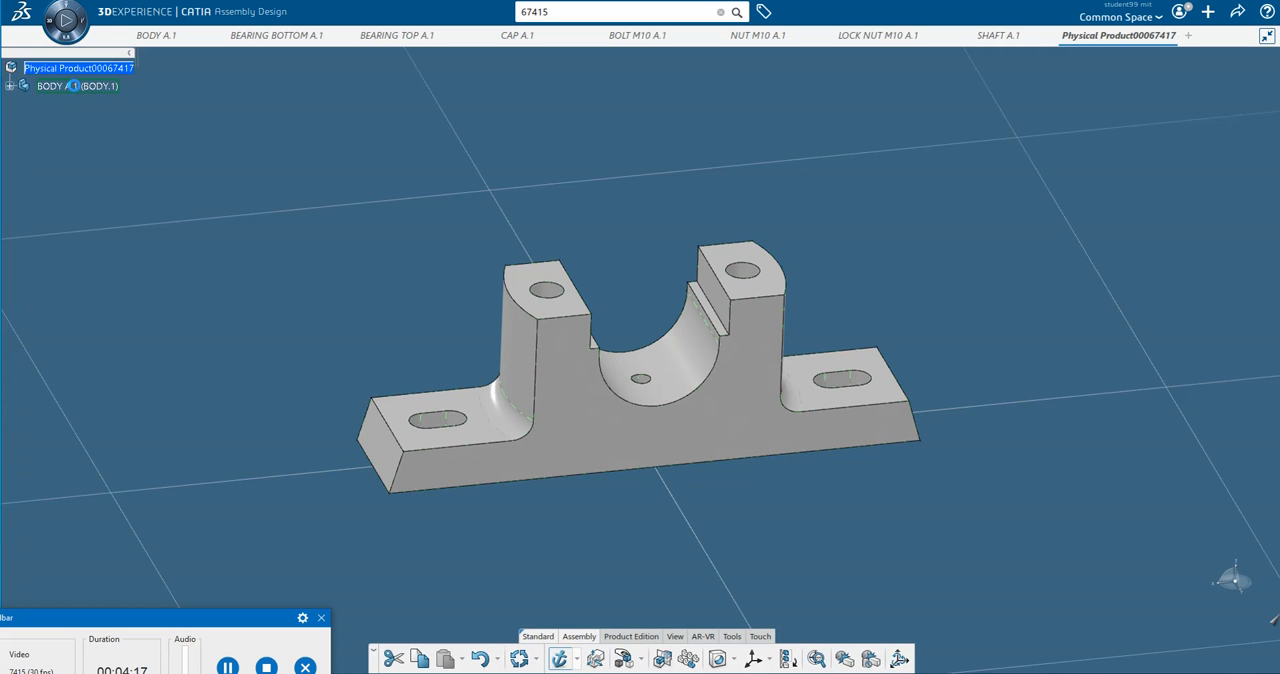
pyautogui.click(75, 87)
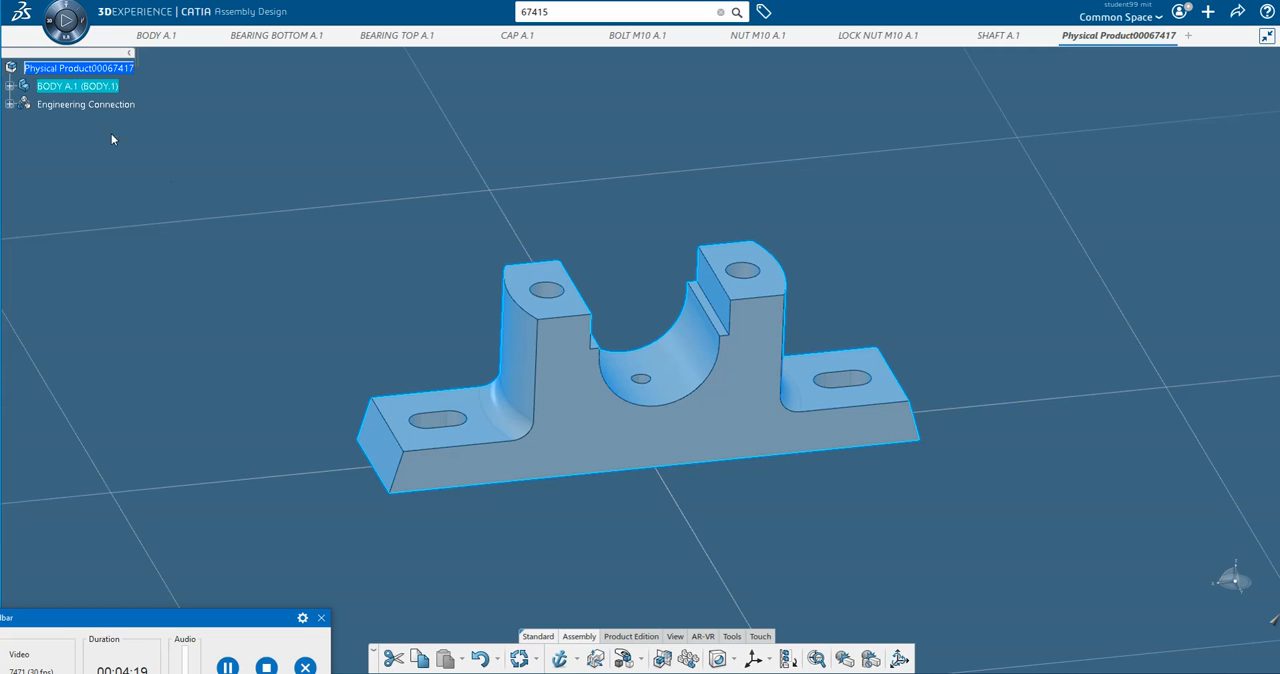
pyautogui.click(229, 665)
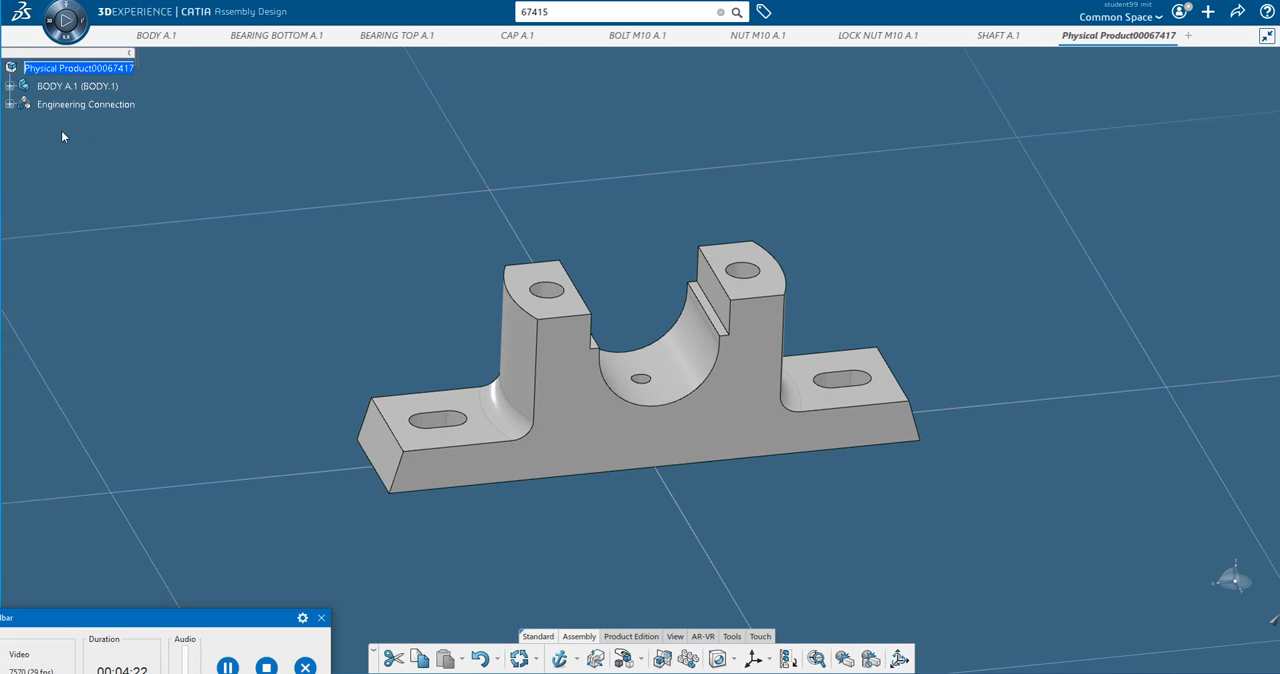
pyautogui.click(9, 104)
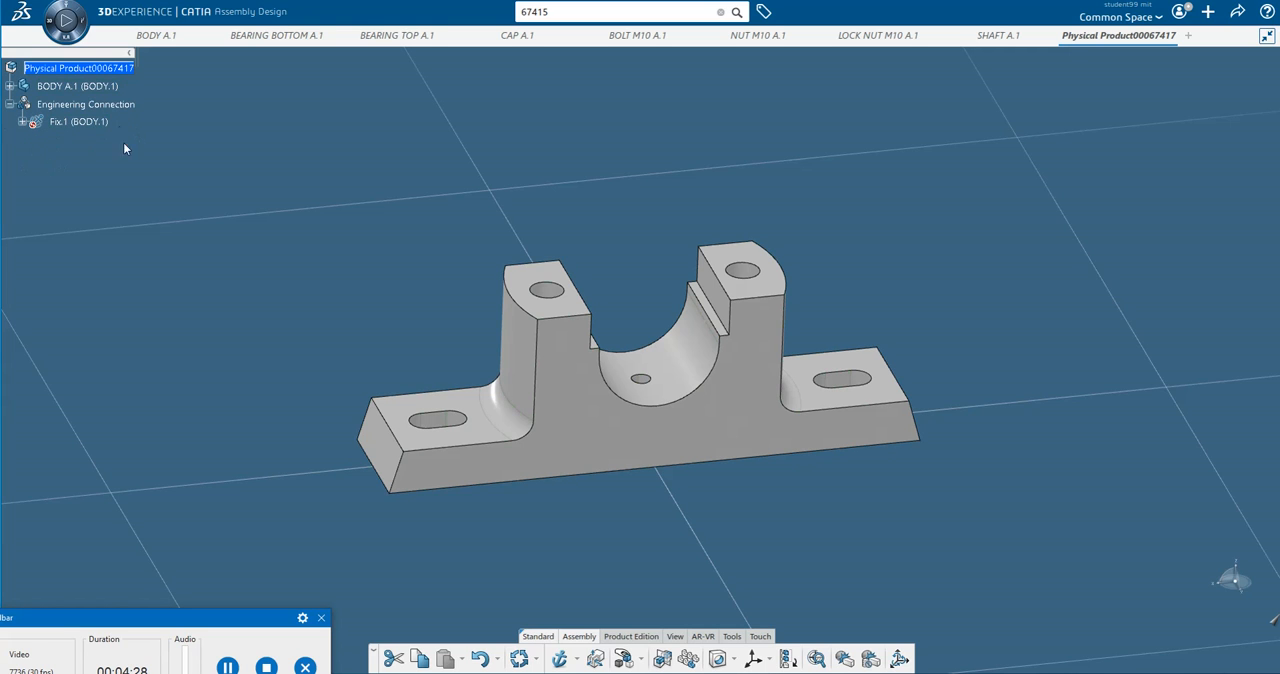
pyautogui.click(521, 661)
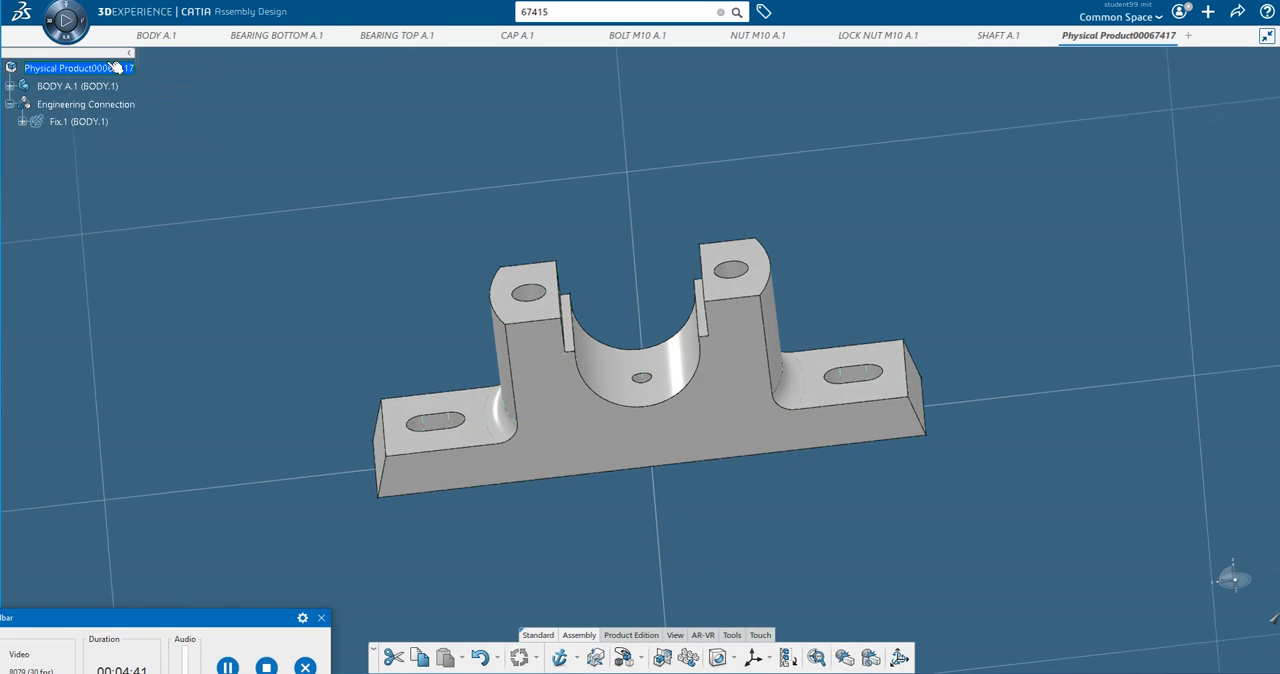
# Insert the existing 3D part BEARING BOTTOM A.1 into the root physical product.
pyautogui.moveTo(268, 42)
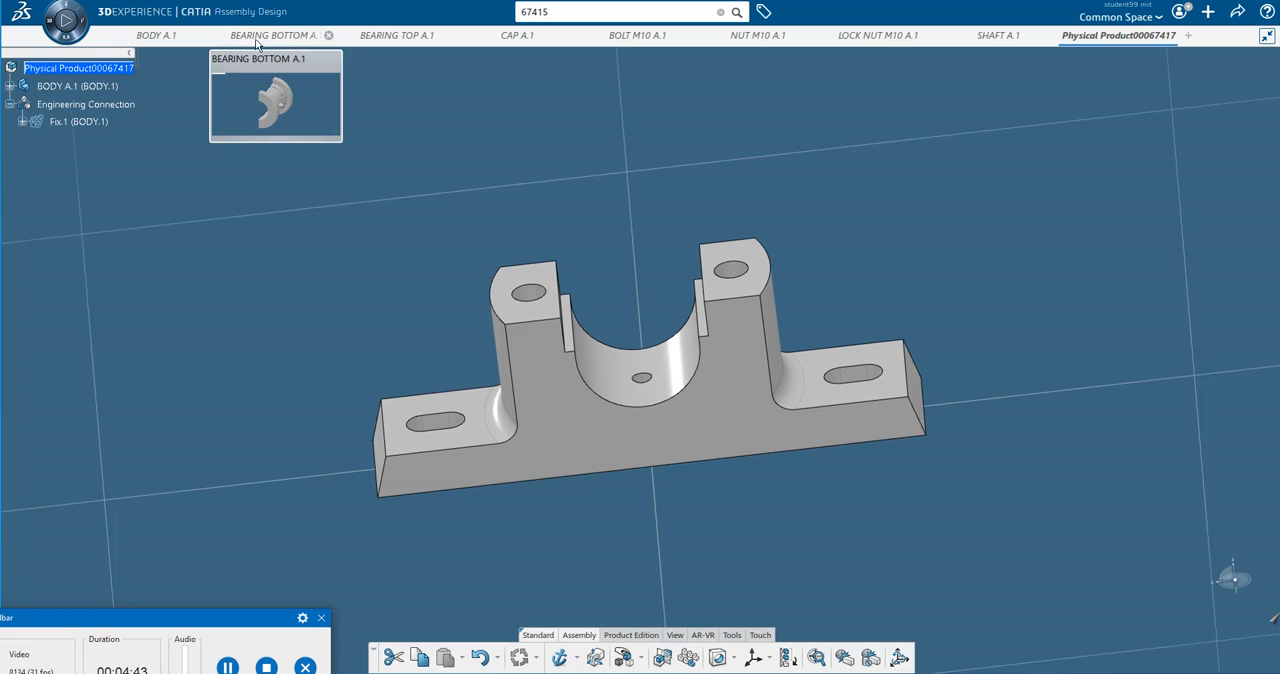
pyautogui.rightClick(71, 70)
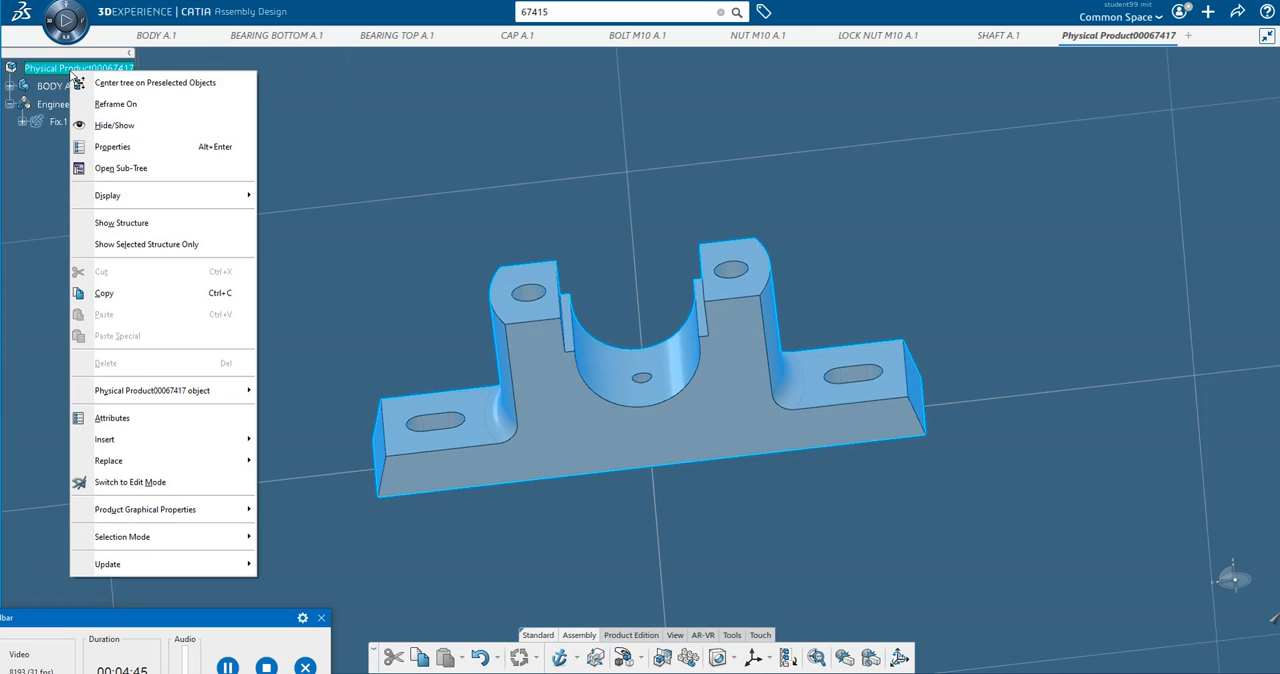
pyautogui.moveTo(212, 447)
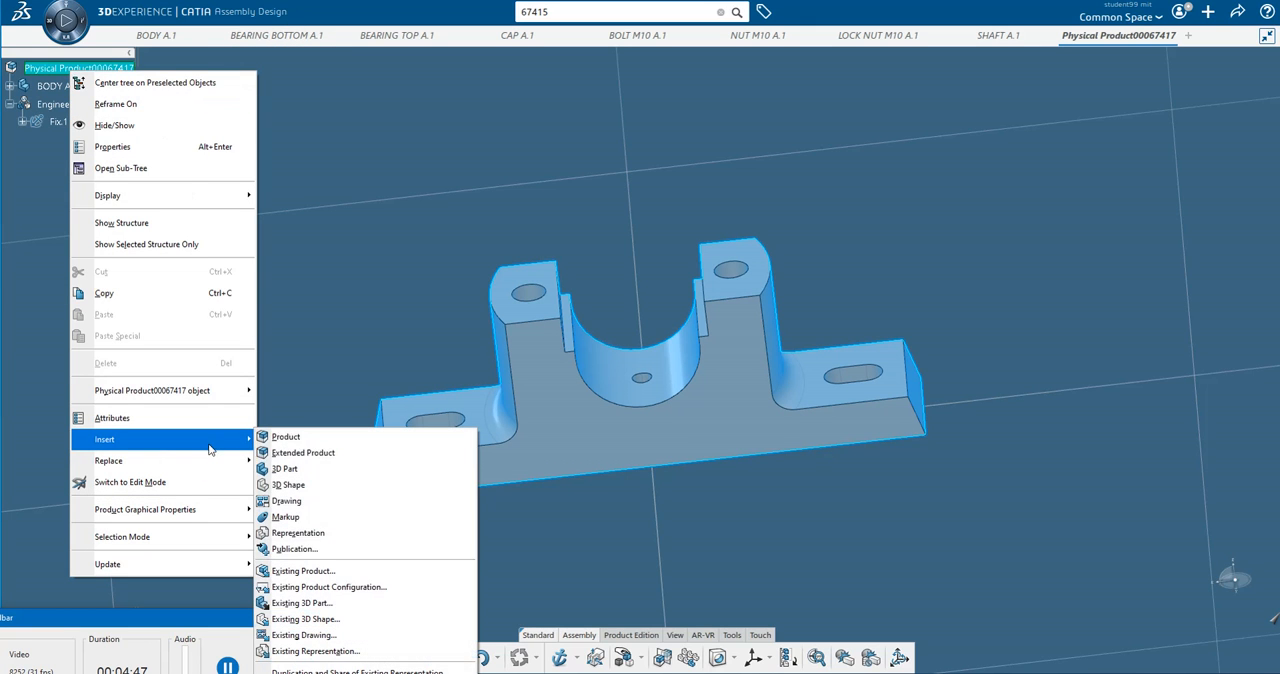
pyautogui.click(323, 605)
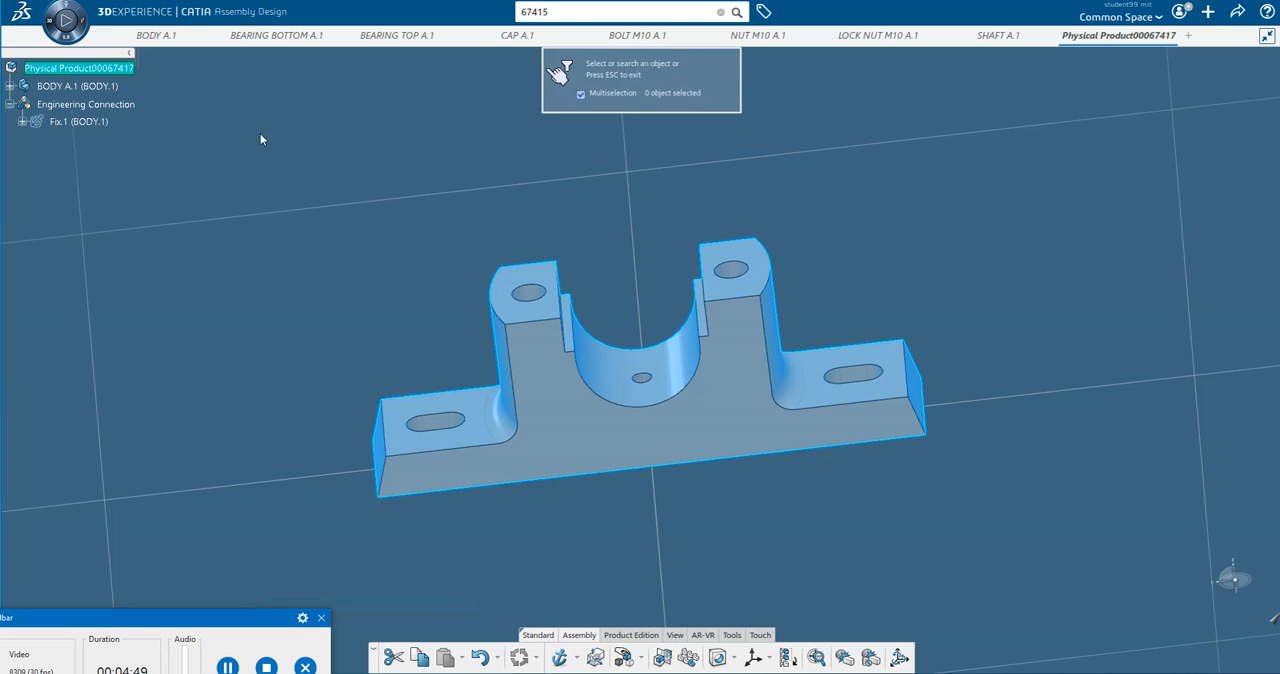
pyautogui.click(270, 37)
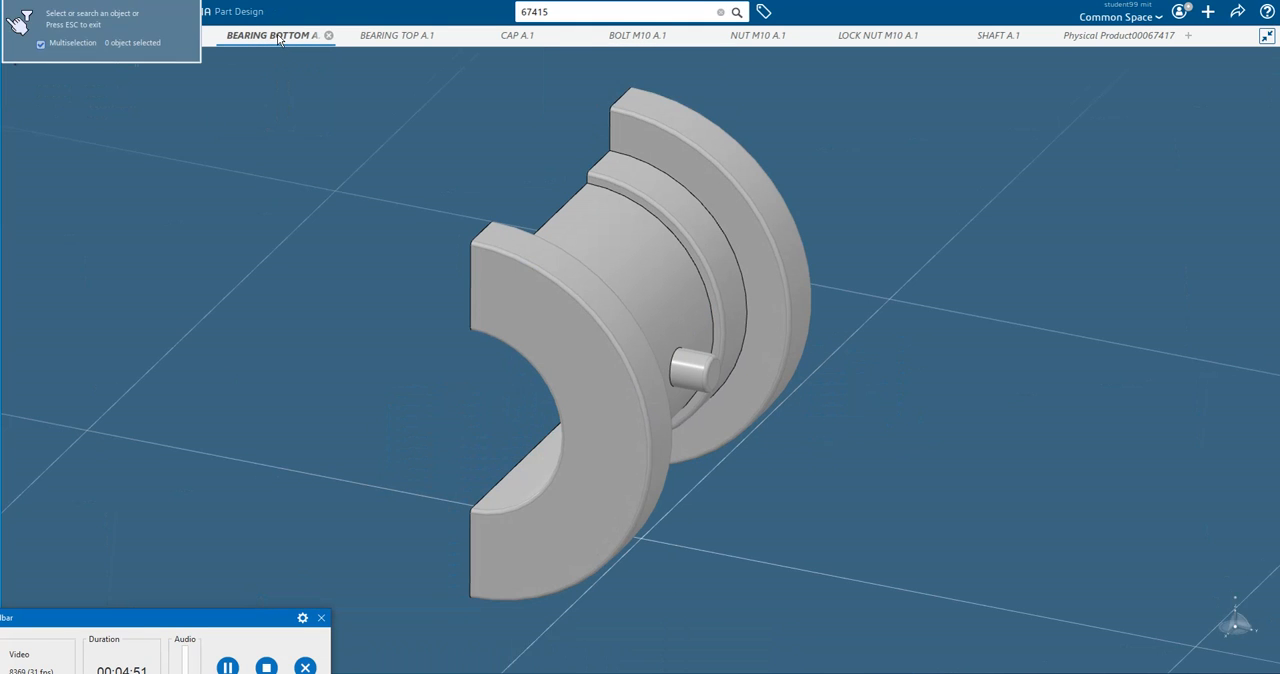
pyautogui.click(78, 68)
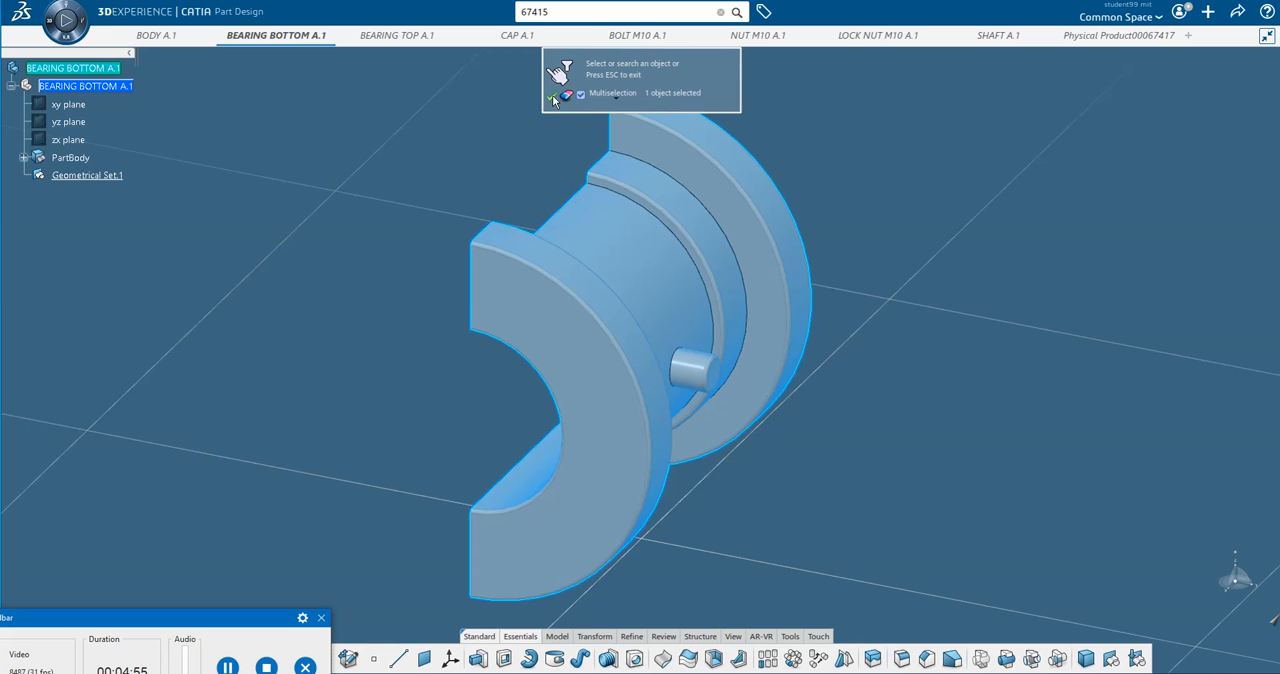
pyautogui.click(551, 94)
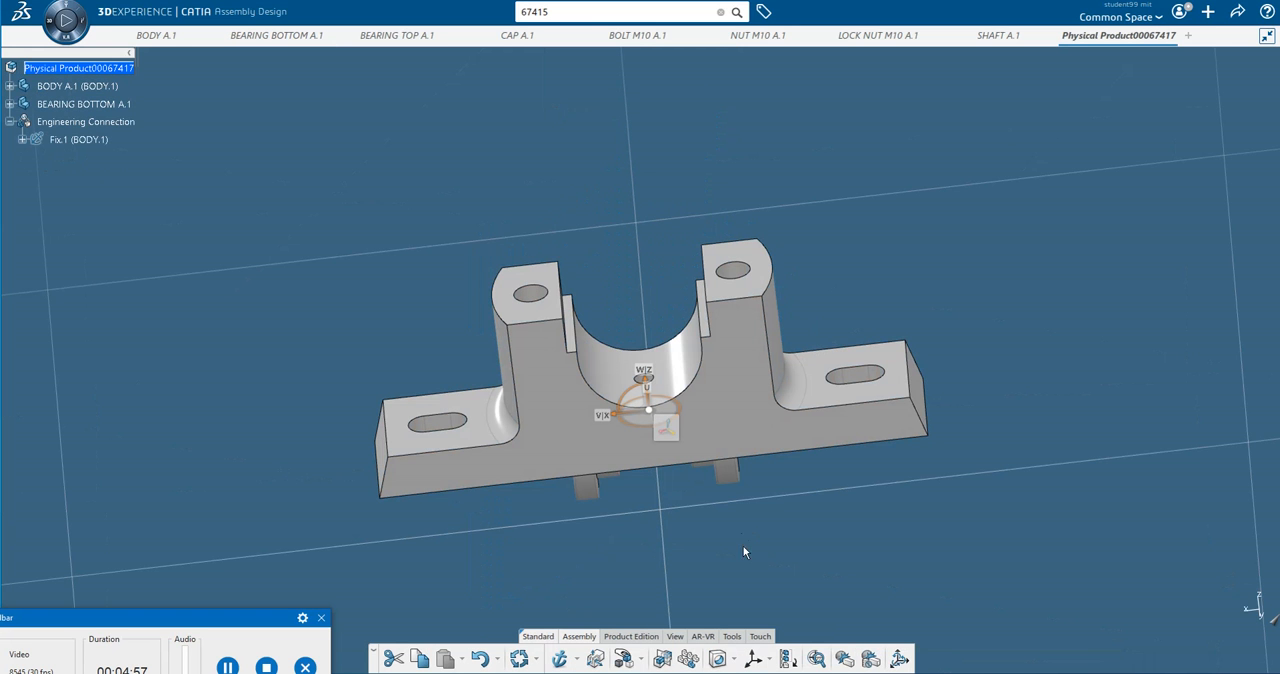
# Use Manipulate to pull the bottom bearing clear of the body along the X and Y axes.
pyautogui.moveTo(890, 287); pyautogui.dragTo(664, 569, button='middle')
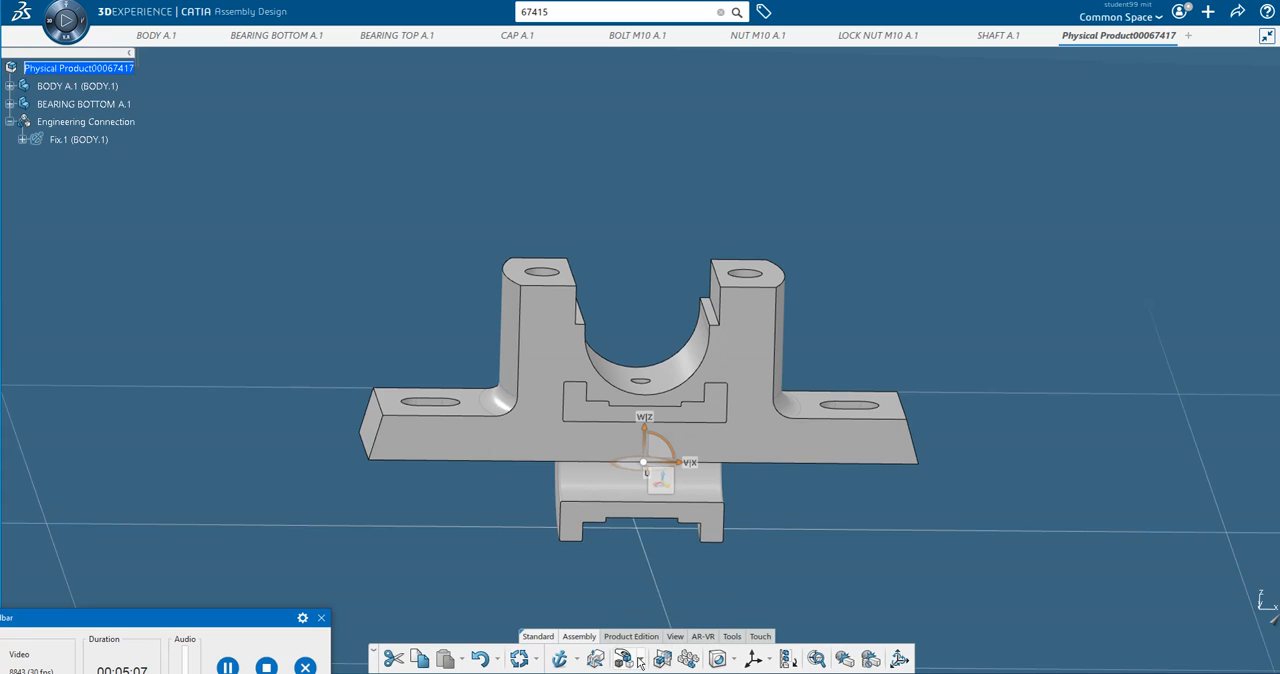
pyautogui.click(643, 662)
pyautogui.click(653, 582)
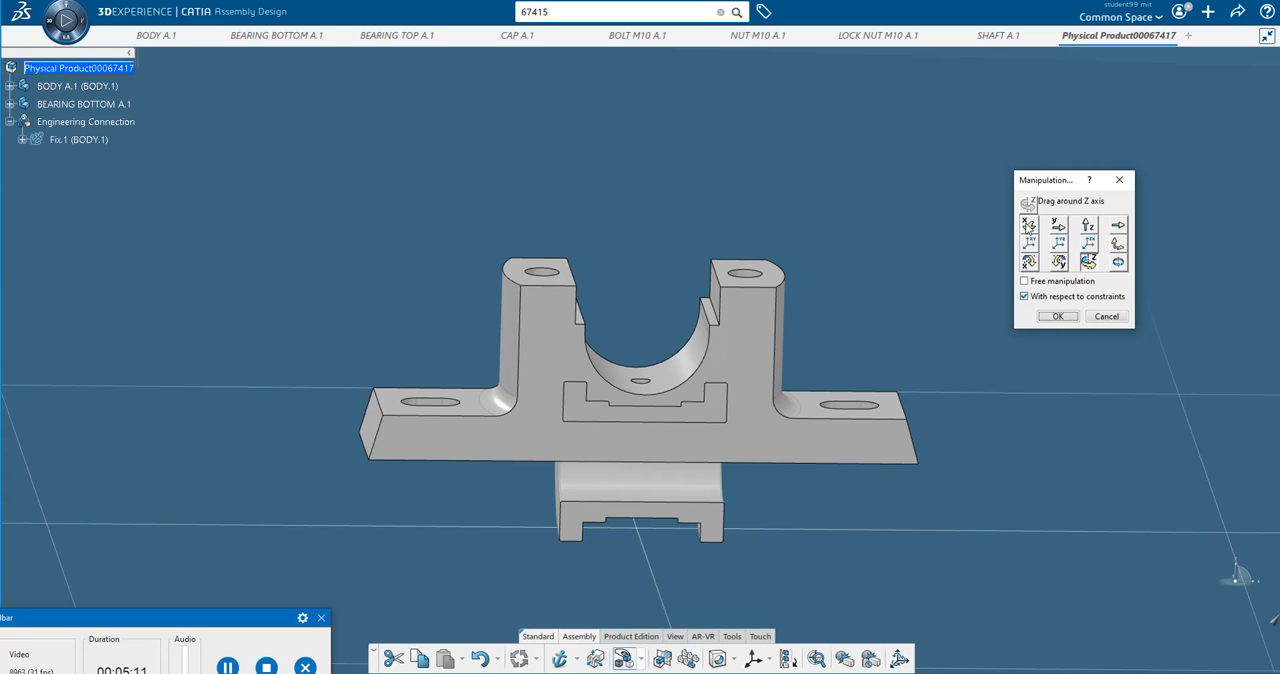
pyautogui.click(1029, 226)
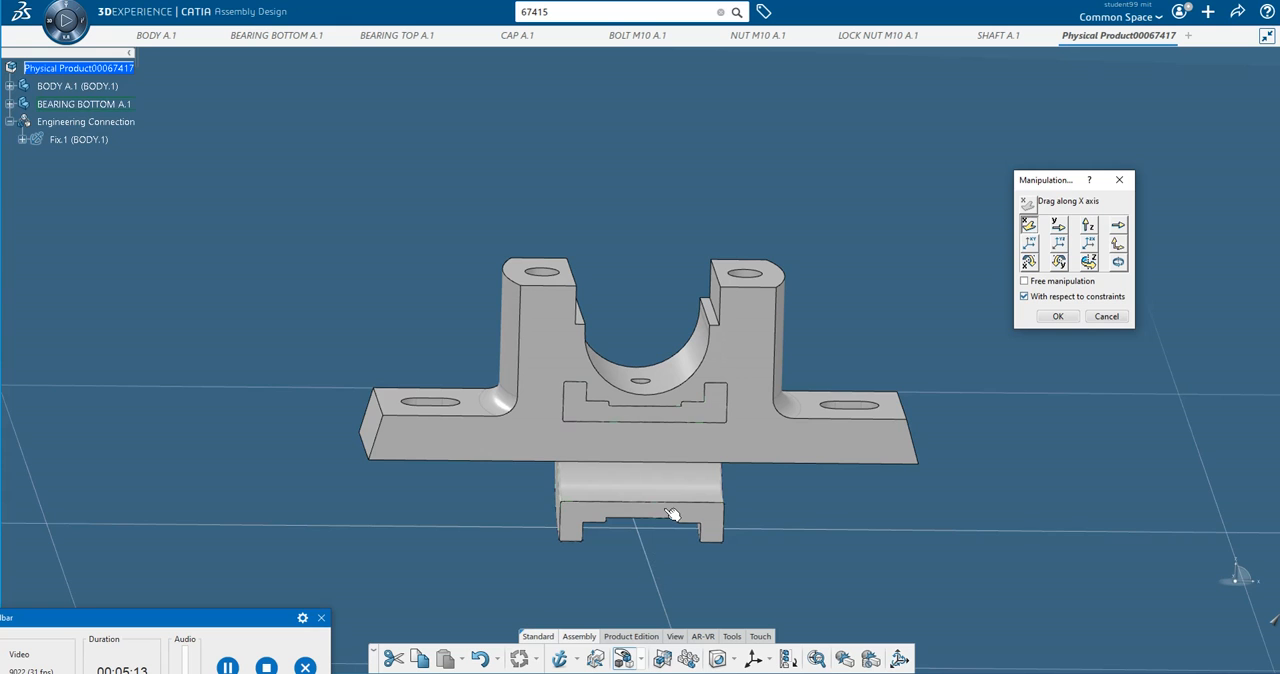
pyautogui.moveTo(670, 513); pyautogui.dragTo(313, 441)
pyautogui.moveTo(547, 464); pyautogui.dragTo(606, 411, button='middle')
pyautogui.click(1058, 225)
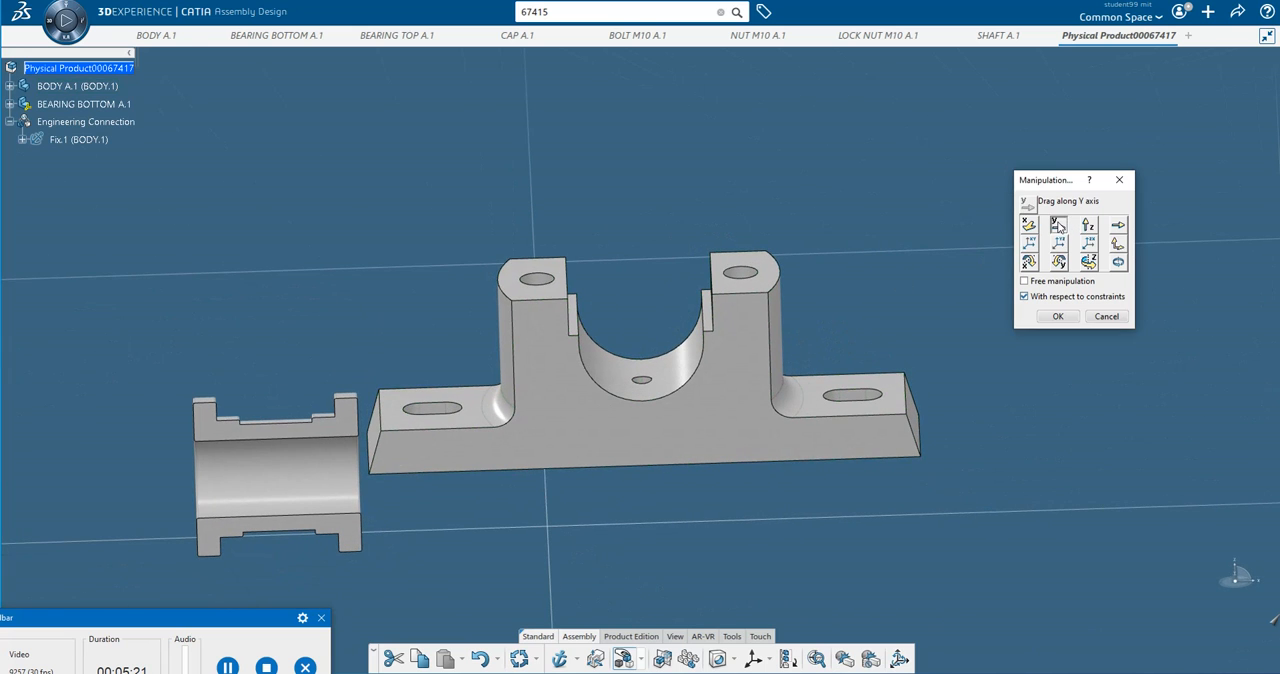
pyautogui.moveTo(297, 449); pyautogui.dragTo(286, 294)
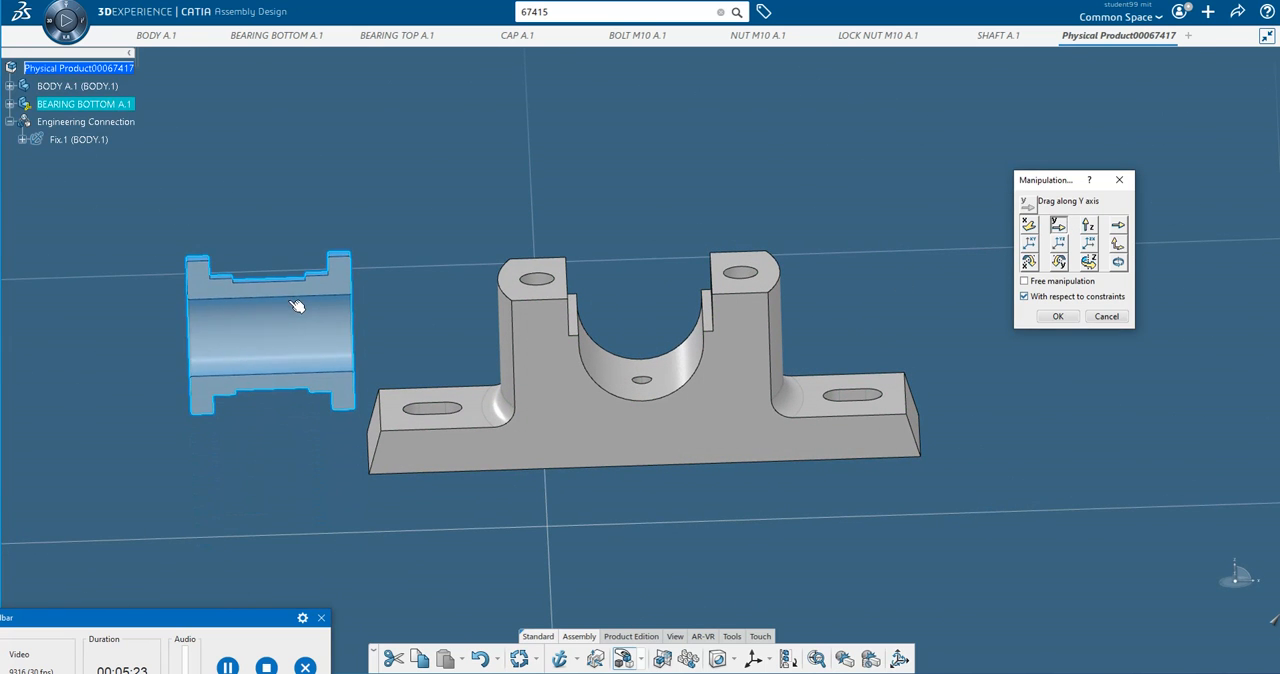
pyautogui.click(1059, 318)
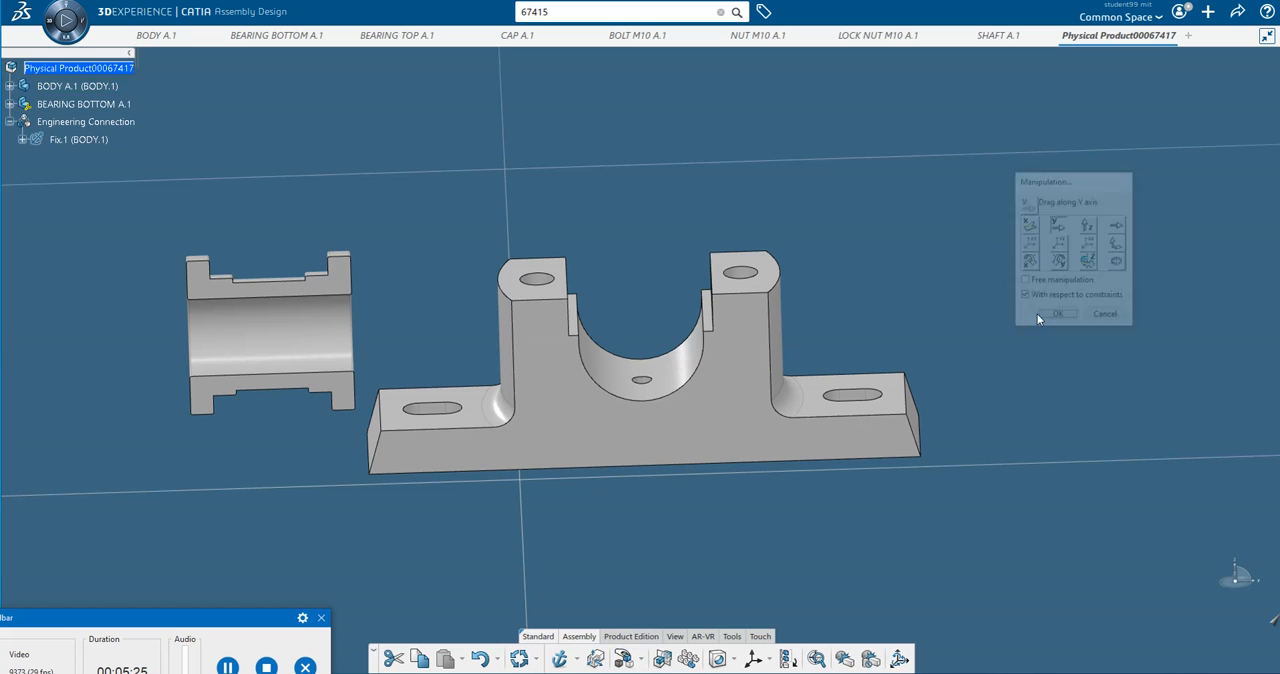
# Start an engineering connection and make the bottom bearing's cylinder axis coincident with the axis of the body's semicircular bore.
pyautogui.moveTo(375, 243); pyautogui.dragTo(486, 374, button='middle')
pyautogui.click(227, 666)
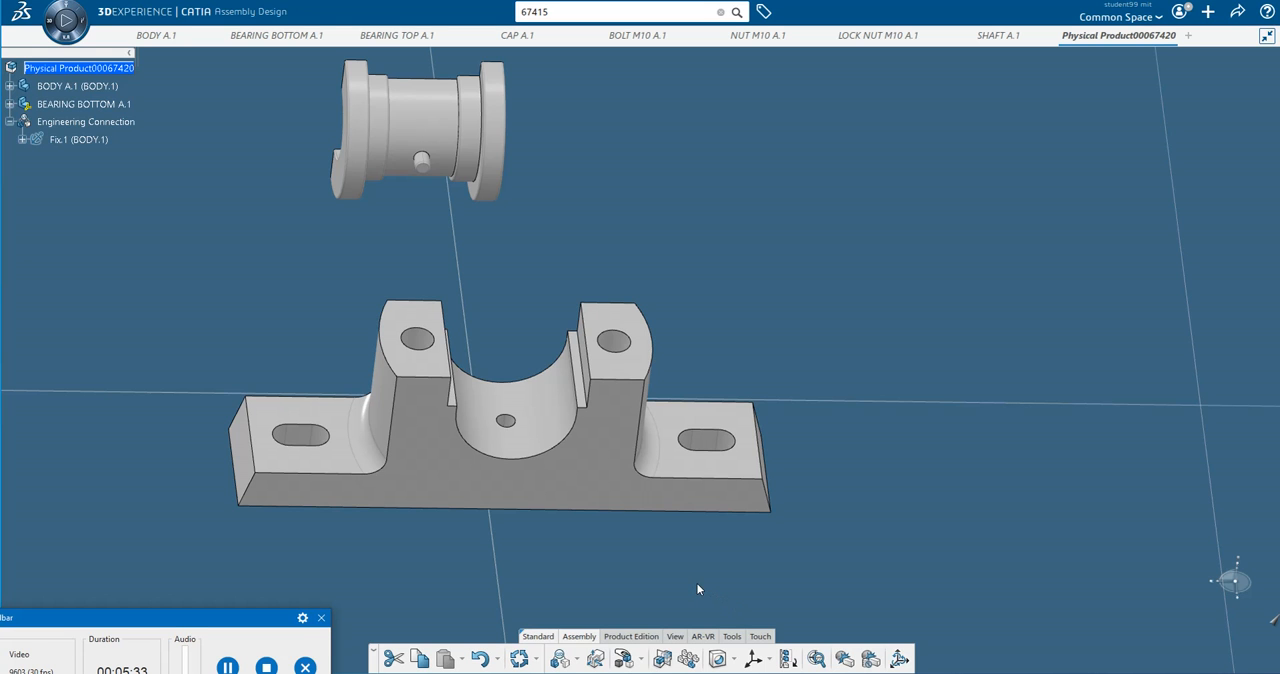
pyautogui.click(577, 665)
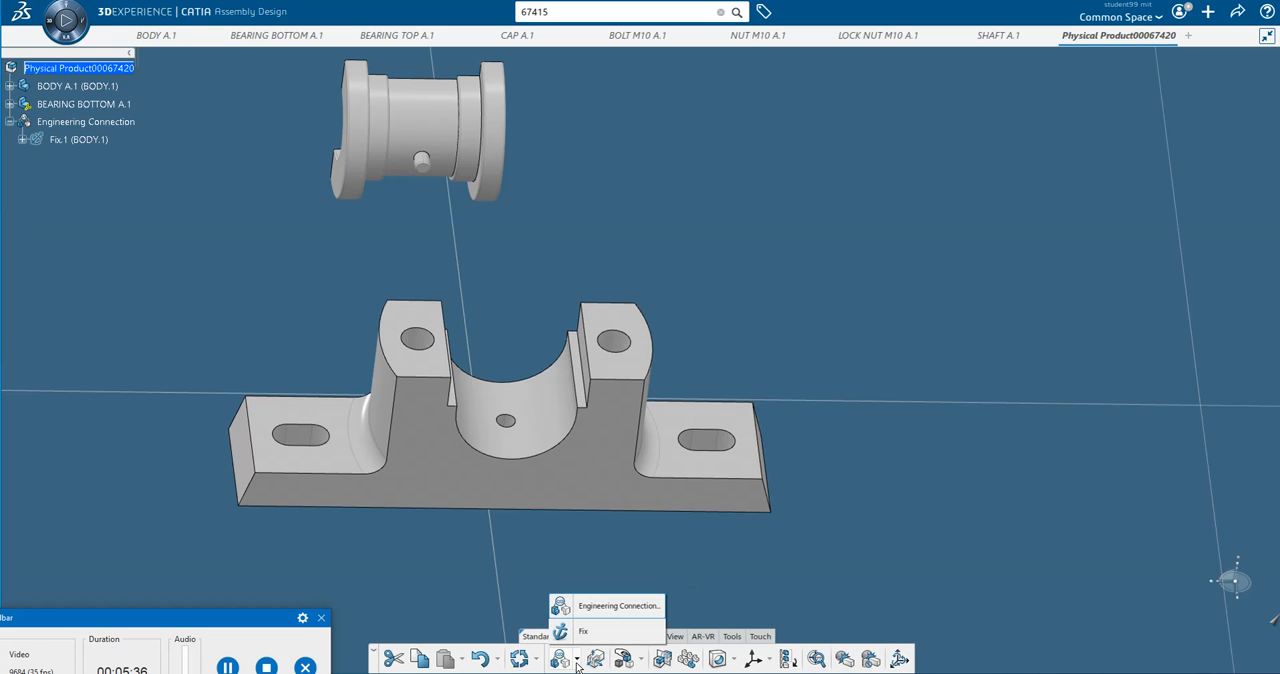
pyautogui.click(605, 607)
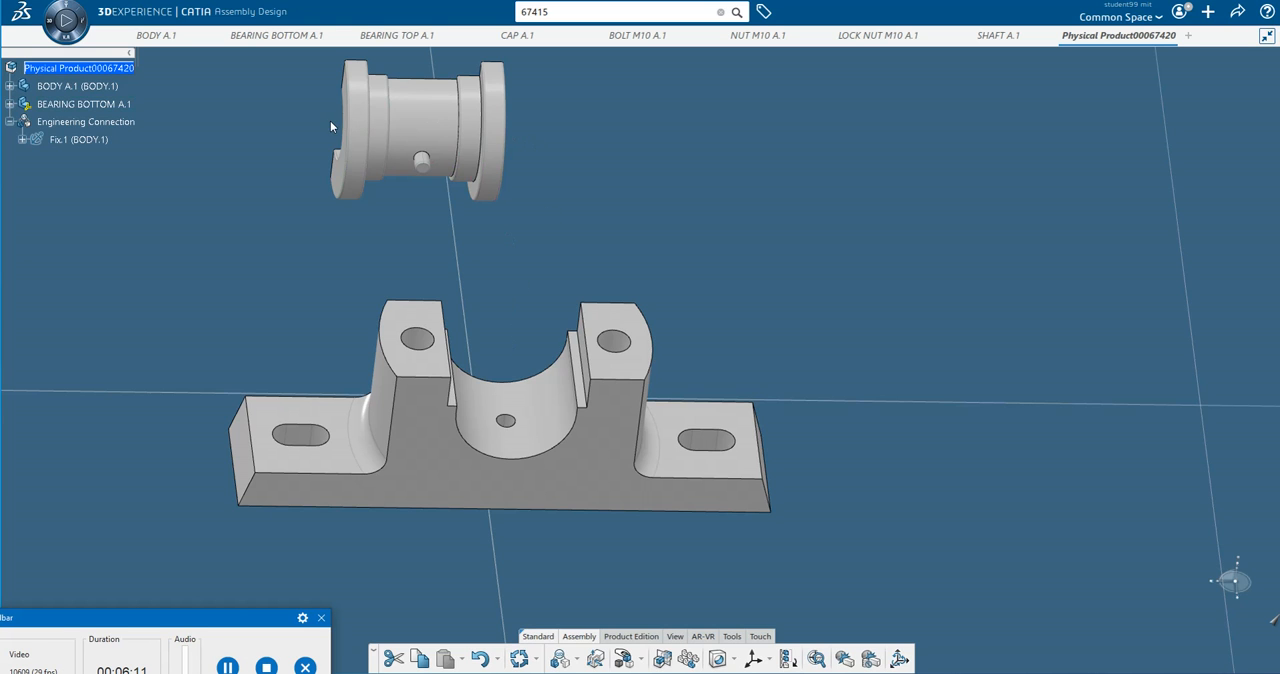
pyautogui.click(576, 662)
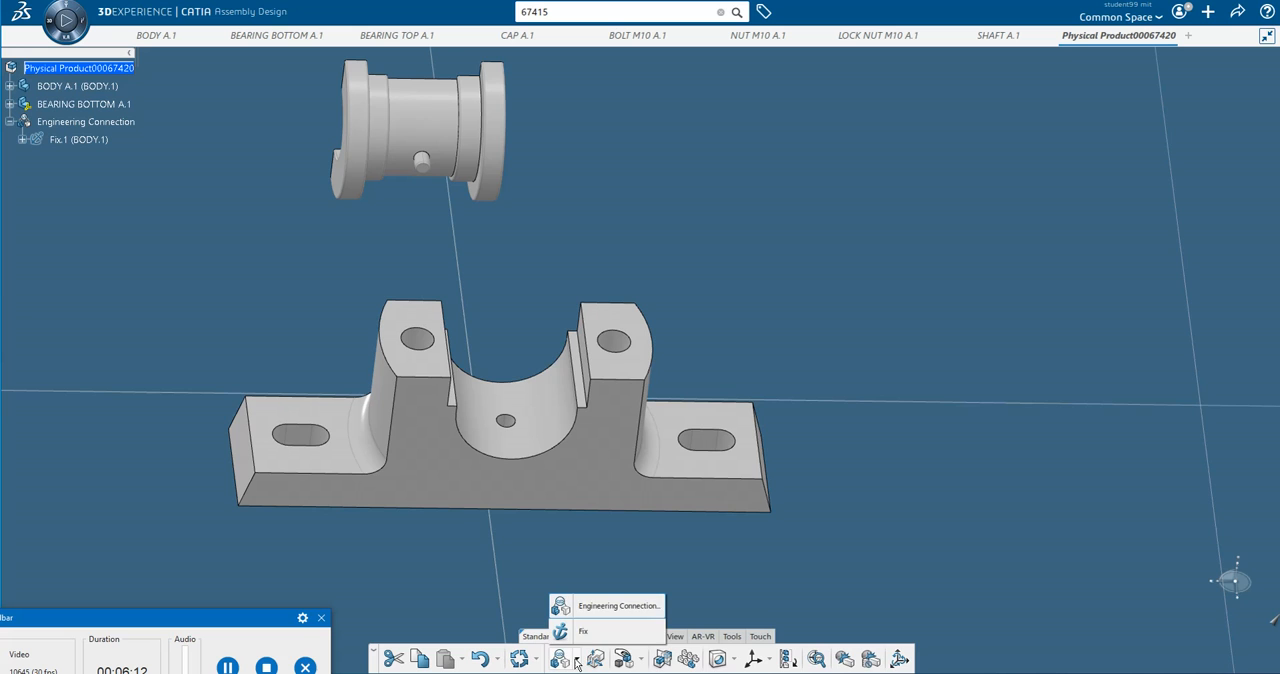
pyautogui.click(602, 607)
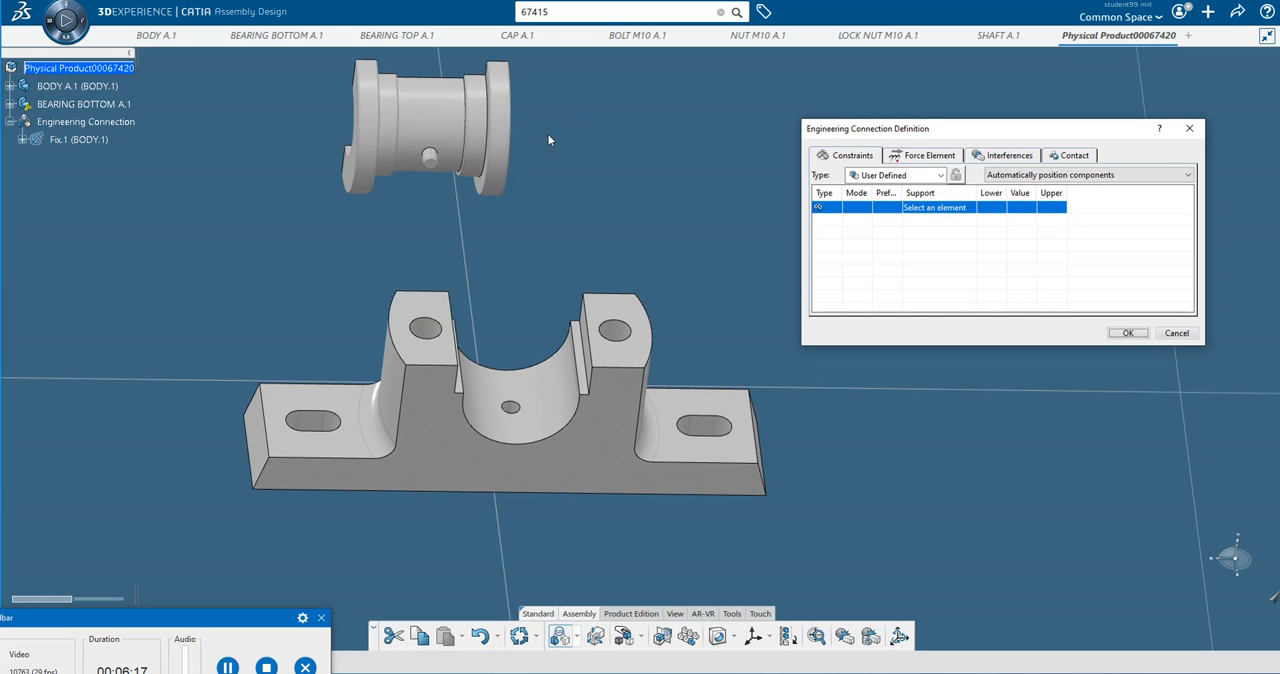
pyautogui.moveTo(548, 140); pyautogui.dragTo(443, 289, button='middle')
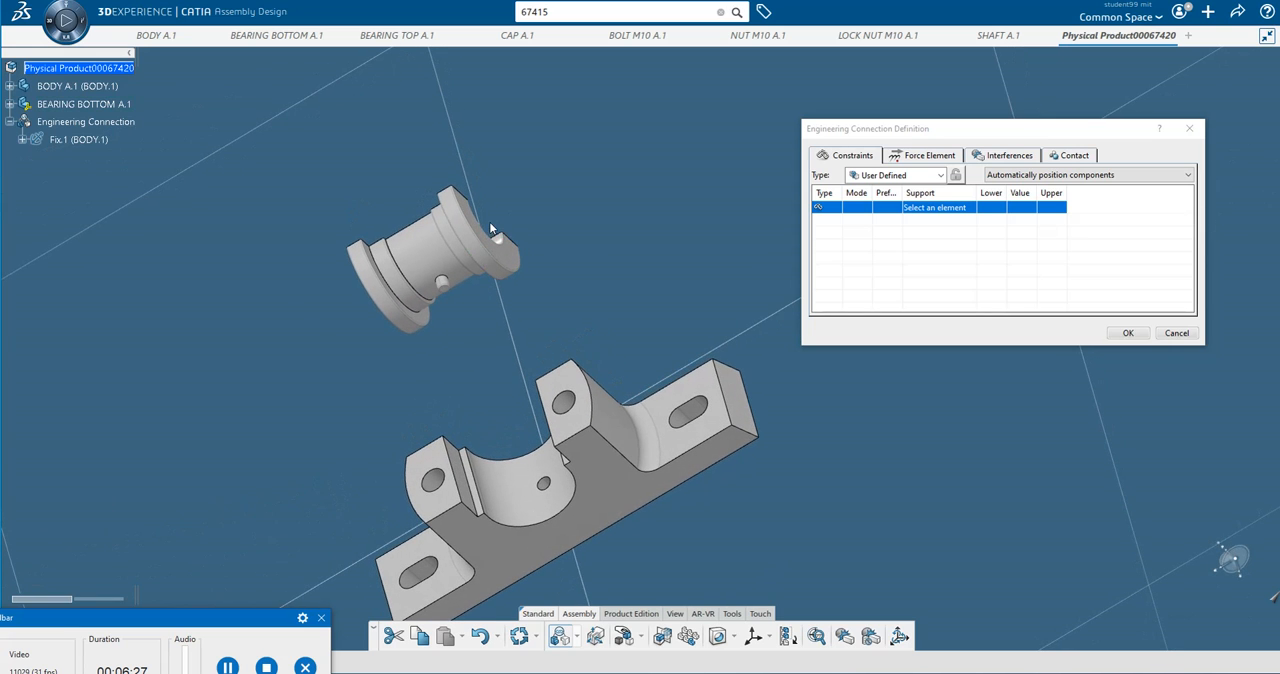
pyautogui.click(436, 251)
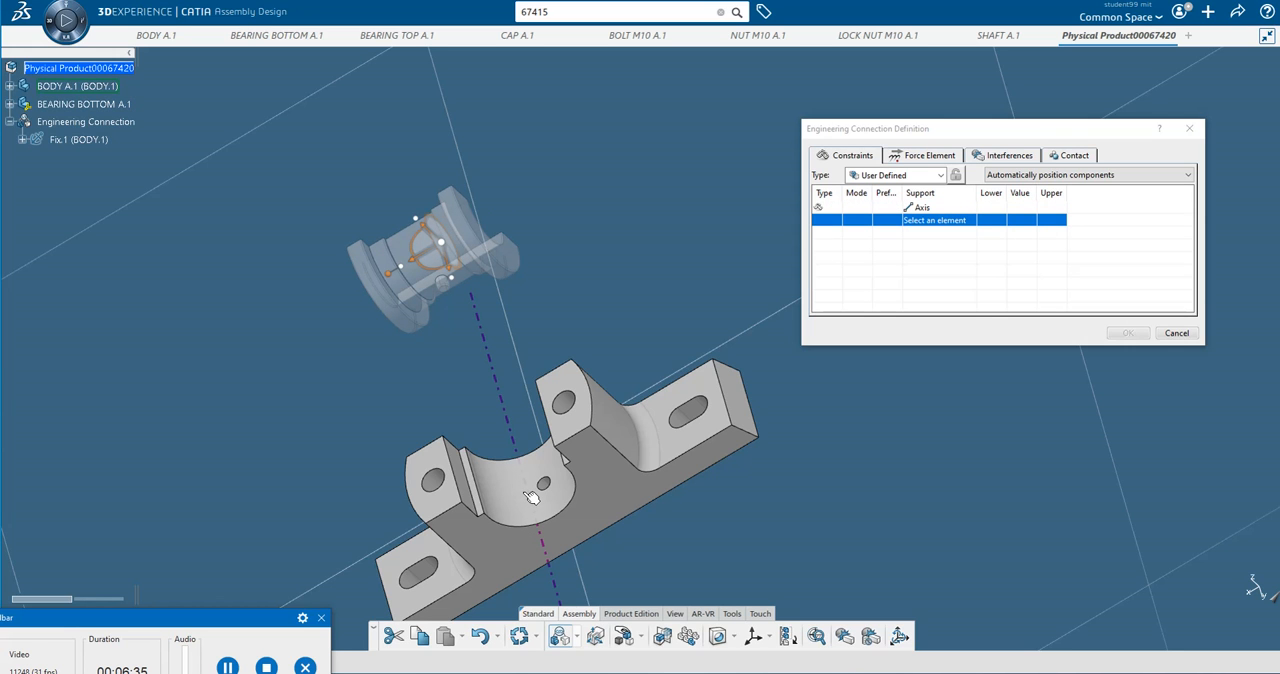
pyautogui.click(530, 497)
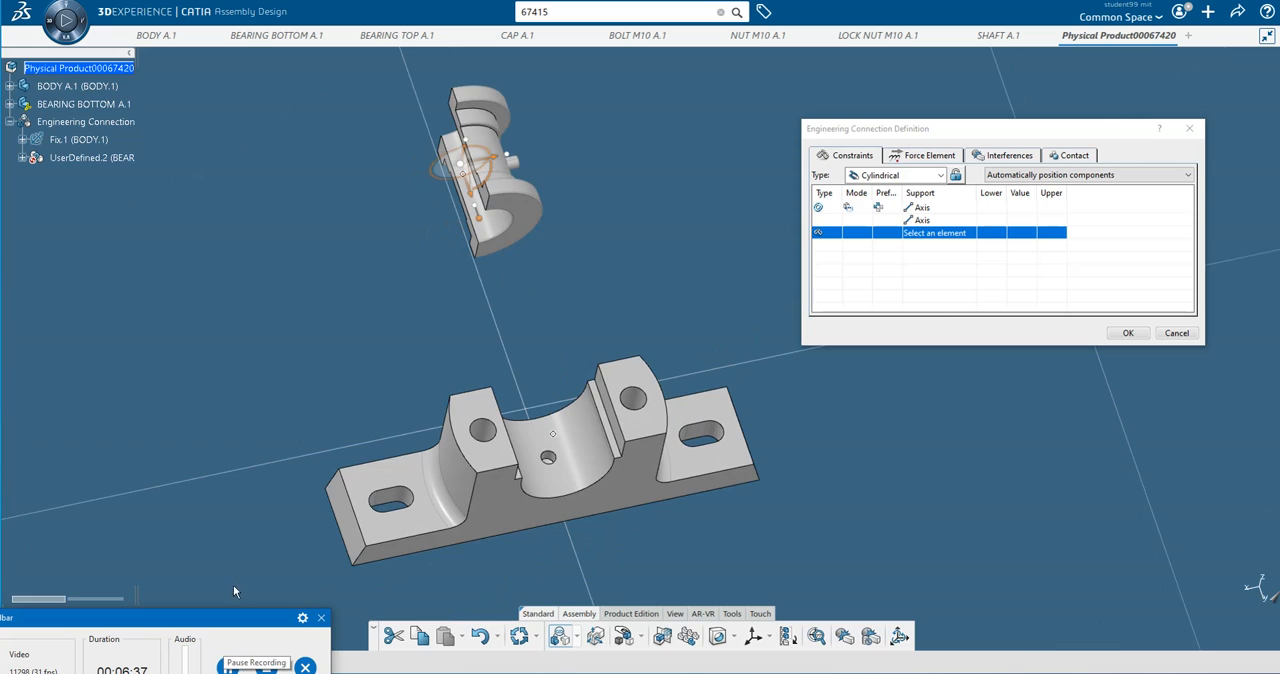
# Add a second coincidence between the axis of the bottom bearing's locating pin and the axis of the small hole in the body's bore.
pyautogui.click(522, 170)
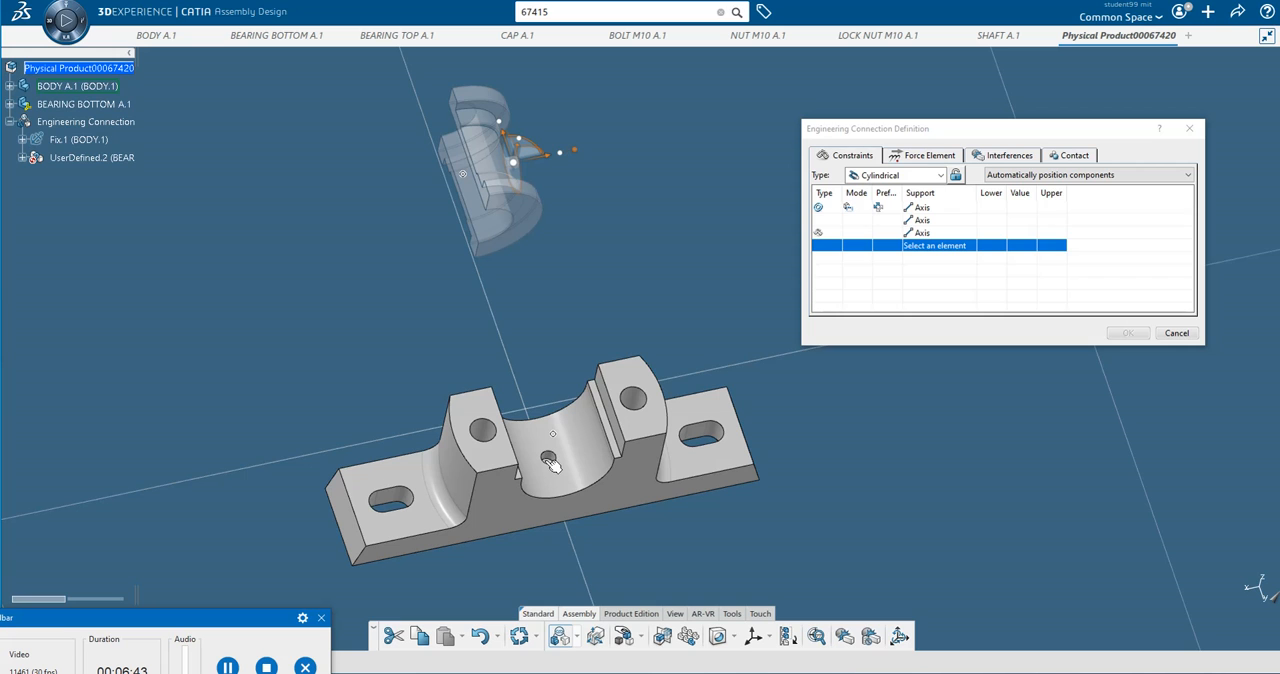
pyautogui.moveTo(549, 460); pyautogui.dragTo(530, 357, button='middle')
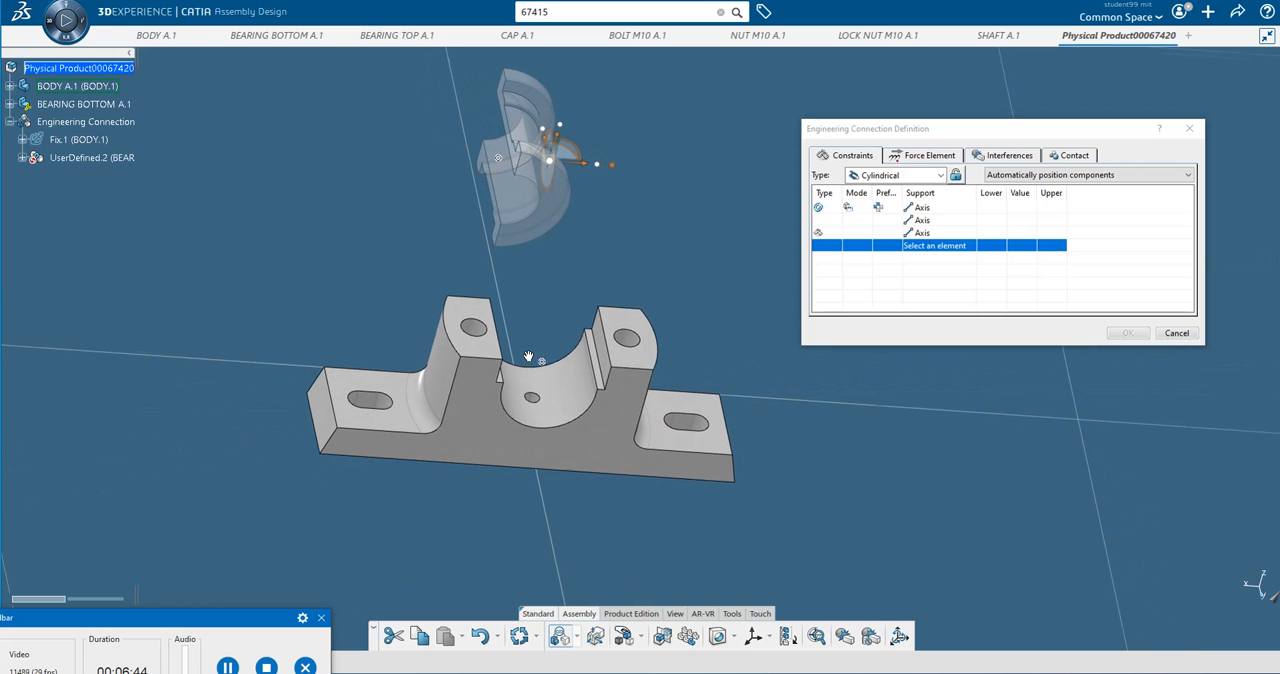
pyautogui.click(538, 403)
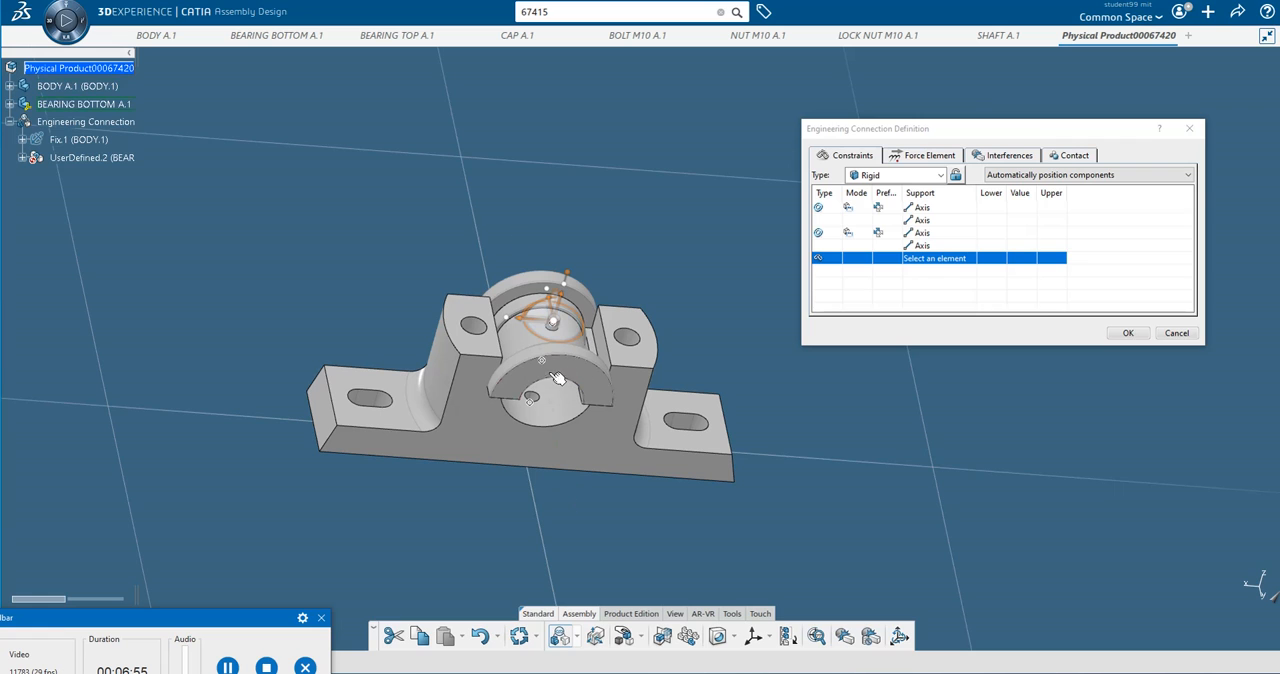
# Set the orientation preference of the pin-to-hole axis coincidence to Opposite.
pyautogui.click(880, 234)
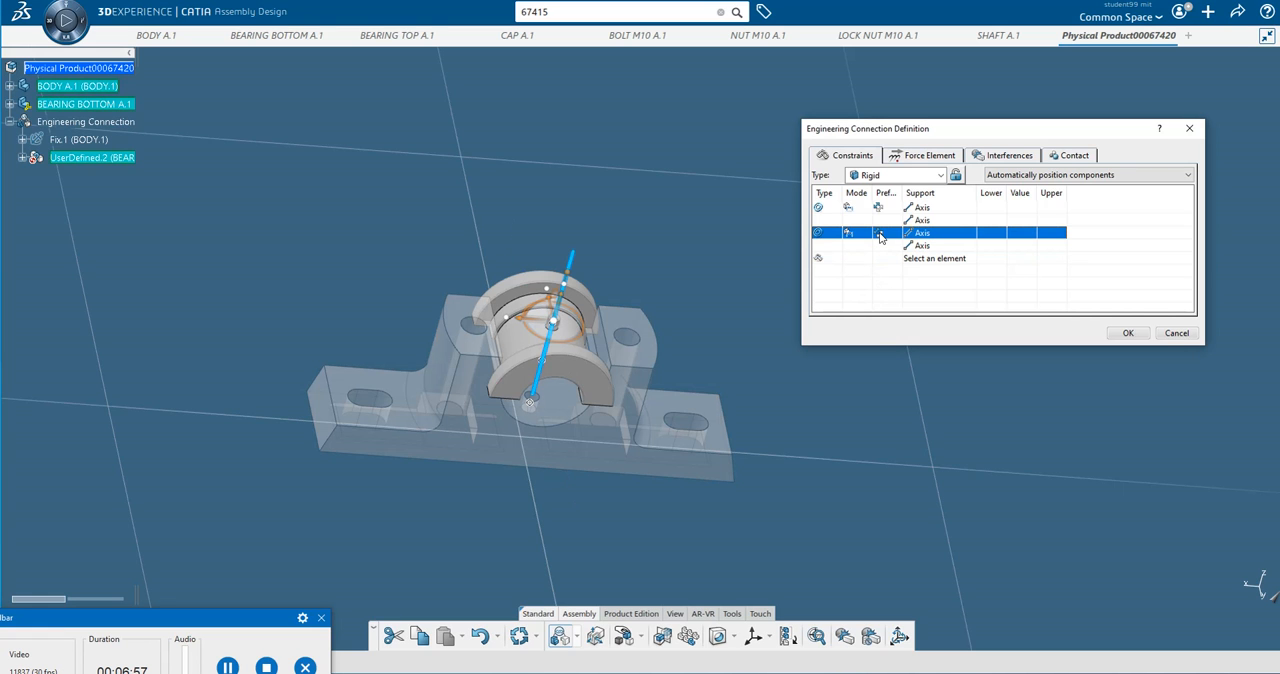
pyautogui.click(880, 236)
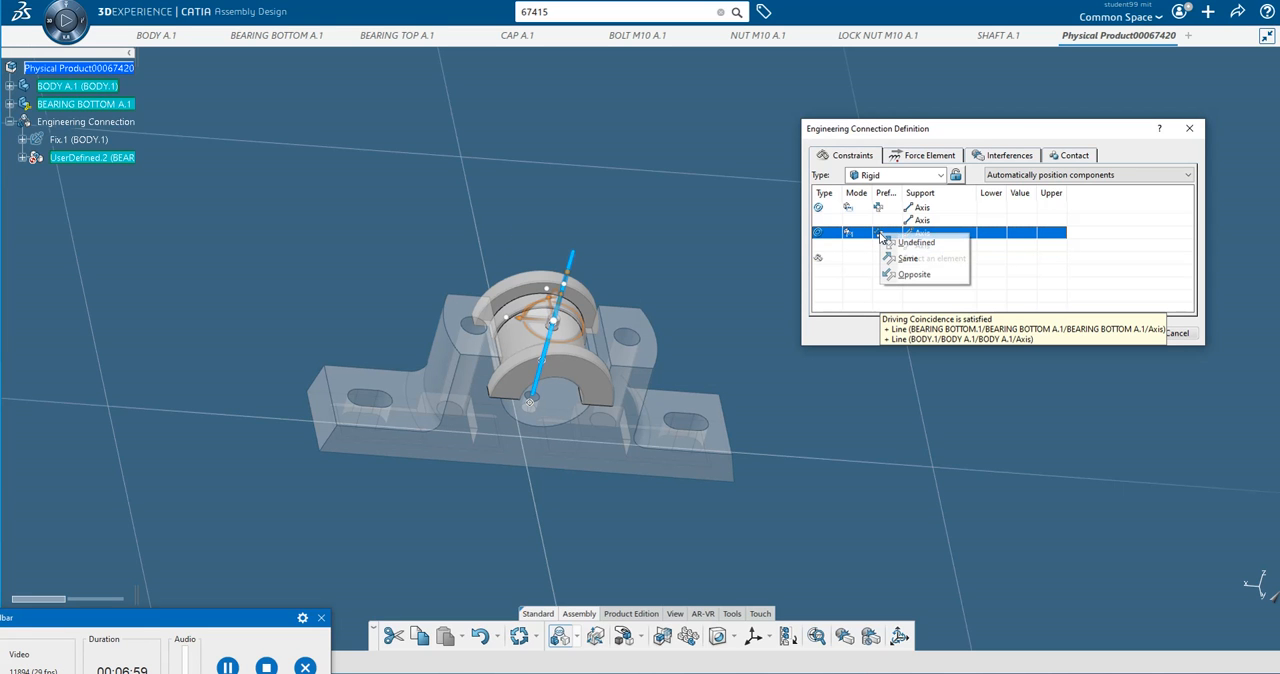
pyautogui.click(915, 275)
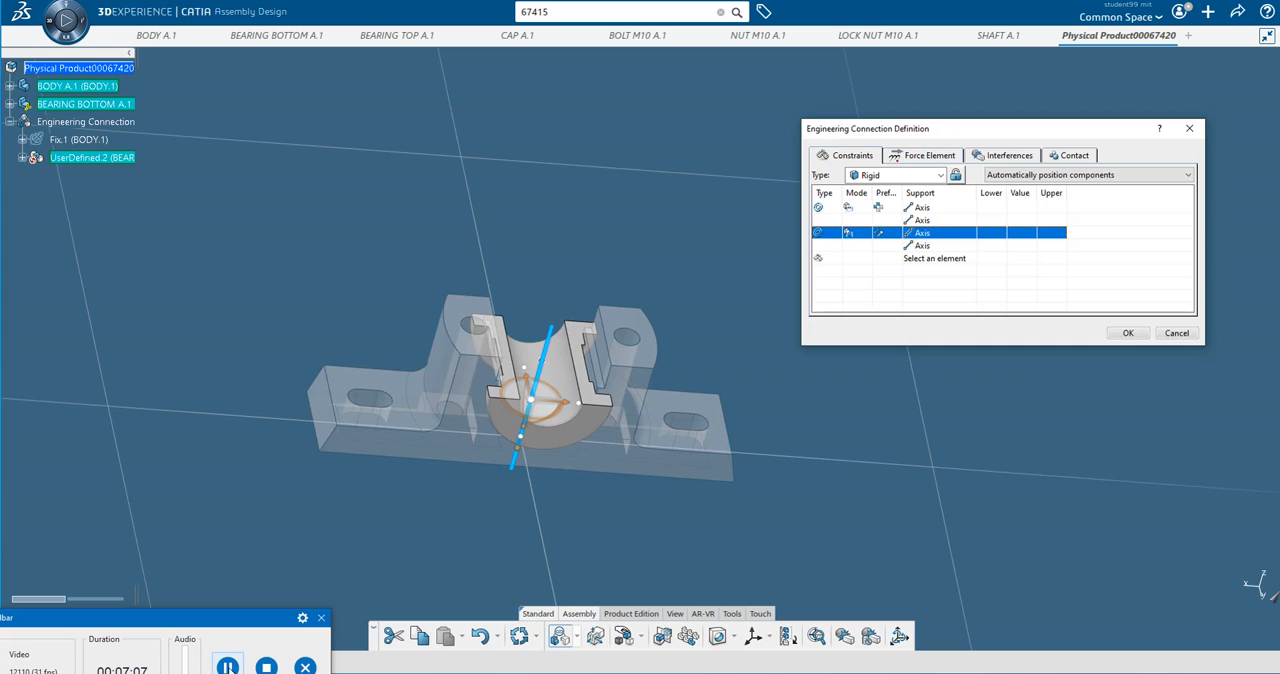
pyautogui.click(228, 667)
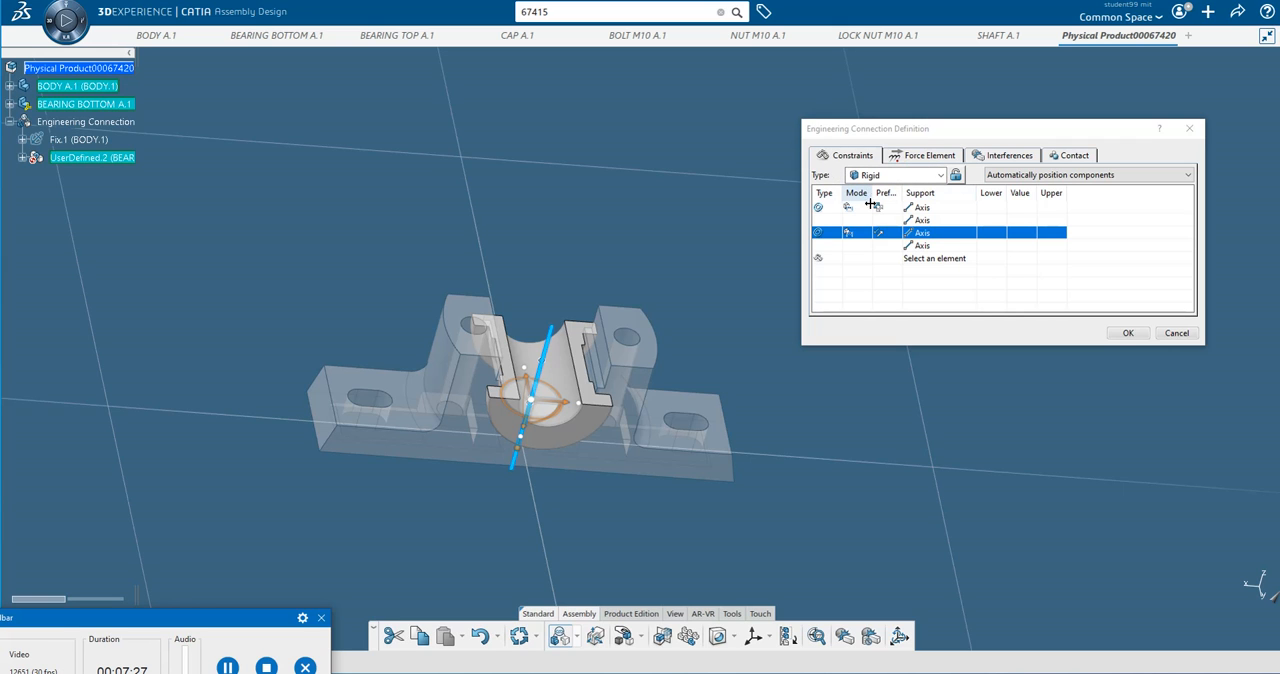
# Accept the bottom bearing's rigid connection with check contact as an interference specification, and update the assembly.
pyautogui.click(1127, 335)
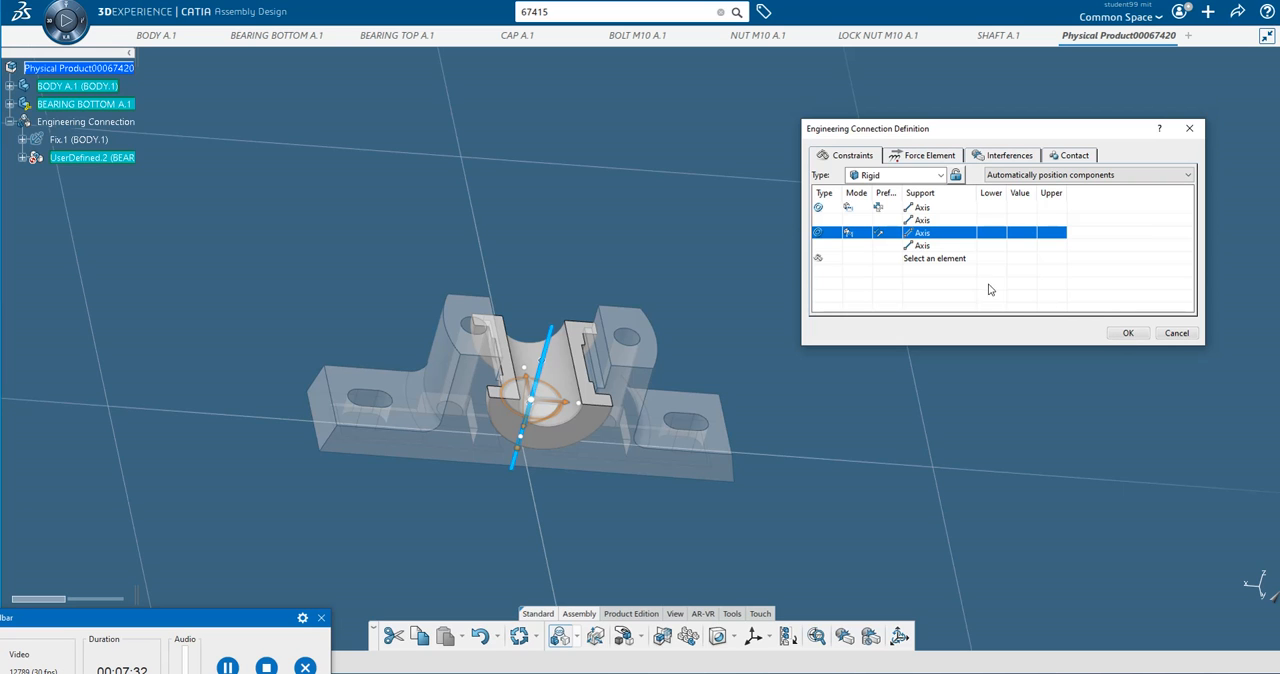
pyautogui.click(1128, 336)
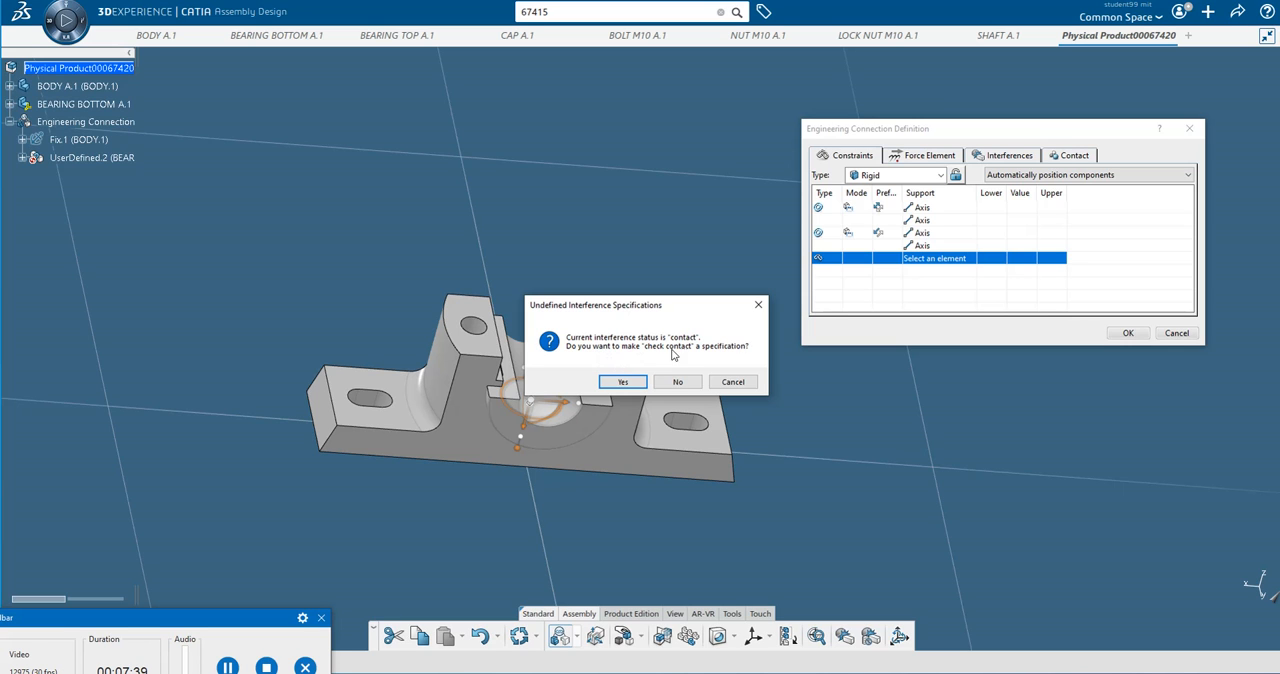
pyautogui.click(610, 382)
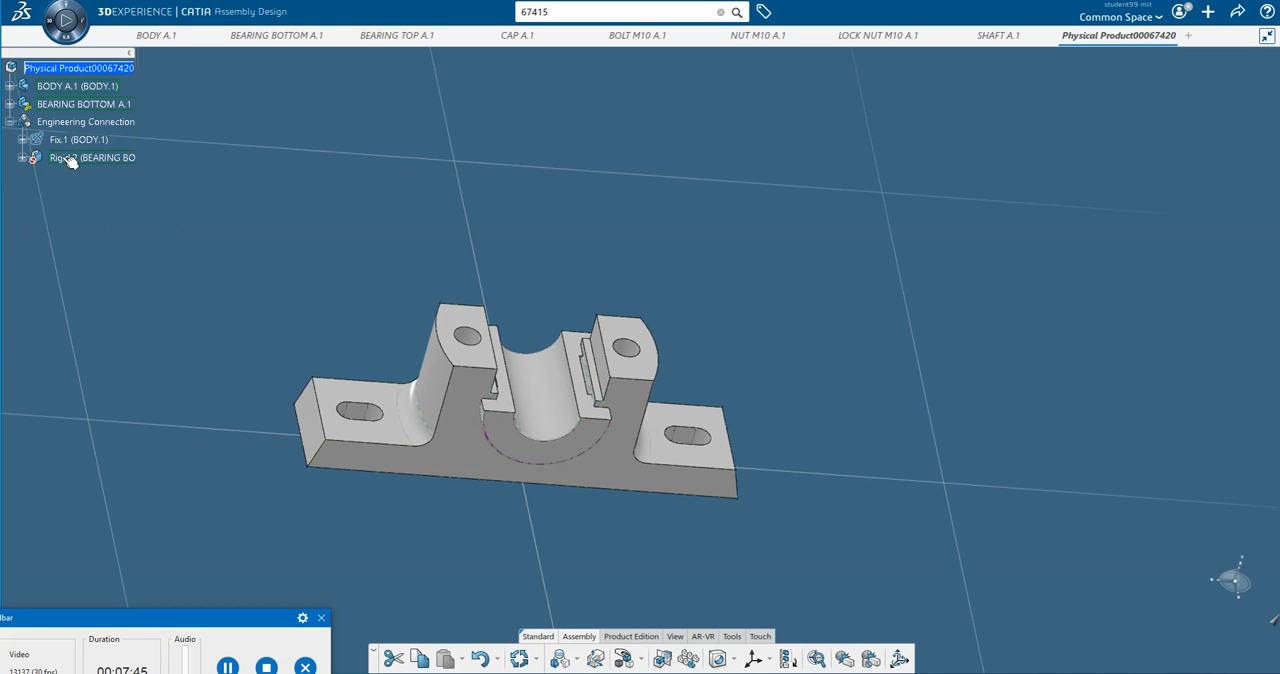
pyautogui.click(520, 659)
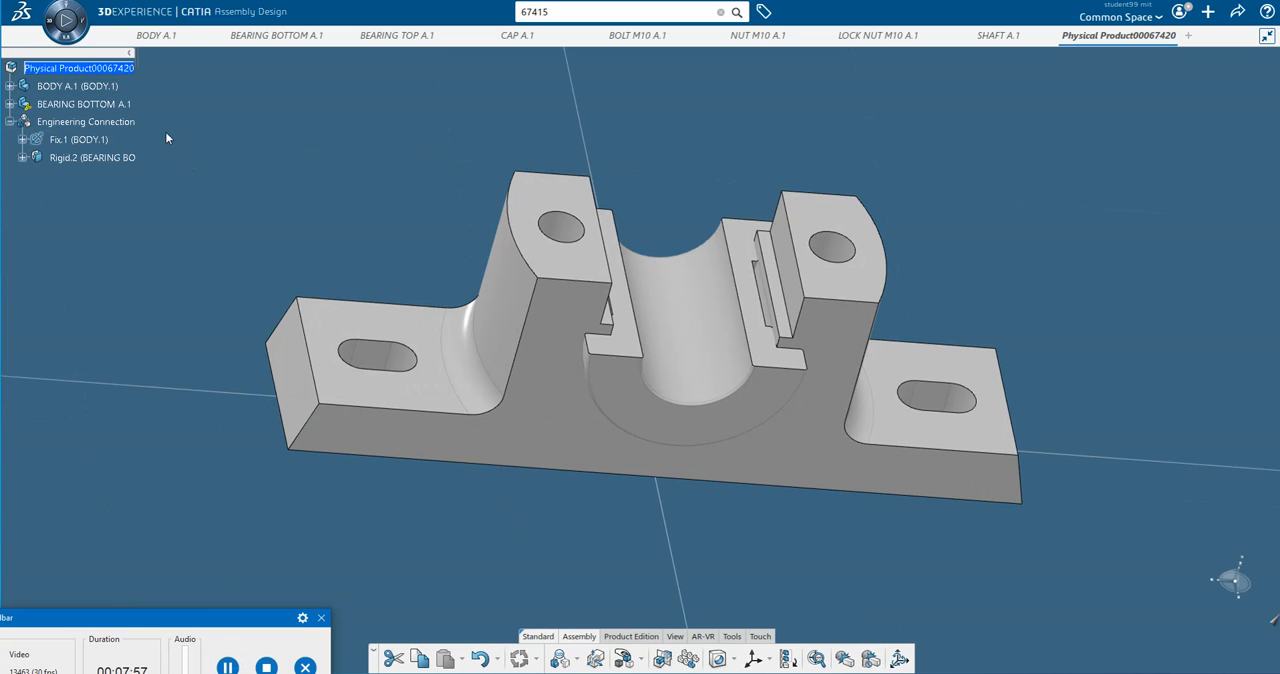
# Insert the existing 3D part BEARING TOP A.1 into the root physical product.
pyautogui.click(85, 69)
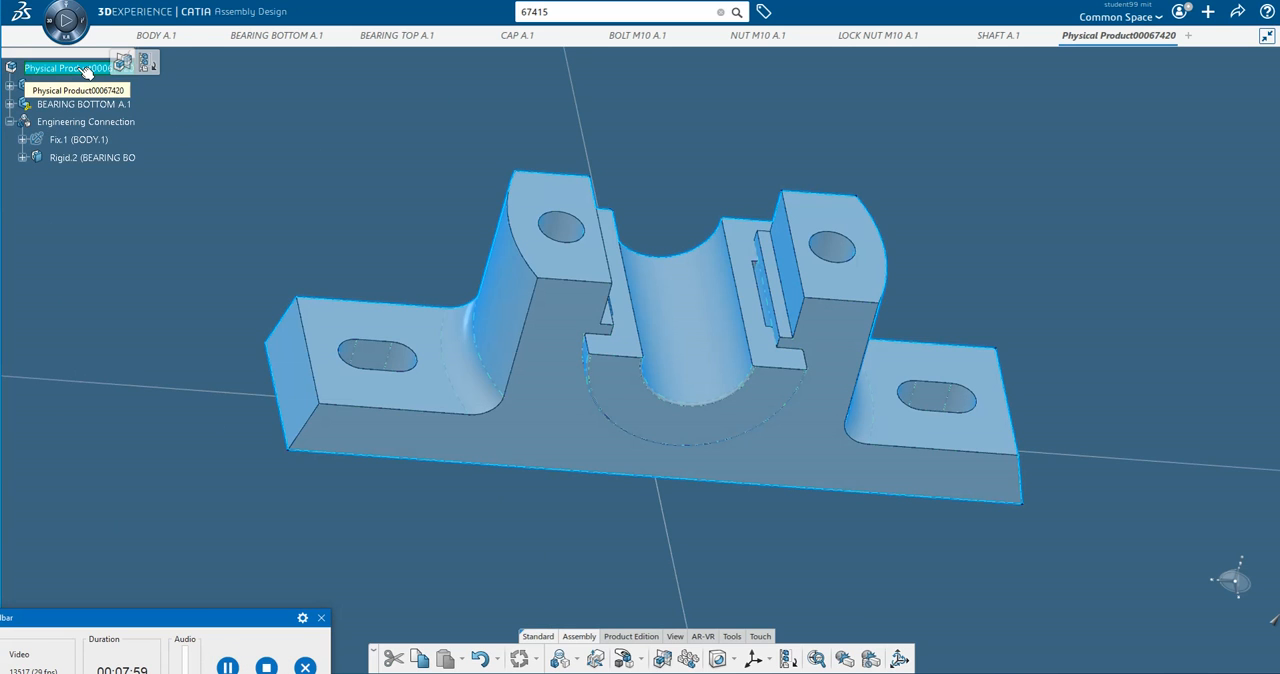
pyautogui.rightClick(87, 70)
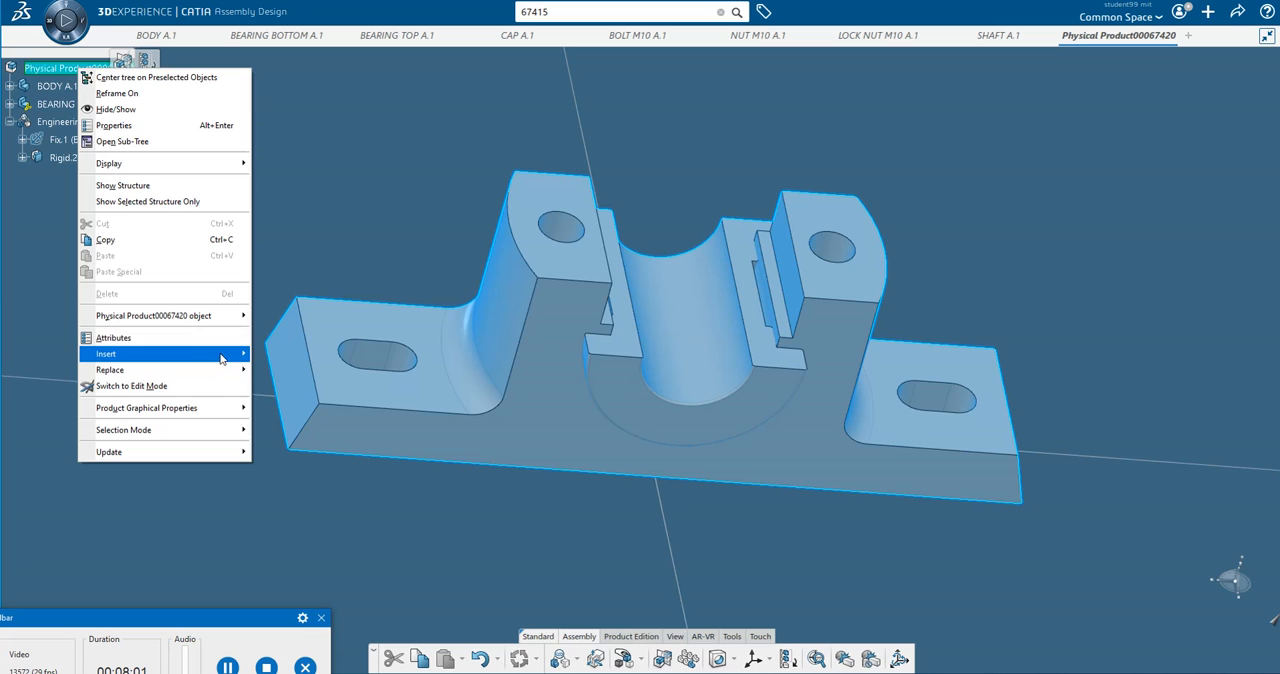
pyautogui.moveTo(221, 358)
pyautogui.click(312, 520)
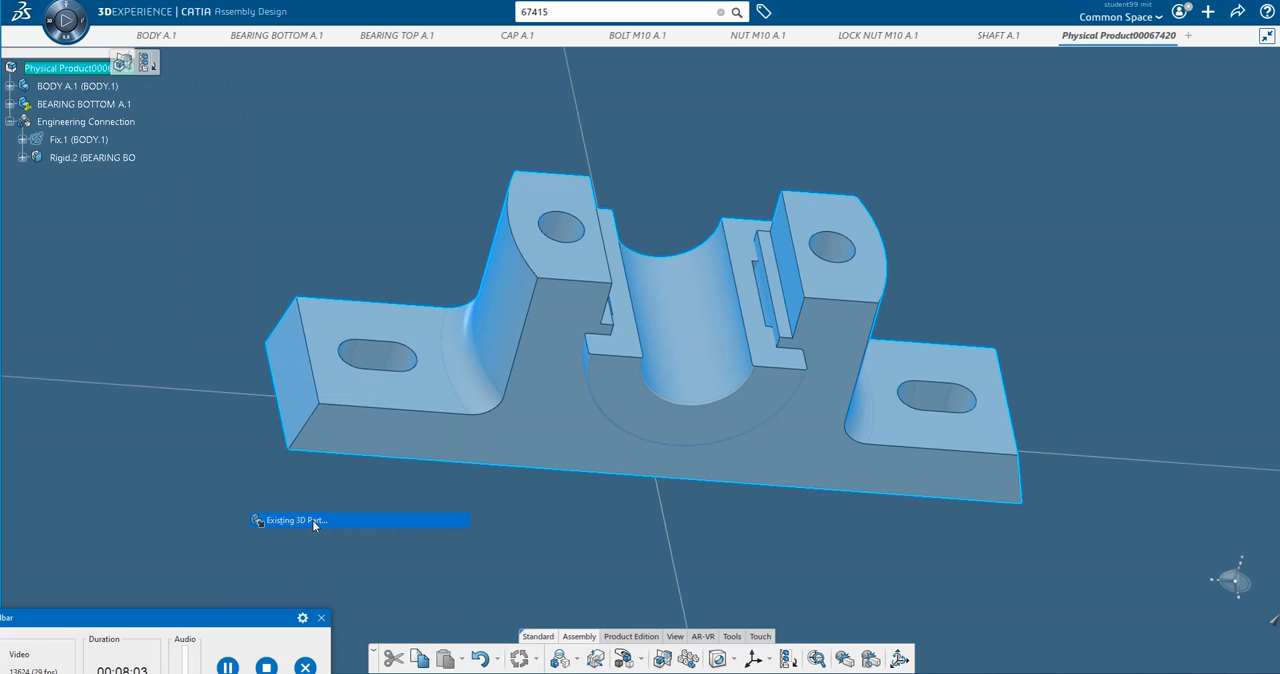
pyautogui.click(381, 37)
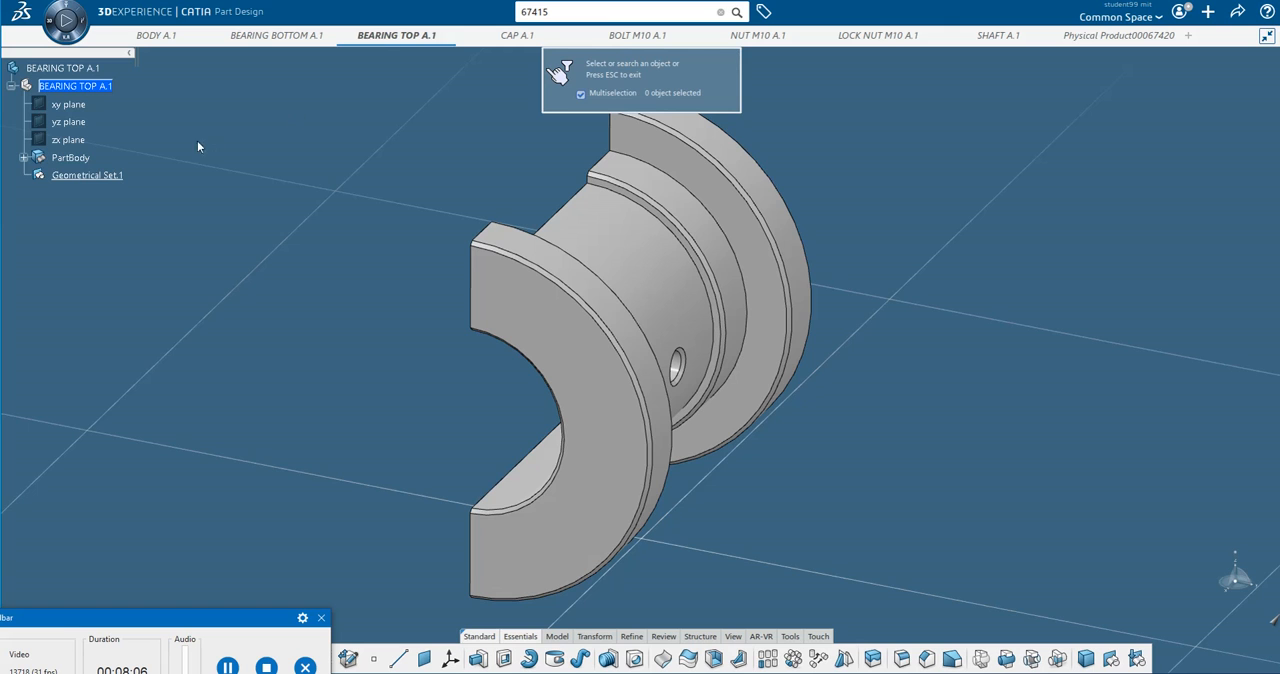
pyautogui.click(76, 68)
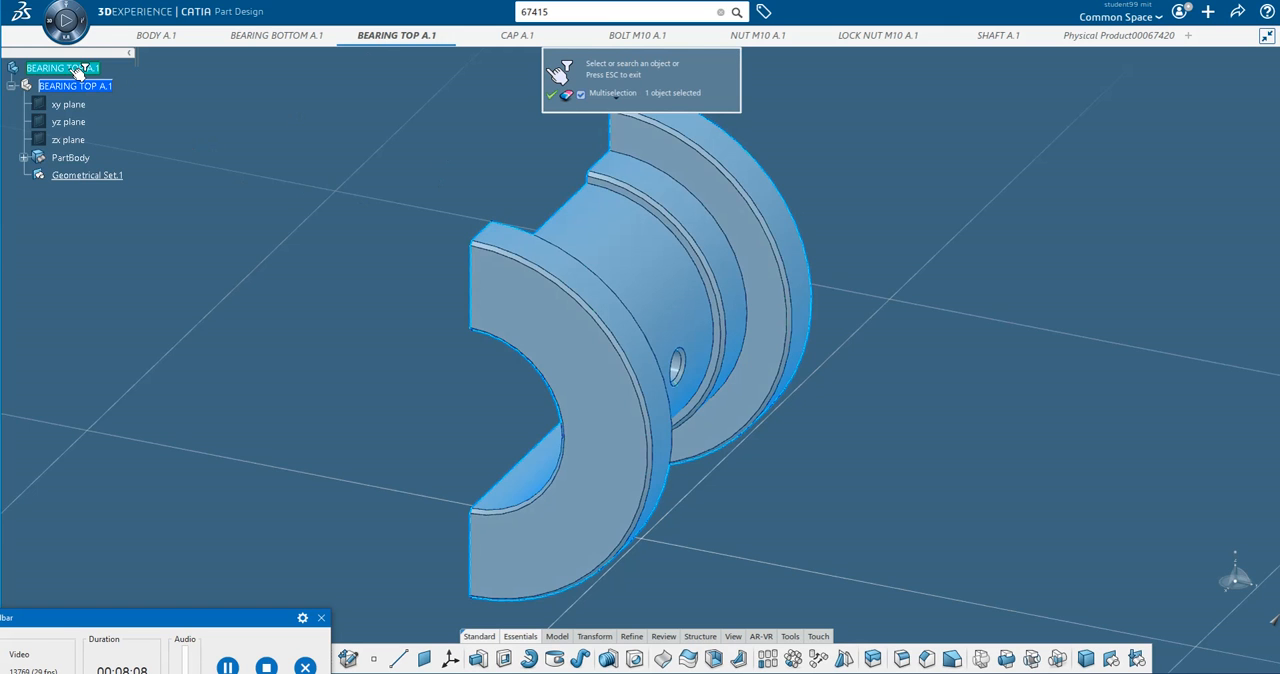
pyautogui.click(550, 97)
# Use Manipulate to move the top bearing clear of the body along the X axis and up along the Z axis.
pyautogui.moveTo(791, 253); pyautogui.dragTo(787, 472, button='middle')
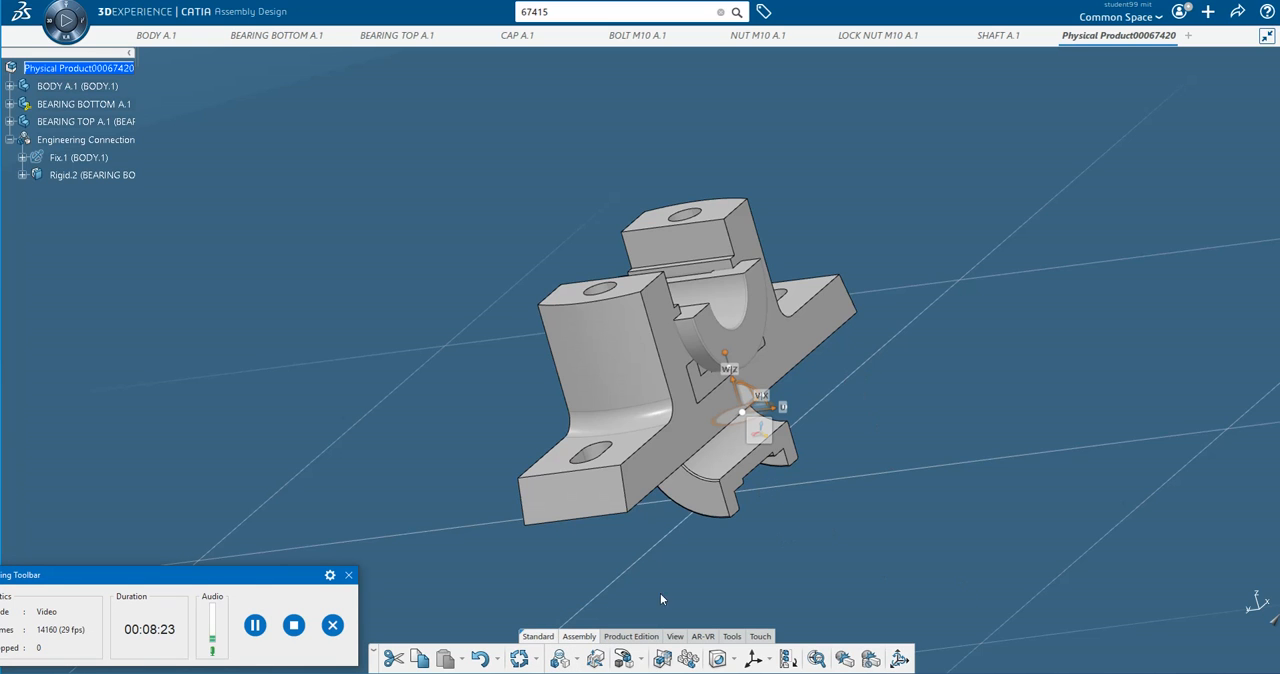
pyautogui.click(641, 660)
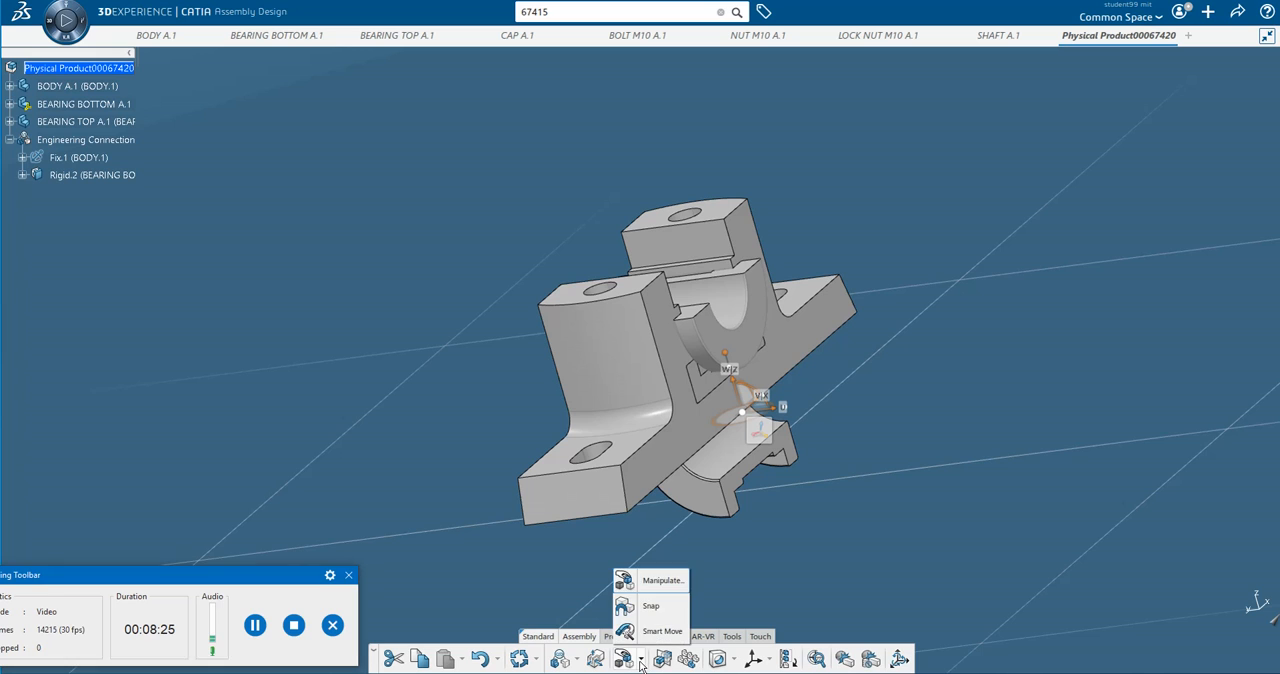
pyautogui.click(650, 578)
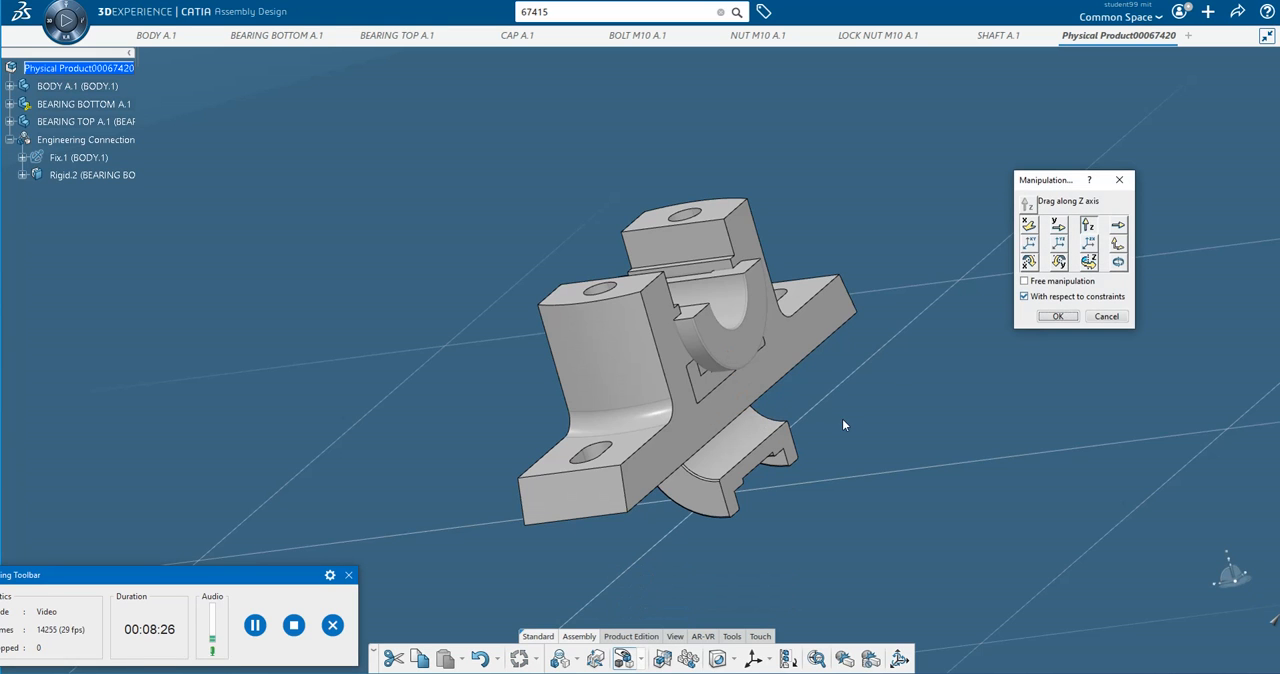
pyautogui.click(1028, 224)
pyautogui.moveTo(773, 453); pyautogui.dragTo(548, 470)
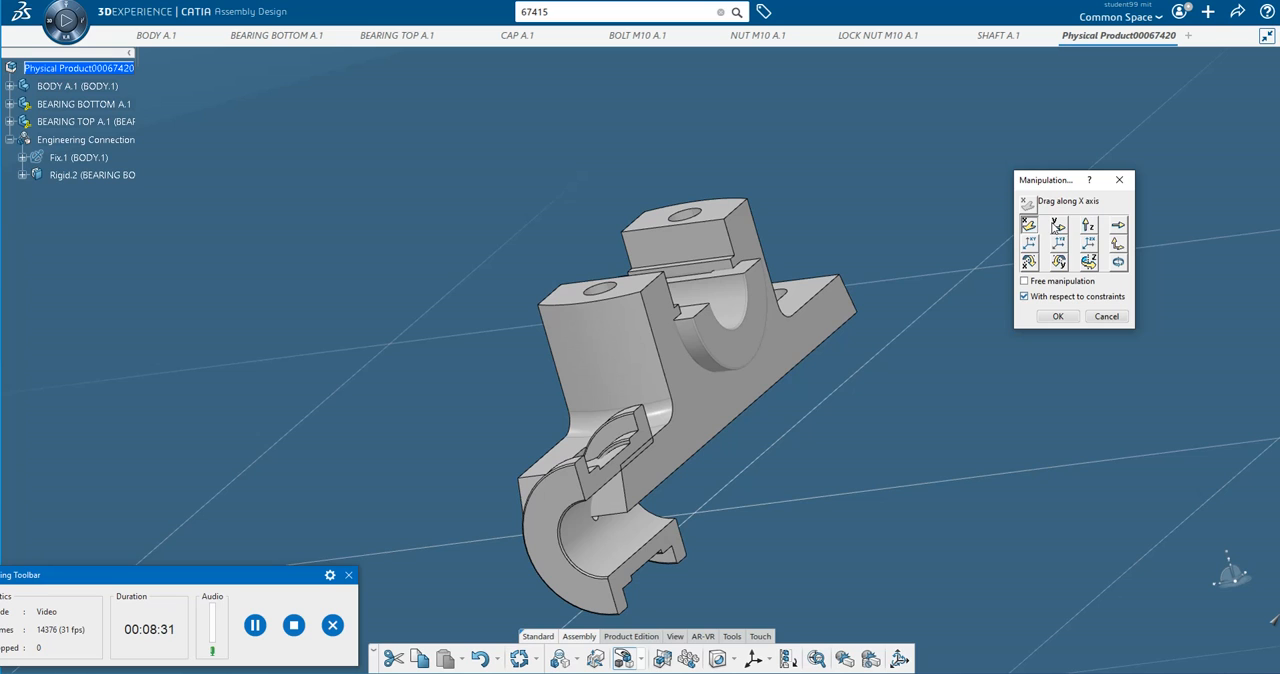
pyautogui.click(1058, 224)
pyautogui.click(1088, 224)
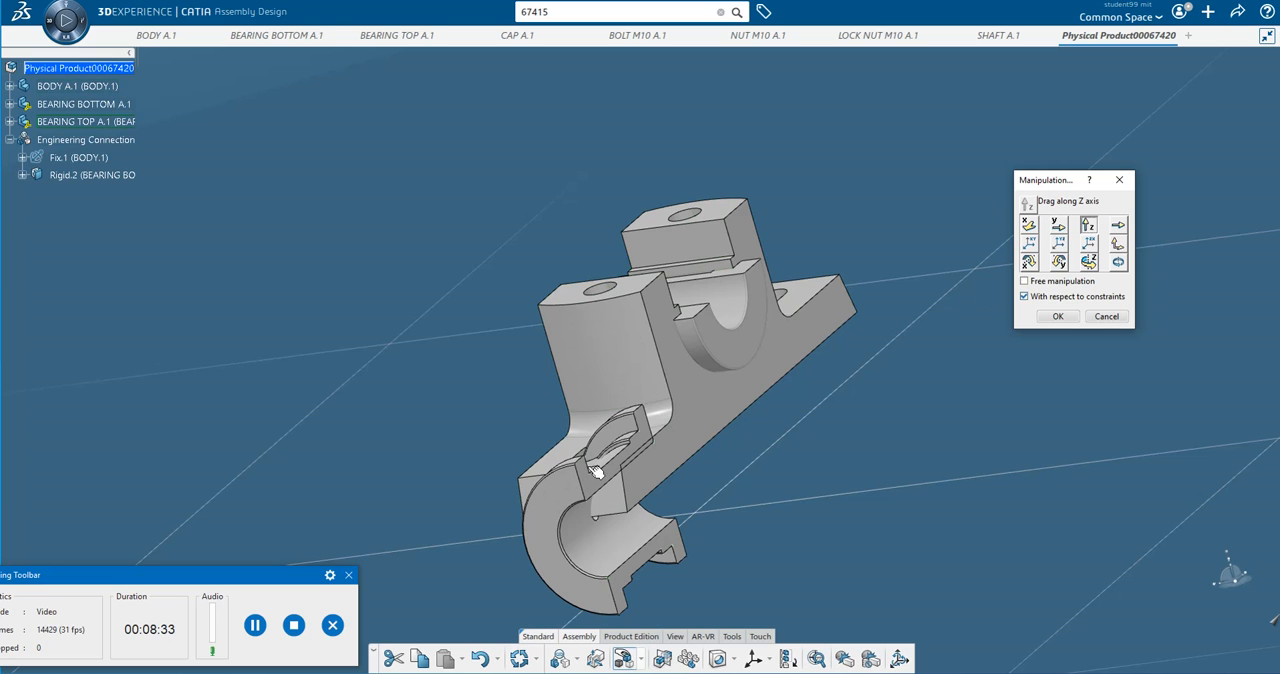
pyautogui.moveTo(595, 472); pyautogui.dragTo(513, 183)
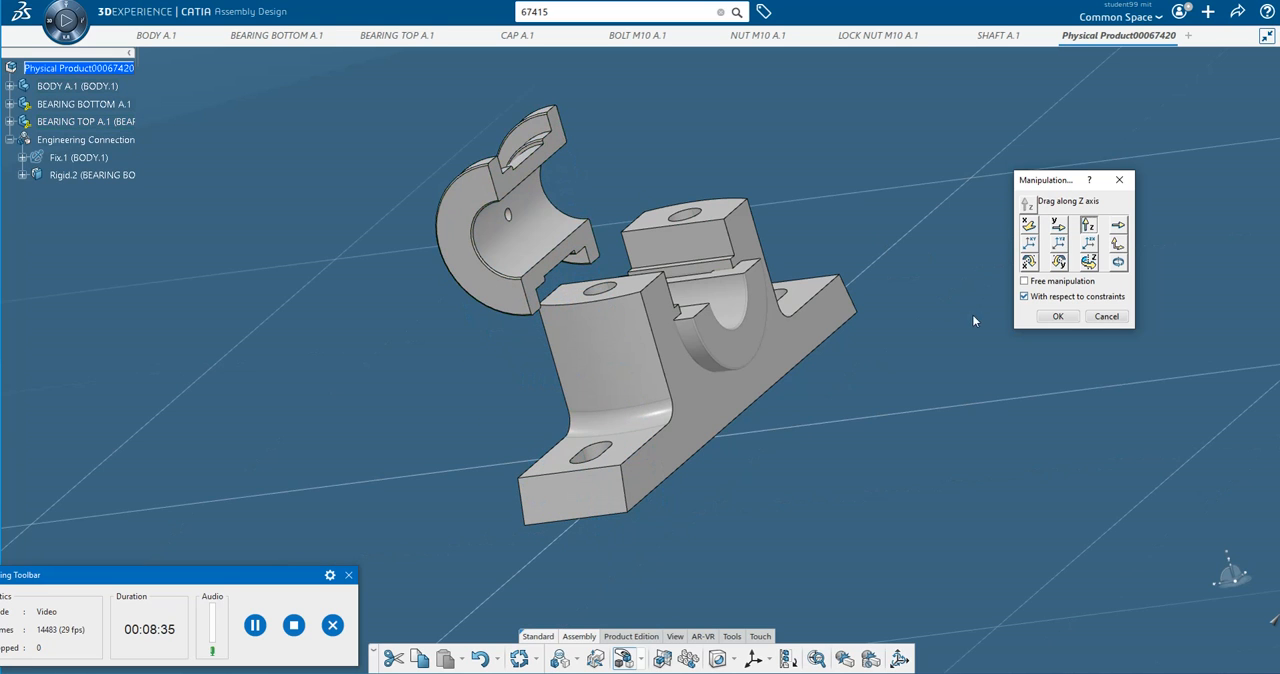
pyautogui.click(1058, 317)
# Start an engineering connection and make the top bearing's bore axis coincident with the bottom bearing's bore axis.
pyautogui.moveTo(911, 238); pyautogui.dragTo(814, 446, button='middle')
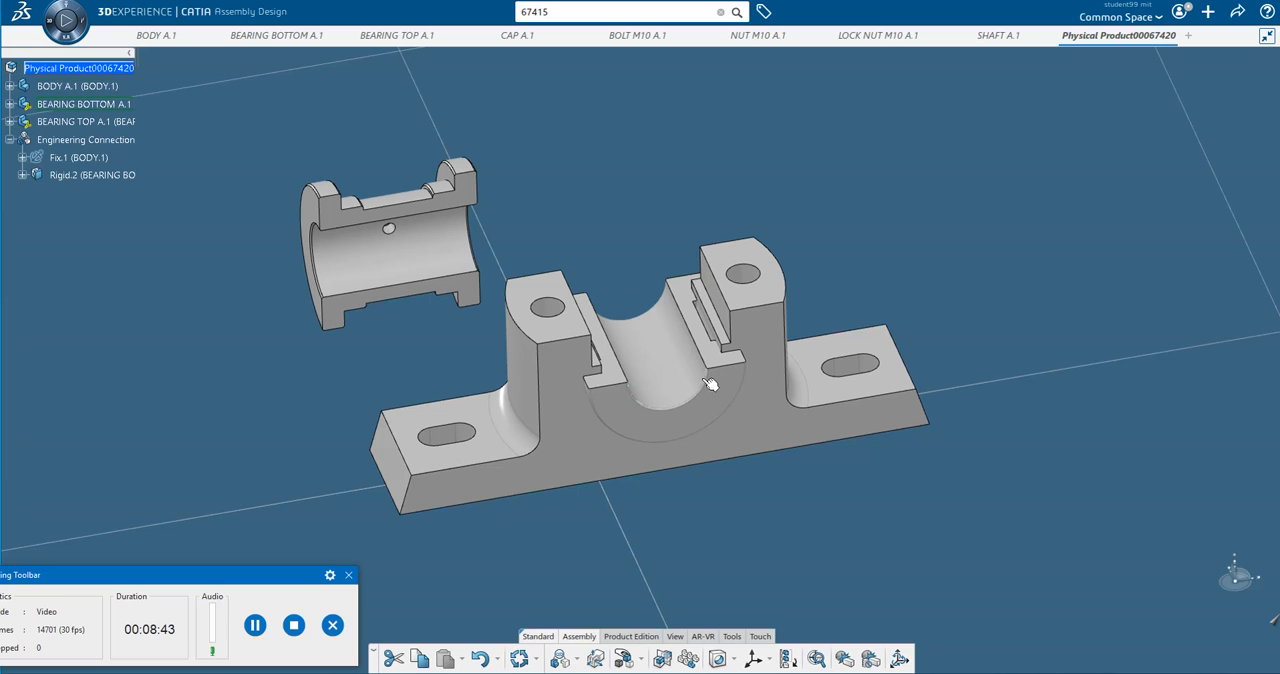
pyautogui.click(256, 624)
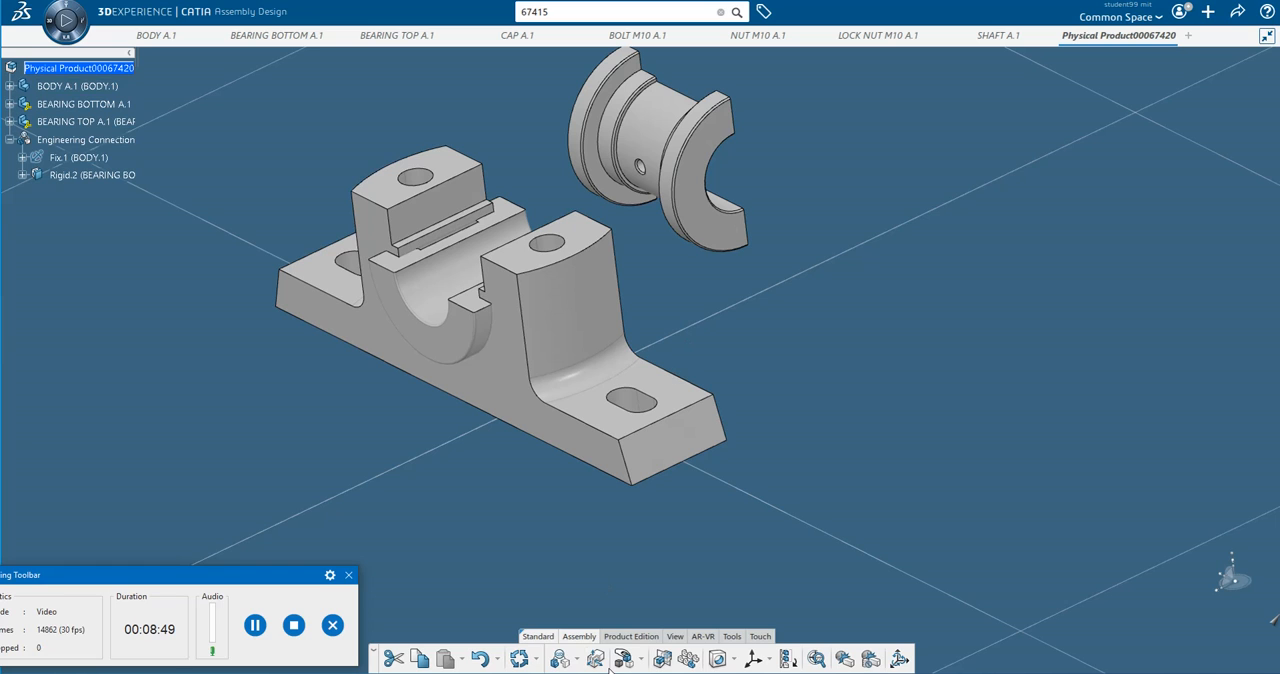
pyautogui.click(577, 659)
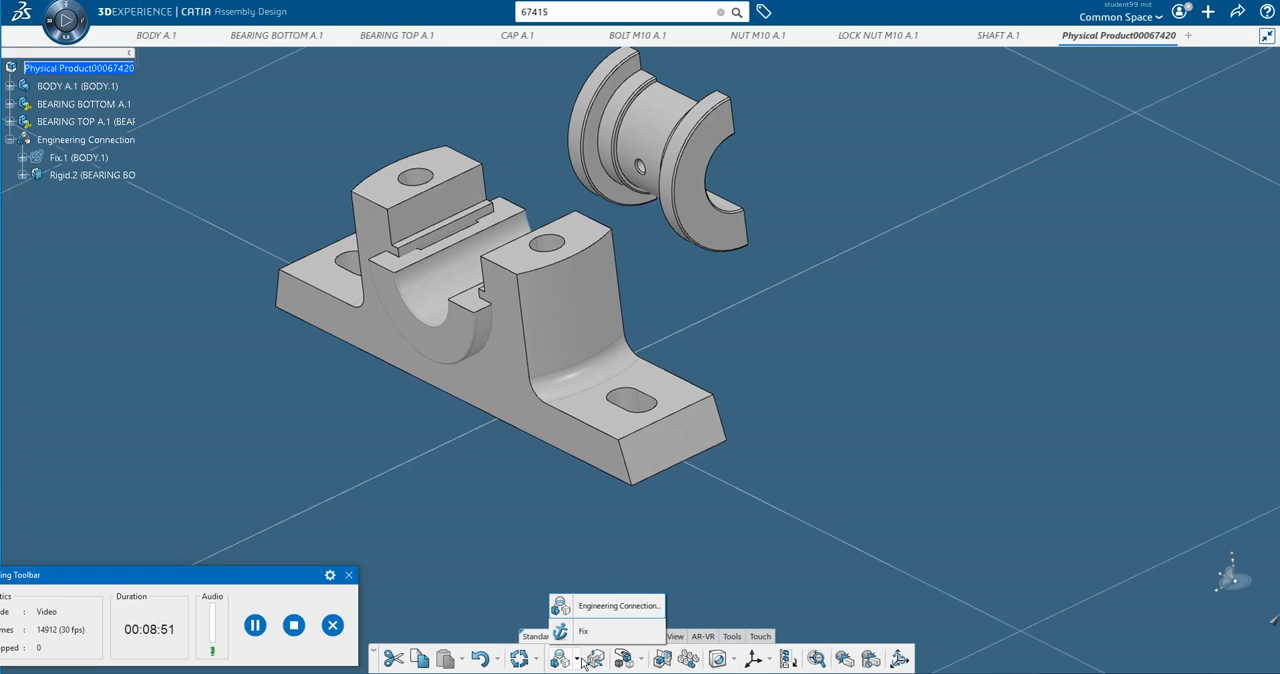
pyautogui.click(585, 607)
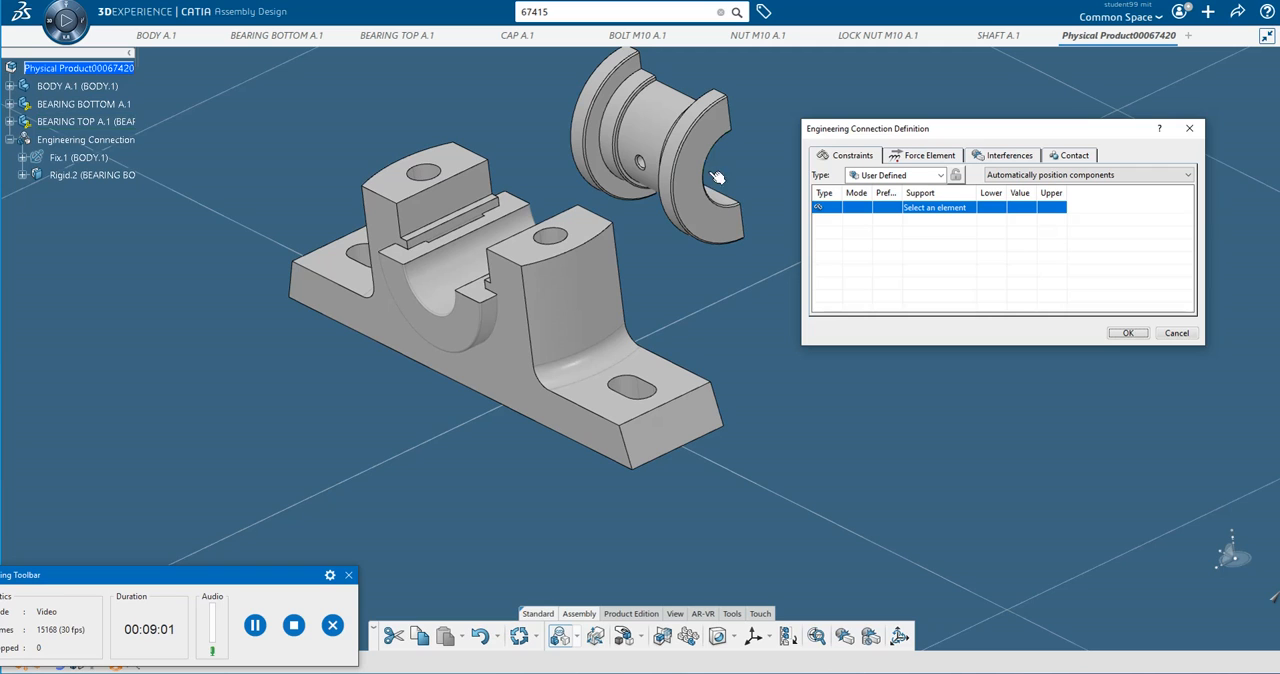
pyautogui.moveTo(723, 166); pyautogui.dragTo(645, 200, button='middle')
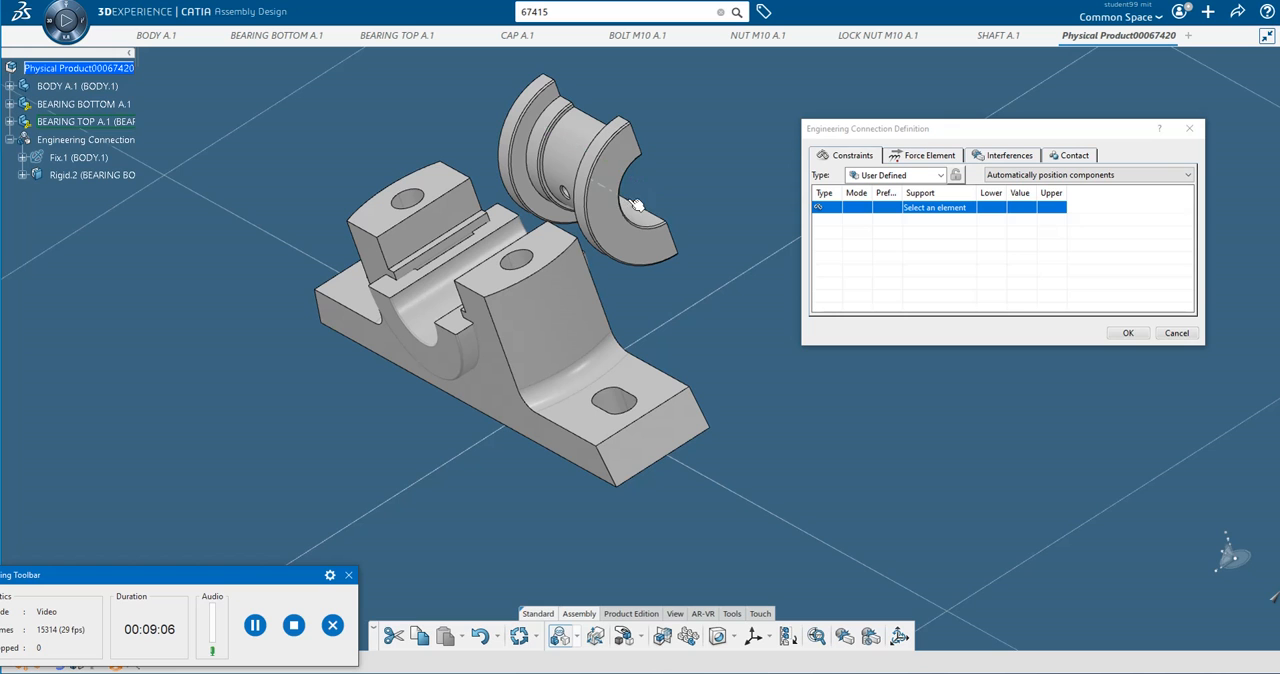
pyautogui.moveTo(630, 203); pyautogui.dragTo(606, 241, button='middle')
pyautogui.moveTo(531, 282); pyautogui.dragTo(546, 306, button='middle')
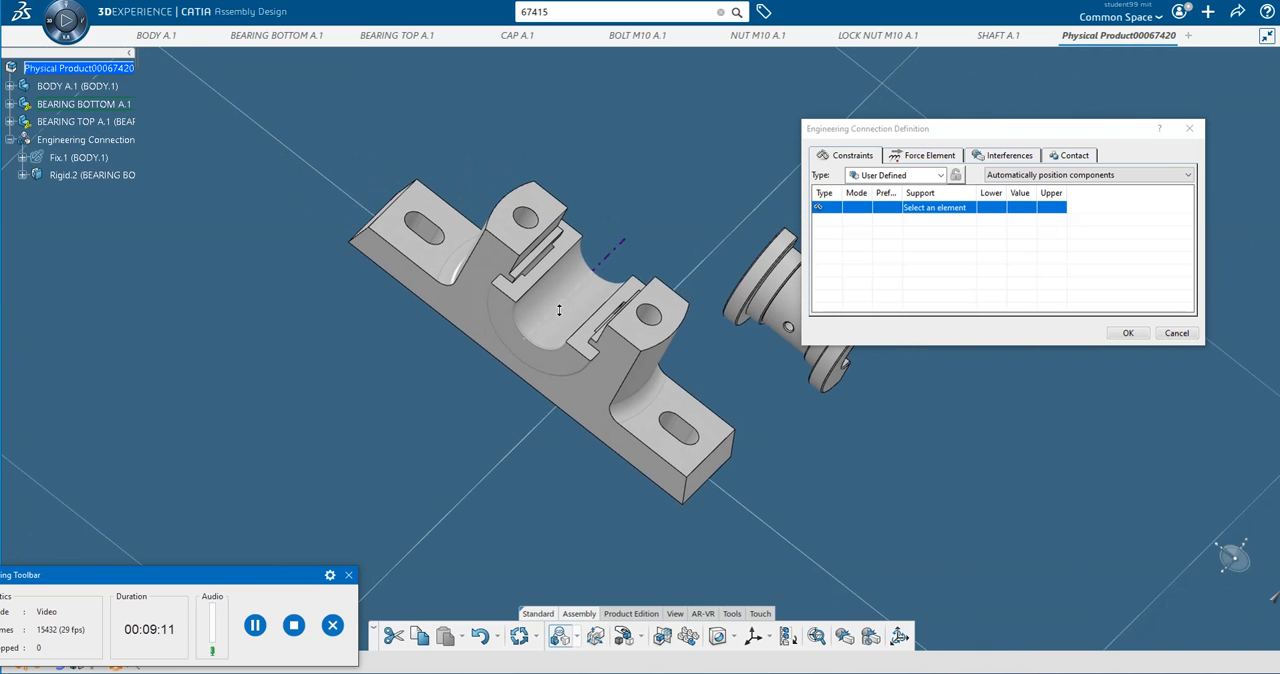
pyautogui.moveTo(410, 177); pyautogui.dragTo(492, 302, button='middle')
pyautogui.moveTo(905, 515); pyautogui.dragTo(638, 497, button='middle')
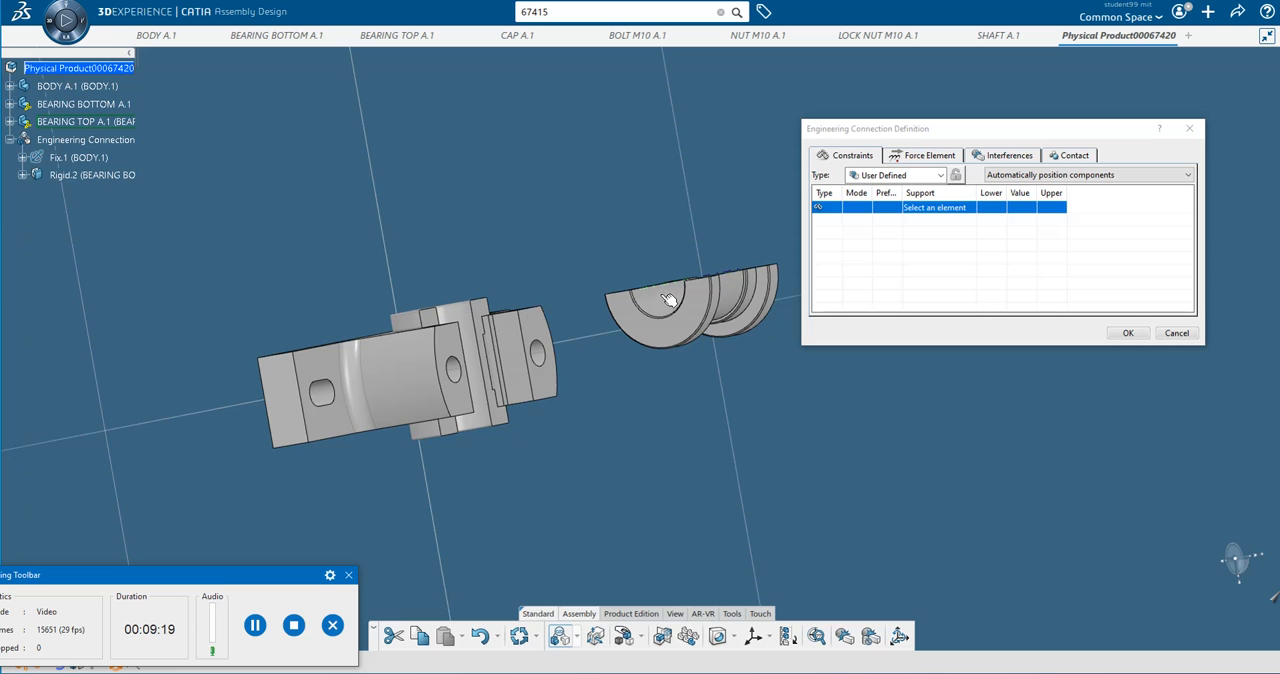
pyautogui.moveTo(595, 430); pyautogui.dragTo(486, 406, button='middle')
pyautogui.moveTo(525, 317); pyautogui.dragTo(374, 423, button='middle')
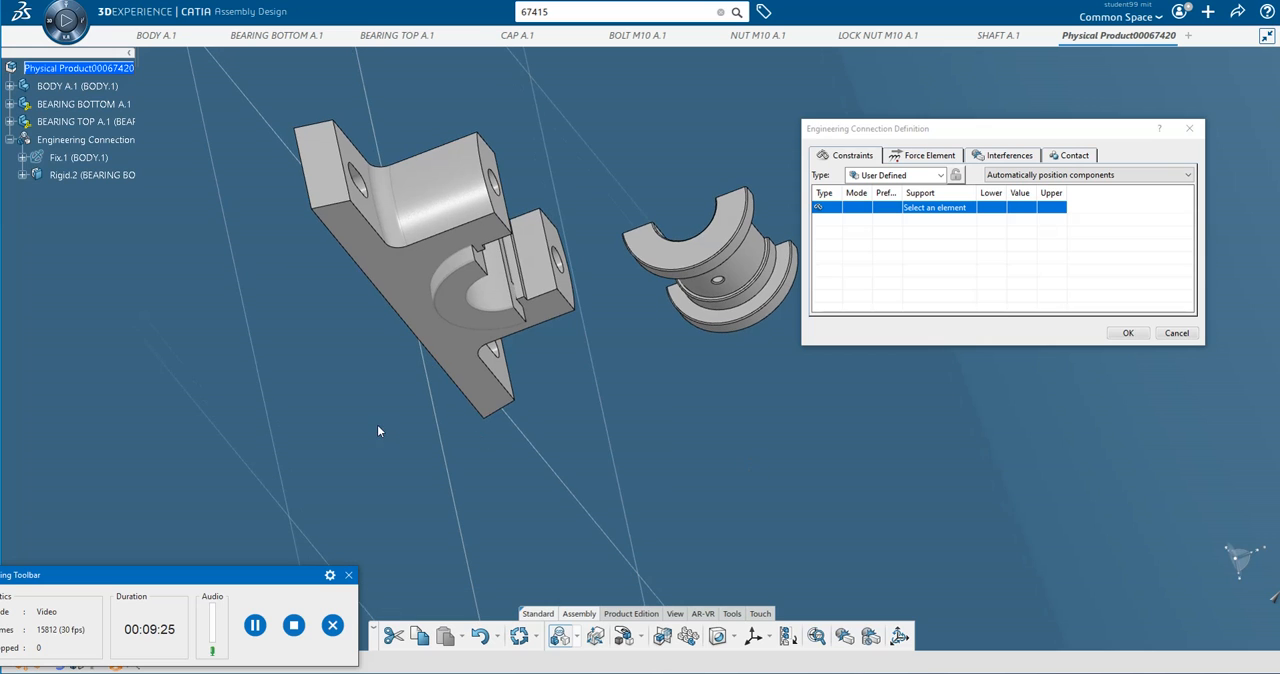
pyautogui.moveTo(587, 346); pyautogui.dragTo(650, 345, button='middle')
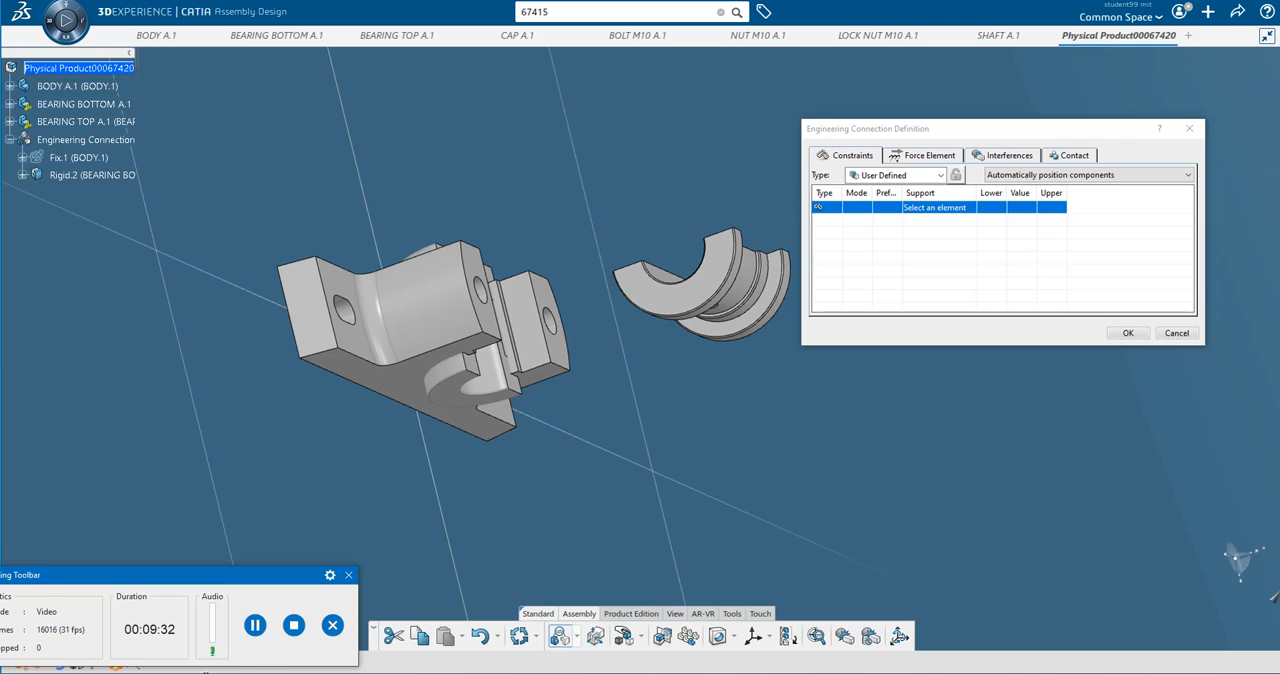
pyautogui.click(255, 625)
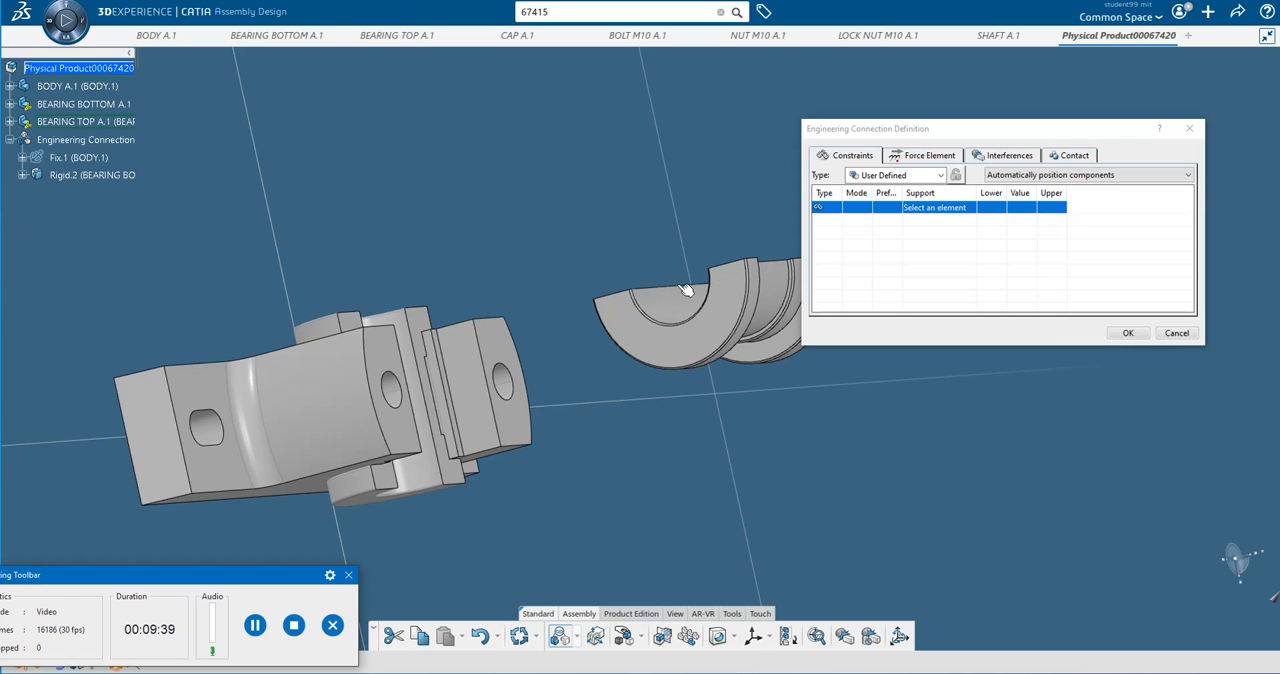
pyautogui.moveTo(683, 318); pyautogui.dragTo(674, 337, button='middle')
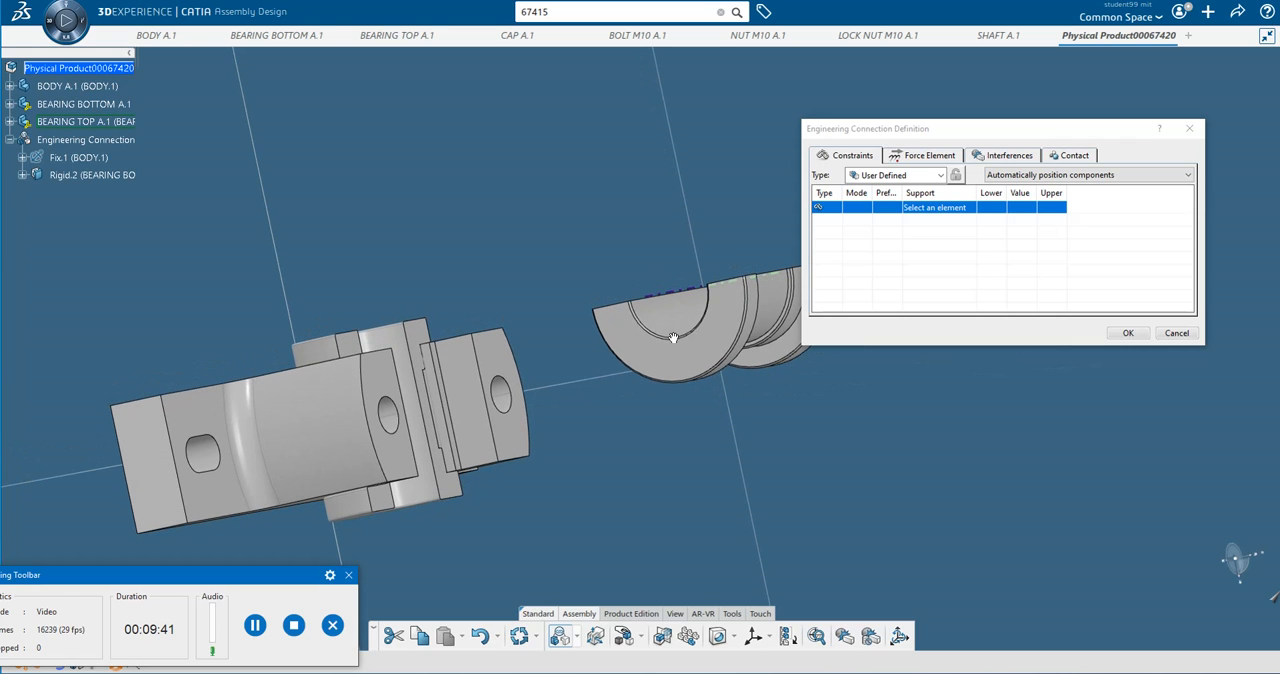
pyautogui.click(690, 314)
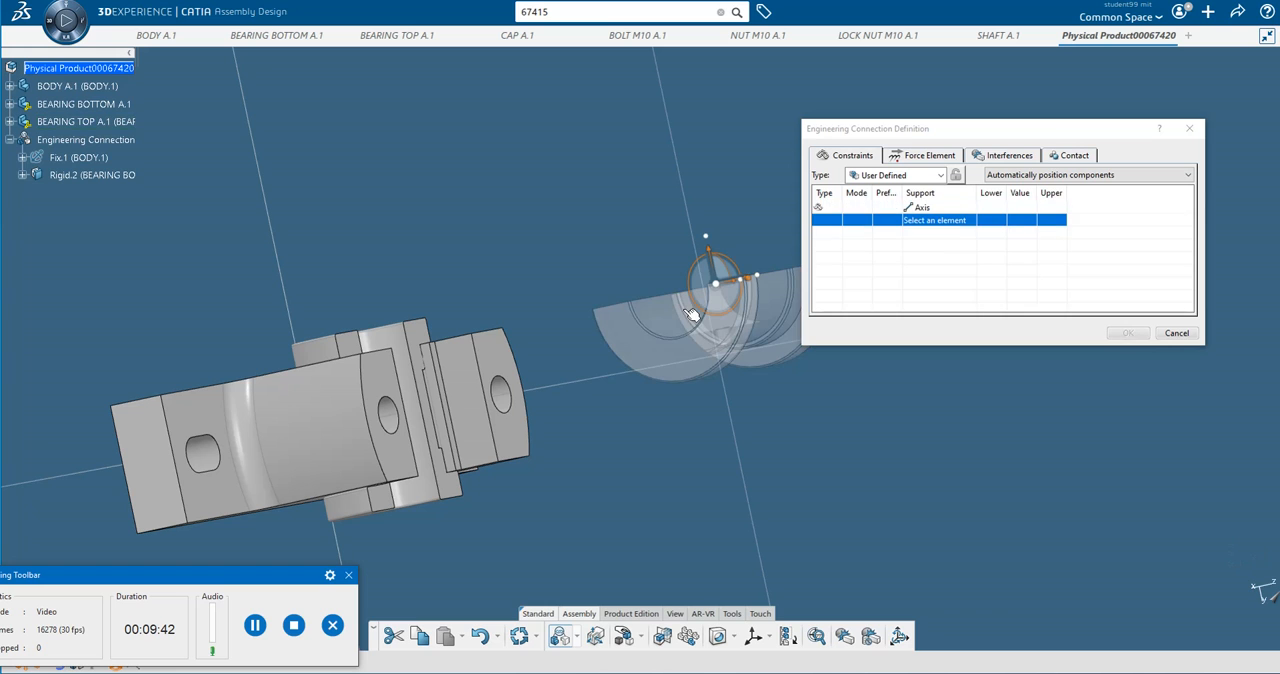
pyautogui.moveTo(579, 476); pyautogui.dragTo(343, 280, button='middle')
pyautogui.click(343, 272)
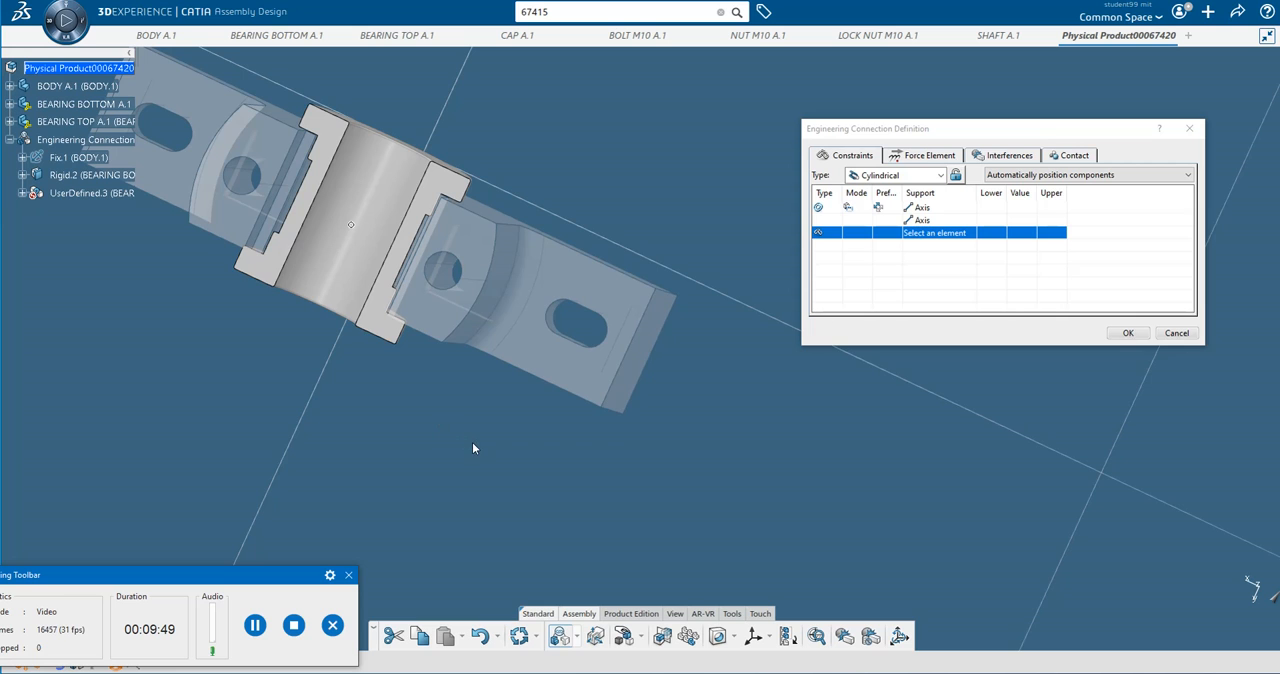
# Add a face-to-face constraint between the flat split face of the top bearing and the matching split face of the bottom bearing.
pyautogui.moveTo(472, 442); pyautogui.dragTo(684, 358, button='middle')
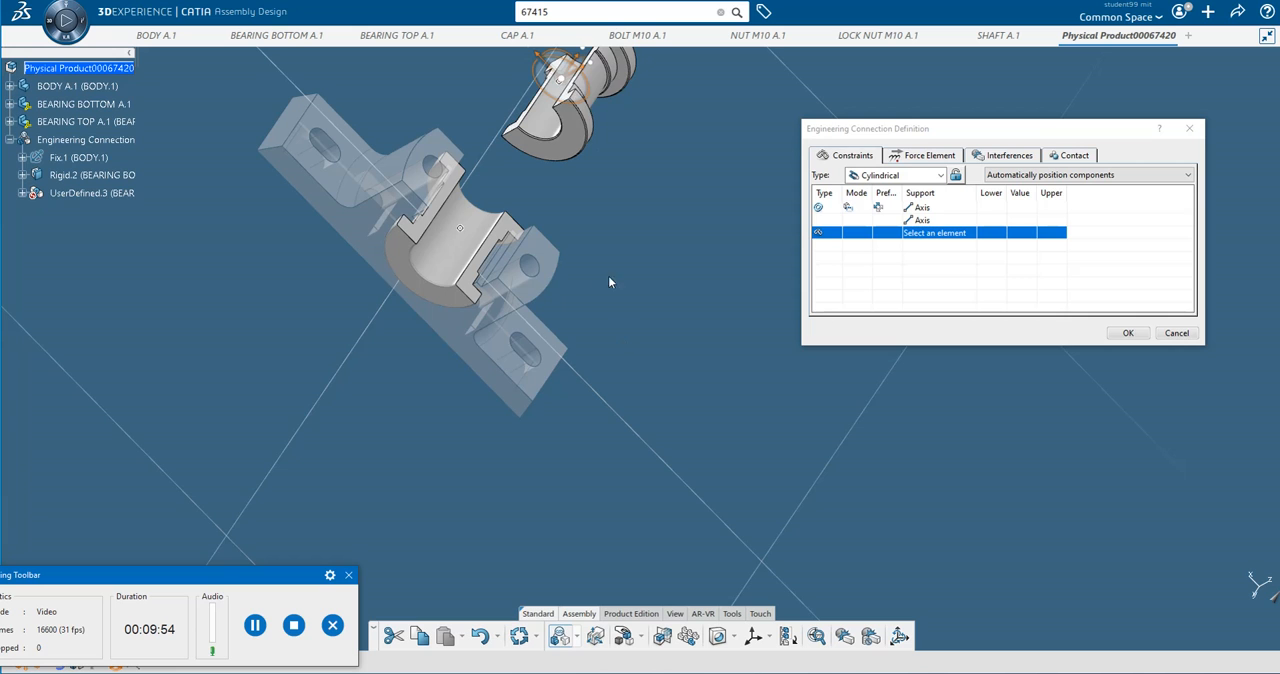
pyautogui.scroll(-3, 611, 283)
pyautogui.moveTo(620, 434); pyautogui.dragTo(340, 304, button='middle')
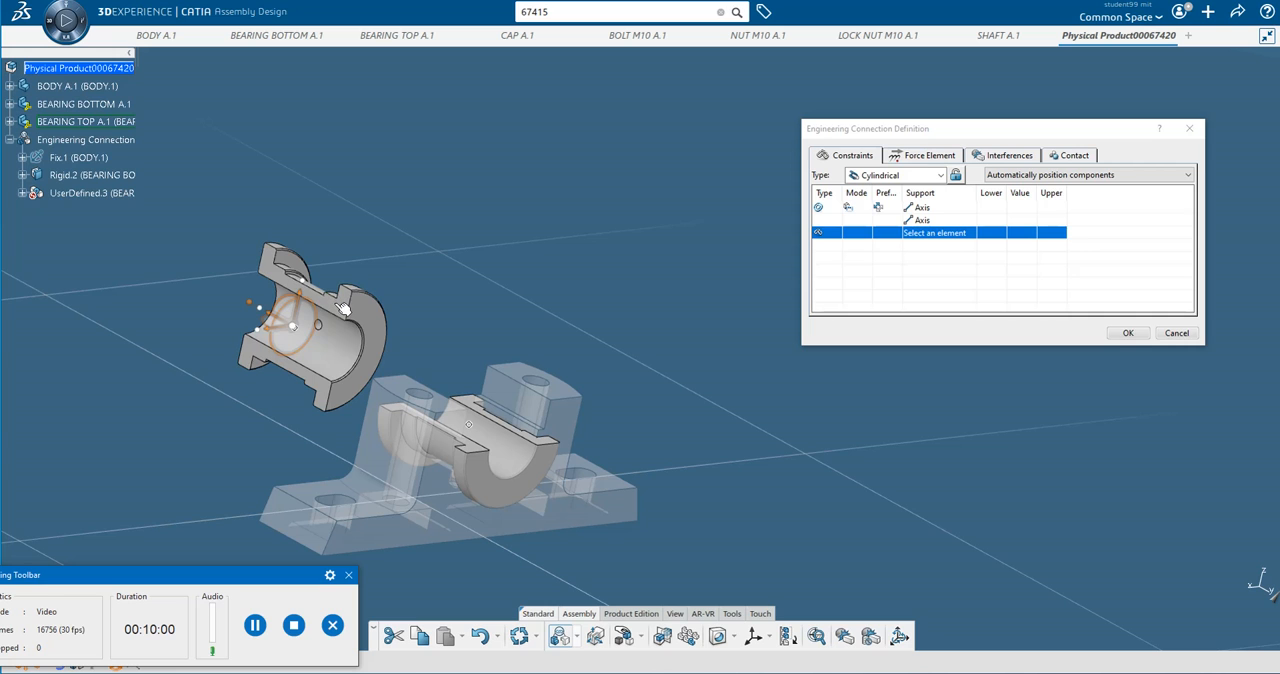
pyautogui.click(343, 308)
pyautogui.moveTo(552, 351); pyautogui.dragTo(381, 424, button='middle')
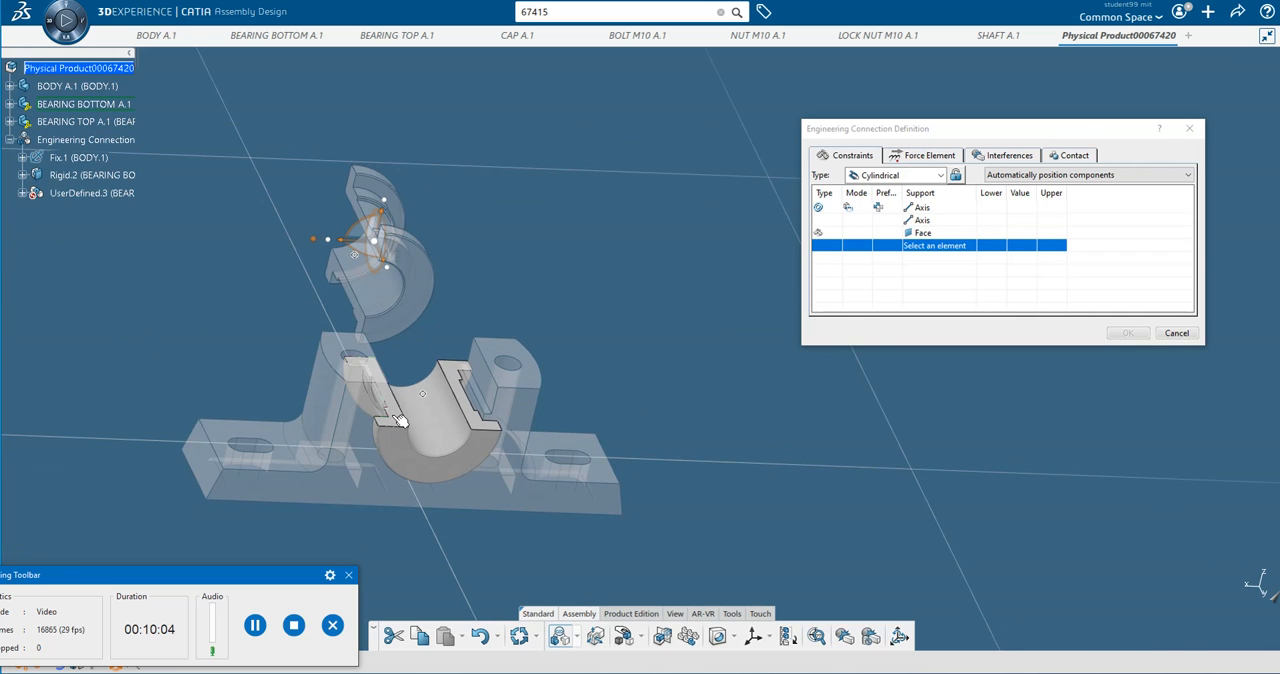
pyautogui.click(398, 420)
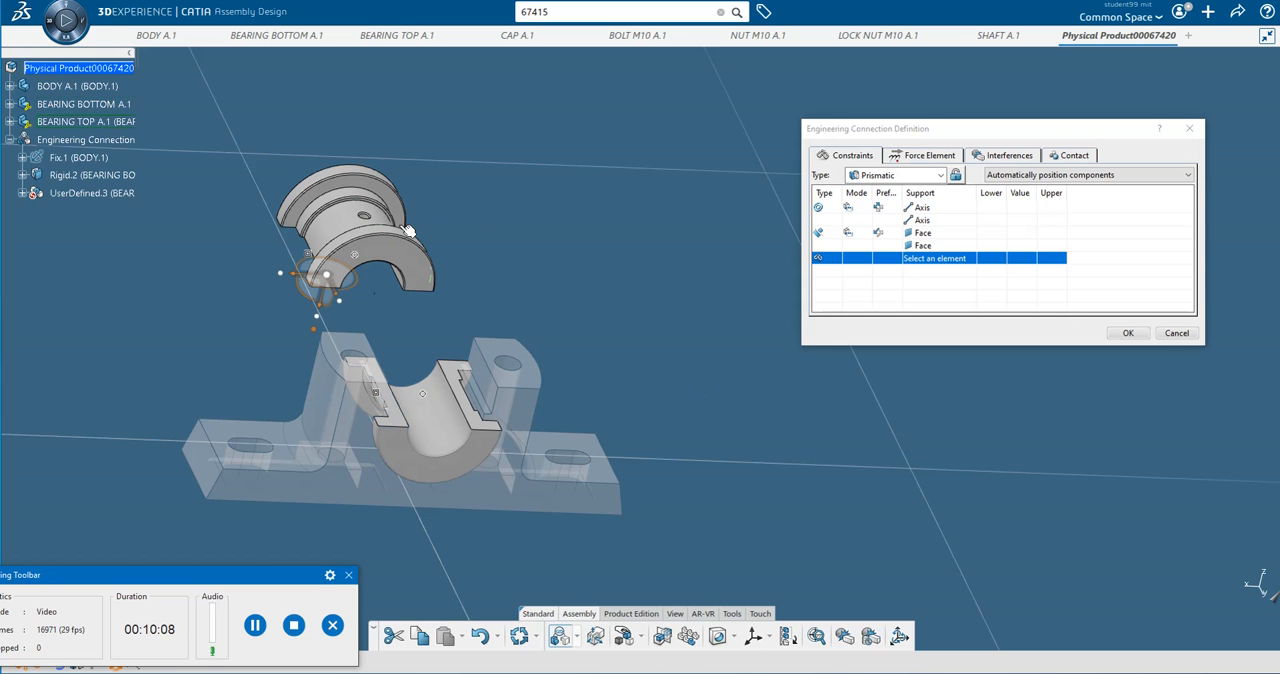
# Make the axis of the top bearing's oil hole coincident with the axis of the pin under the bottom bearing.
pyautogui.moveTo(405, 218); pyautogui.dragTo(561, 315, button='middle')
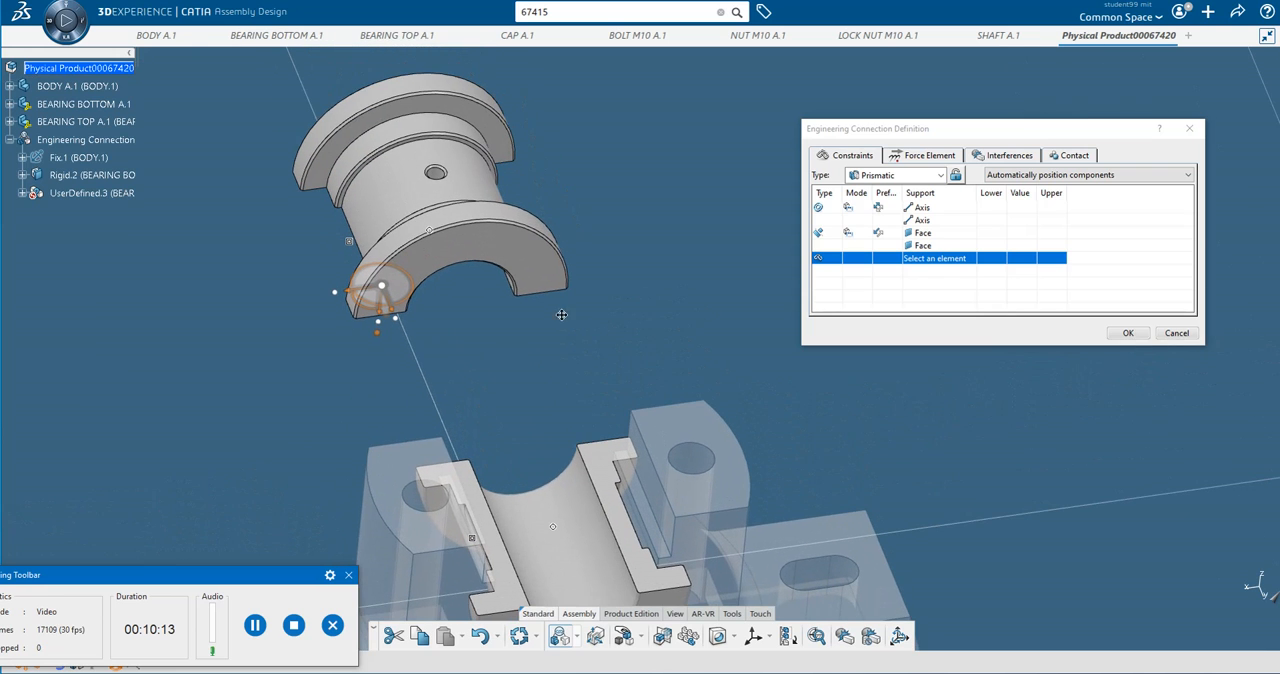
pyautogui.click(441, 171)
pyautogui.moveTo(600, 405); pyautogui.dragTo(531, 238, button='middle')
pyautogui.moveTo(473, 301); pyautogui.dragTo(600, 306, button='middle')
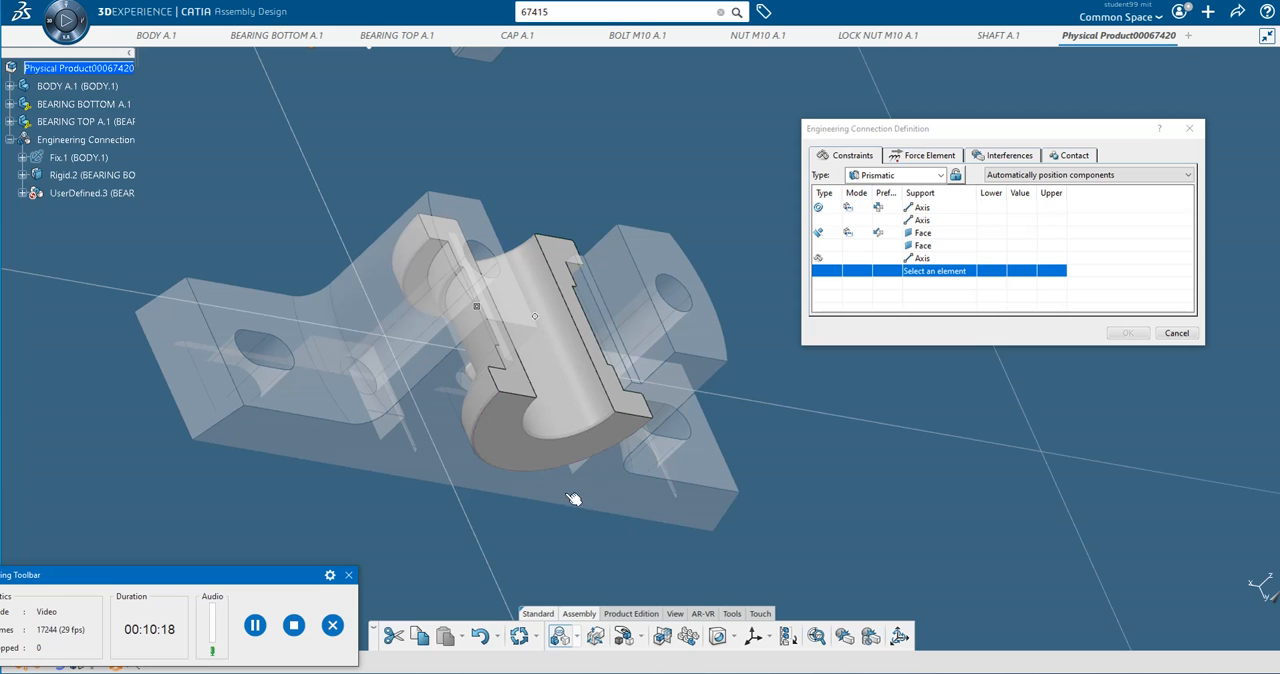
pyautogui.moveTo(573, 499); pyautogui.dragTo(524, 367, button='middle')
pyautogui.scroll(3, 714, 398)
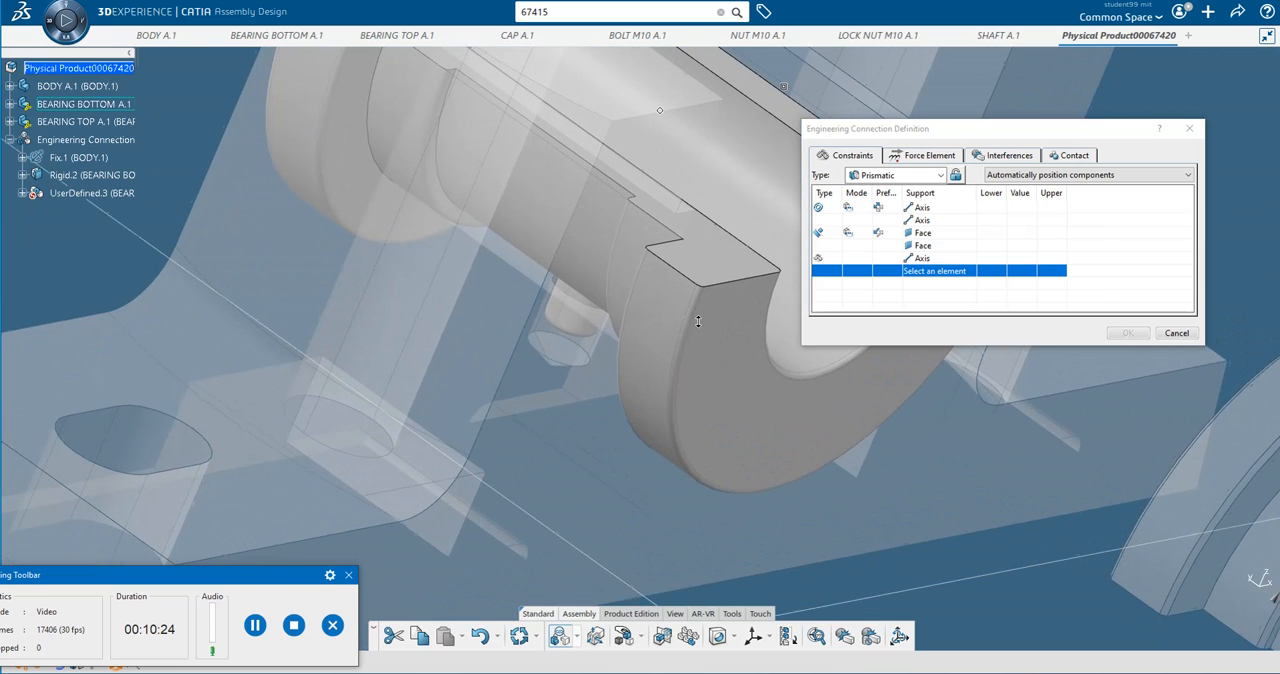
pyautogui.click(577, 318)
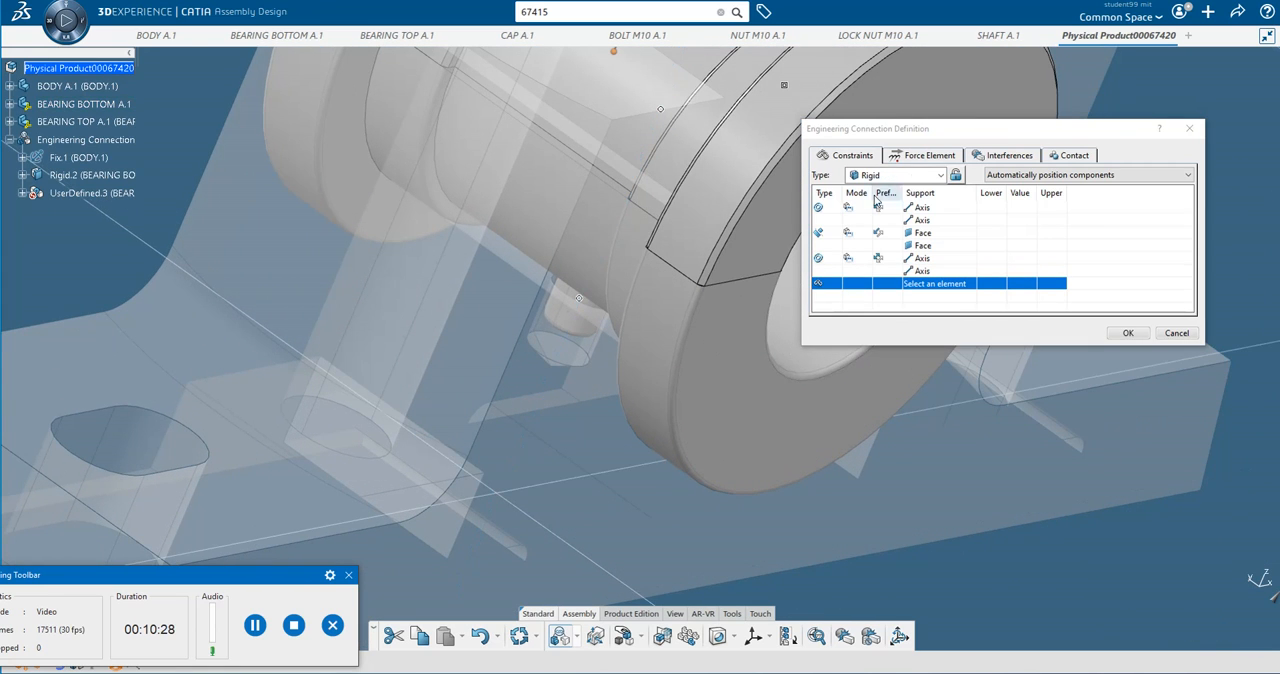
# Accept the top bearing's rigid connection with check contact as an interference specification, and update the assembly.
pyautogui.click(1125, 340)
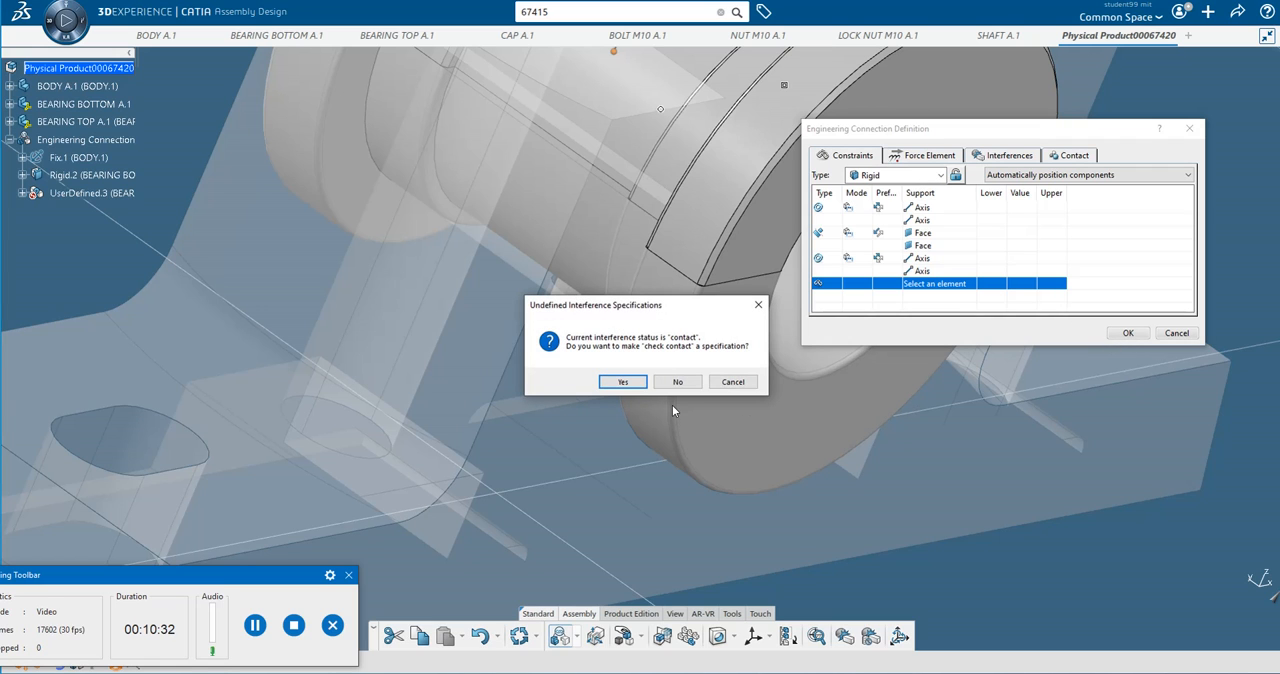
pyautogui.click(624, 382)
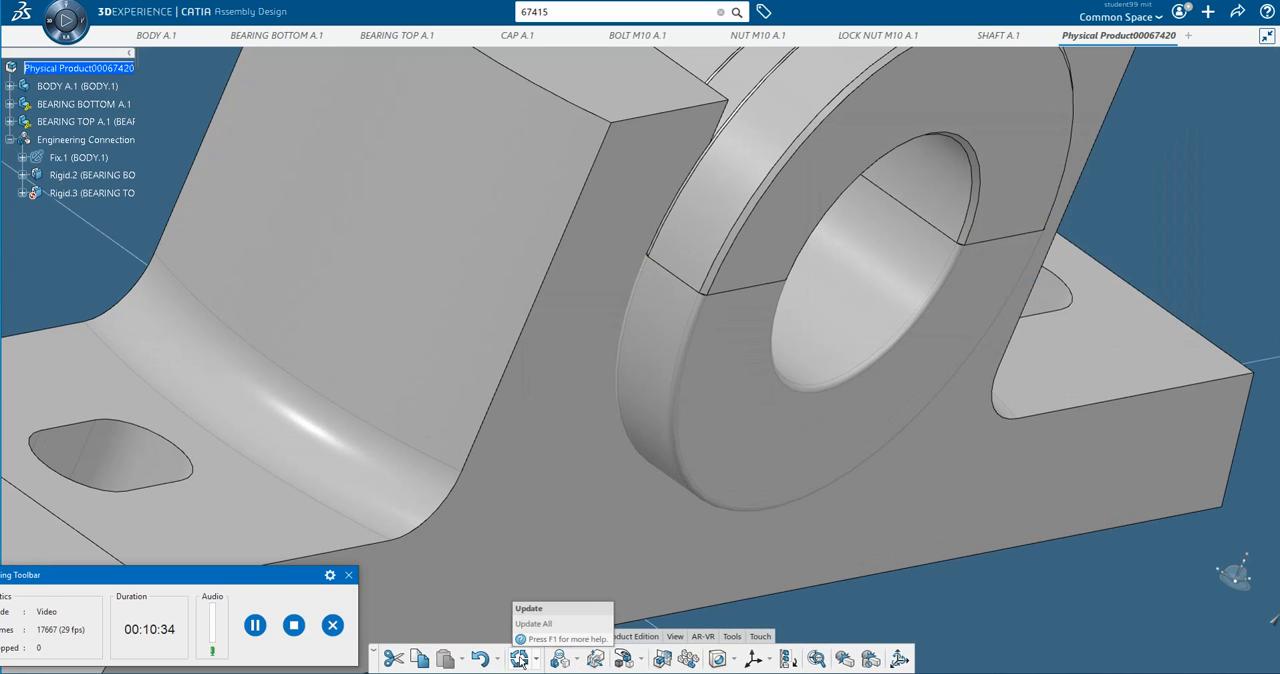
pyautogui.click(519, 658)
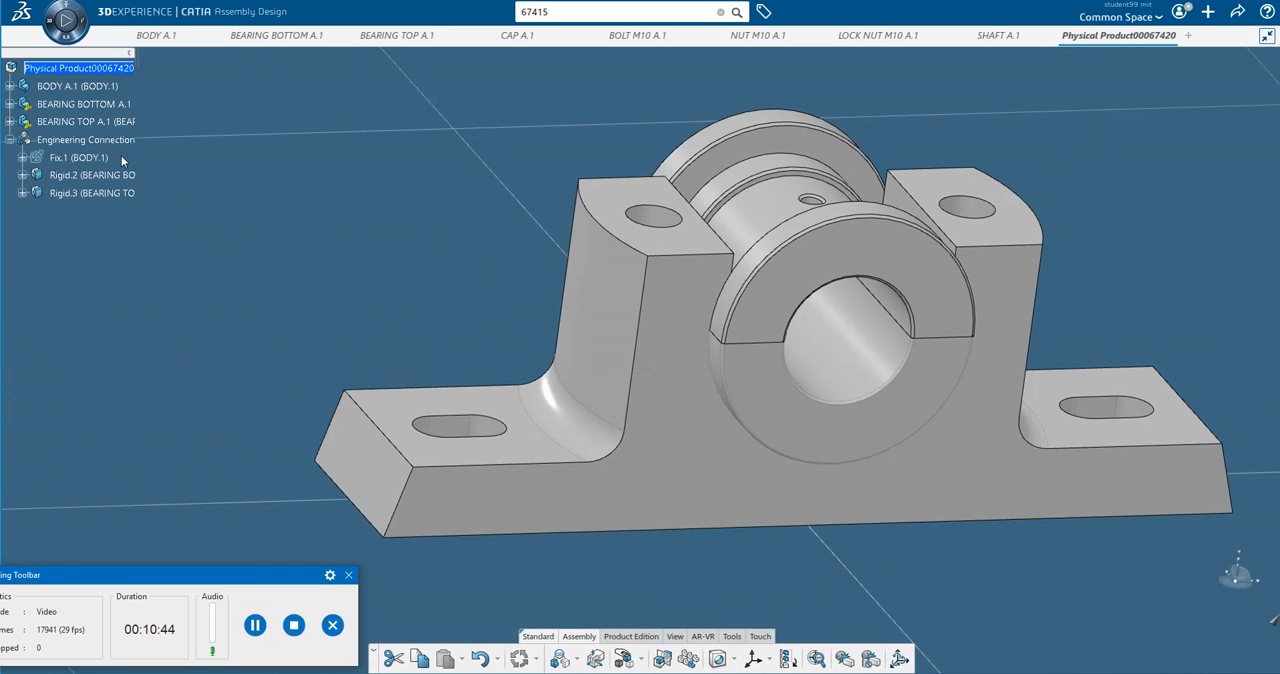
# Insert the existing 3D part CAP A.1 into the root physical product.
pyautogui.moveTo(524, 39)
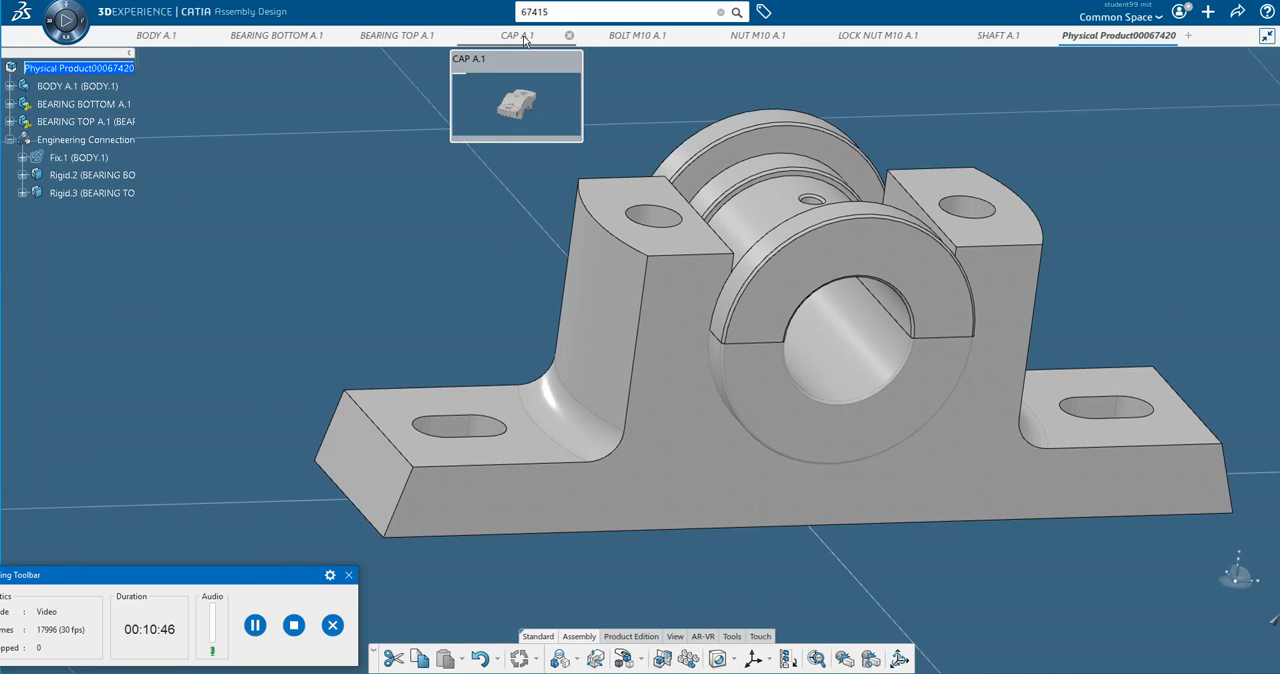
pyautogui.click(107, 69)
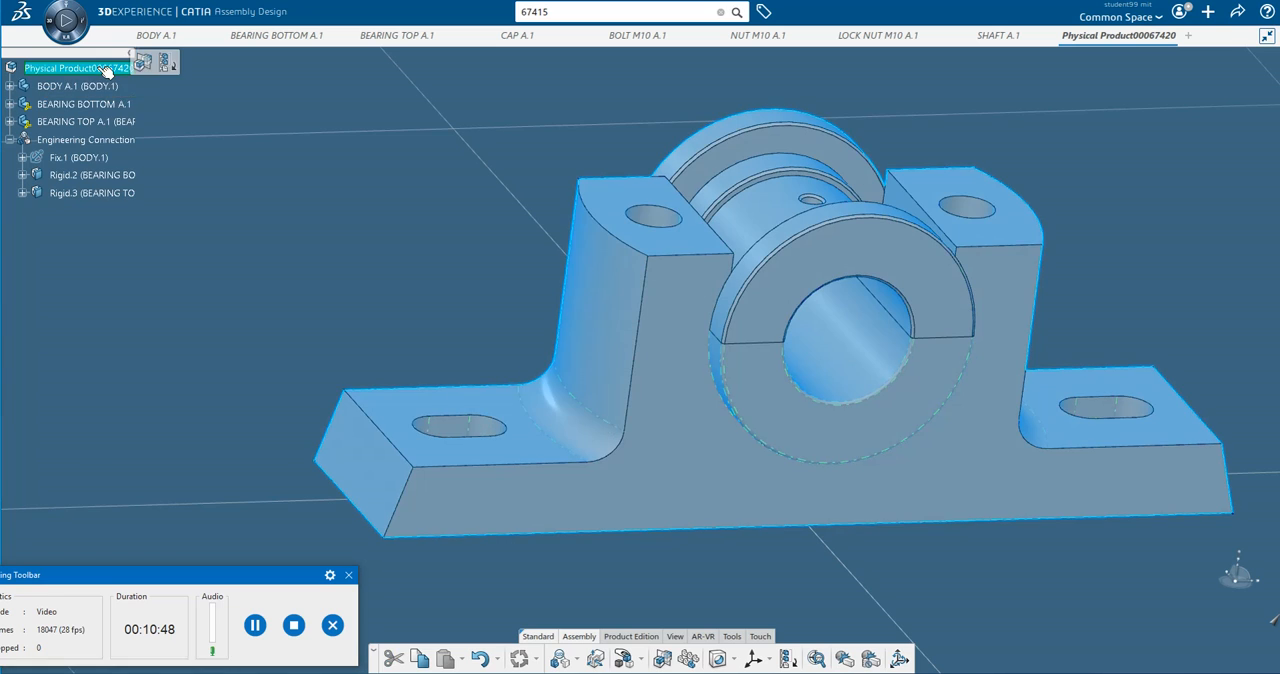
pyautogui.rightClick(107, 69)
pyautogui.moveTo(205, 355)
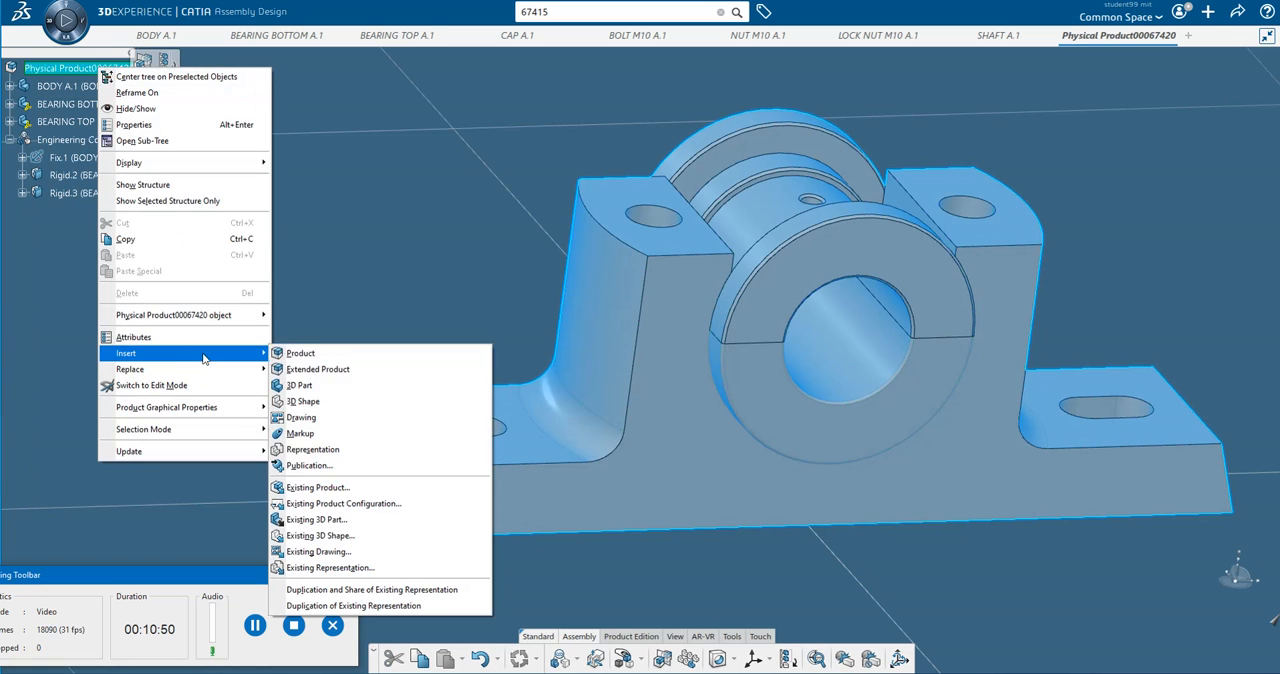
pyautogui.click(357, 531)
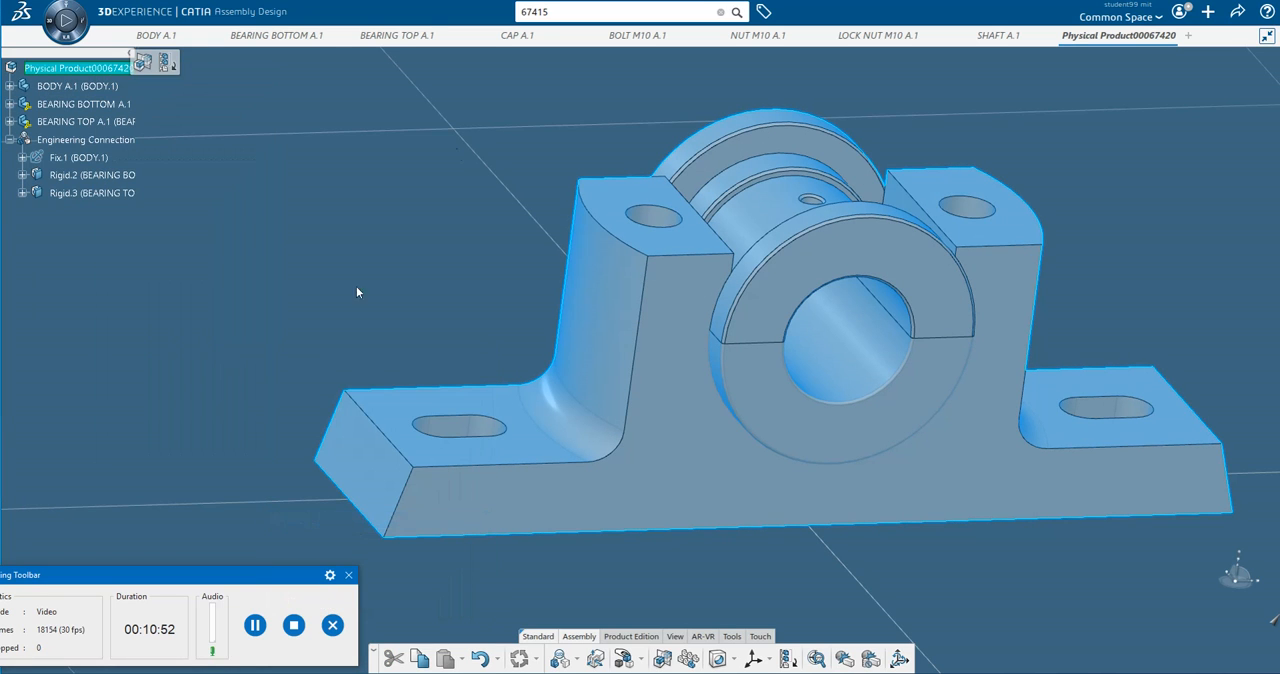
pyautogui.click(519, 38)
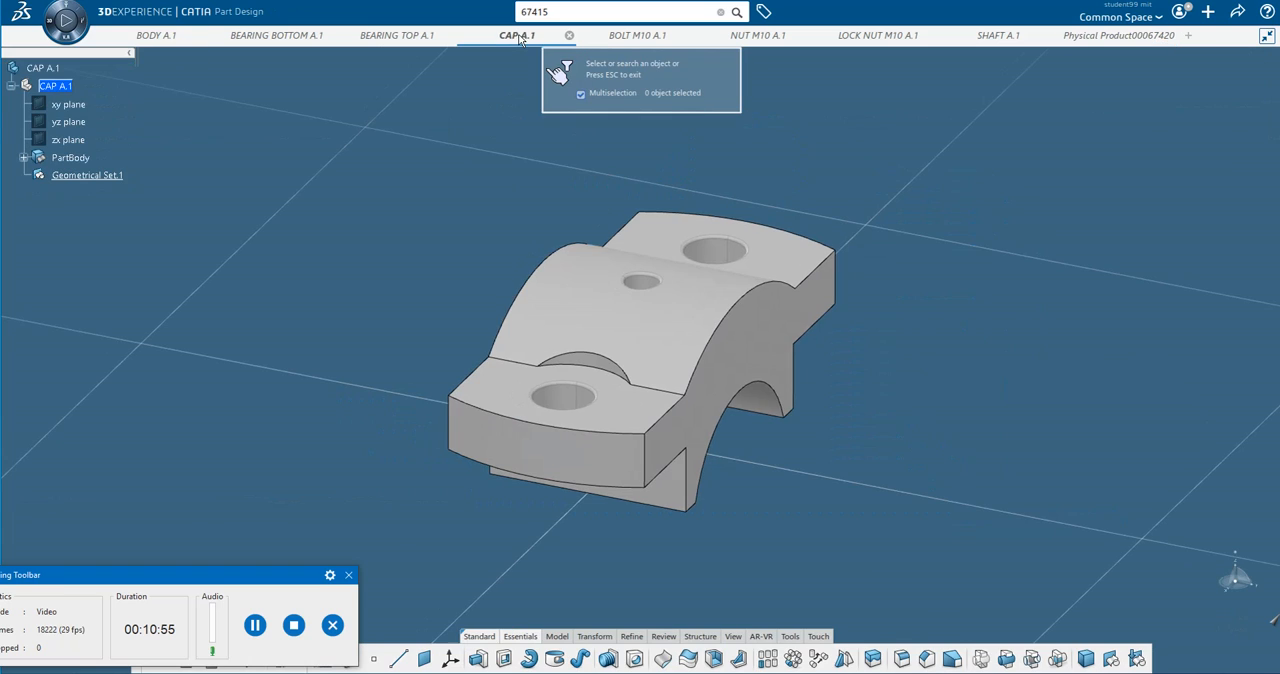
pyautogui.click(52, 84)
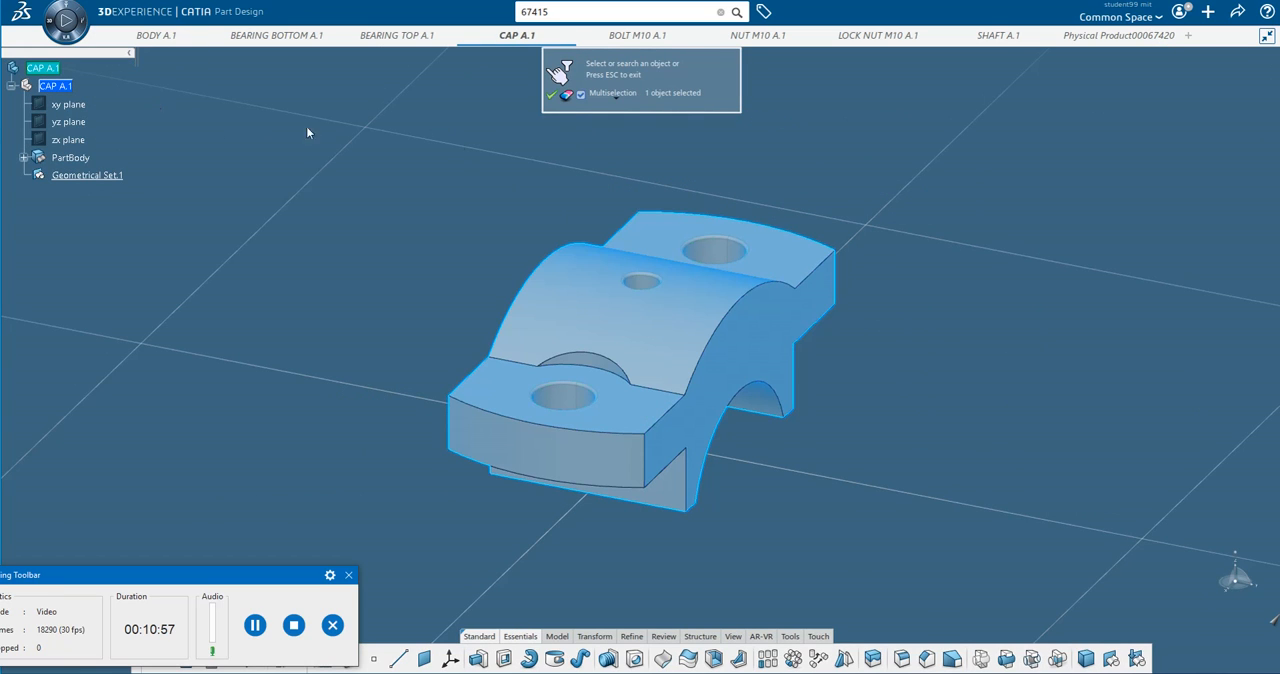
pyautogui.click(553, 96)
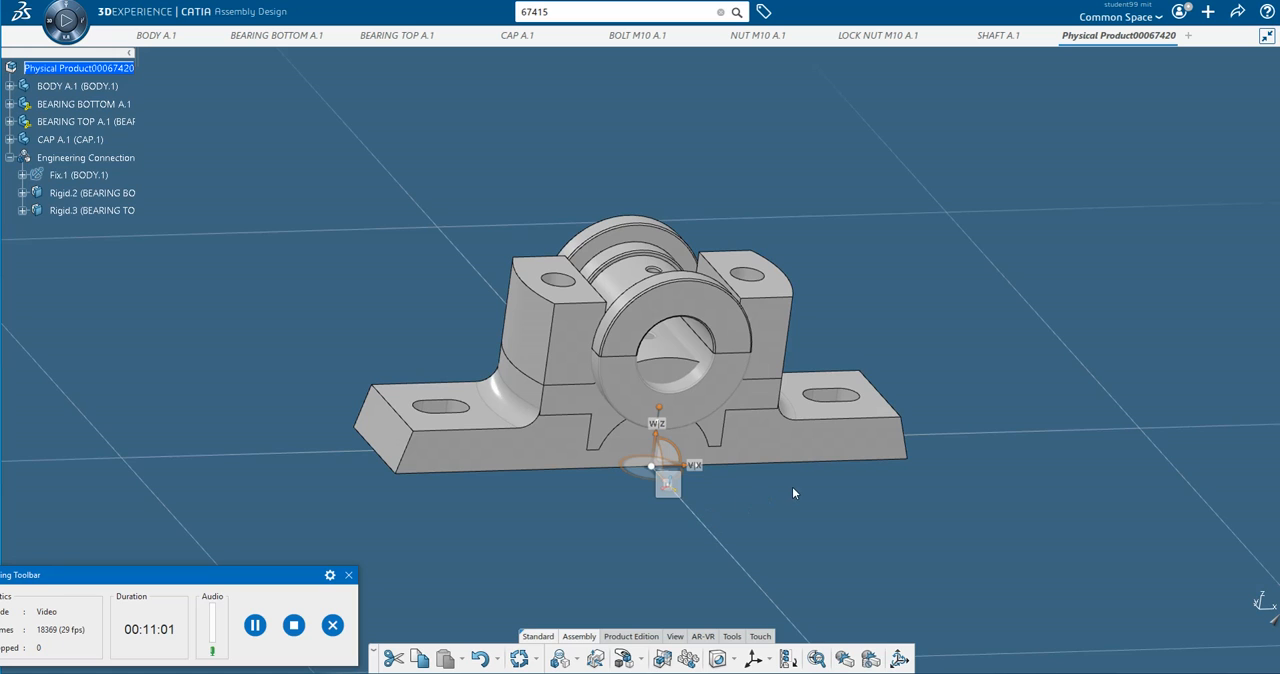
# Manipulate the cap sideways along the X axis and upward along the Z axis until it is clear of the body.
pyautogui.moveTo(793, 491); pyautogui.dragTo(702, 472, button='middle')
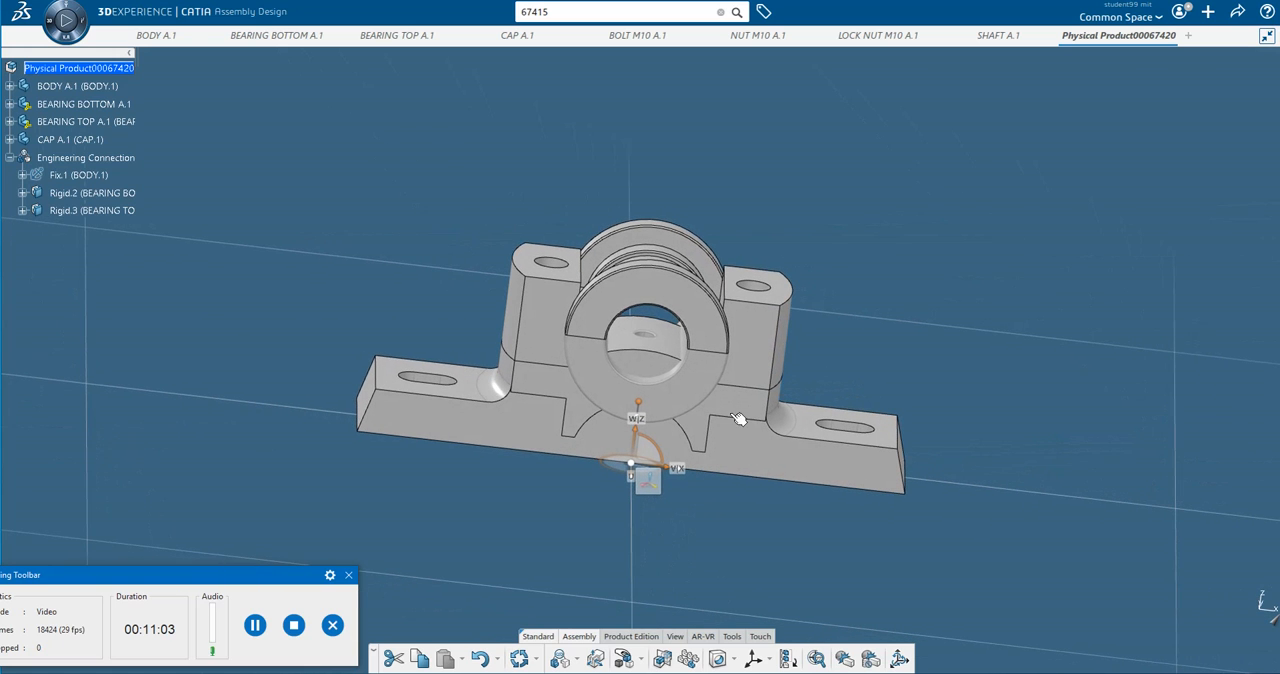
pyautogui.click(632, 667)
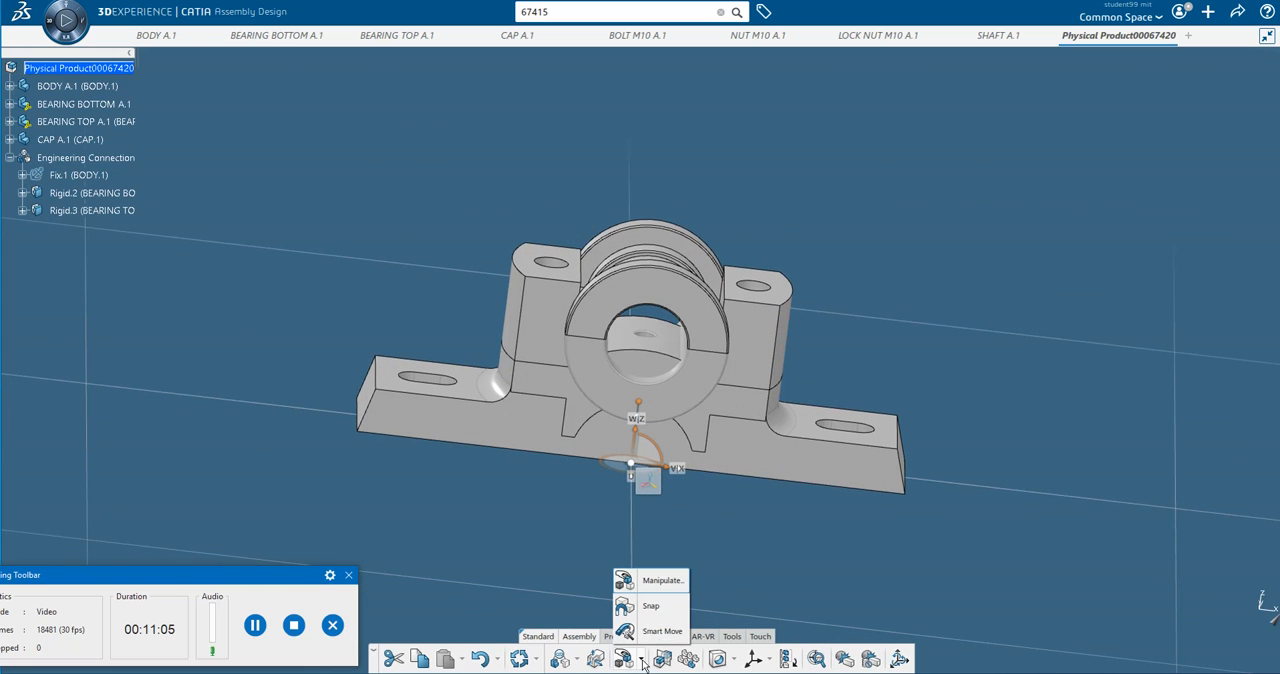
pyautogui.click(645, 577)
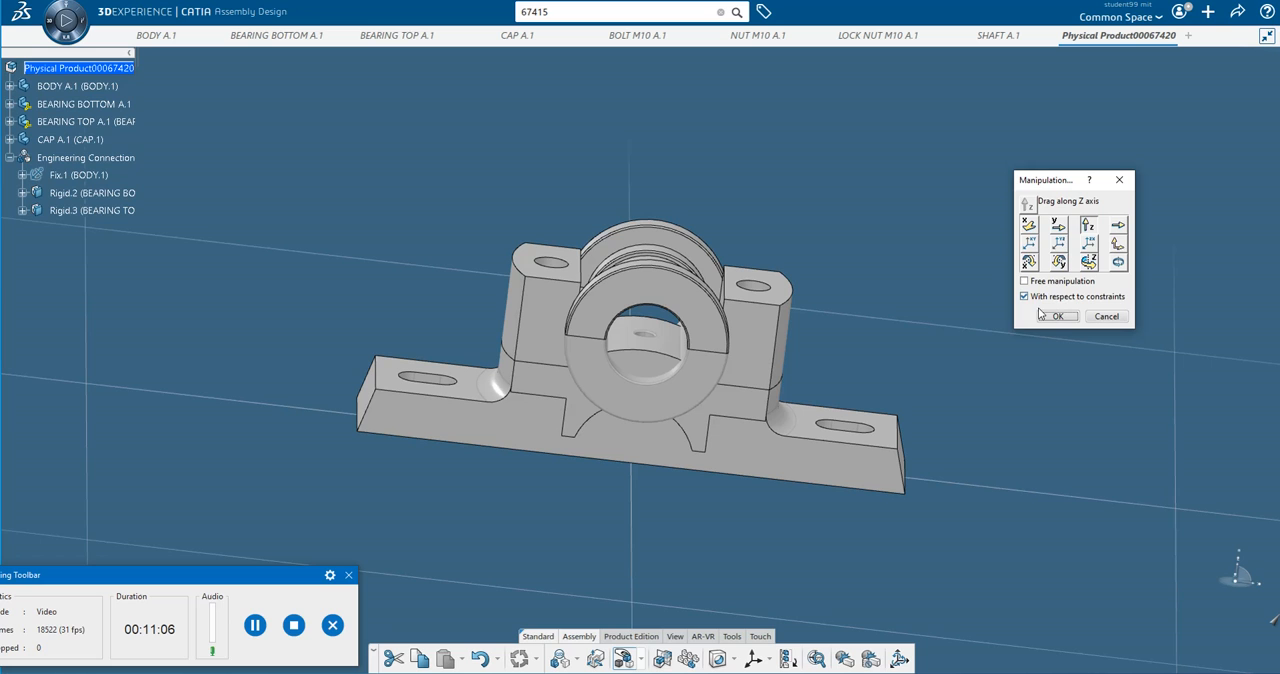
pyautogui.click(1028, 228)
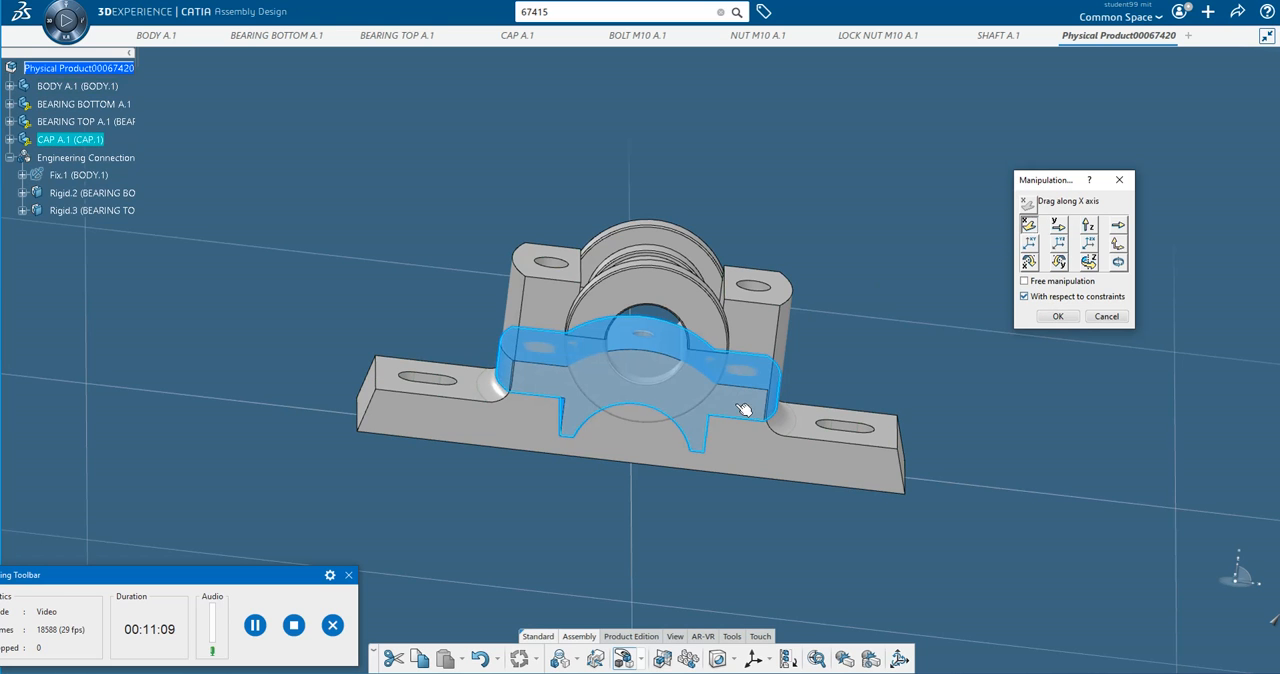
pyautogui.moveTo(747, 404); pyautogui.dragTo(506, 393)
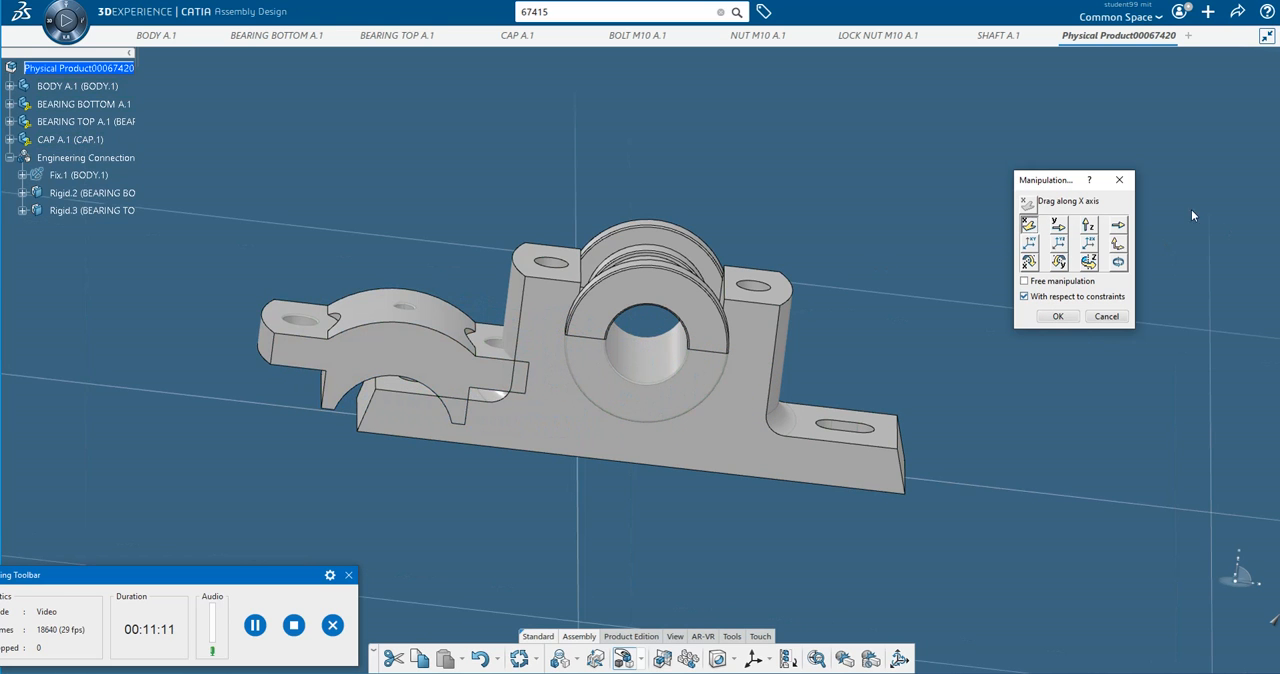
pyautogui.click(1058, 226)
pyautogui.moveTo(500, 352); pyautogui.dragTo(505, 142)
pyautogui.click(1088, 225)
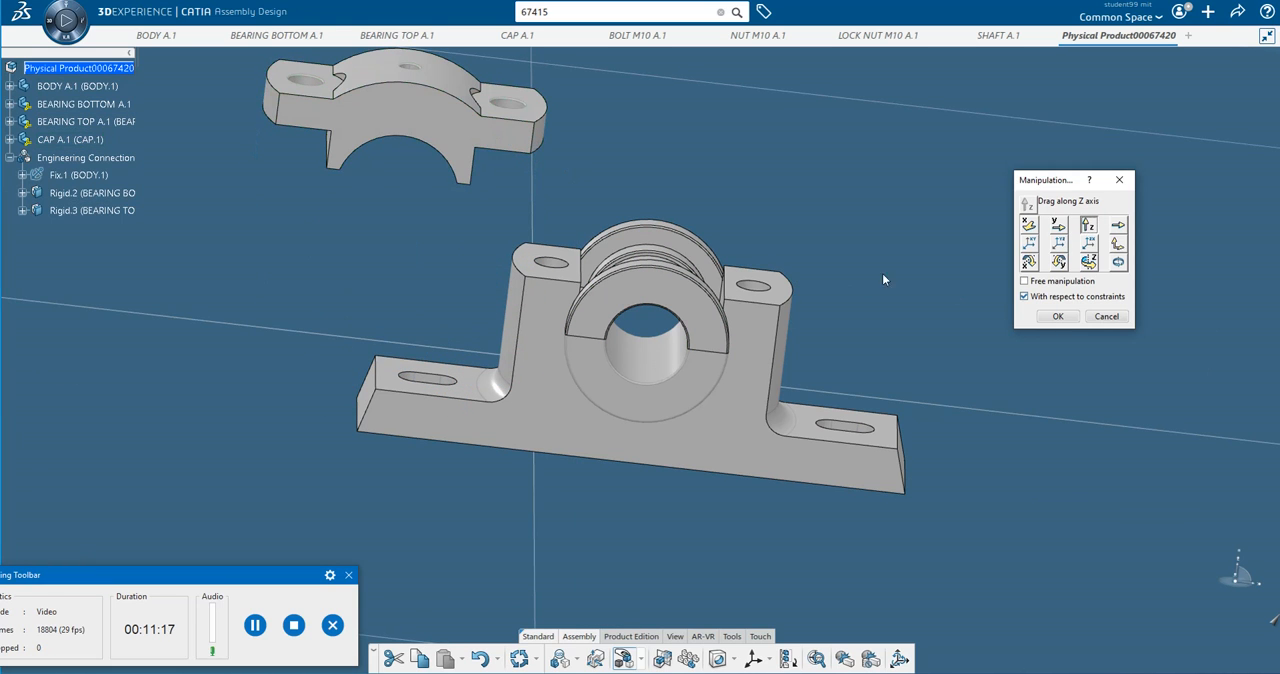
pyautogui.click(1057, 316)
pyautogui.moveTo(850, 250); pyautogui.dragTo(762, 254, button='middle')
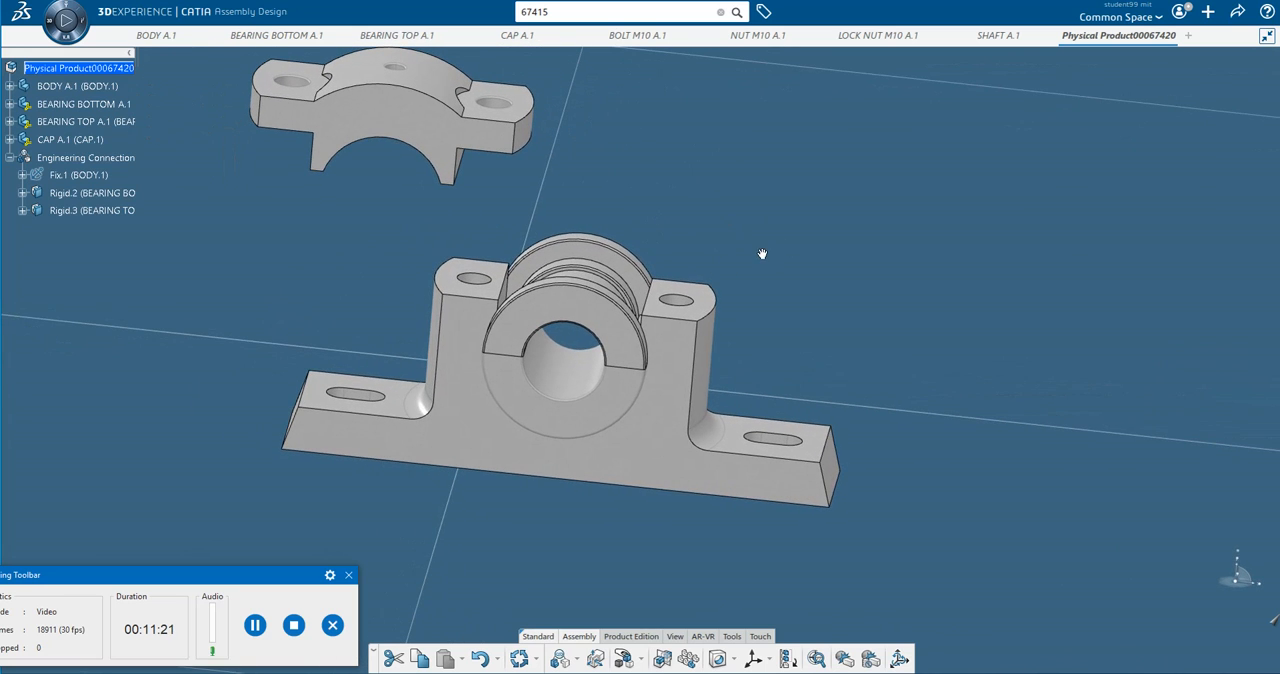
pyautogui.click(256, 626)
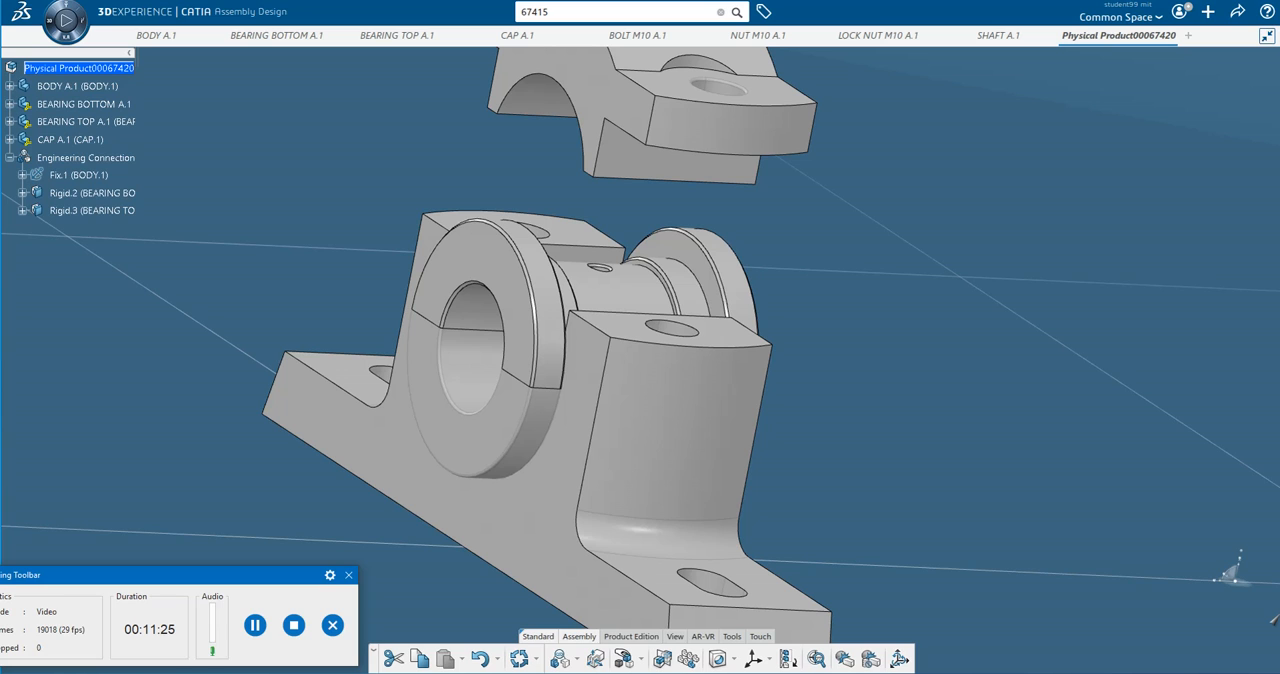
# Create an engineering connection making the cap's semicircular bore axis coincident with the bottom bearing's bore axis.
pyautogui.click(577, 662)
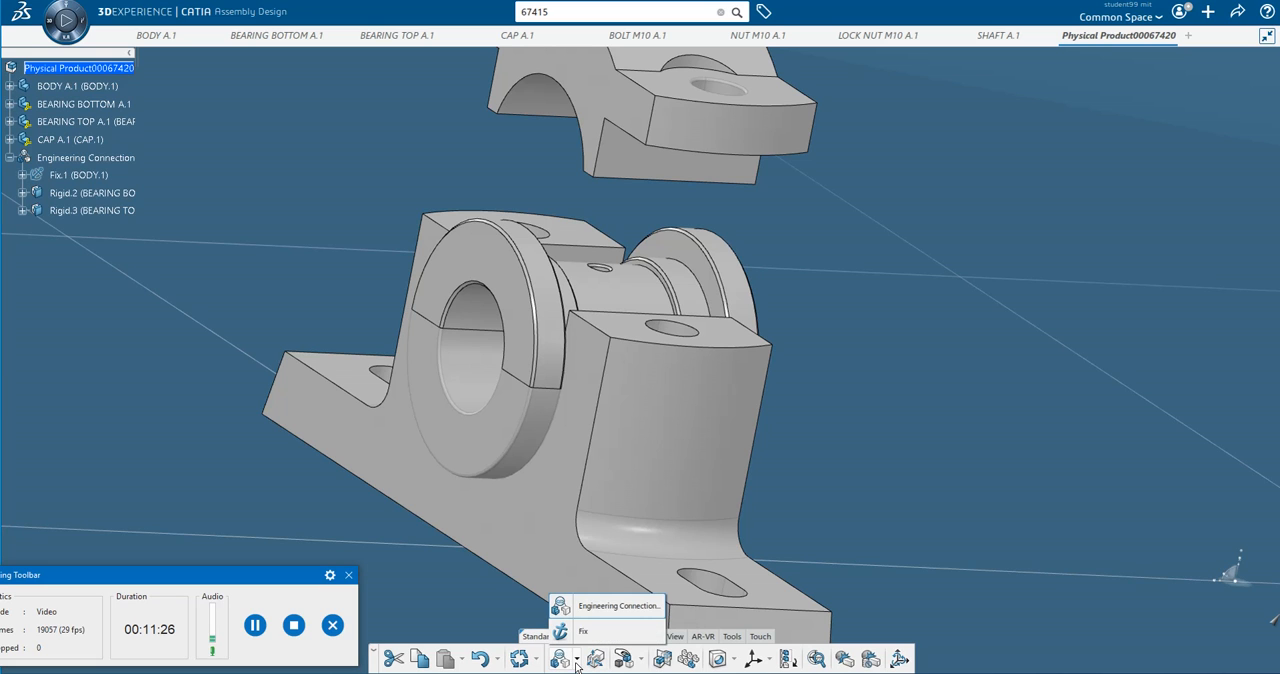
pyautogui.click(595, 608)
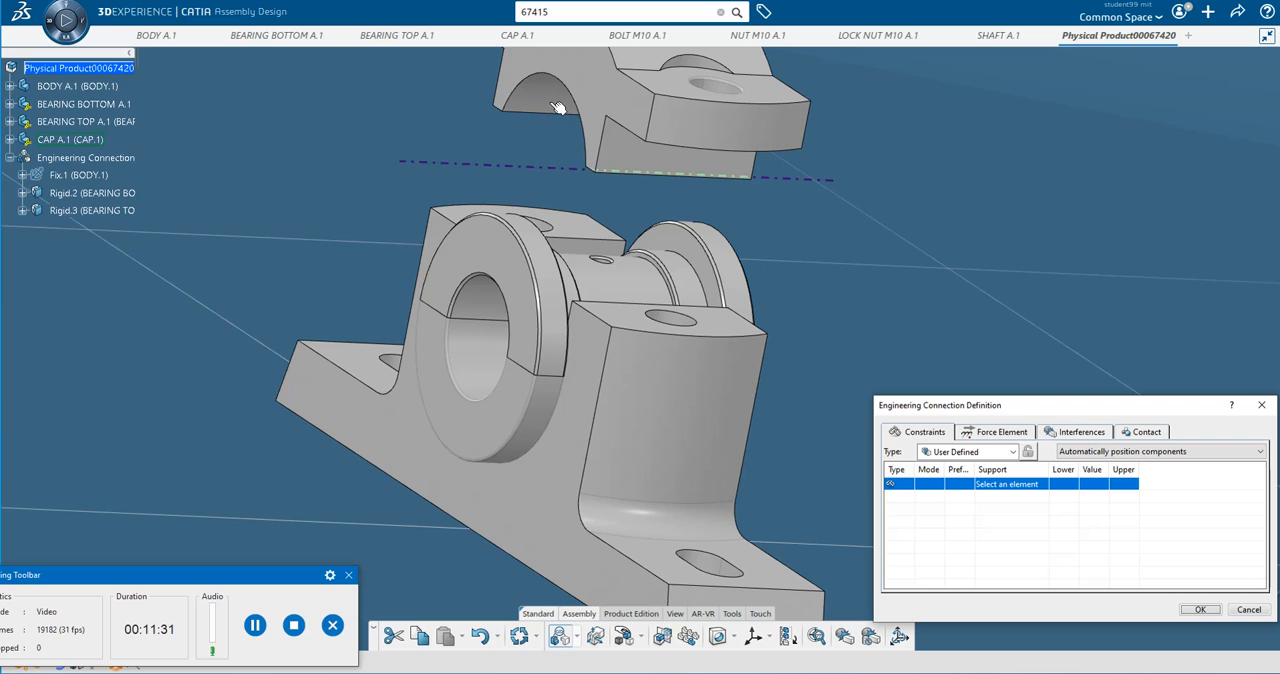
pyautogui.click(557, 107)
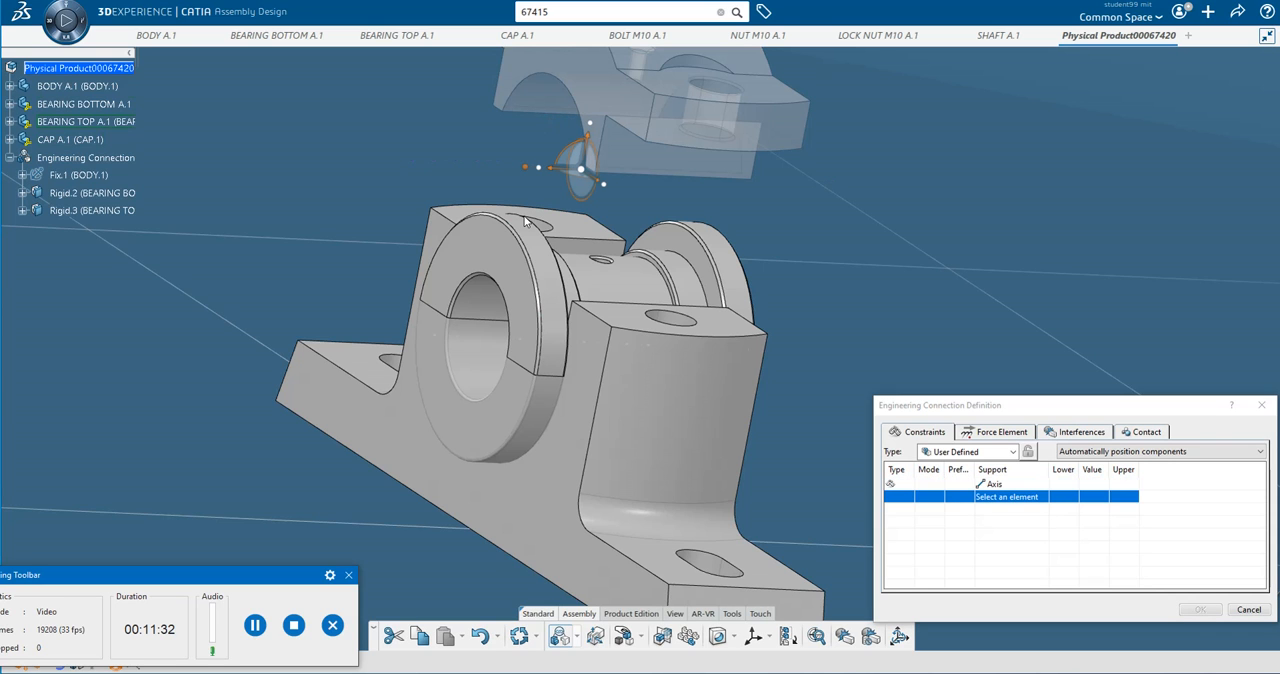
pyautogui.click(473, 341)
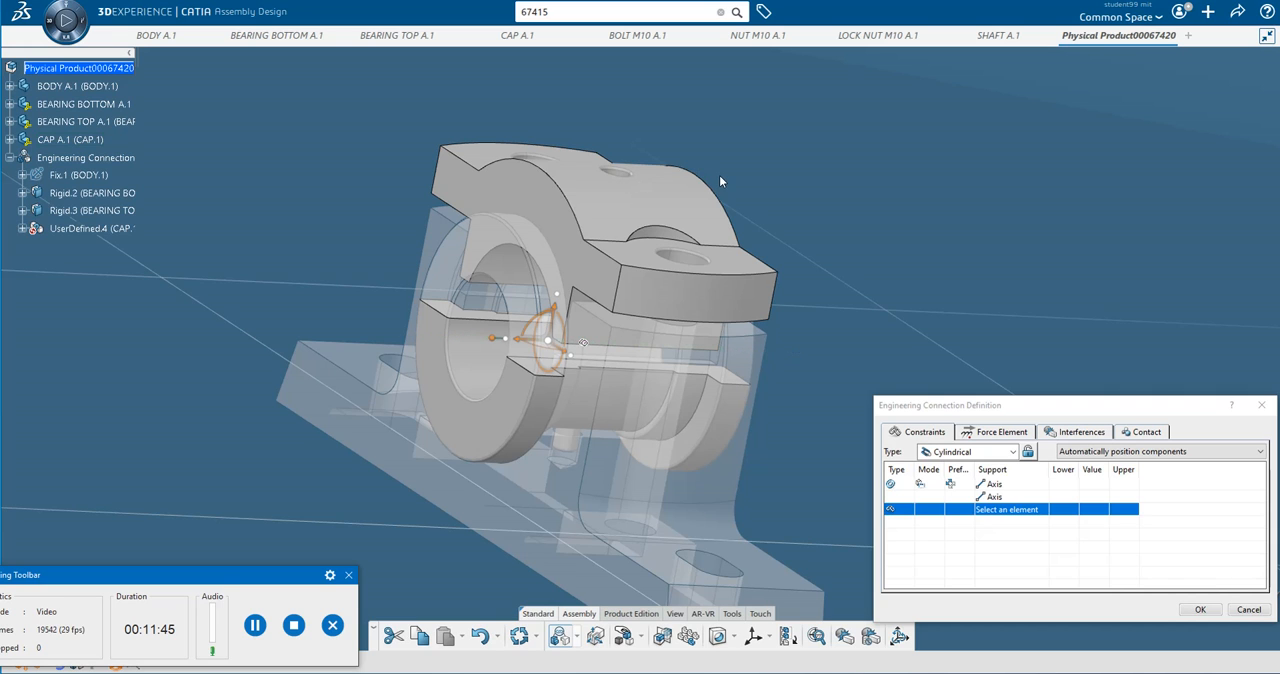
# Make the cap's oil hole axis coincident with the bottom bearing's pin axis, and accept the rigid connection with check no clash as a specification.
pyautogui.moveTo(719, 175); pyautogui.dragTo(617, 163, button='middle')
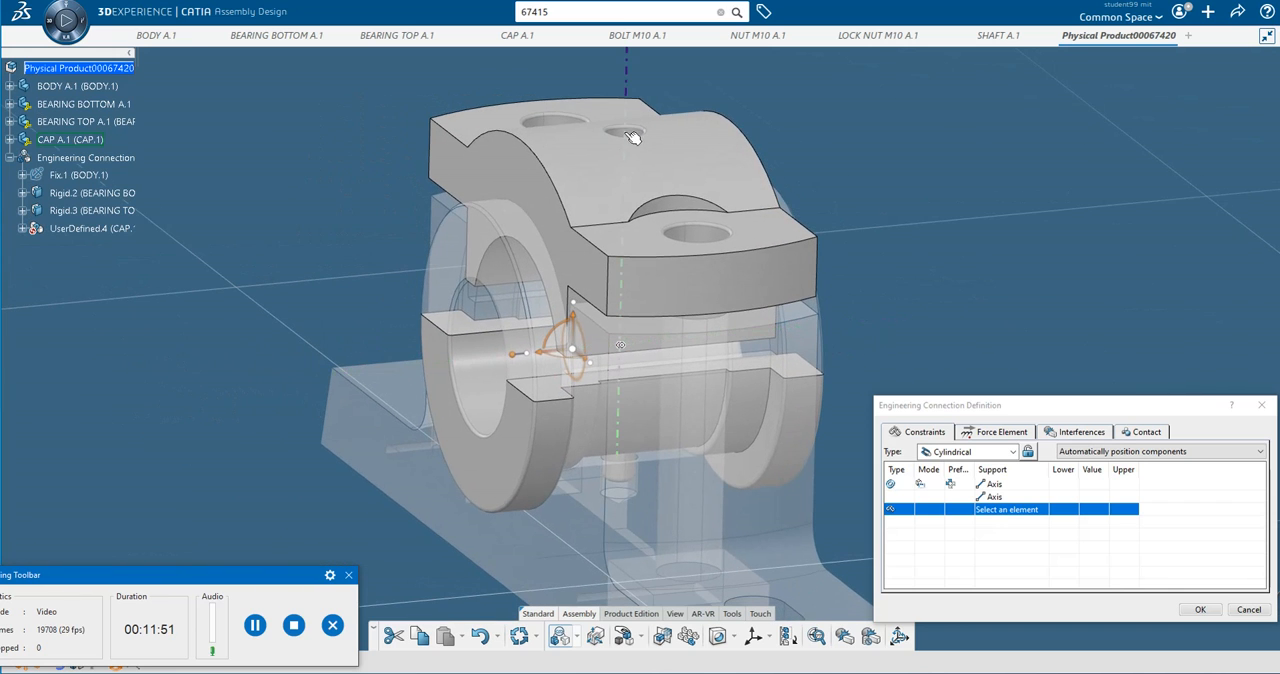
pyautogui.click(636, 135)
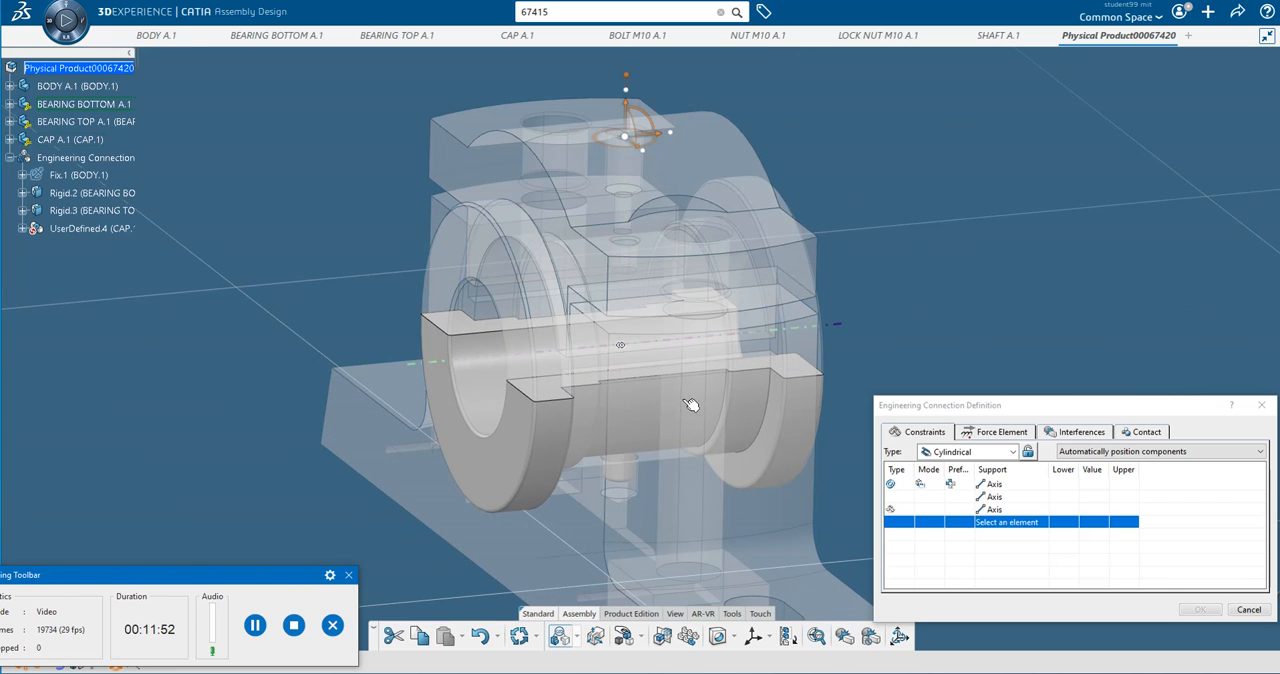
pyautogui.click(626, 474)
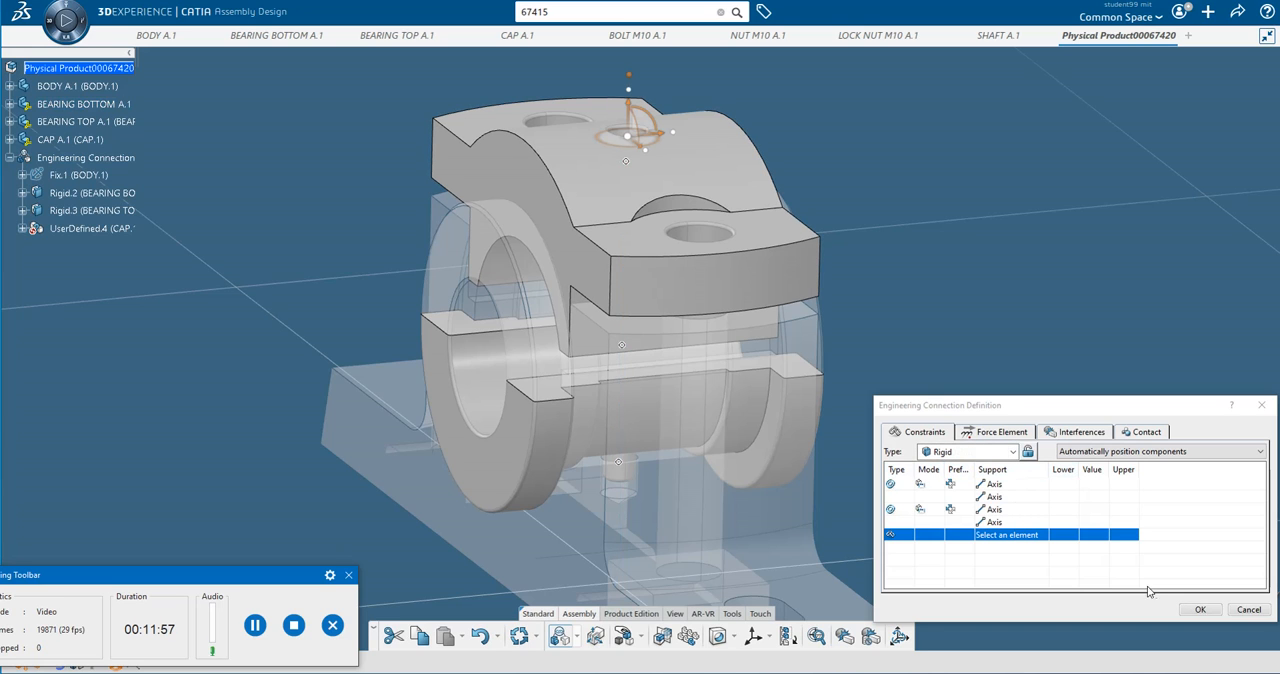
pyautogui.click(1199, 610)
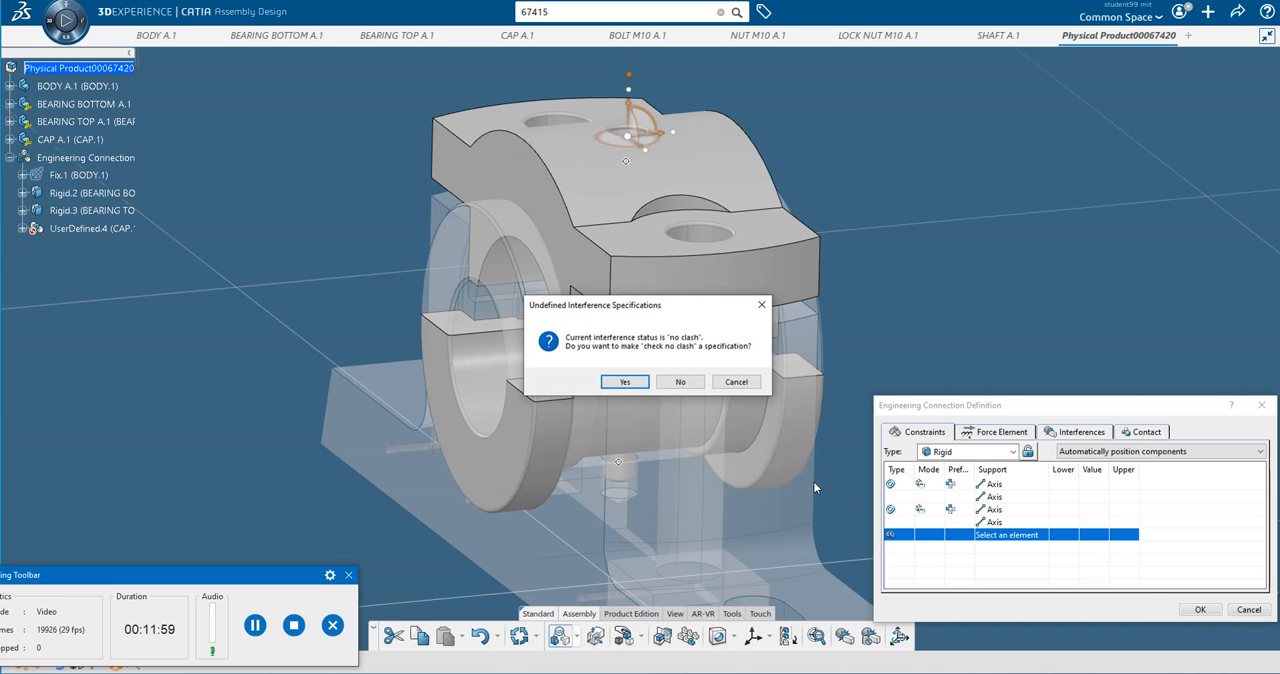
pyautogui.click(624, 384)
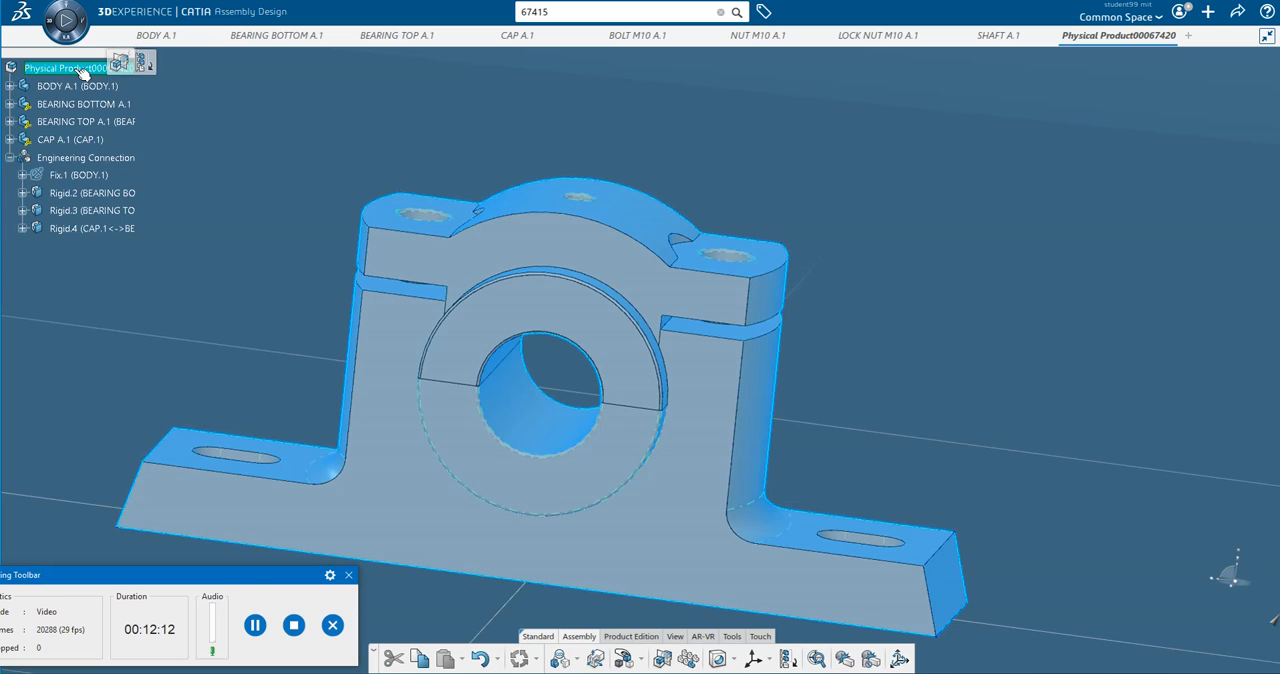
# Insert the existing 3D part BOLT M10 A.1 into the root physical product.
pyautogui.rightClick(77, 70)
pyautogui.moveTo(175, 436)
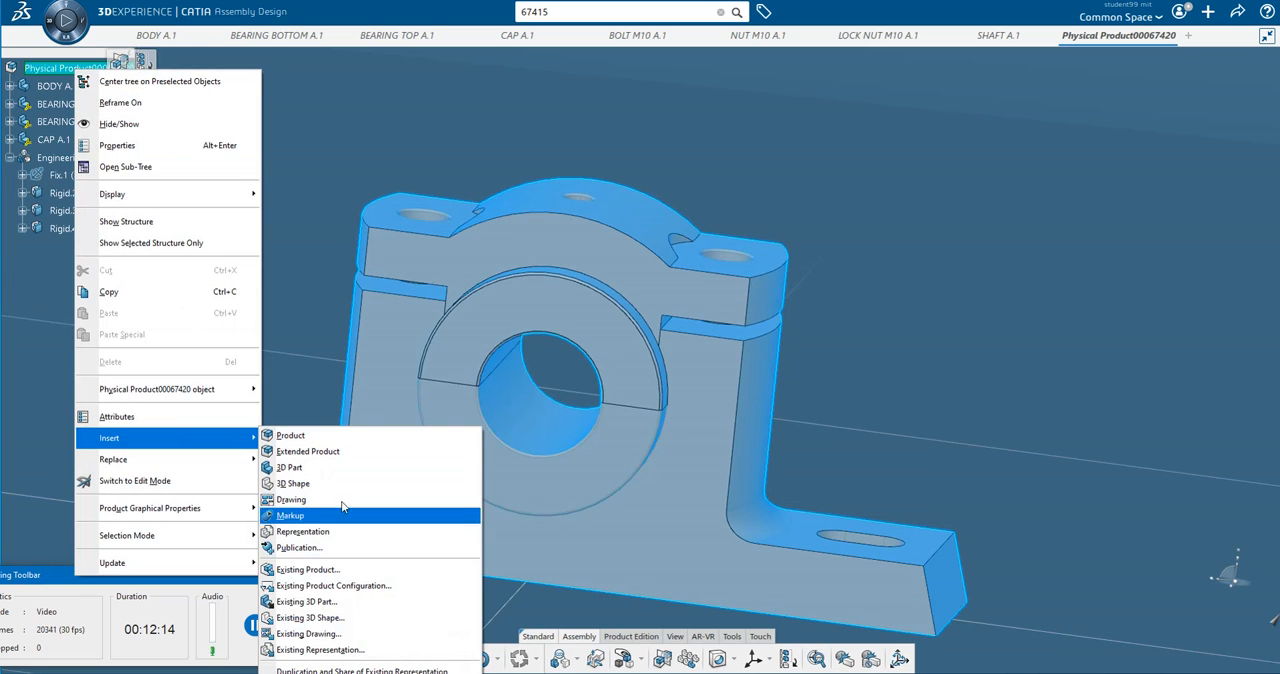
pyautogui.click(340, 602)
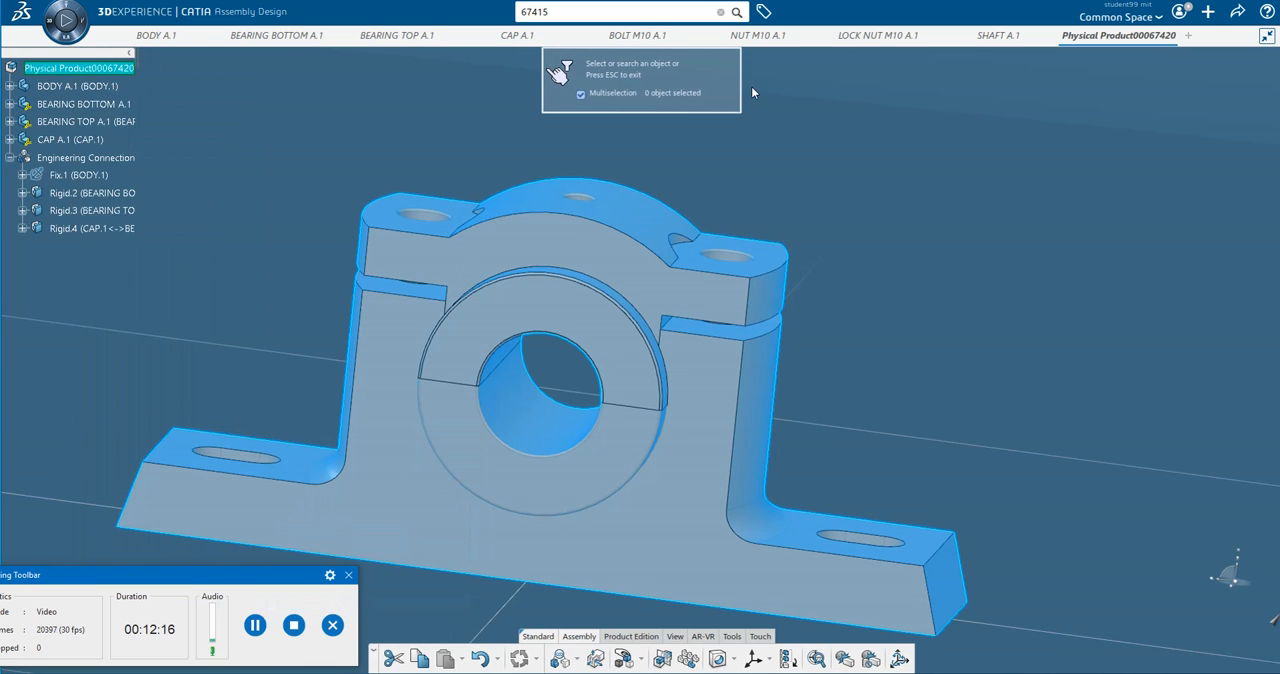
pyautogui.click(778, 36)
pyautogui.click(634, 38)
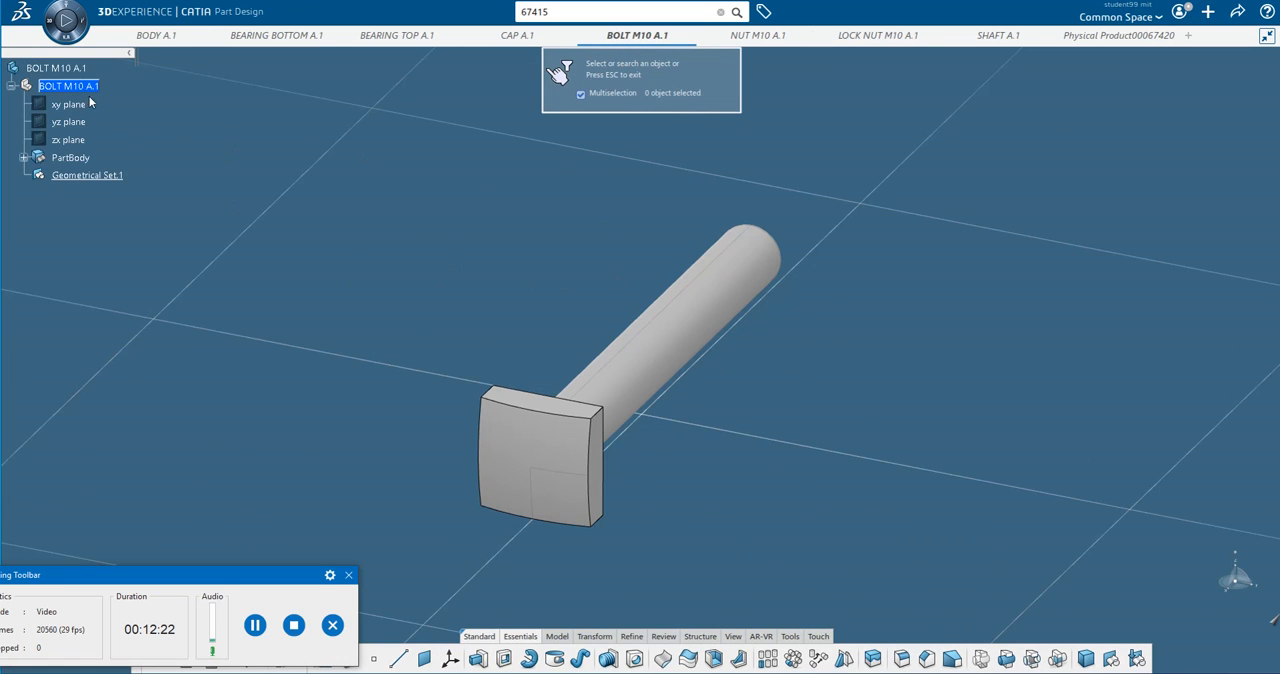
pyautogui.click(58, 67)
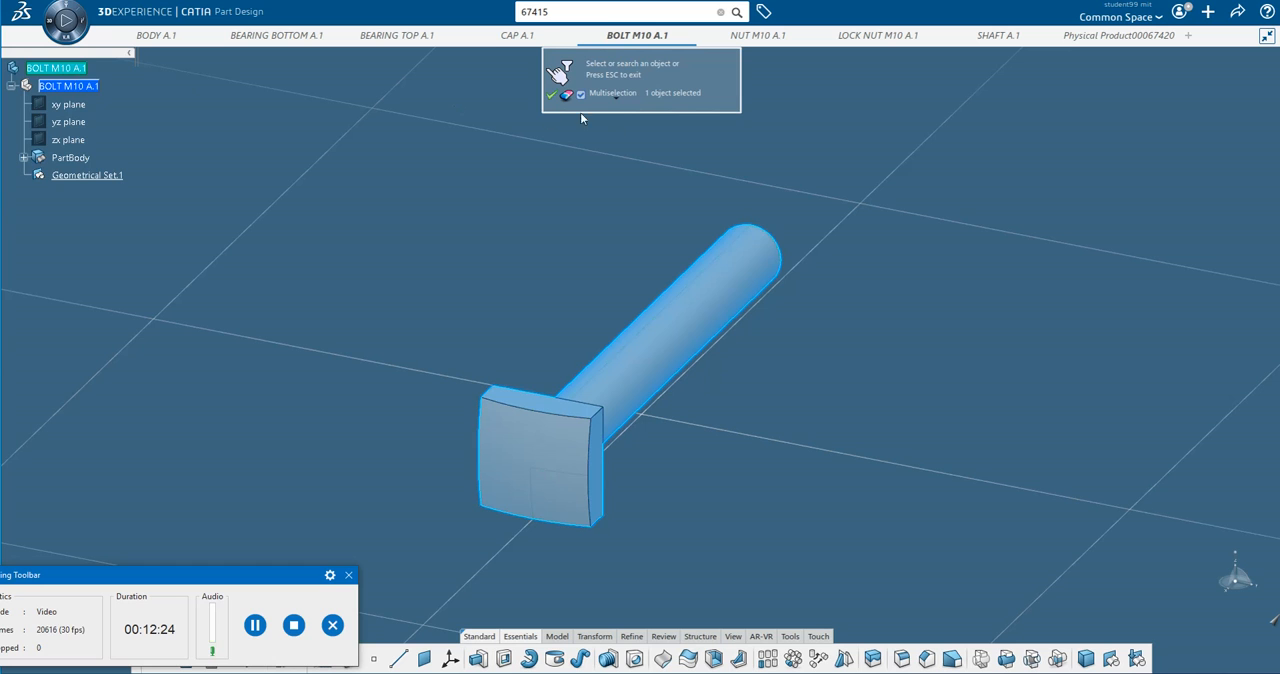
pyautogui.click(549, 94)
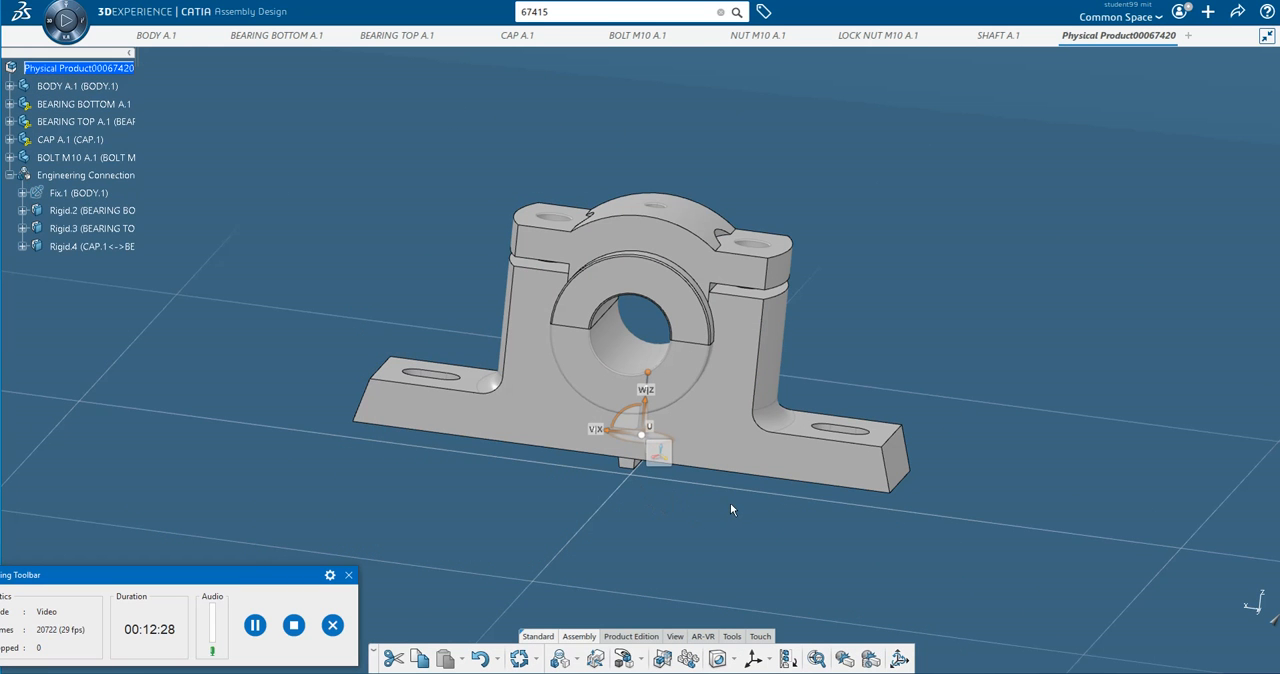
# Manipulate the M10 bolt along the X axis until it is clear of the body.
pyautogui.moveTo(730, 510); pyautogui.dragTo(349, 417, button='middle')
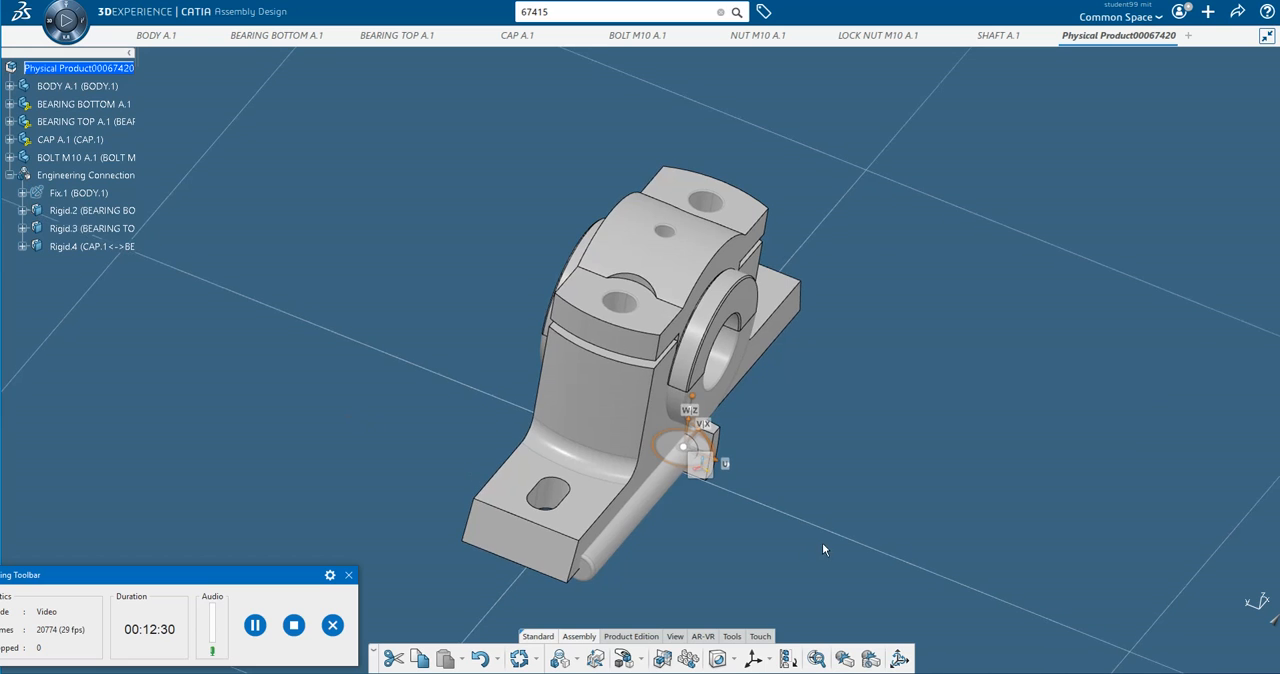
pyautogui.moveTo(822, 545); pyautogui.dragTo(768, 492, button='middle')
pyautogui.click(641, 657)
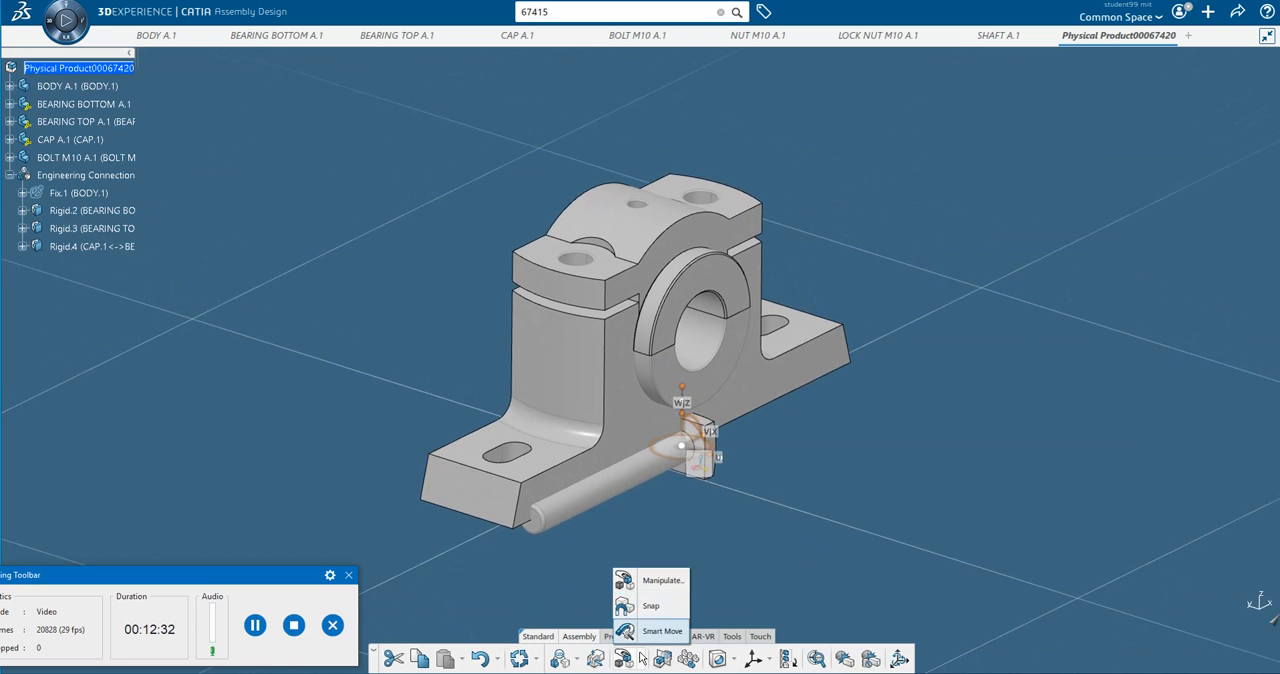
pyautogui.click(655, 578)
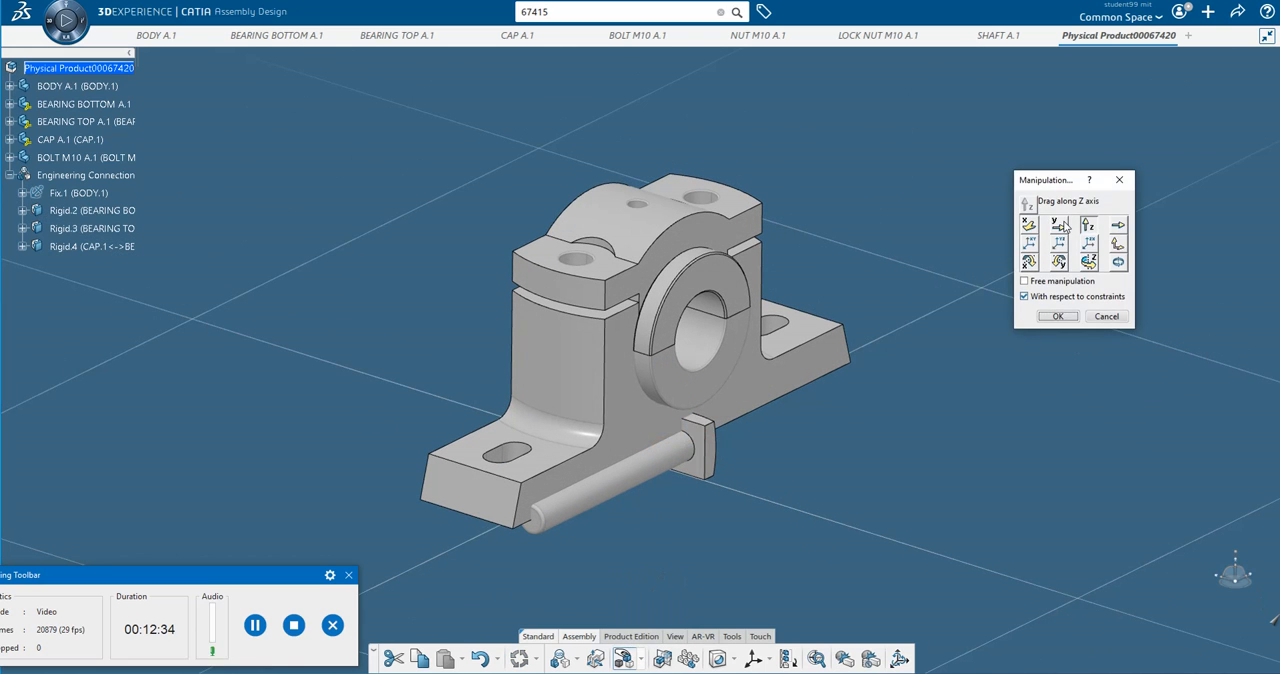
pyautogui.click(1031, 226)
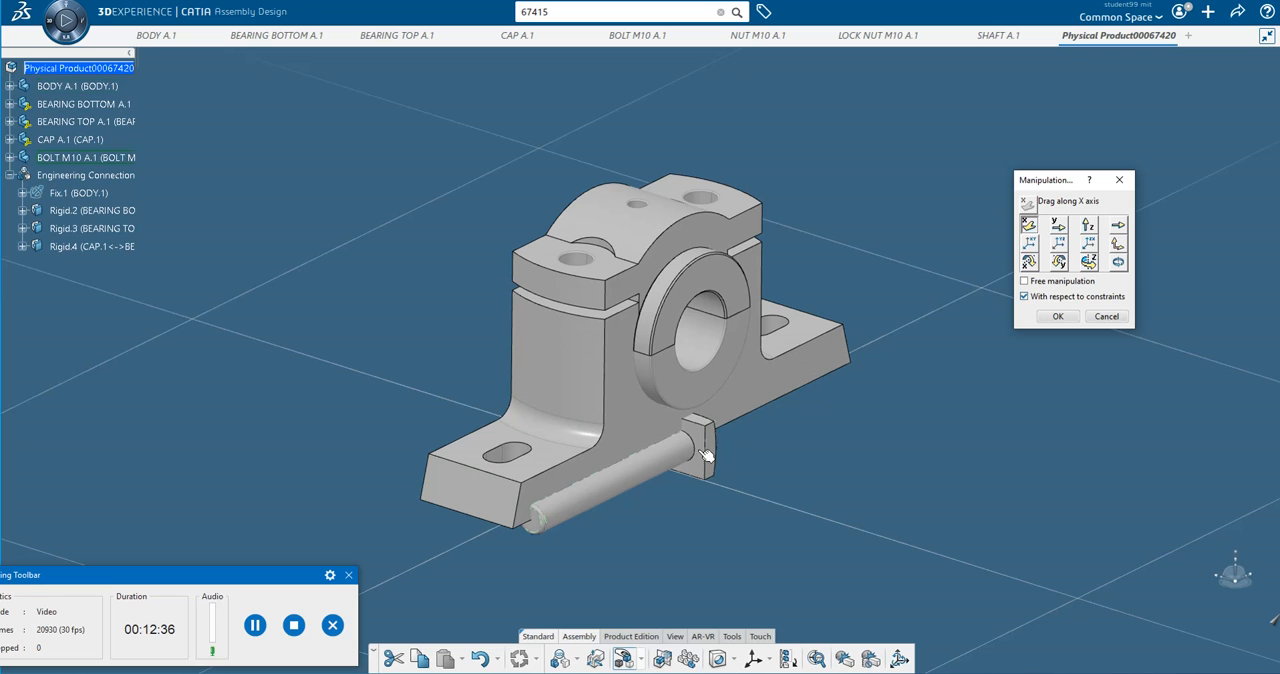
pyautogui.moveTo(708, 430); pyautogui.dragTo(972, 288)
pyautogui.click(1057, 317)
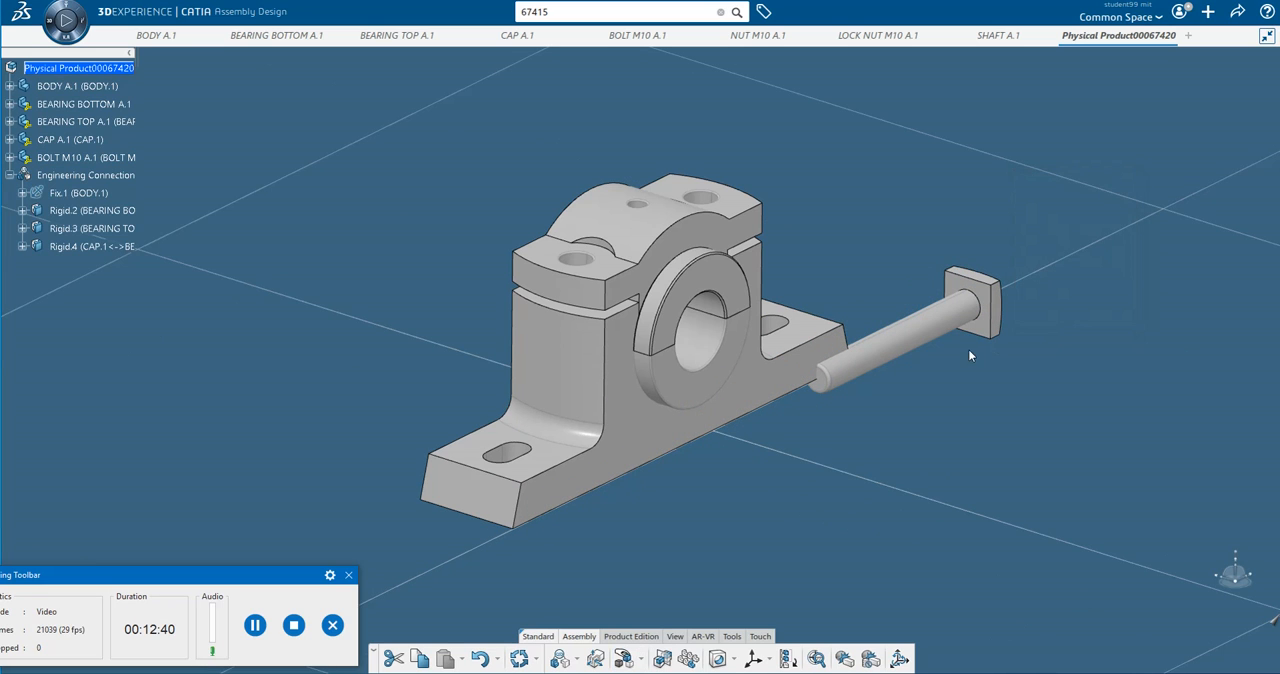
pyautogui.click(257, 625)
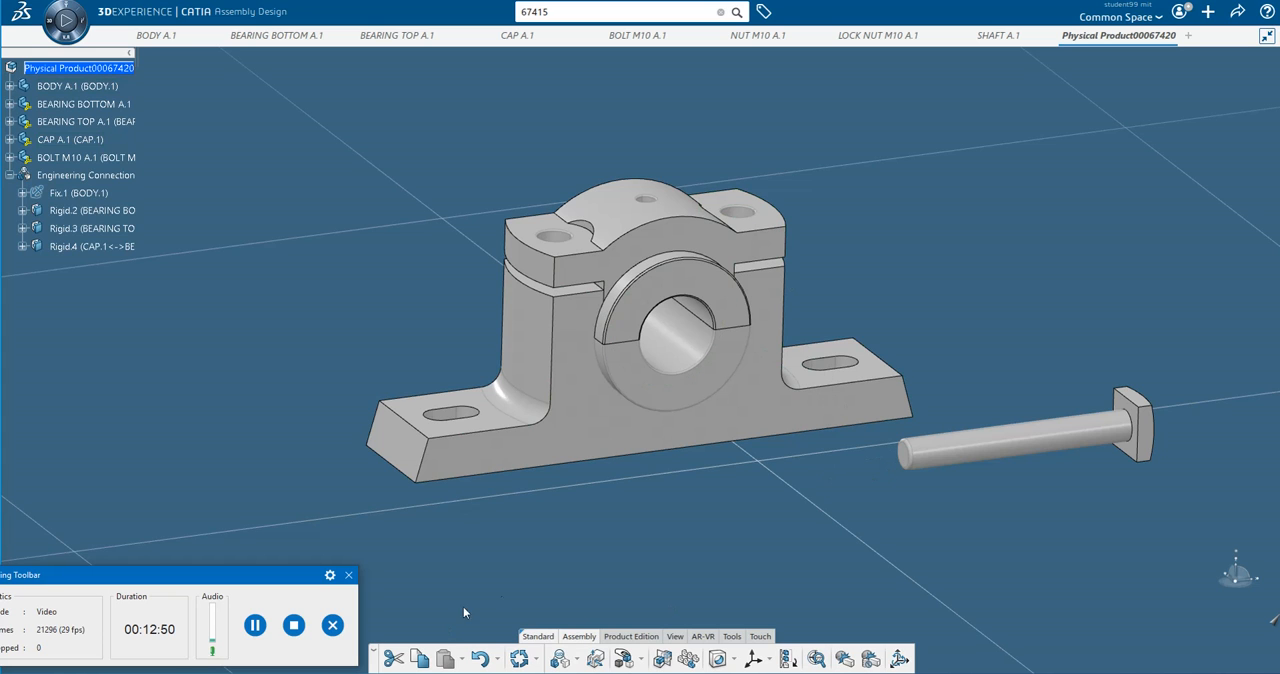
pyautogui.click(254, 626)
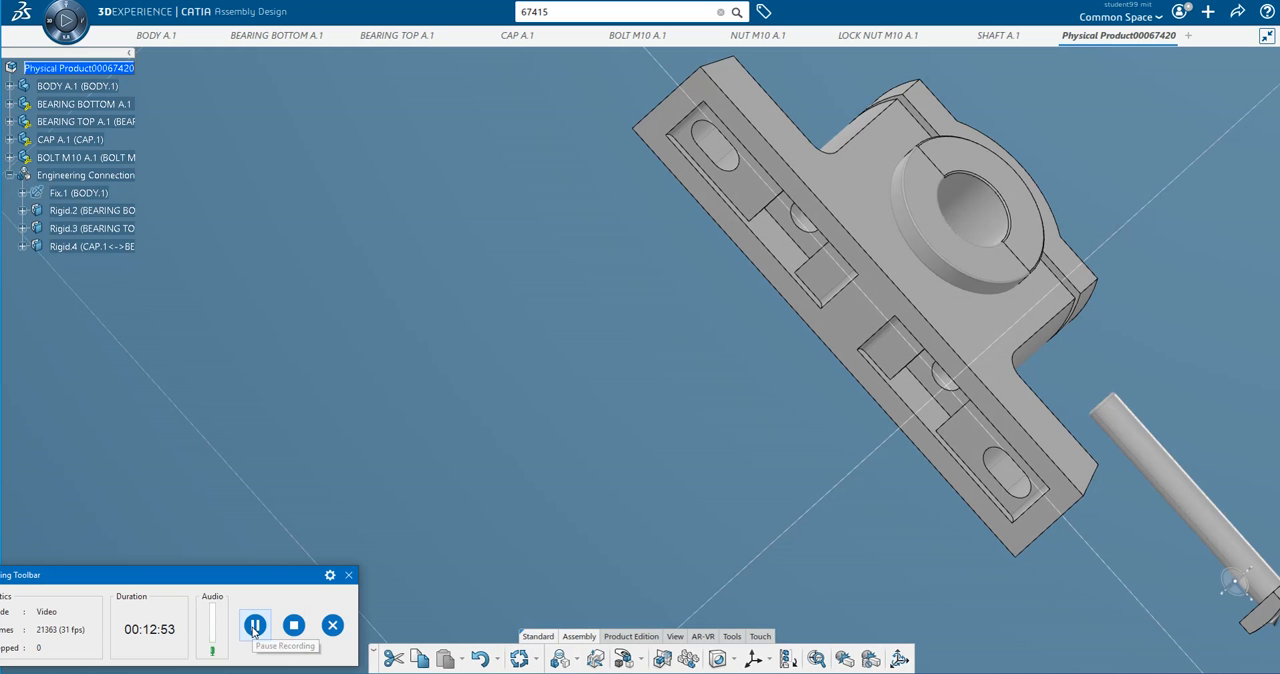
# Start an engineering connection and make the M10 bolt's shank axis coincident with an edge beside the bolt hole on the body's underside.
pyautogui.click(576, 664)
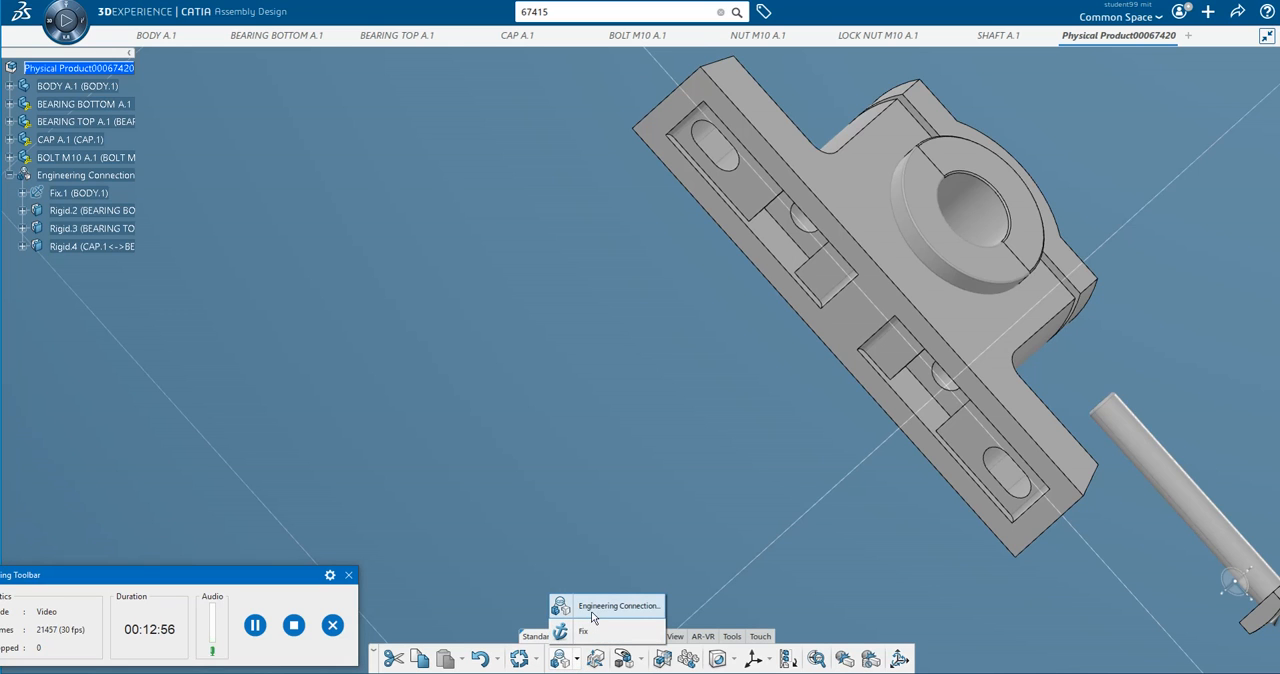
pyautogui.click(591, 610)
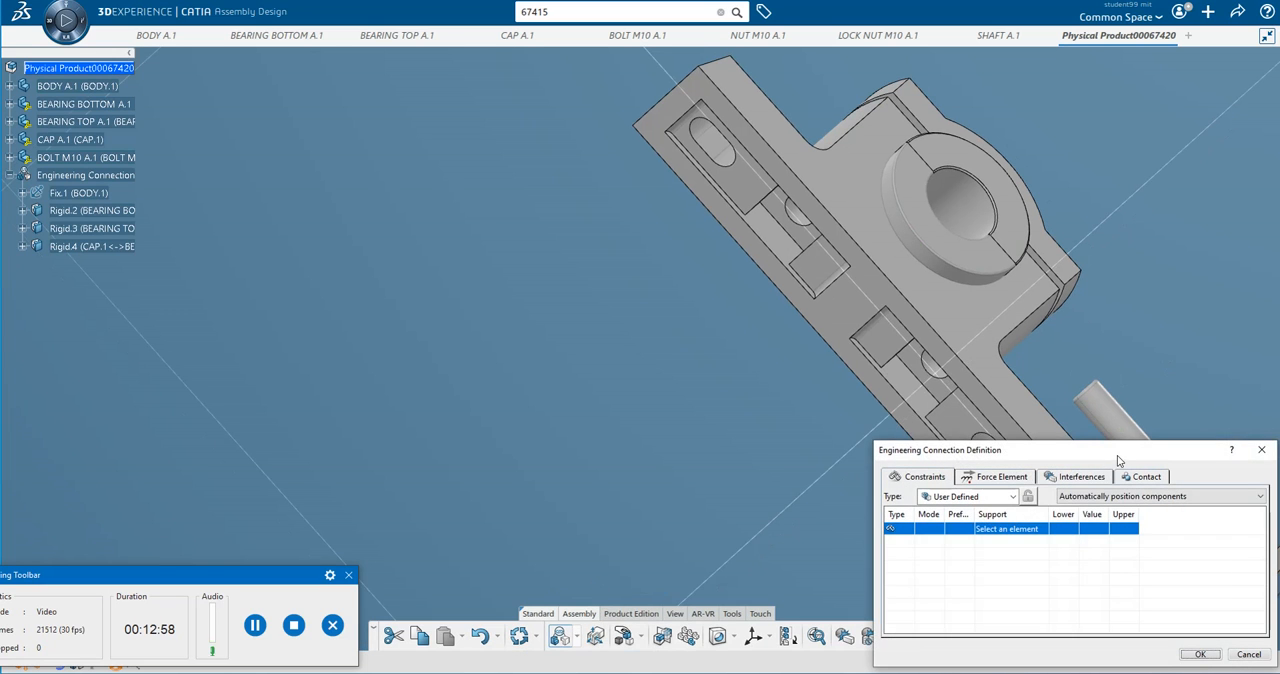
pyautogui.moveTo(1118, 461); pyautogui.dragTo(390, 325)
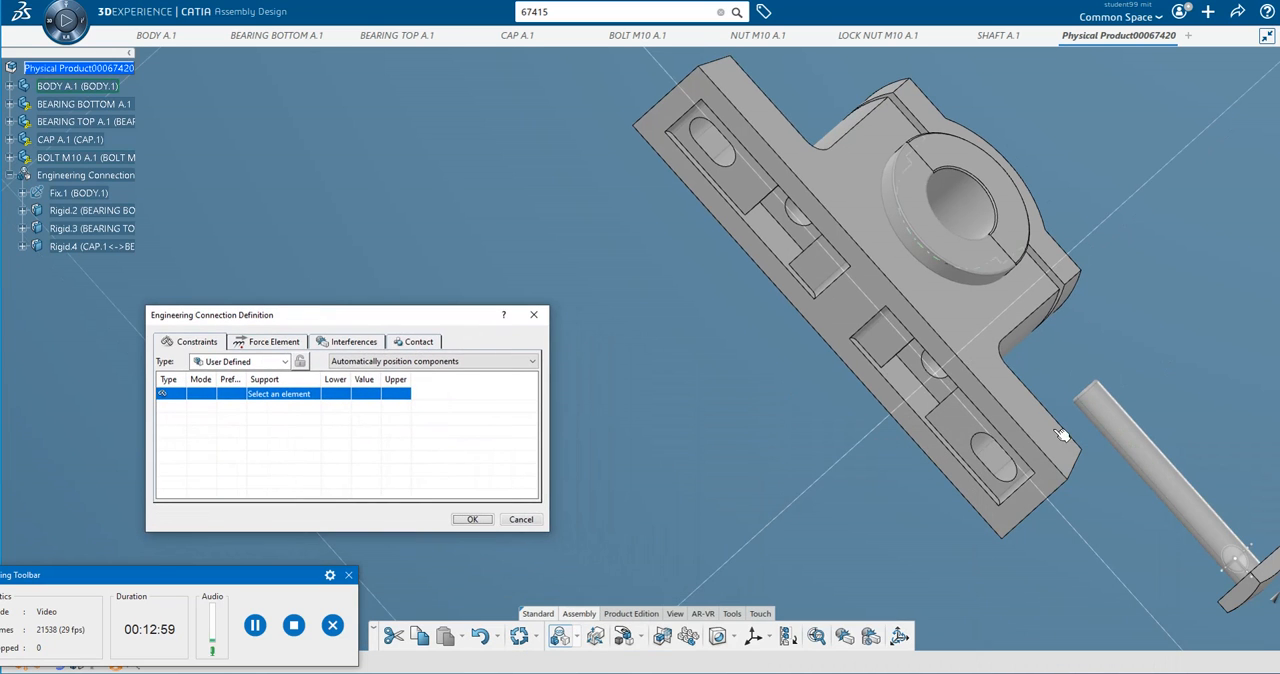
pyautogui.click(1143, 452)
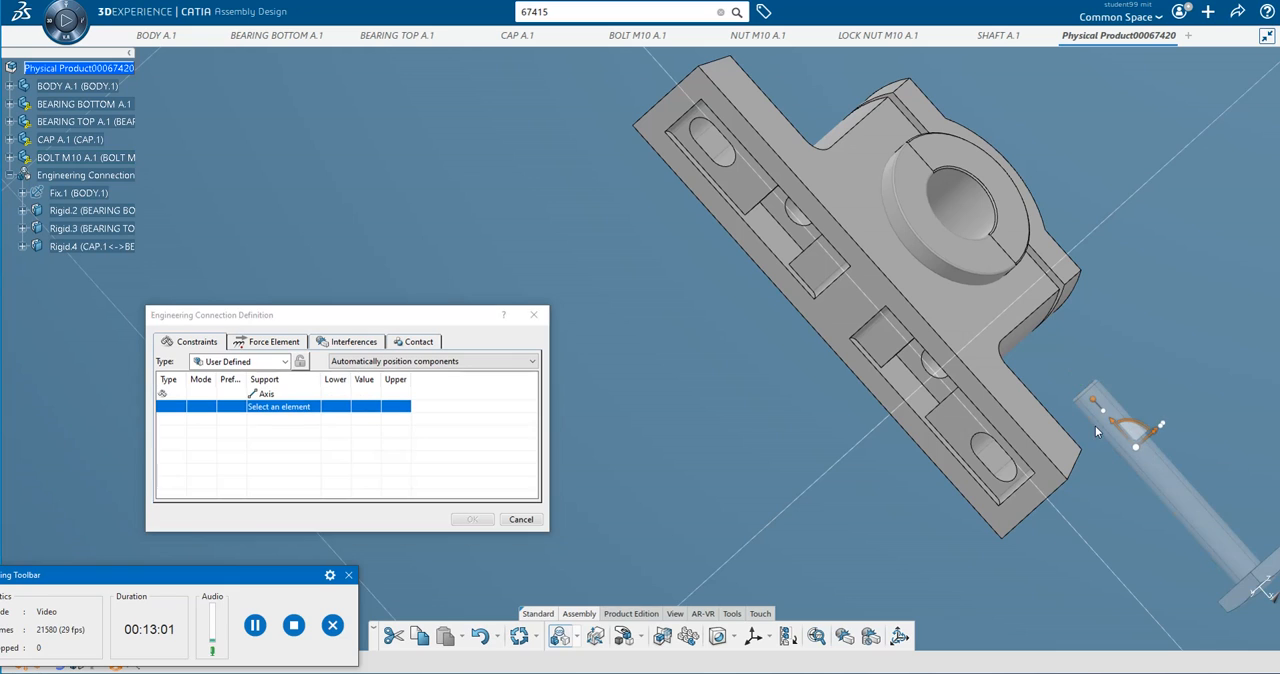
pyautogui.click(804, 217)
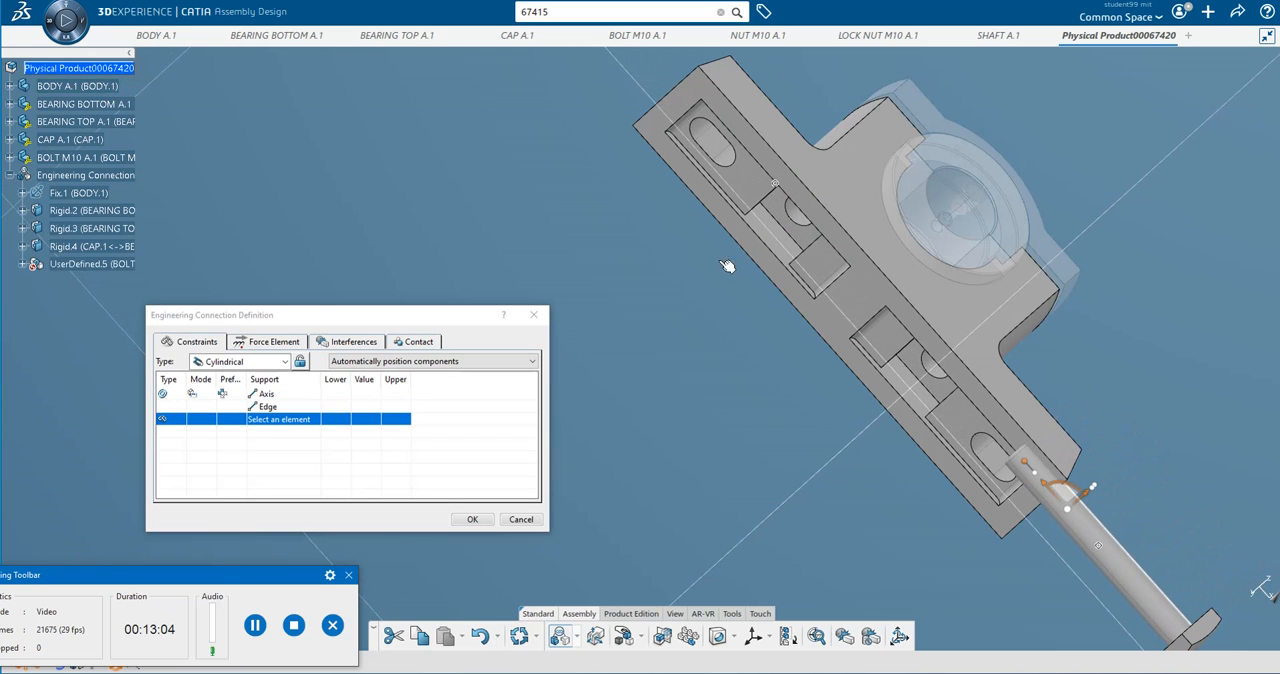
# Delete the axis-to-edge coincidence and make the M10 bolt's shank axis coincident with the axis of the body's bolt hole.
pyautogui.click(169, 396)
pyautogui.rightClick(169, 396)
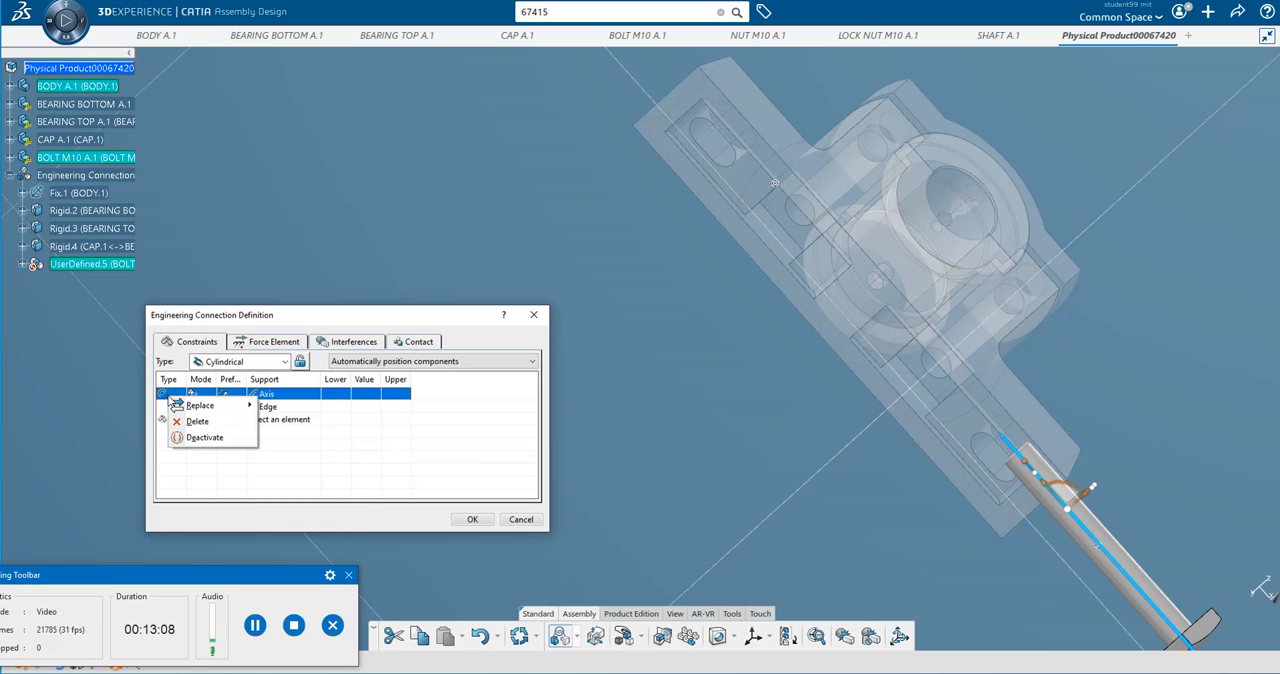
pyautogui.click(197, 424)
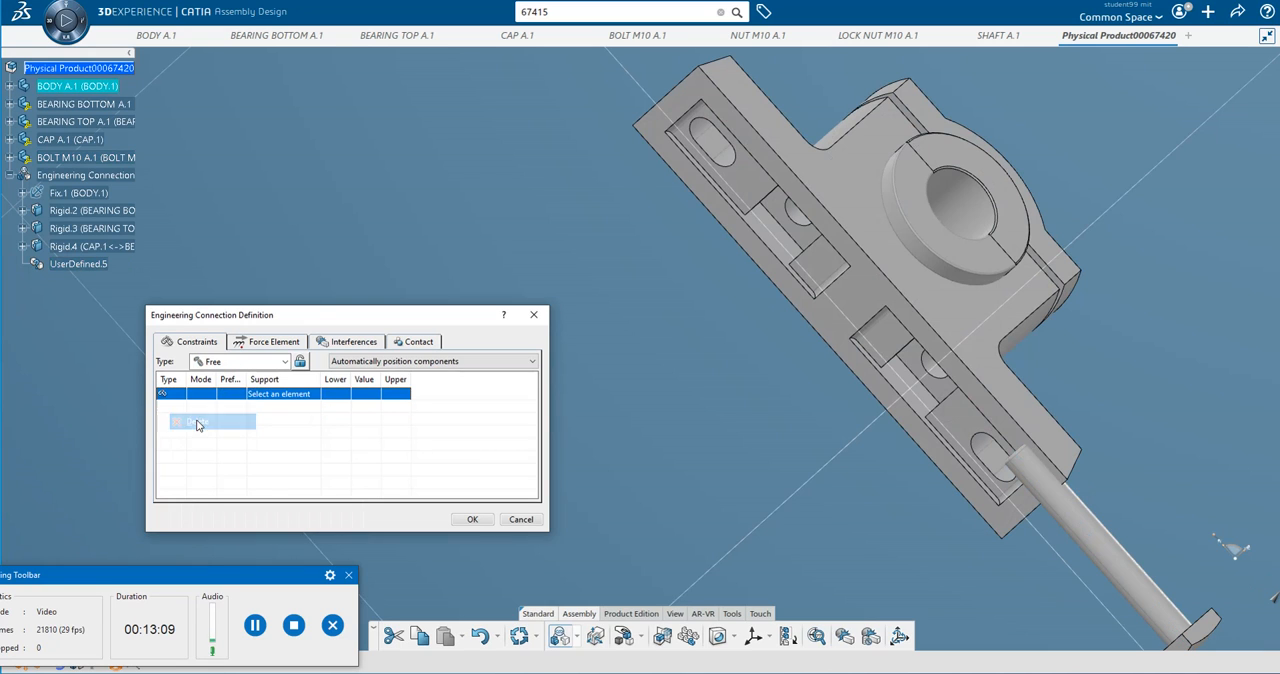
pyautogui.click(1137, 592)
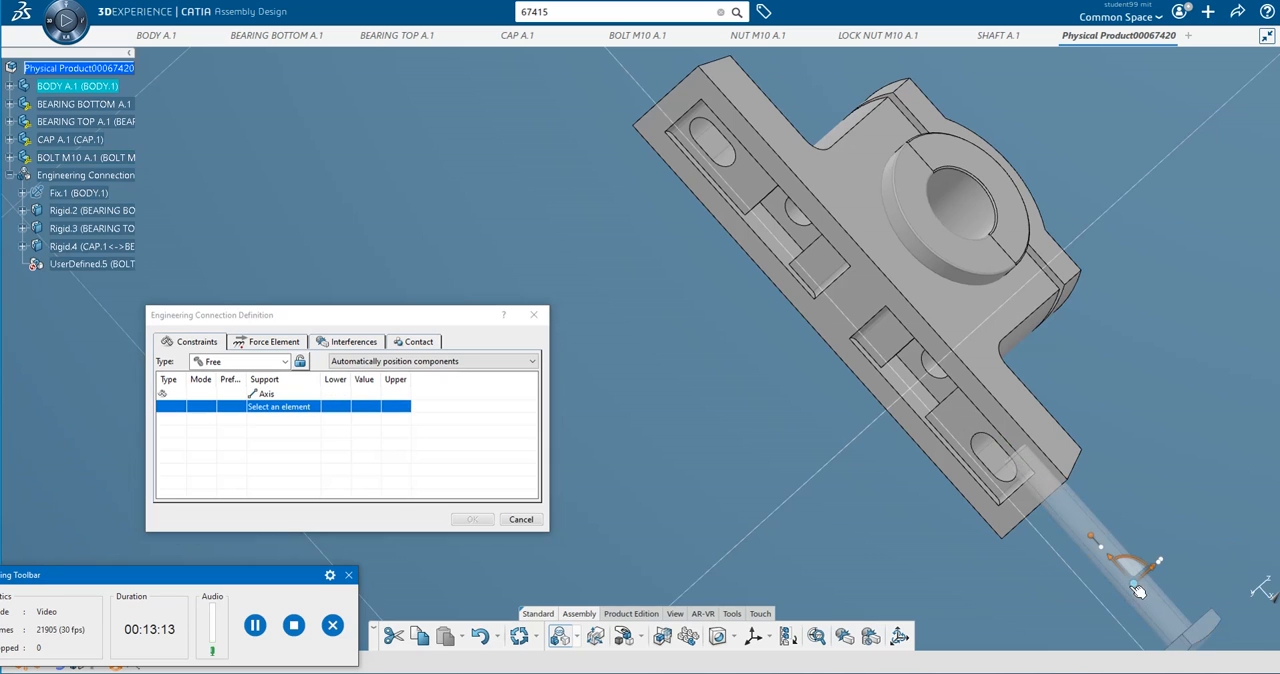
pyautogui.click(800, 218)
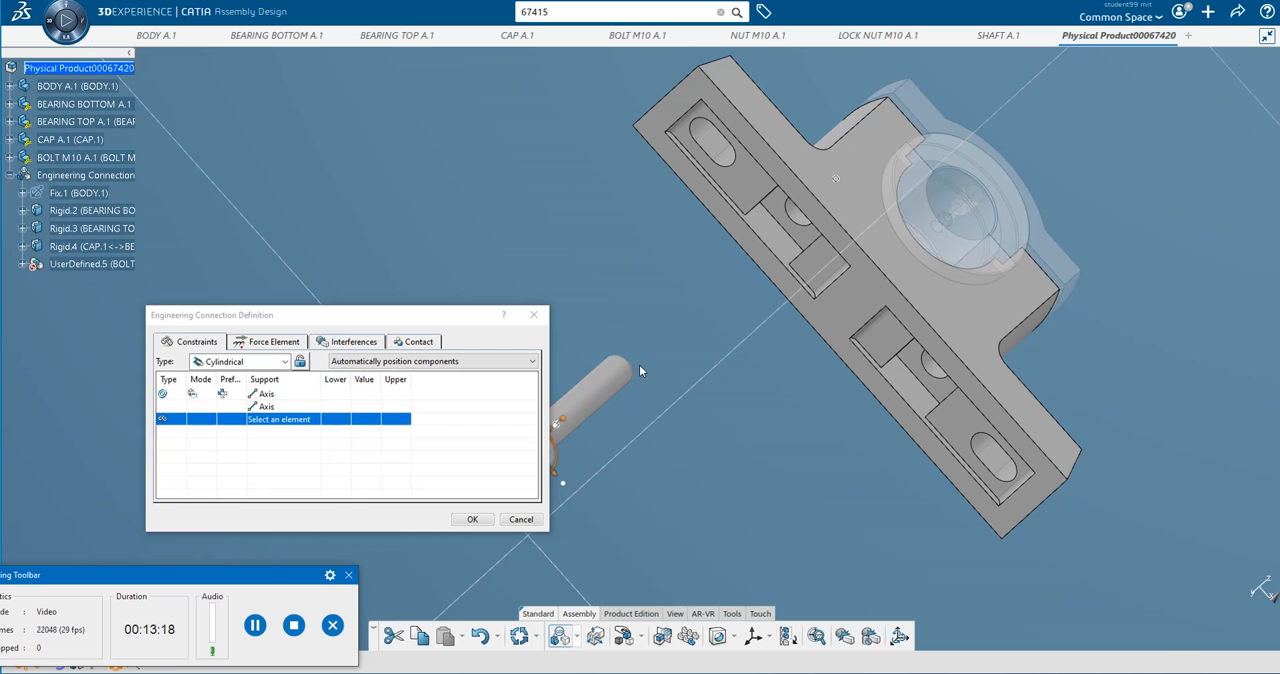
# Put the bolt head's inner face in contact with the body's recess face, and accept the revolute connection with check contact as a specification.
pyautogui.moveTo(409, 318); pyautogui.dragTo(286, 303)
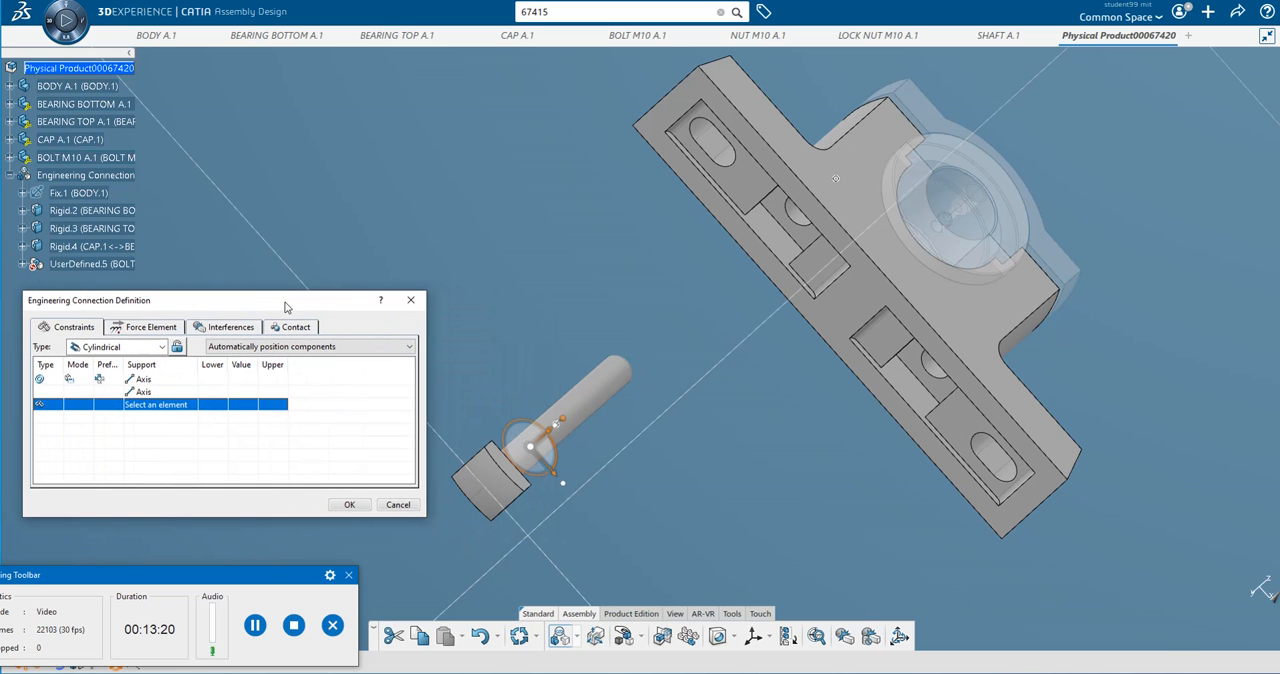
pyautogui.moveTo(717, 305); pyautogui.dragTo(672, 295, button='middle')
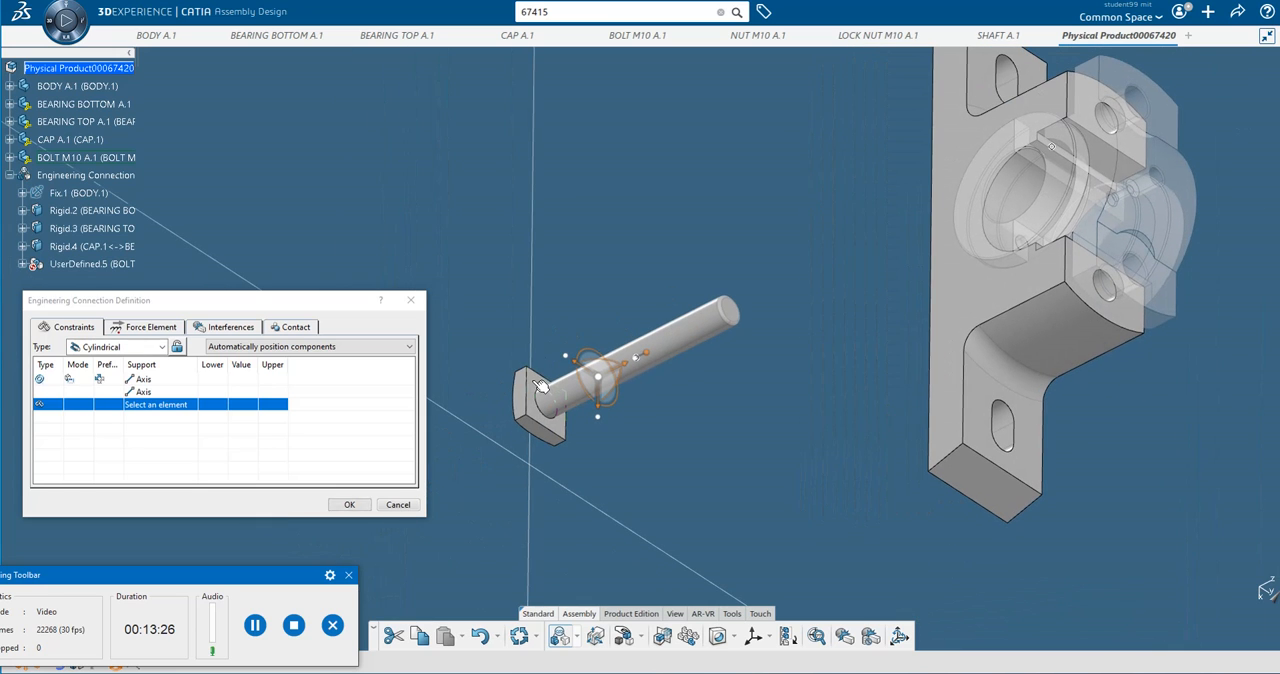
pyautogui.click(538, 384)
pyautogui.moveTo(584, 313); pyautogui.dragTo(930, 299, button='middle')
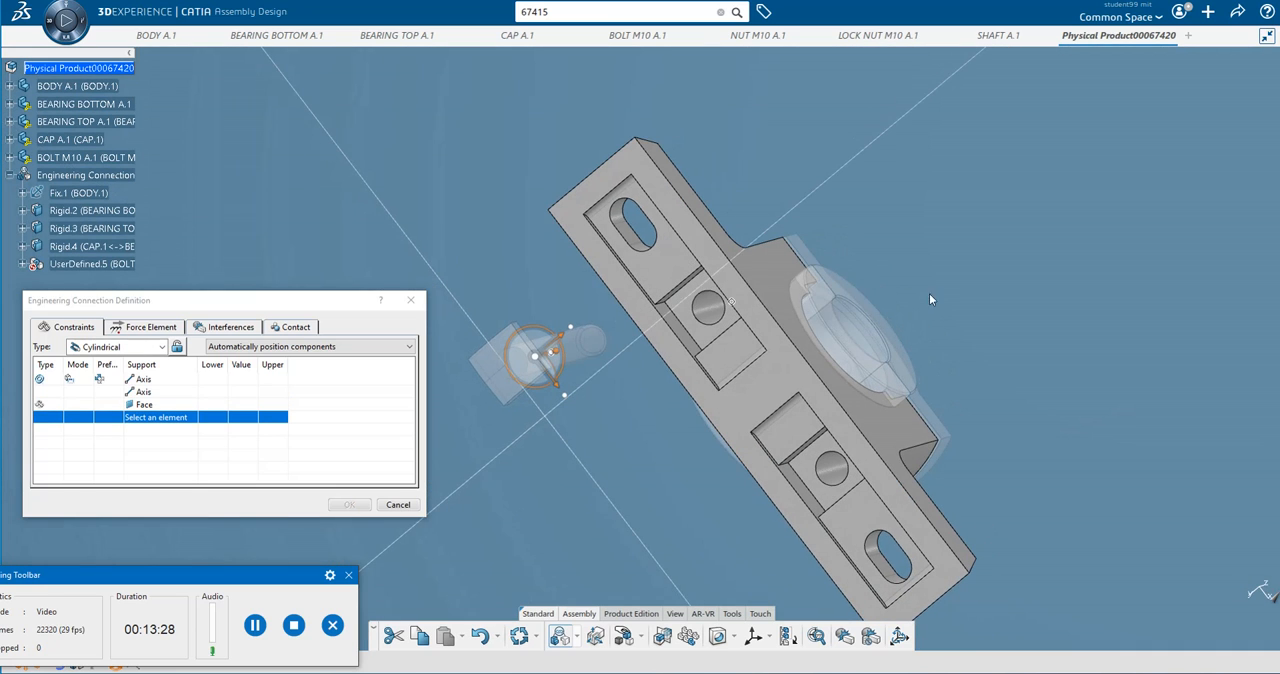
pyautogui.click(686, 310)
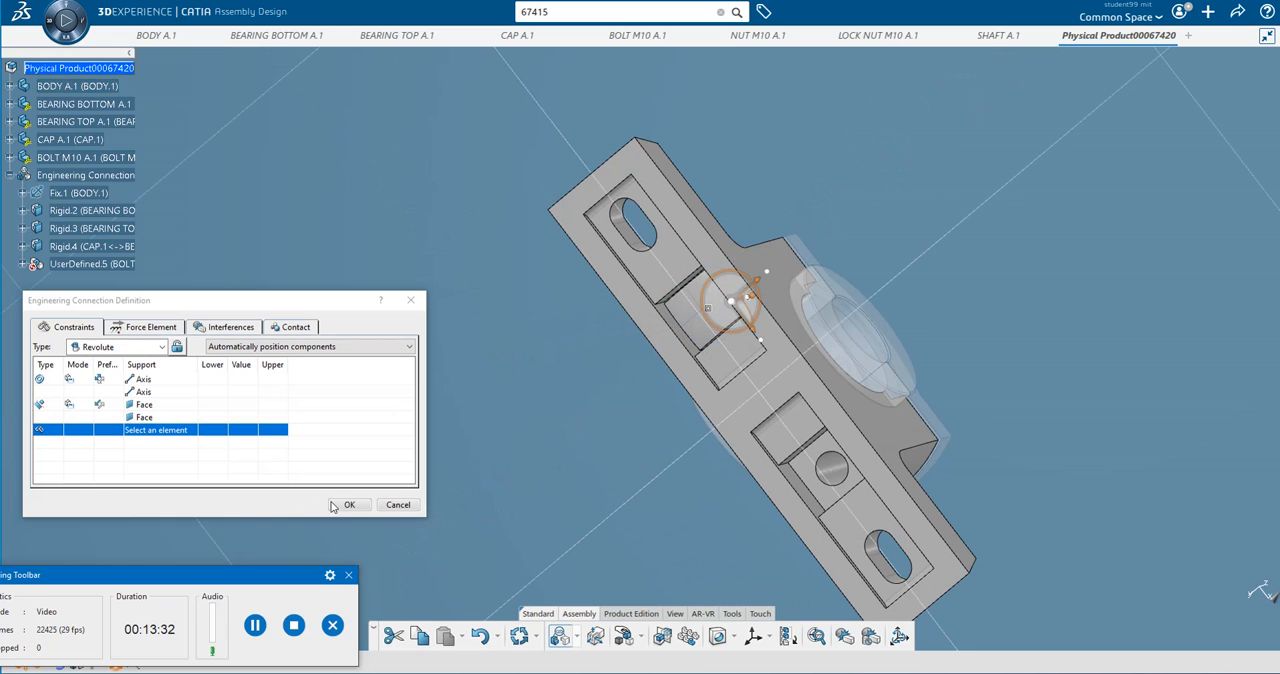
pyautogui.click(348, 505)
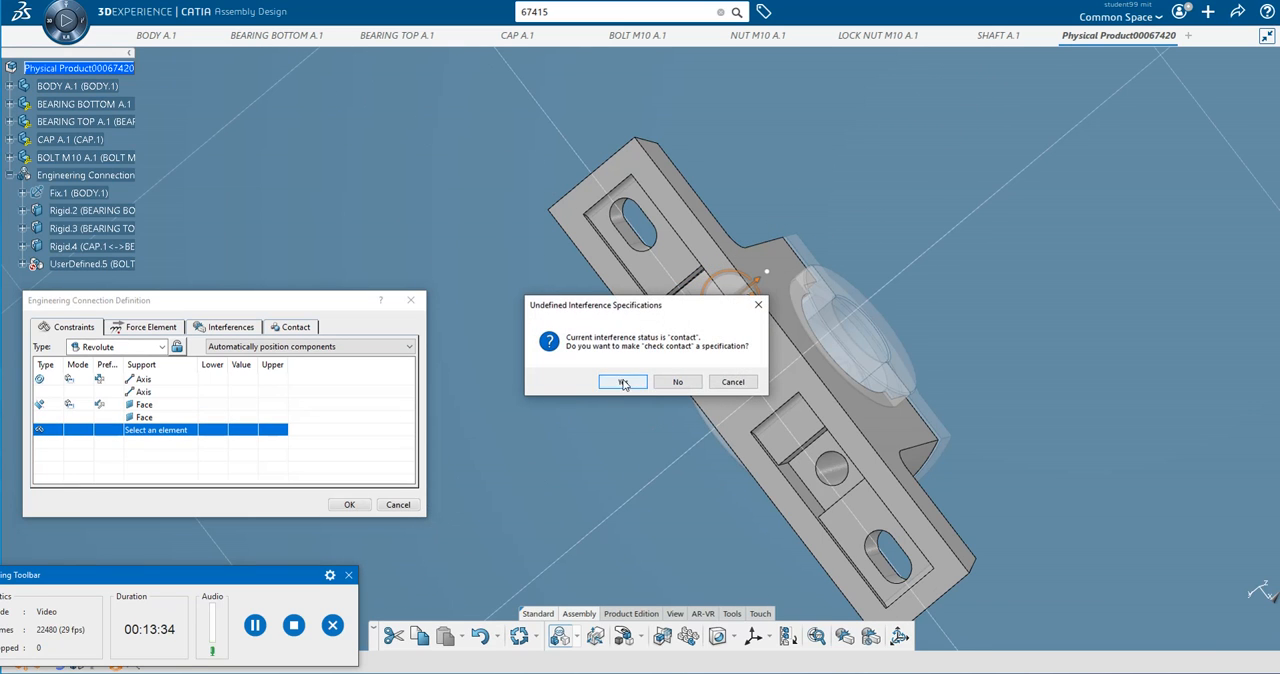
pyautogui.click(620, 382)
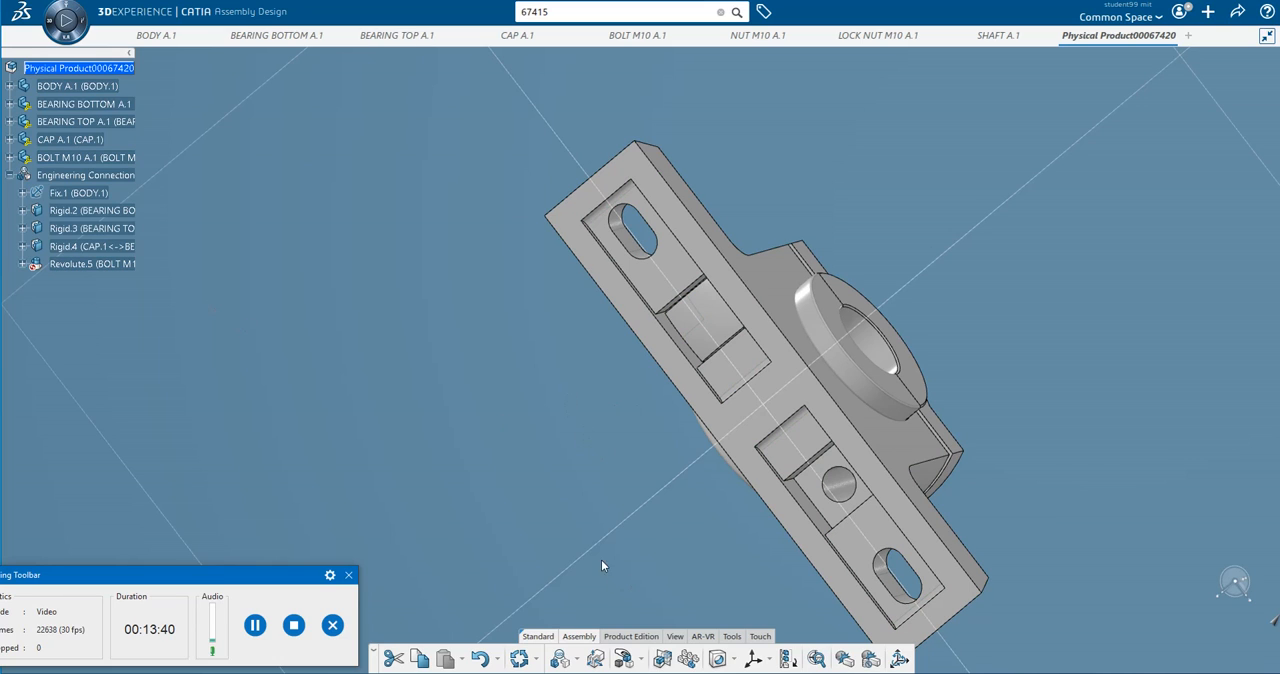
# Manipulate the M10 bolt around the Z axis with respect to constraints, turning its head askew in the recess.
pyautogui.click(642, 662)
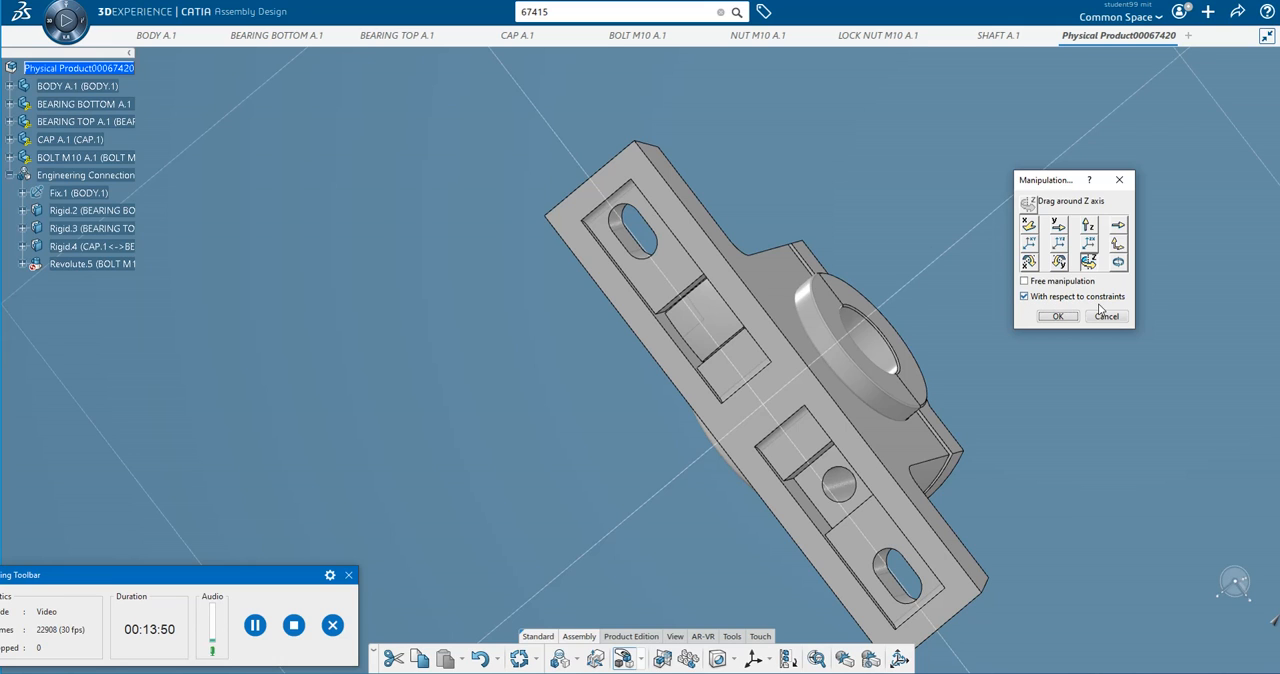
pyautogui.moveTo(695, 319); pyautogui.dragTo(740, 404)
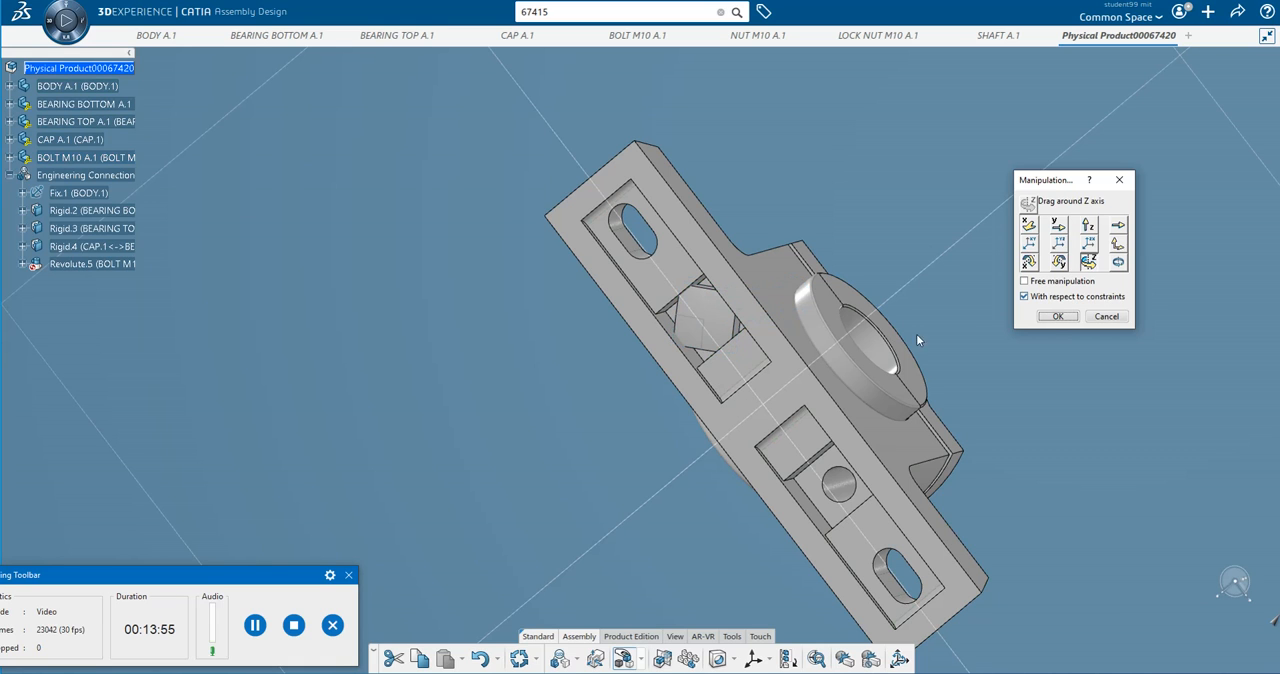
pyautogui.click(1056, 316)
# Add a parallelism constraint between the recess side wall and the bolt head's side face, and update the assembly.
pyautogui.scroll(5, 562, 365)
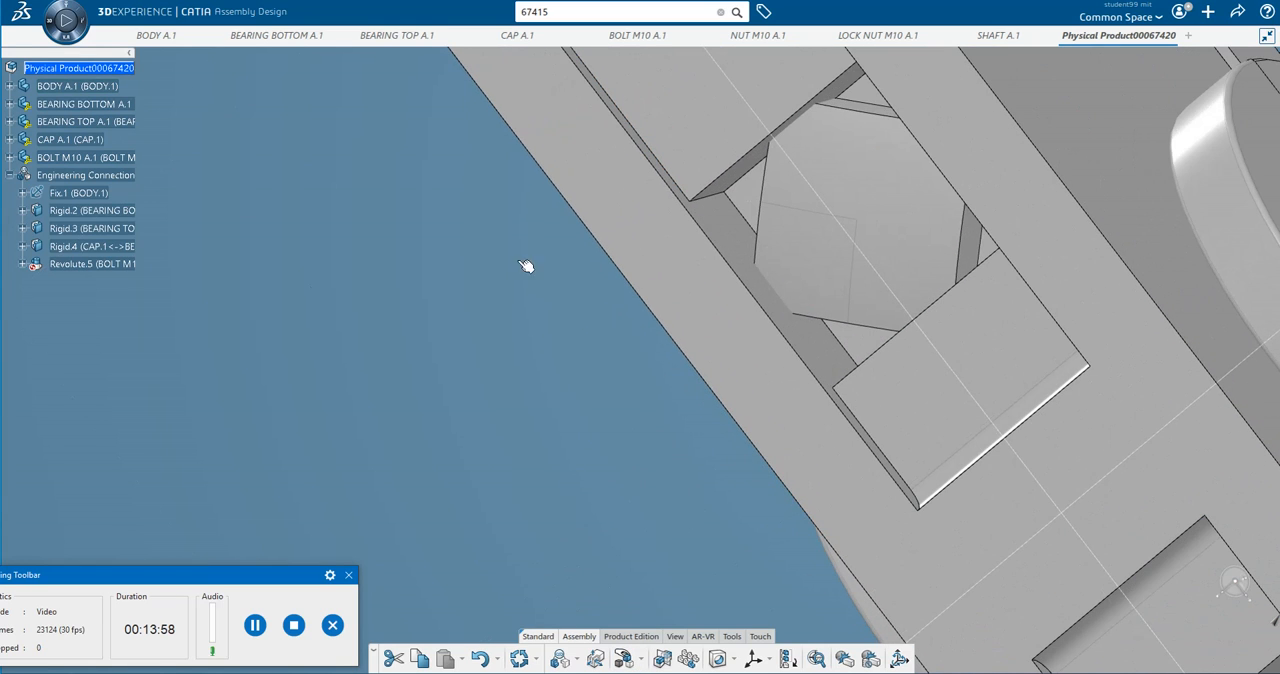
pyautogui.click(22, 266)
pyautogui.click(72, 283)
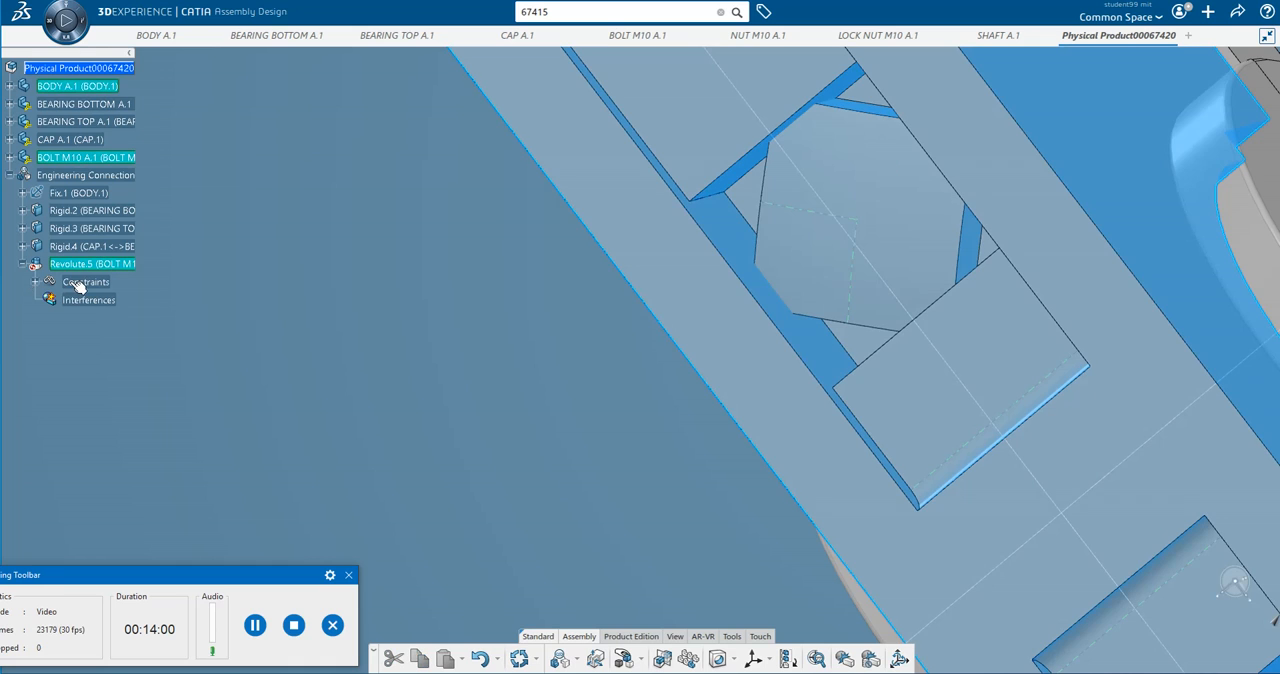
pyautogui.click(742, 241)
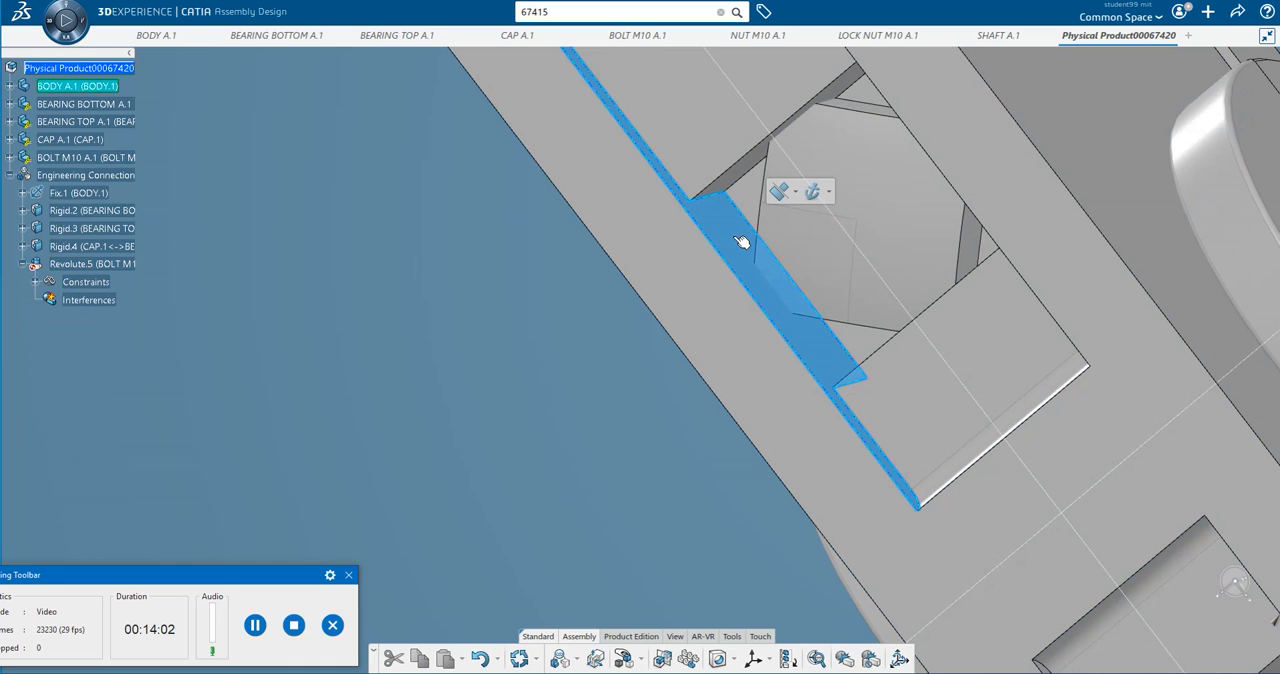
pyautogui.moveTo(752, 203); pyautogui.dragTo(518, 296, button='middle')
pyautogui.moveTo(368, 278); pyautogui.dragTo(938, 328, button='middle')
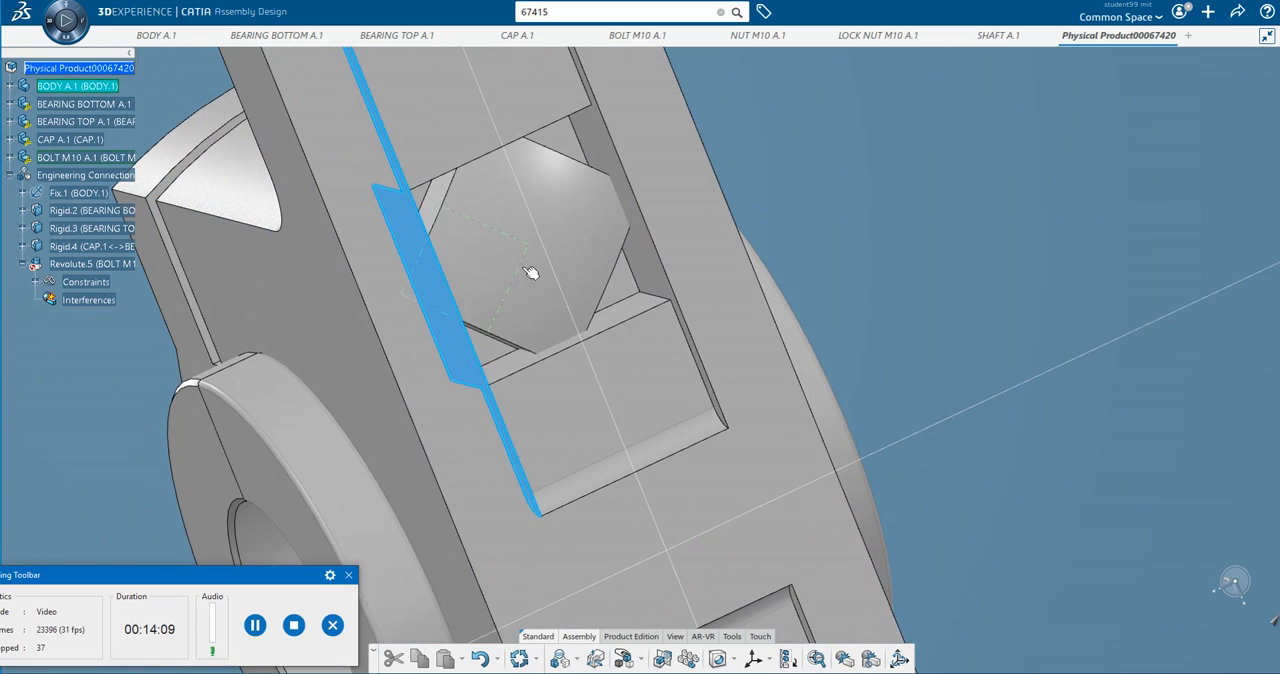
pyautogui.click(441, 210)
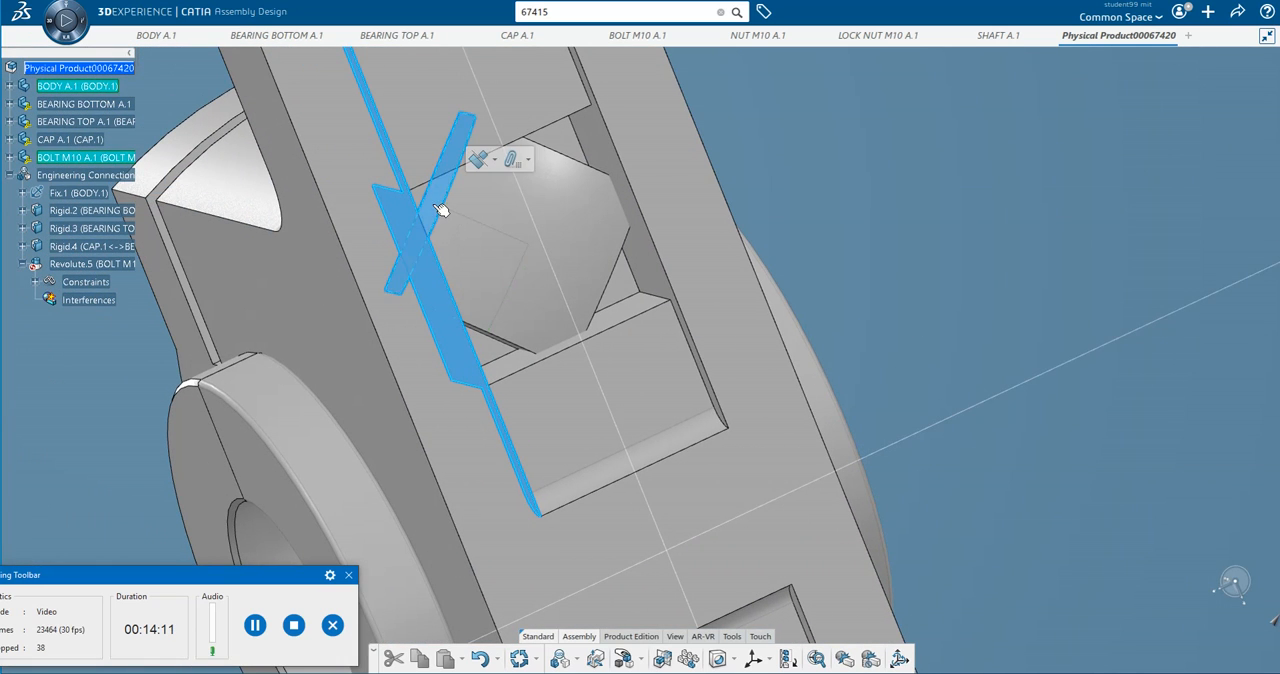
pyautogui.click(494, 160)
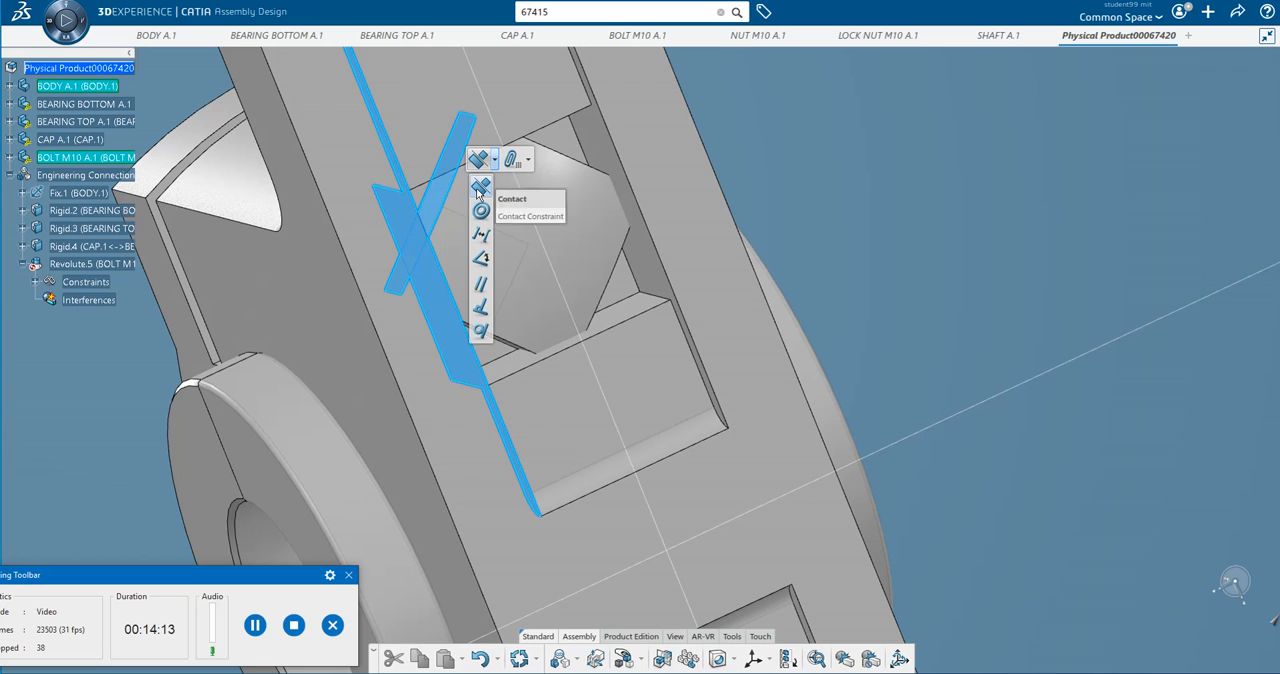
pyautogui.click(482, 283)
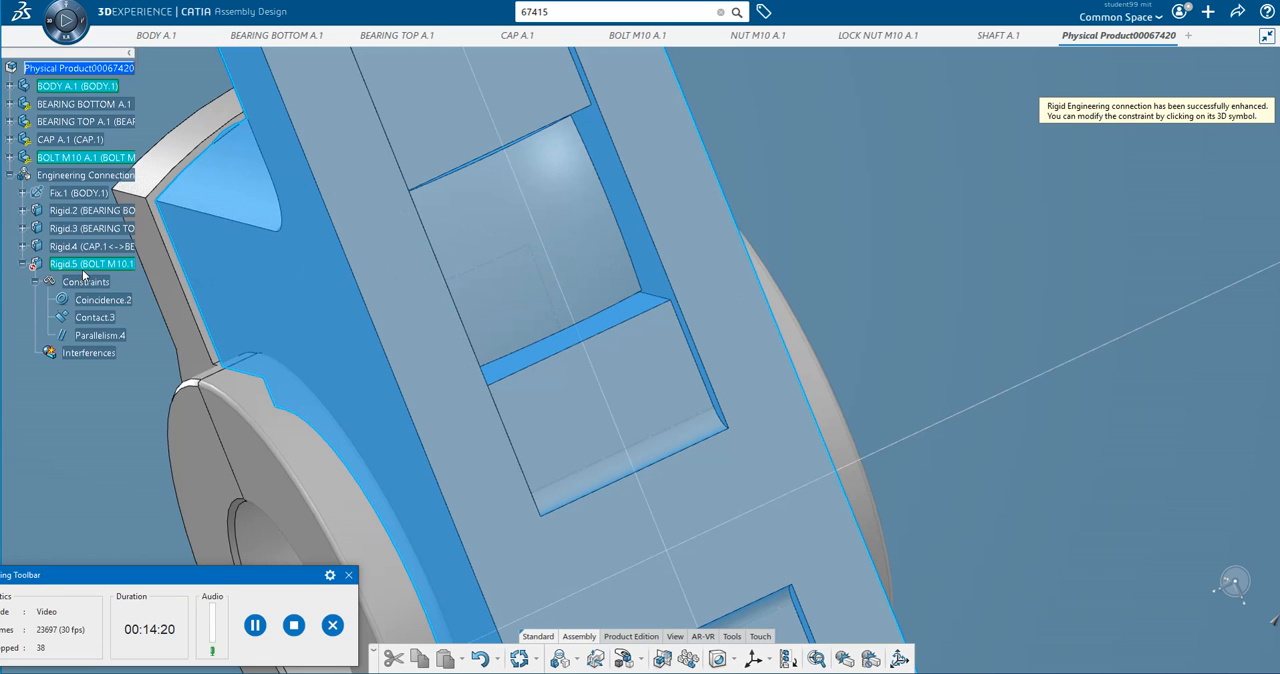
pyautogui.click(519, 659)
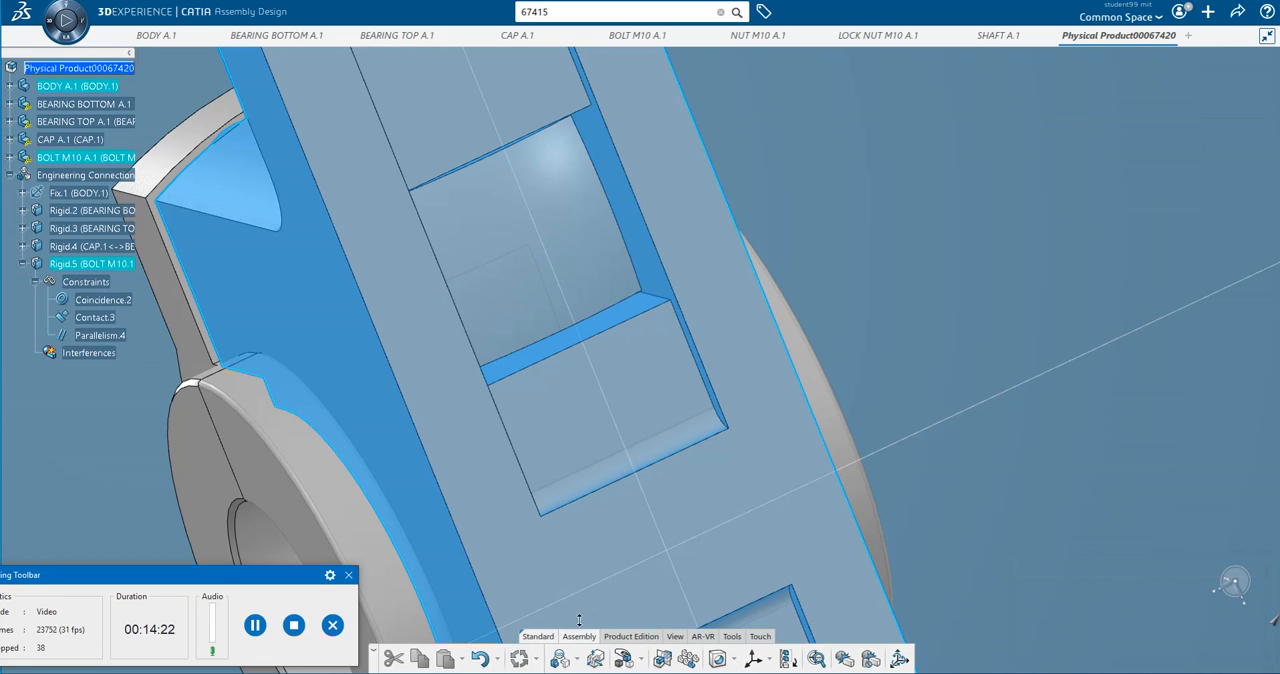
pyautogui.click(260, 629)
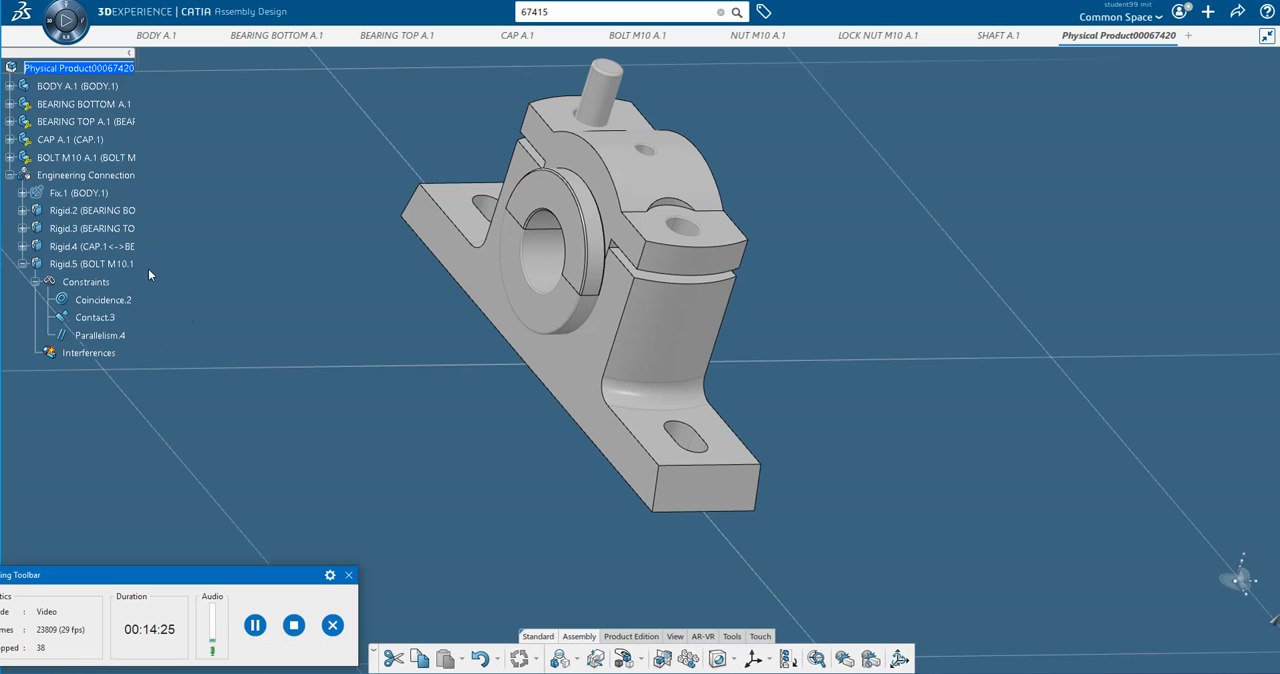
# Insert the existing 3D part NUT M10 A.1 into the root physical product.
pyautogui.rightClick(96, 72)
pyautogui.moveTo(226, 440)
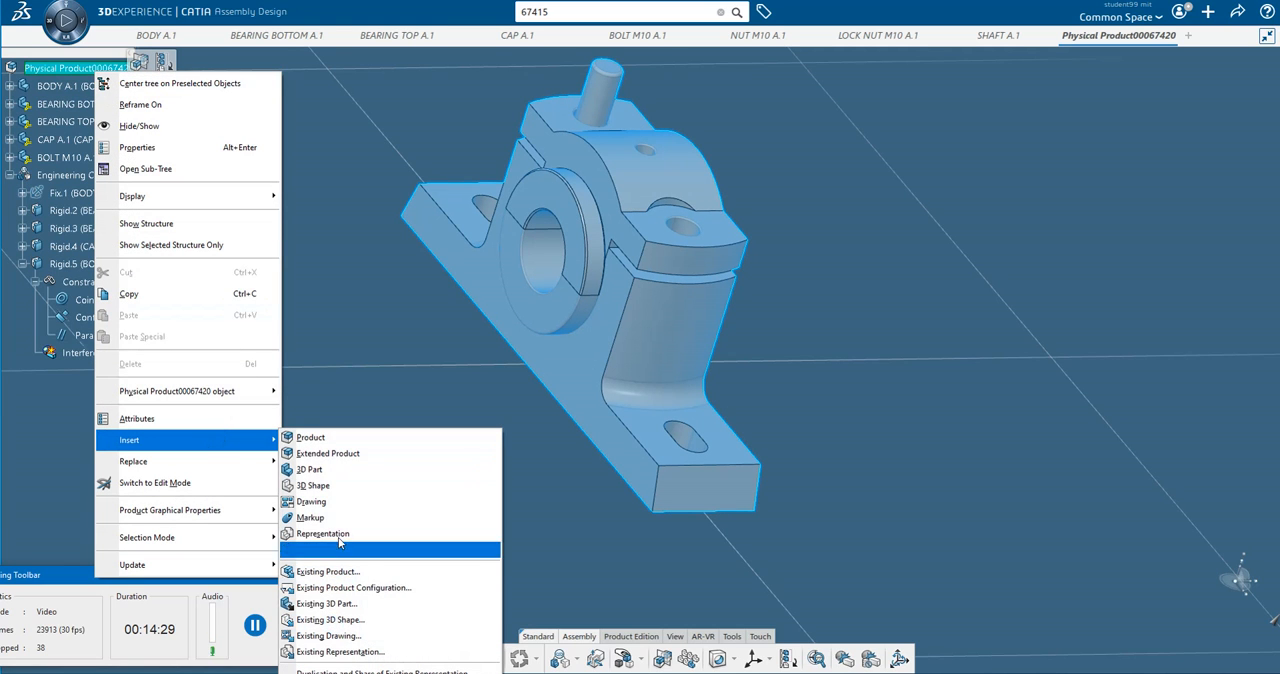
pyautogui.click(350, 604)
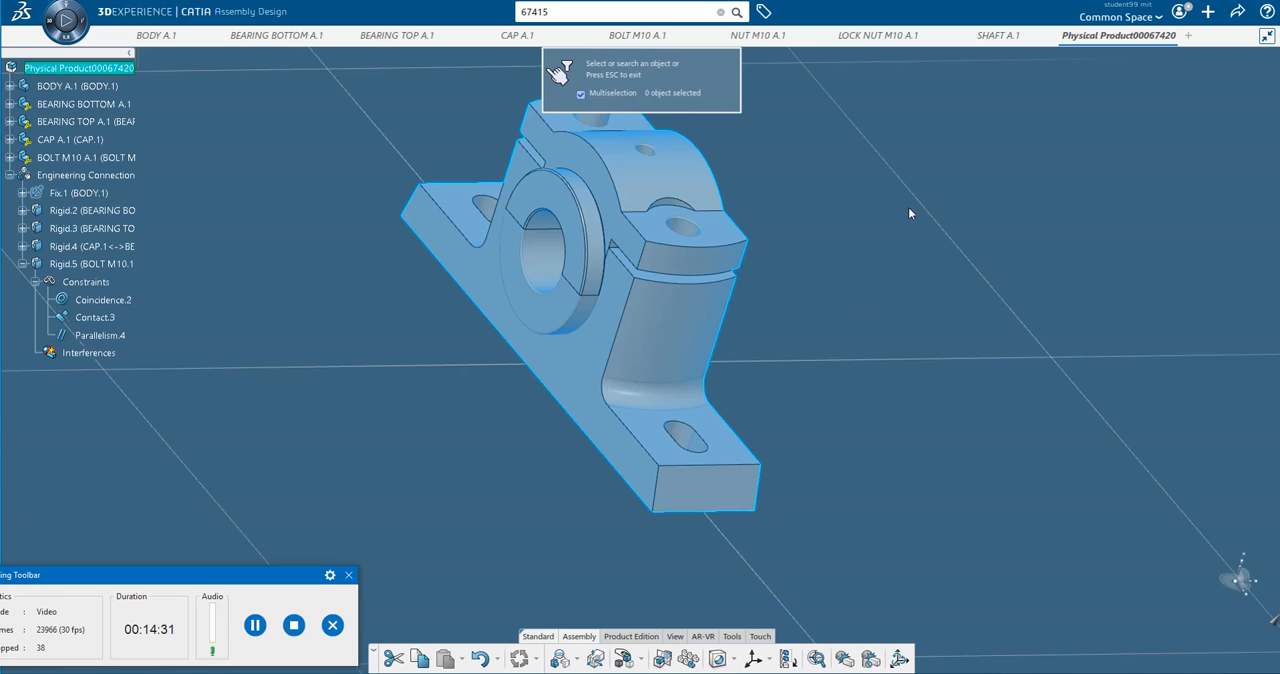
pyautogui.click(760, 36)
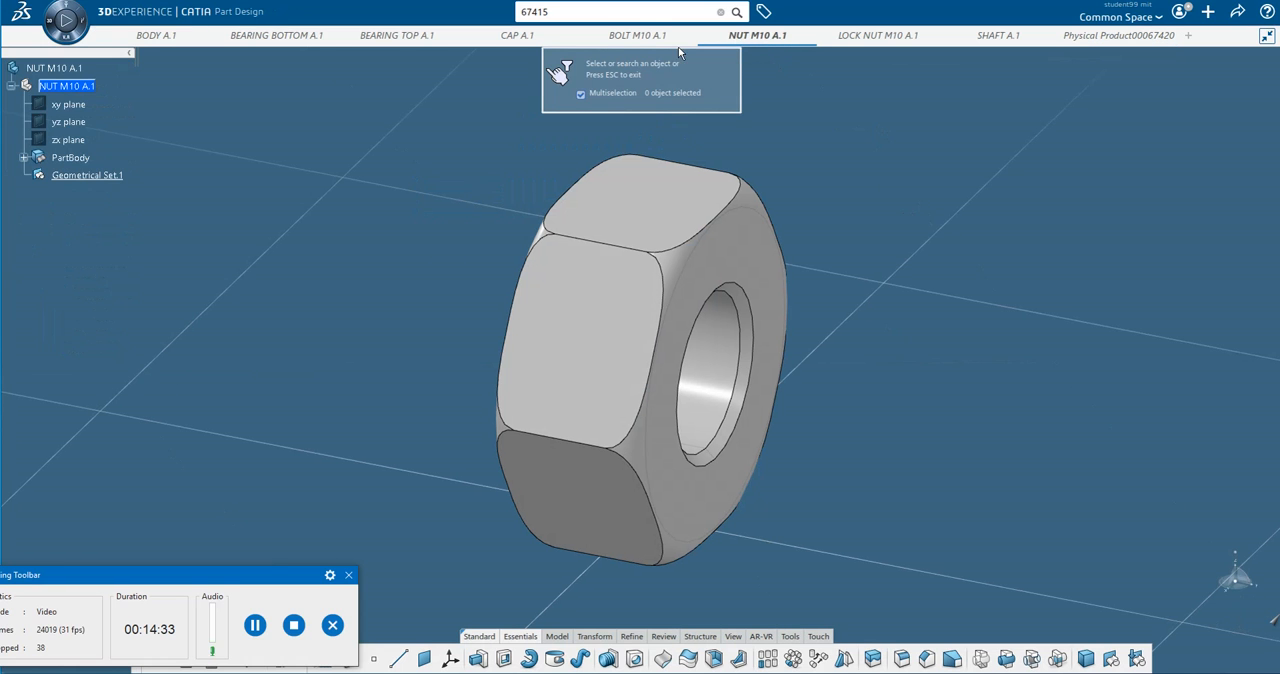
pyautogui.click(52, 68)
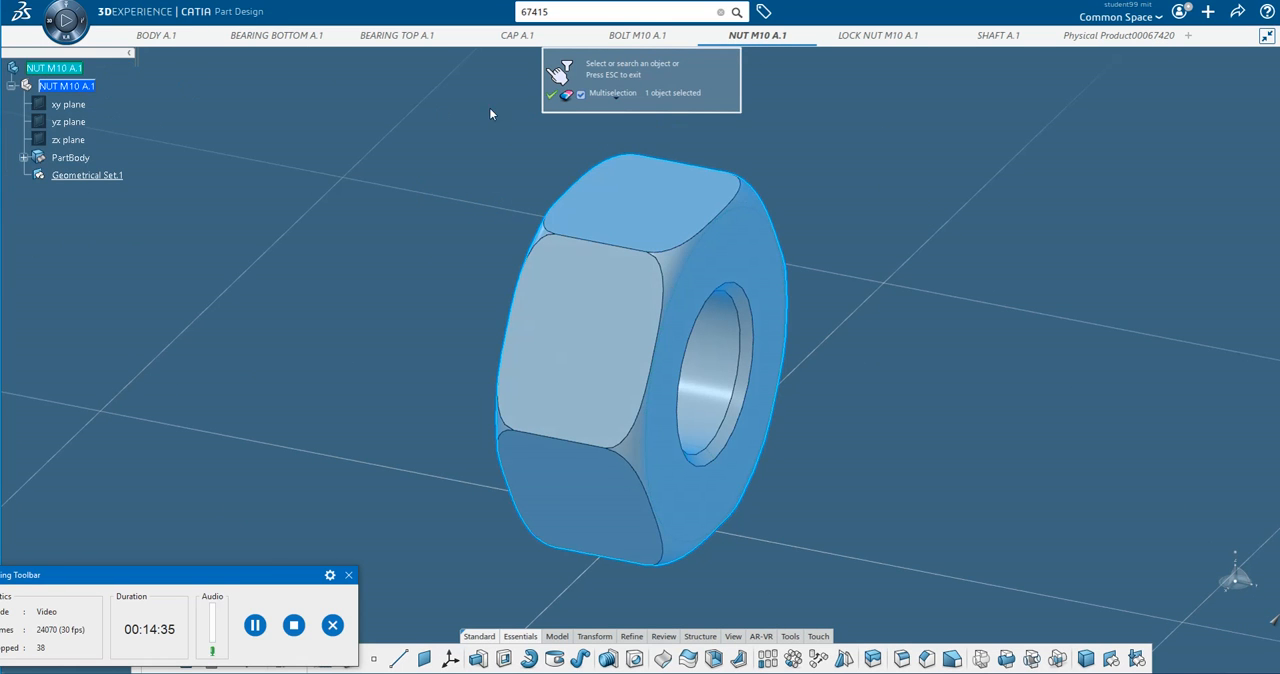
pyautogui.click(552, 96)
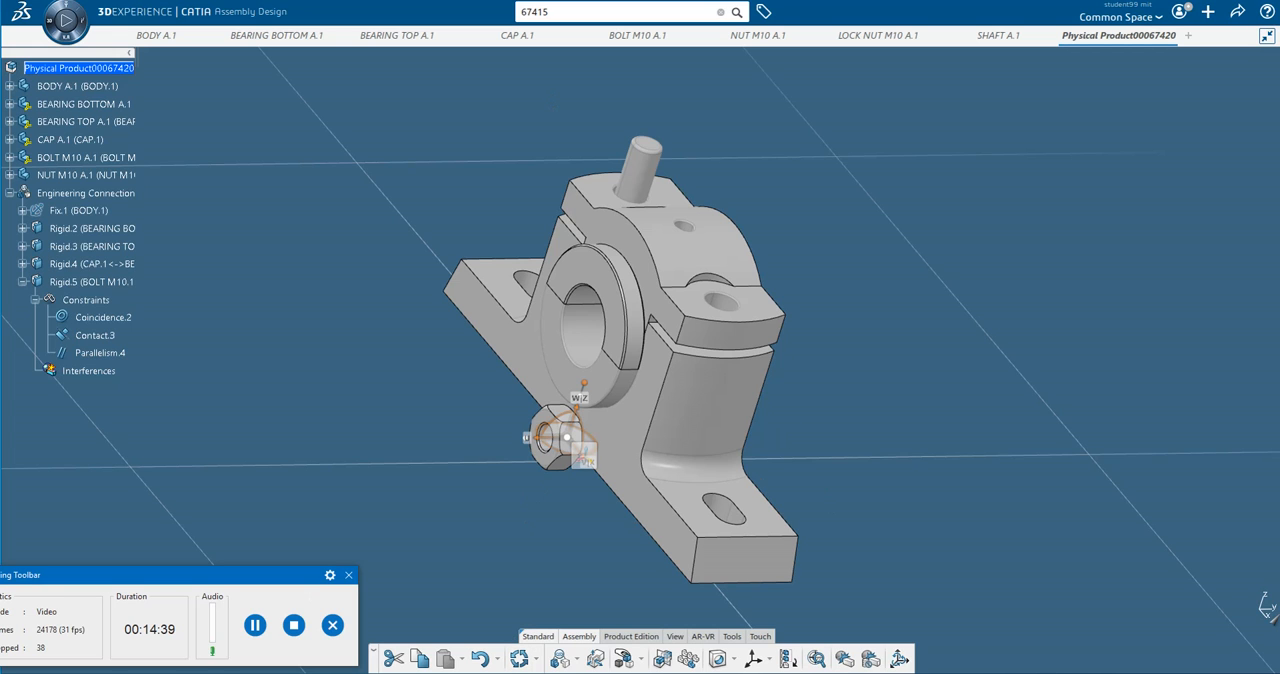
# Manipulate the M10 nut along the Z axis until it sits above the bolt's end.
pyautogui.click(641, 659)
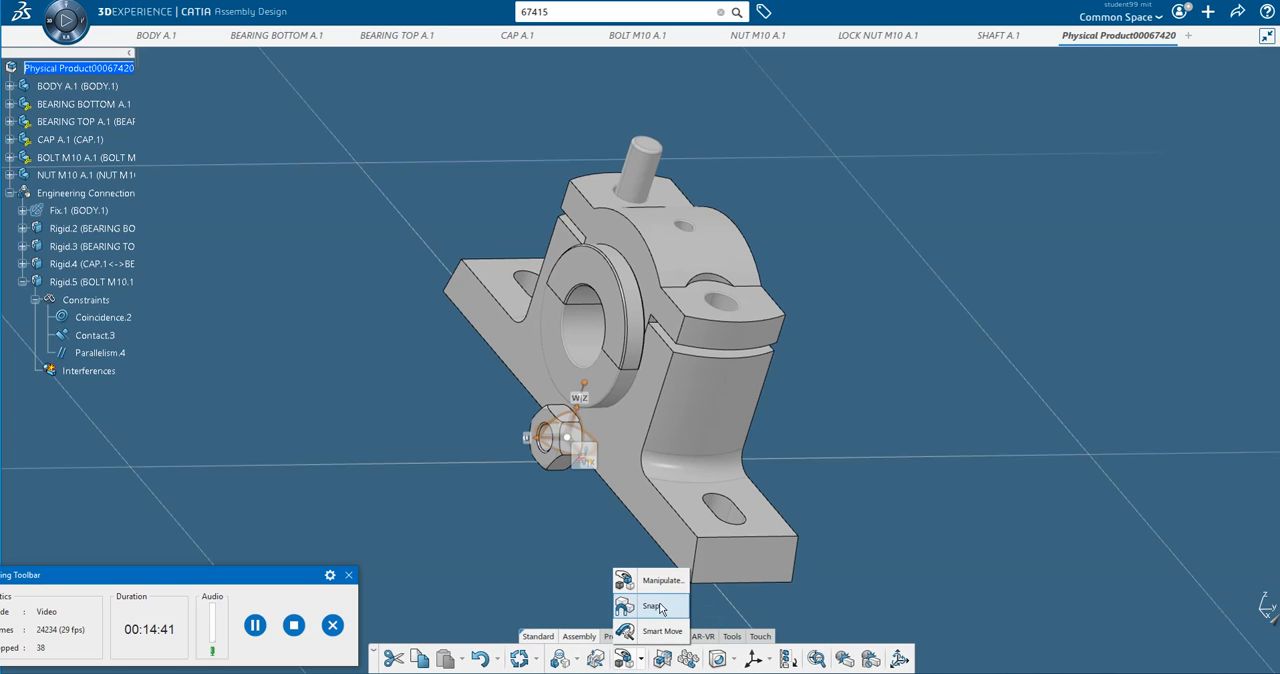
pyautogui.click(658, 582)
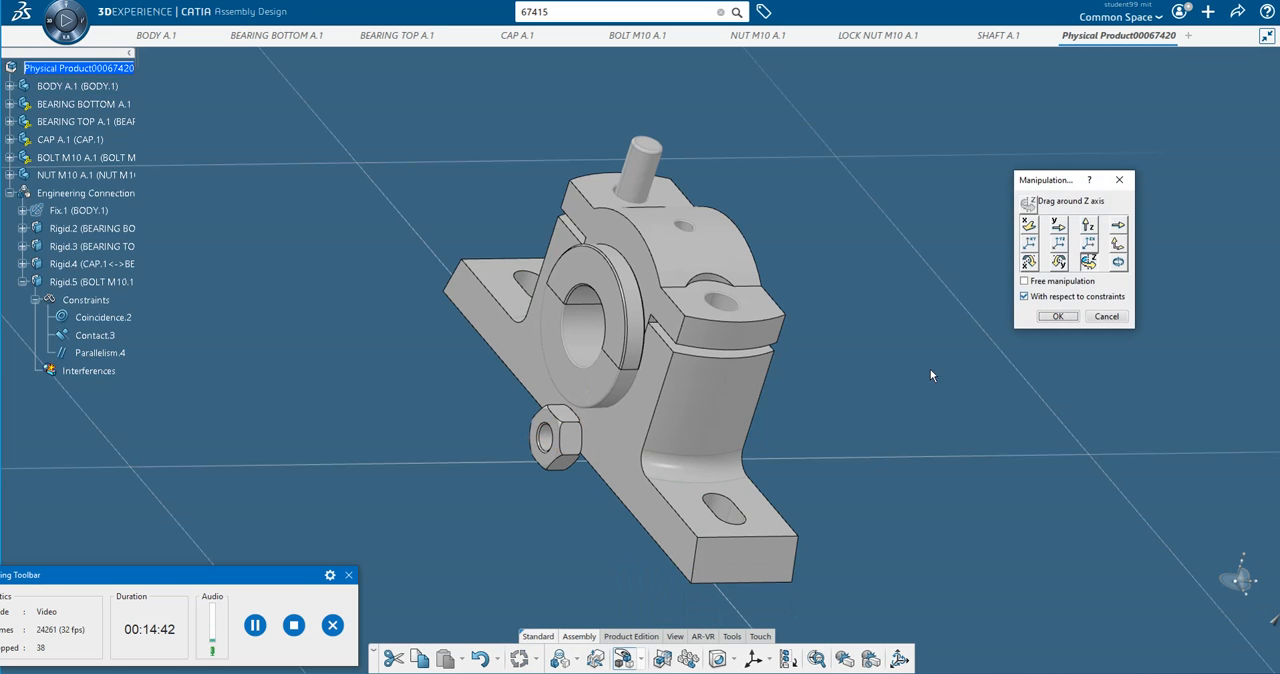
pyautogui.click(1088, 226)
pyautogui.moveTo(555, 450); pyautogui.dragTo(663, 112)
pyautogui.click(1057, 315)
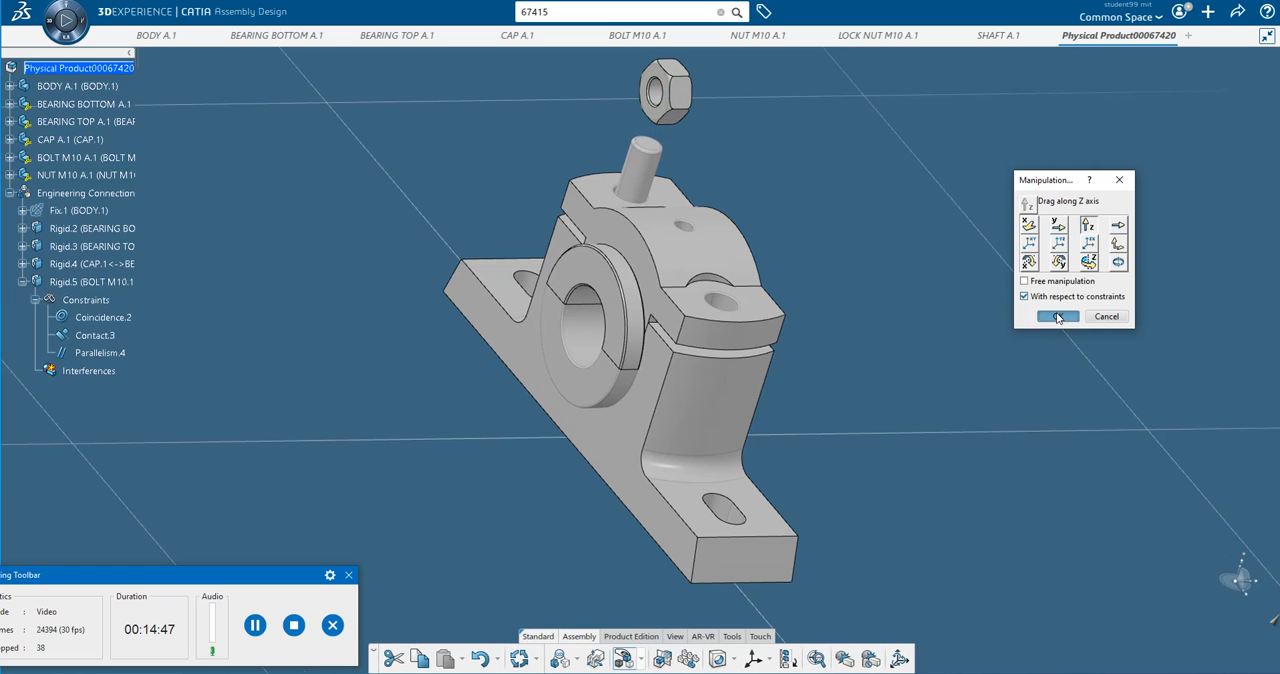
# Start an engineering connection and put the M10 nut's flat end face in contact with the cap's top face around the bolt.
pyautogui.click(577, 660)
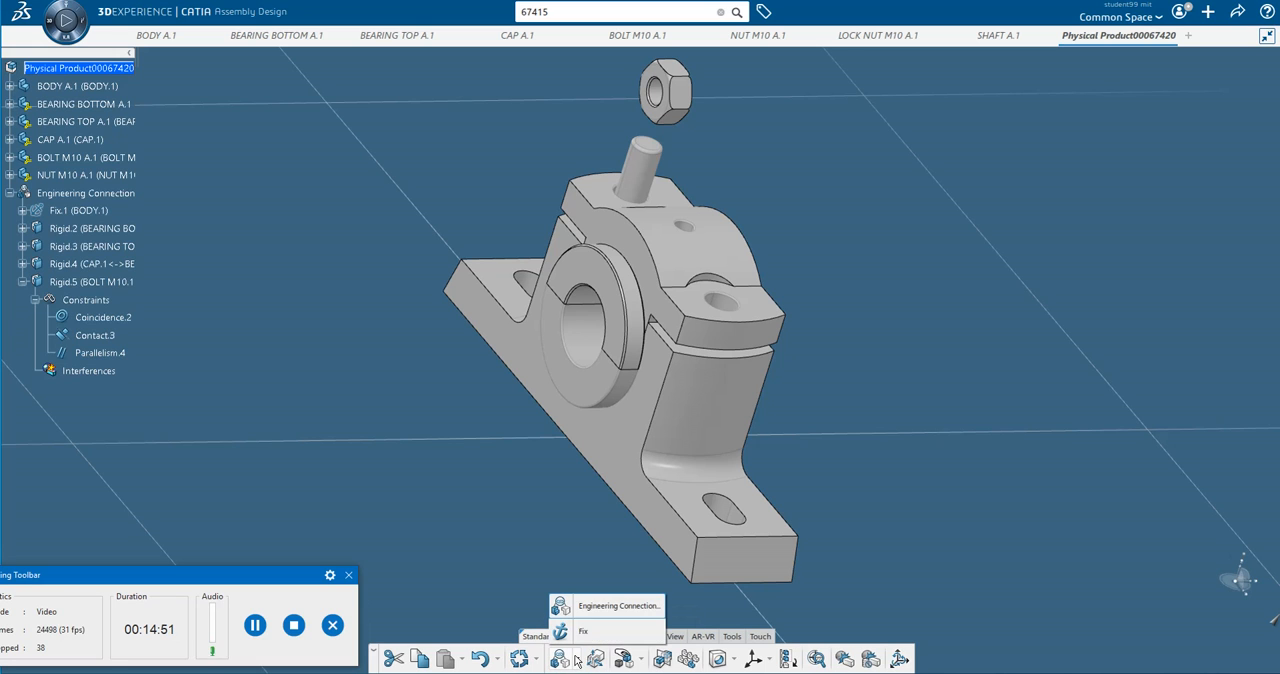
pyautogui.click(593, 607)
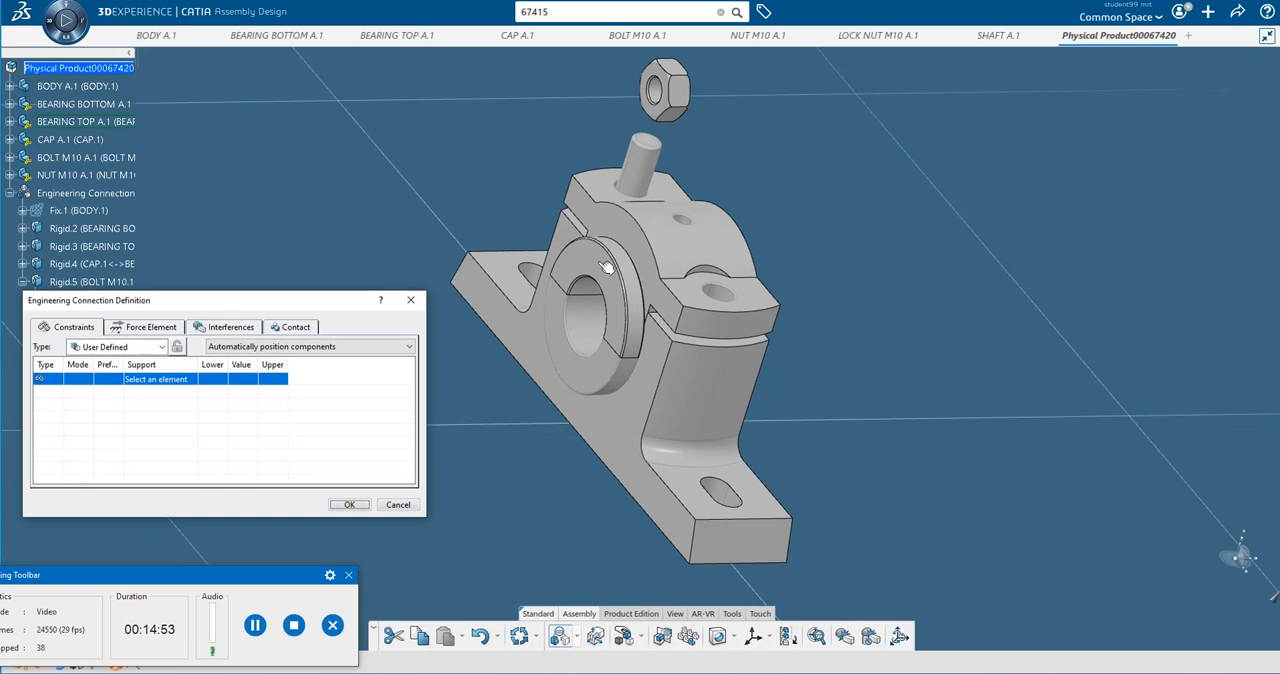
pyautogui.click(255, 626)
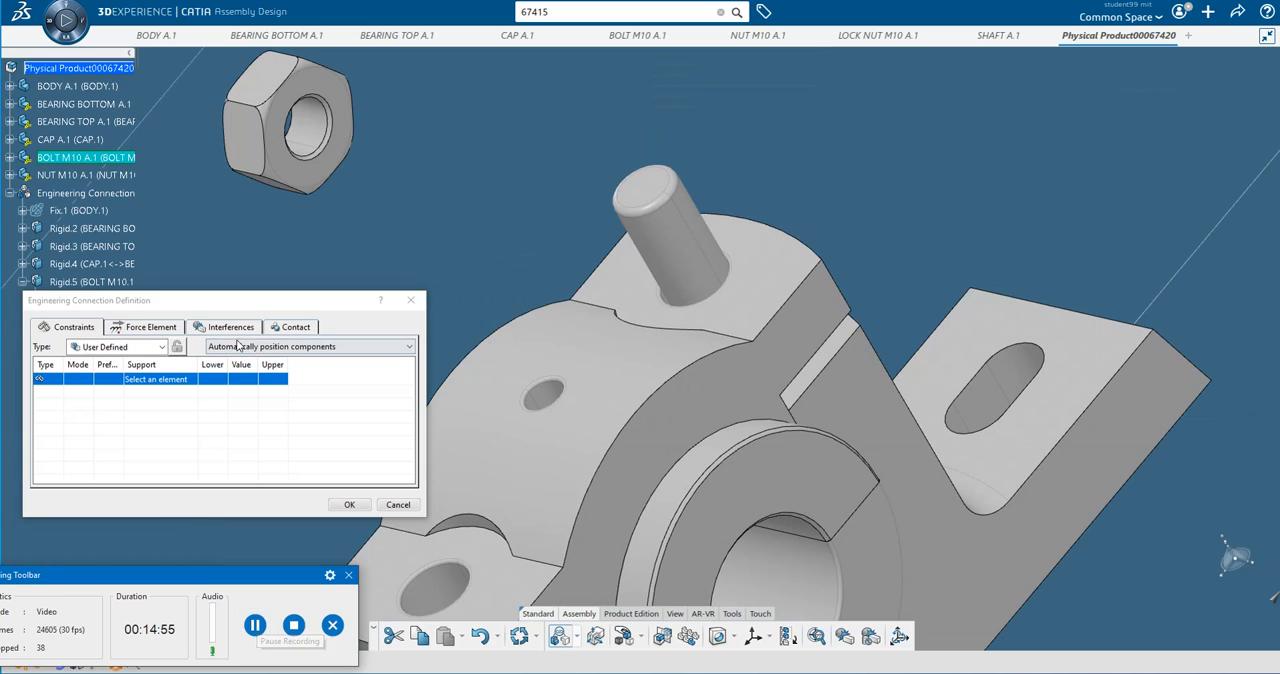
pyautogui.moveTo(248, 307); pyautogui.dragTo(1102, 104)
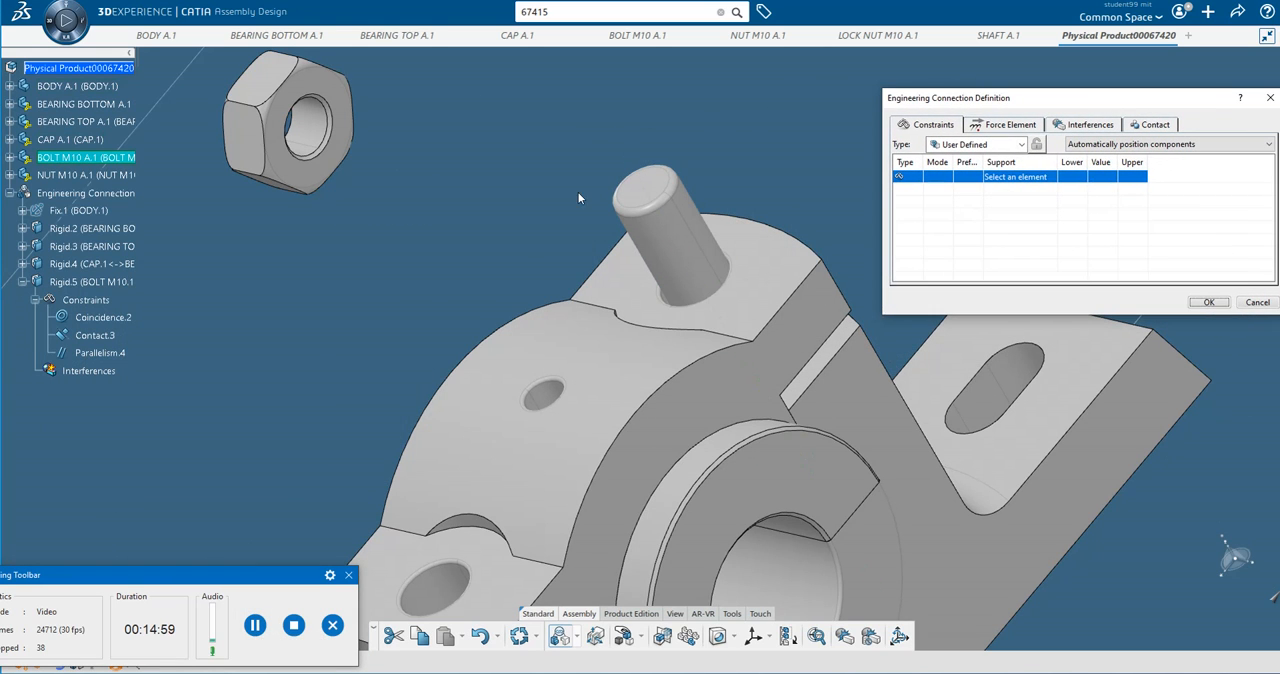
pyautogui.click(334, 91)
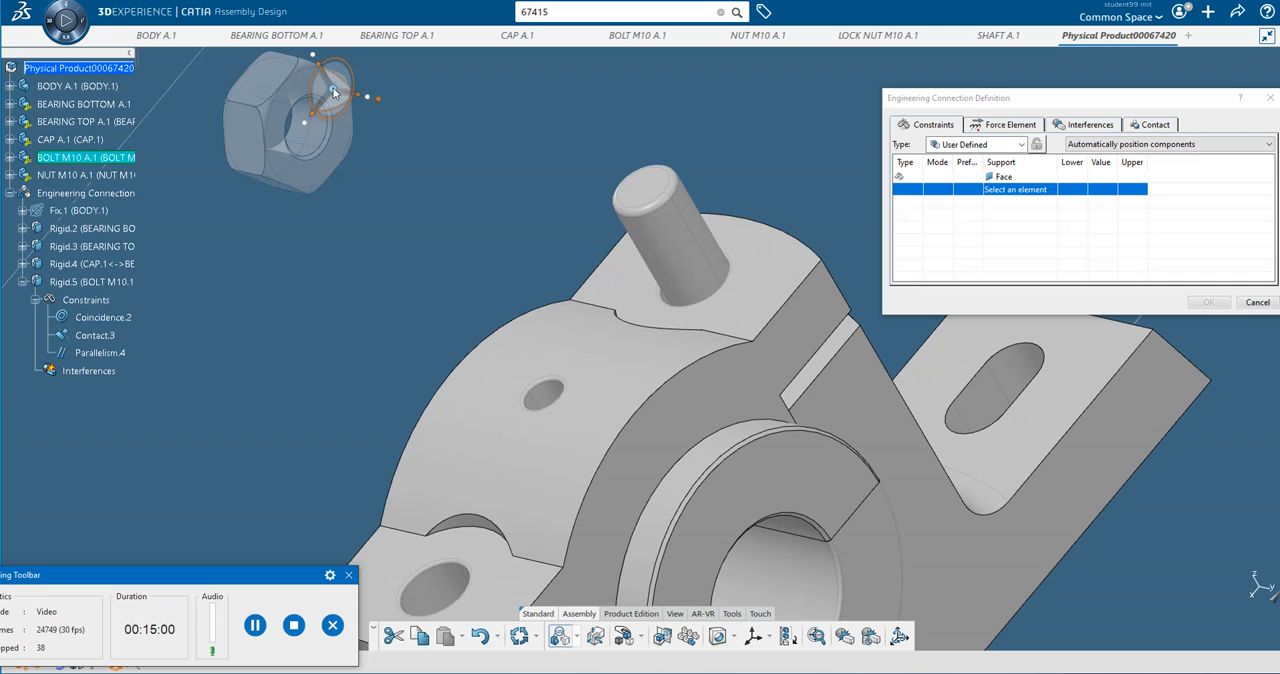
pyautogui.click(758, 320)
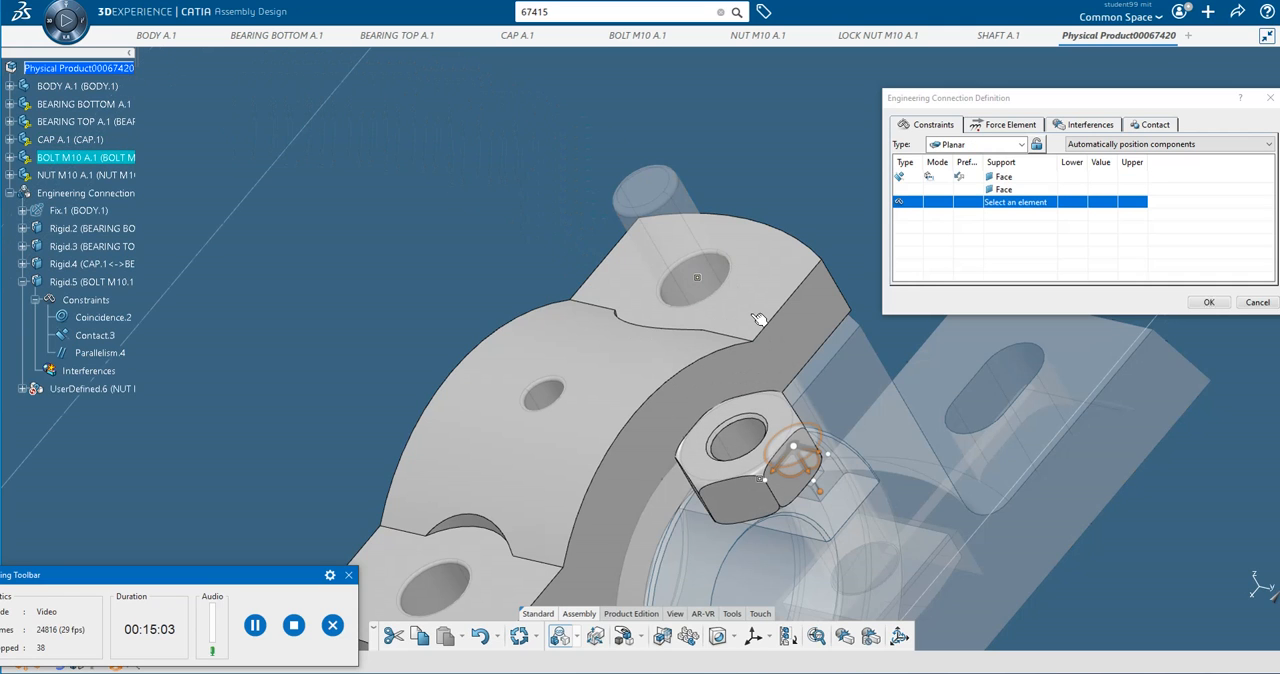
# Make the M10 nut's axis coincident with the cap's bolt hole axis and accept the revolute connection with the interference specification.
pyautogui.click(750, 450)
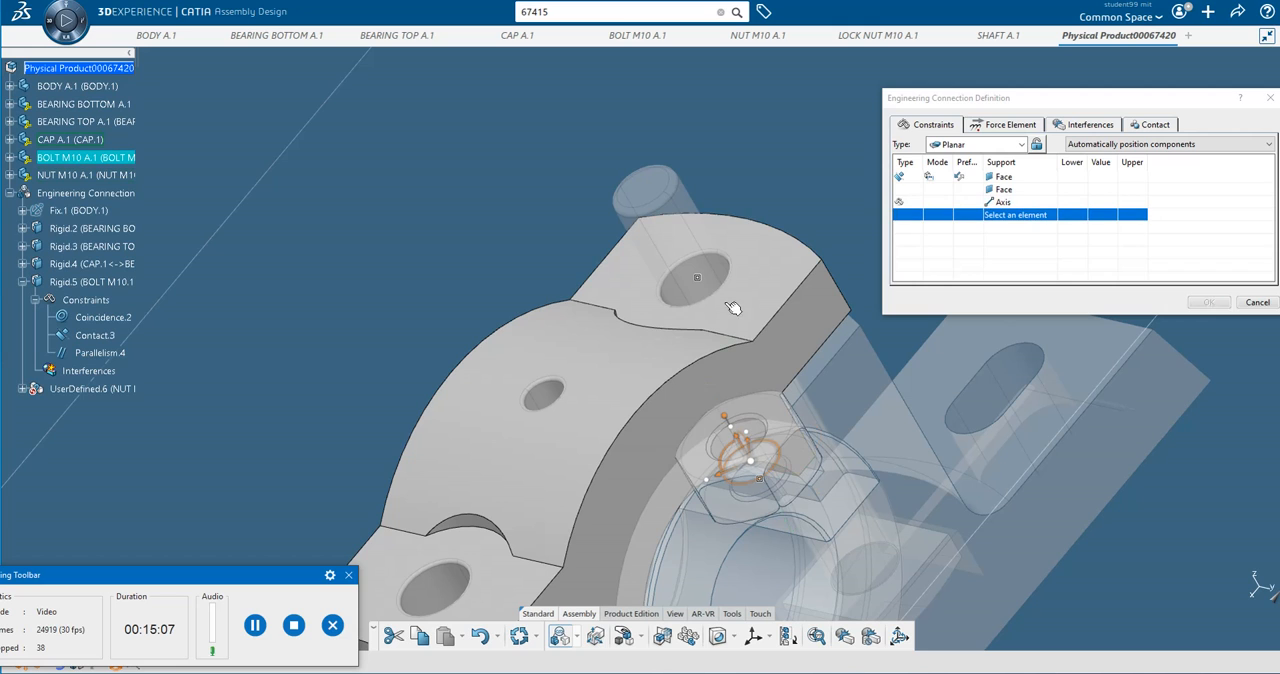
pyautogui.click(710, 288)
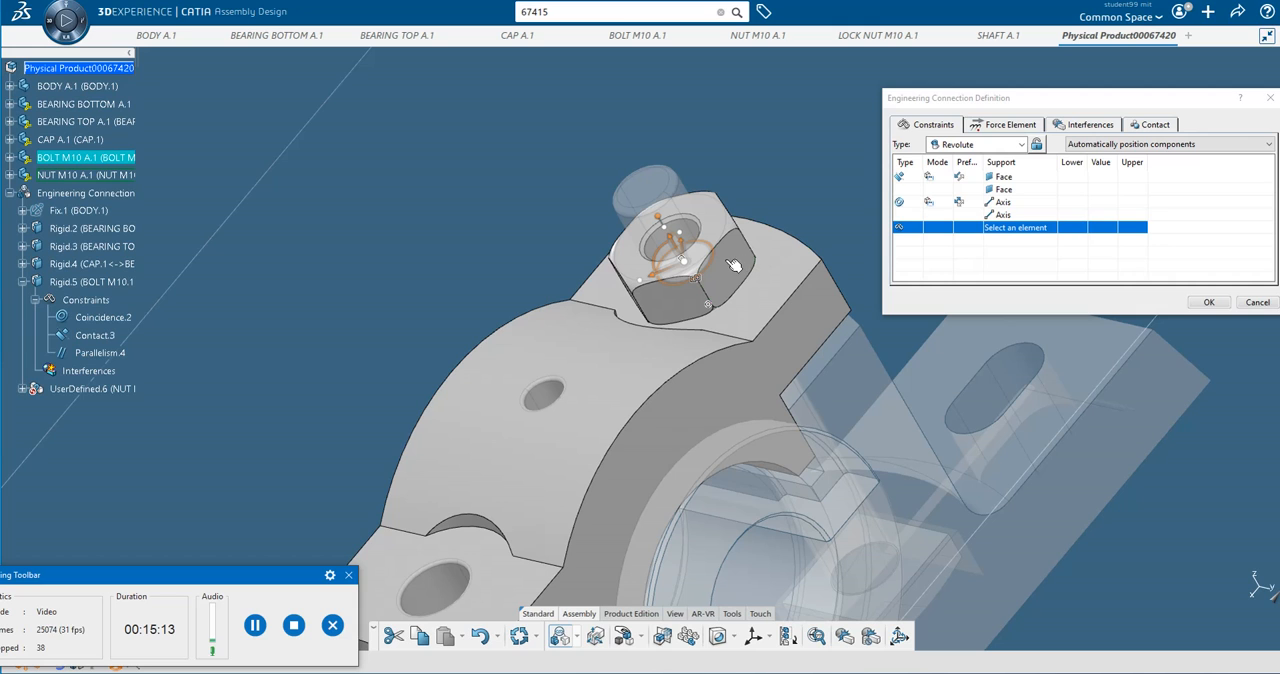
pyautogui.click(1209, 303)
pyautogui.click(622, 382)
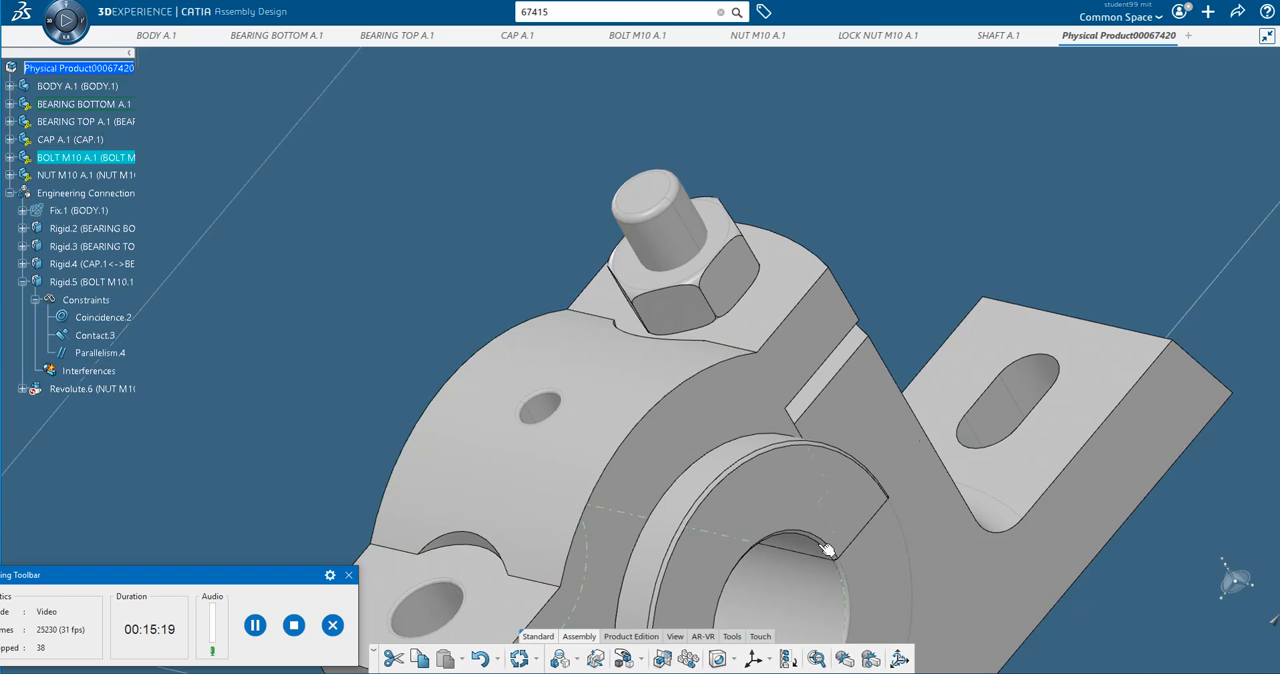
# Rotate the M10 nut slightly around the Z axis with respect to its constraints.
pyautogui.click(640, 662)
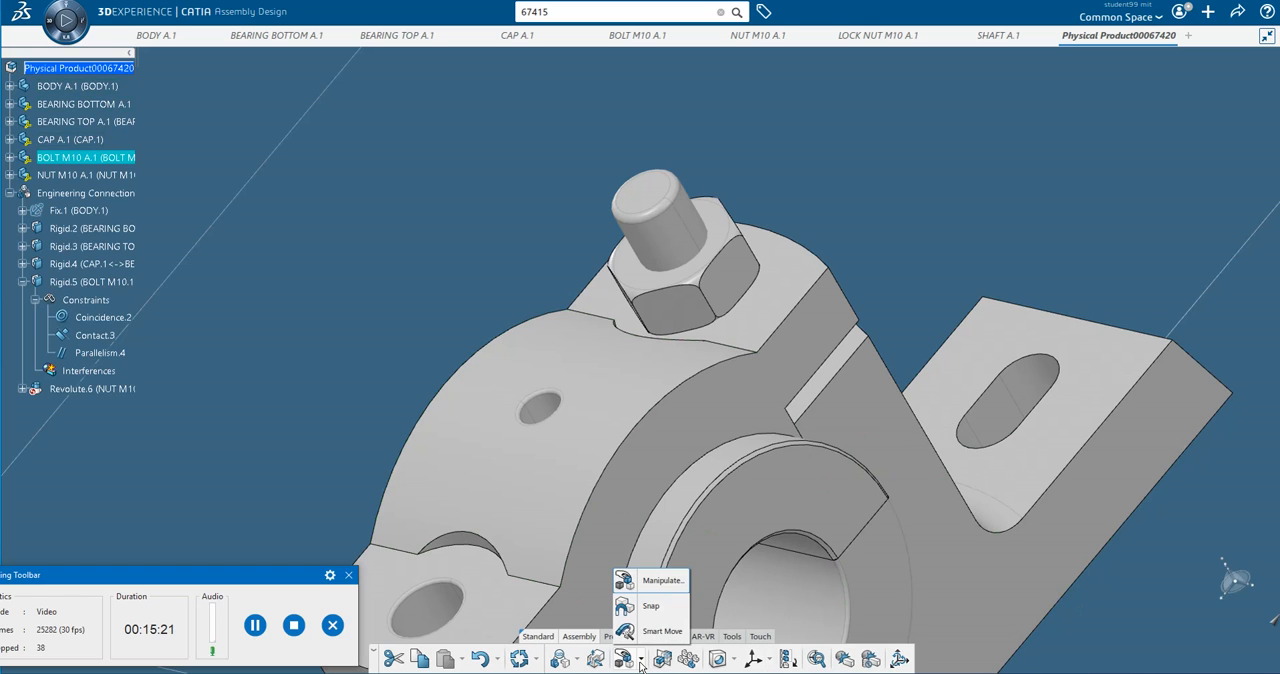
pyautogui.click(666, 586)
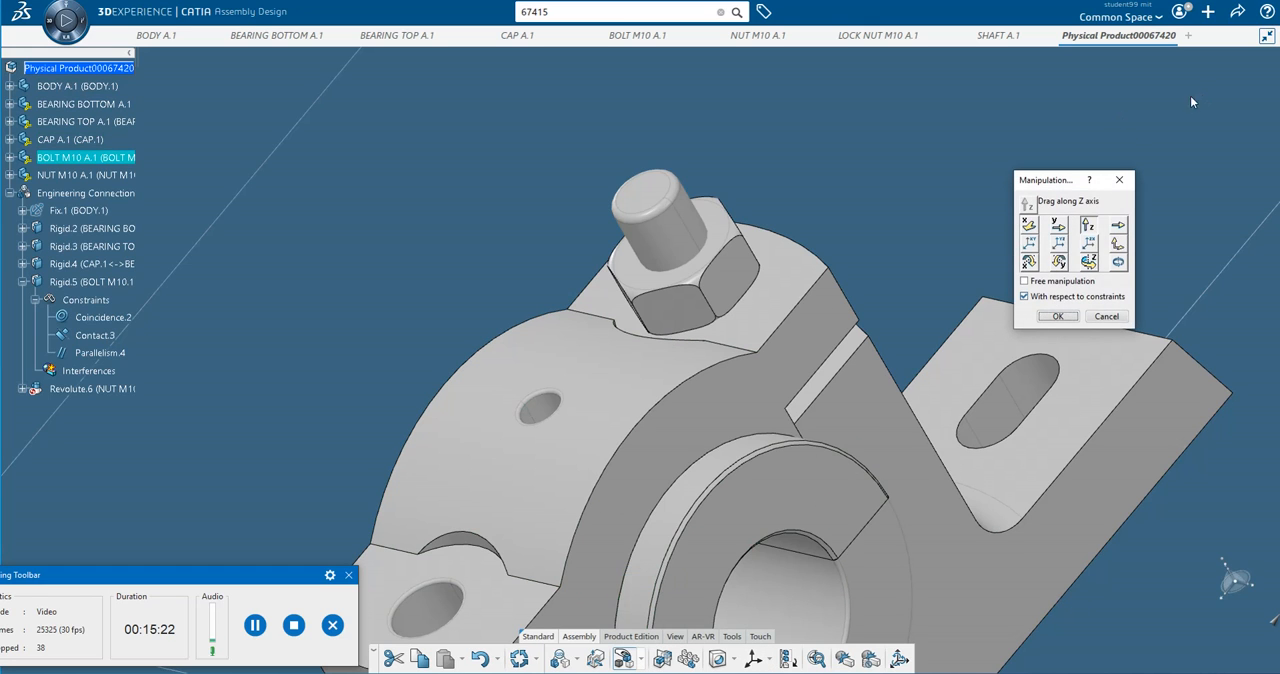
pyautogui.click(1087, 264)
pyautogui.moveTo(717, 263)
pyautogui.mouseDown()
pyautogui.moveTo(731, 266)
pyautogui.moveTo(749, 200)
pyautogui.moveTo(702, 286)
pyautogui.moveTo(737, 277)
pyautogui.mouseUp()
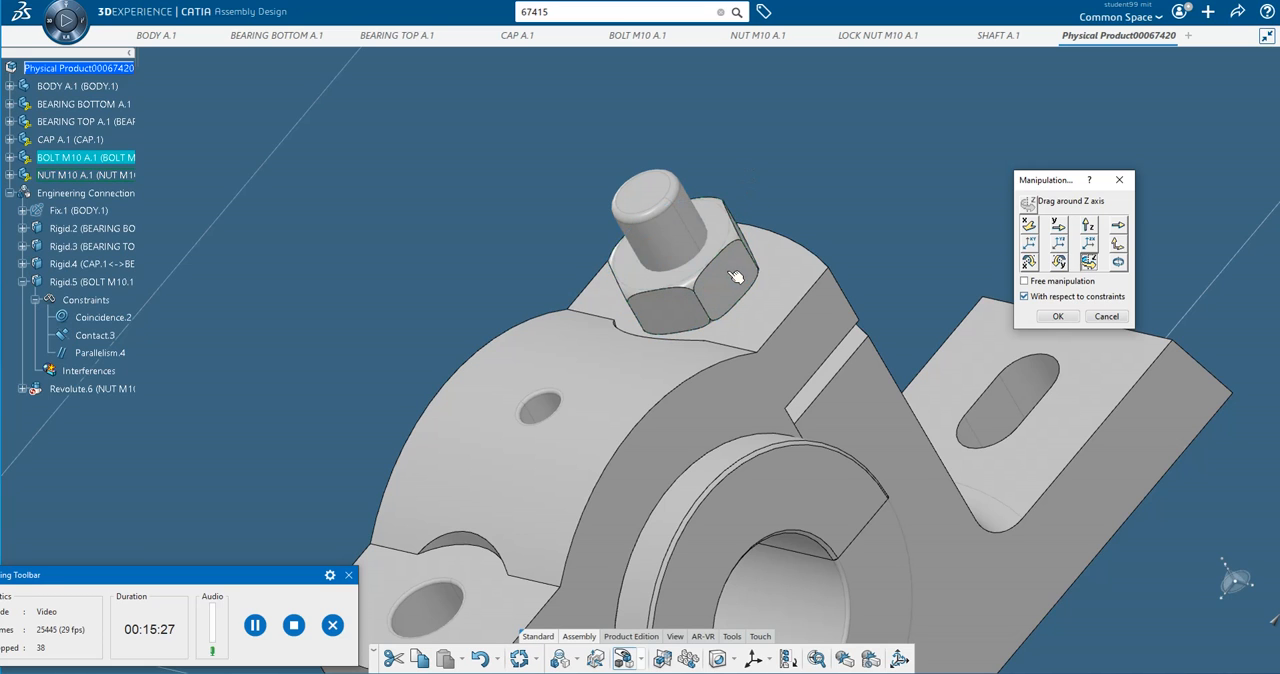
pyautogui.click(1058, 316)
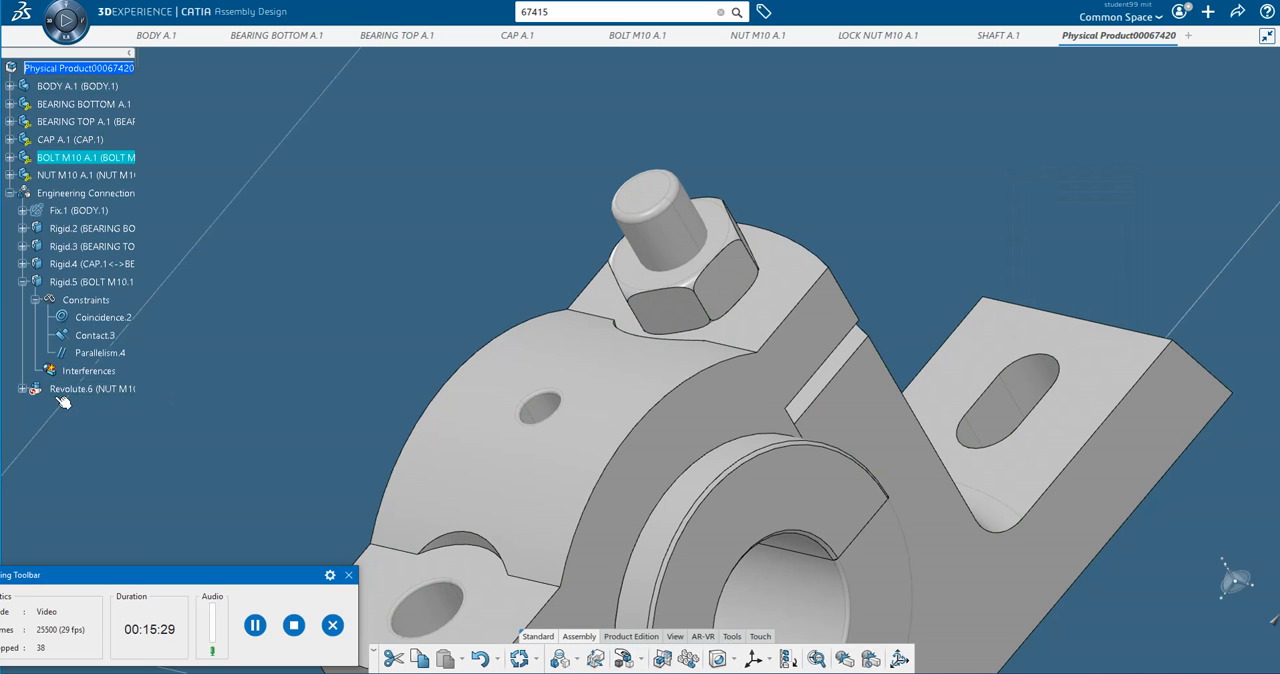
pyautogui.click(23, 389)
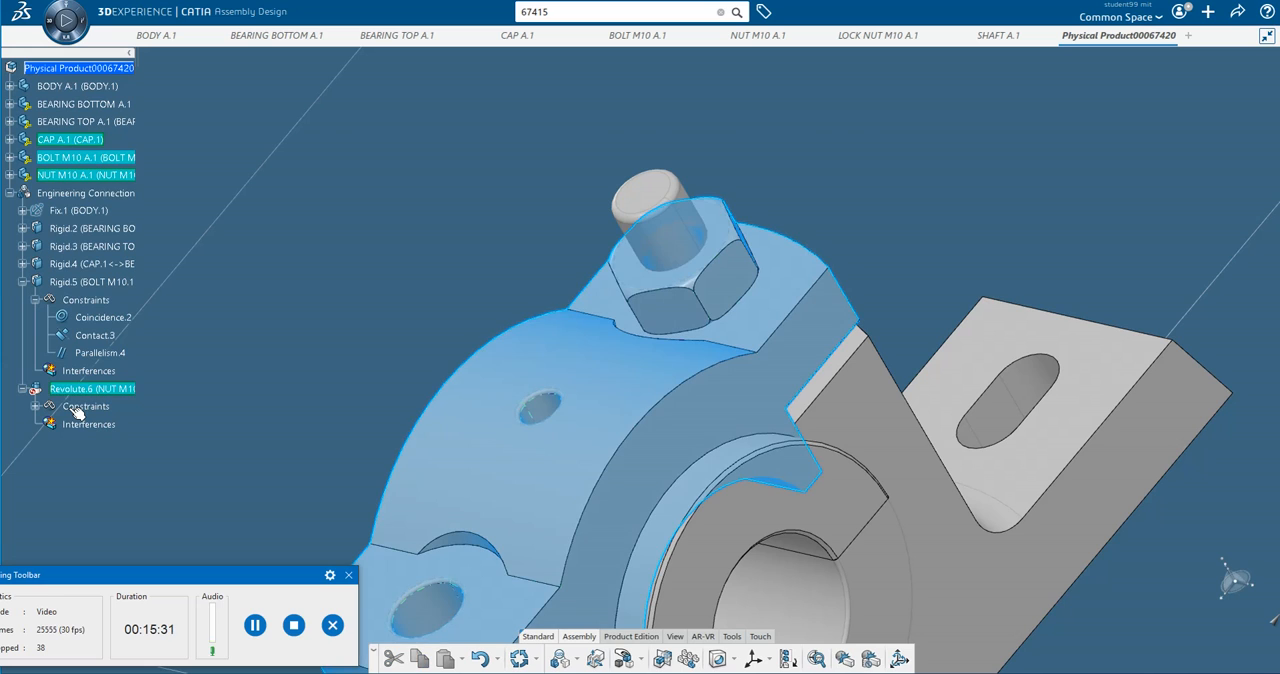
pyautogui.doubleClick(90, 410)
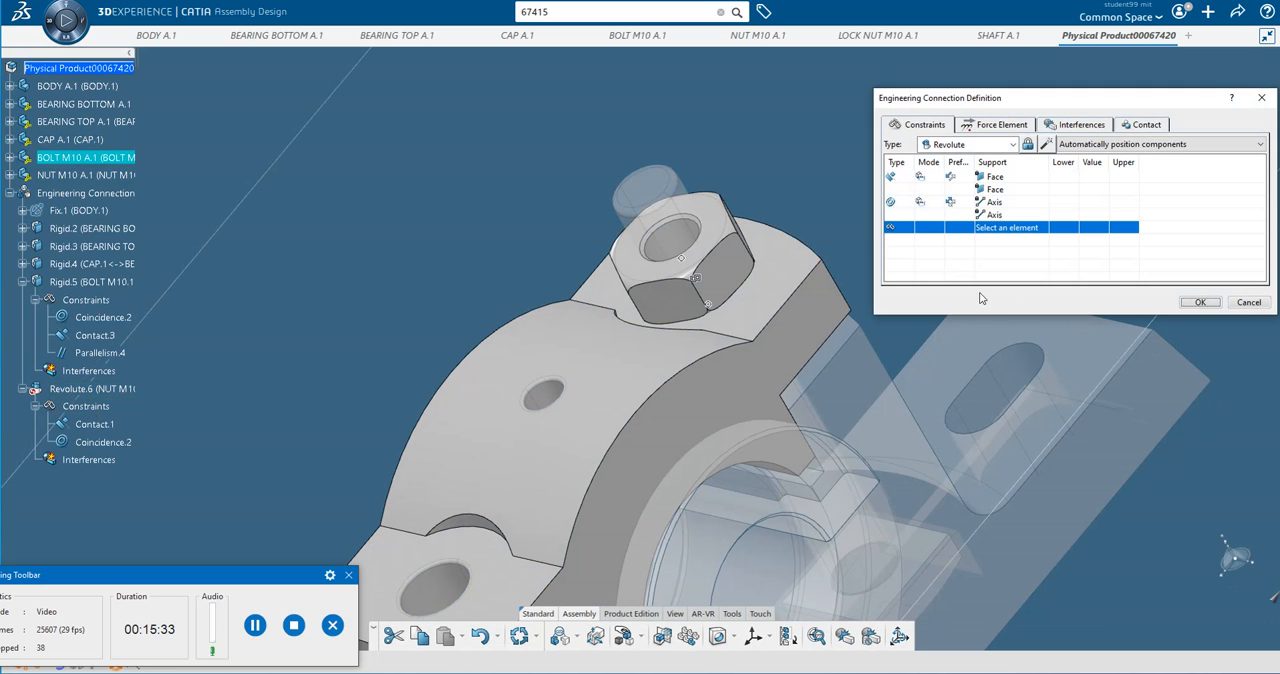
pyautogui.click(1200, 302)
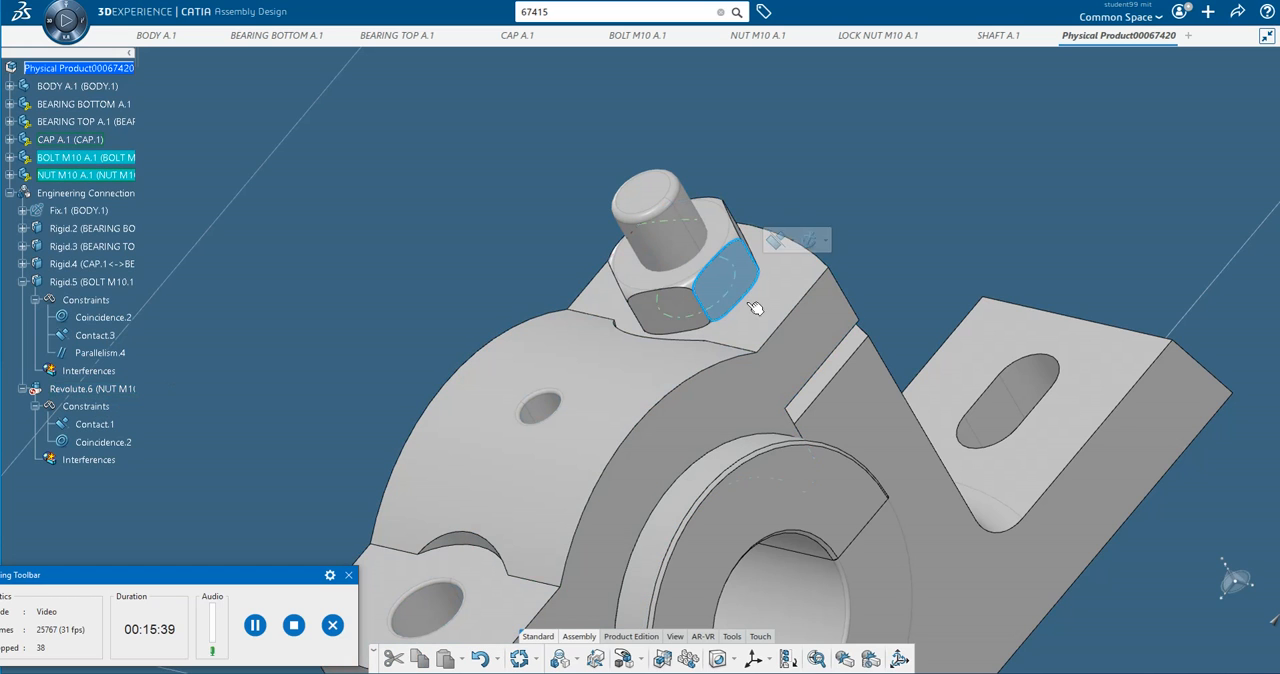
# Add a parallelism constraint between the M10 nut's side face and the cap's flat front face.
pyautogui.click(800, 350)
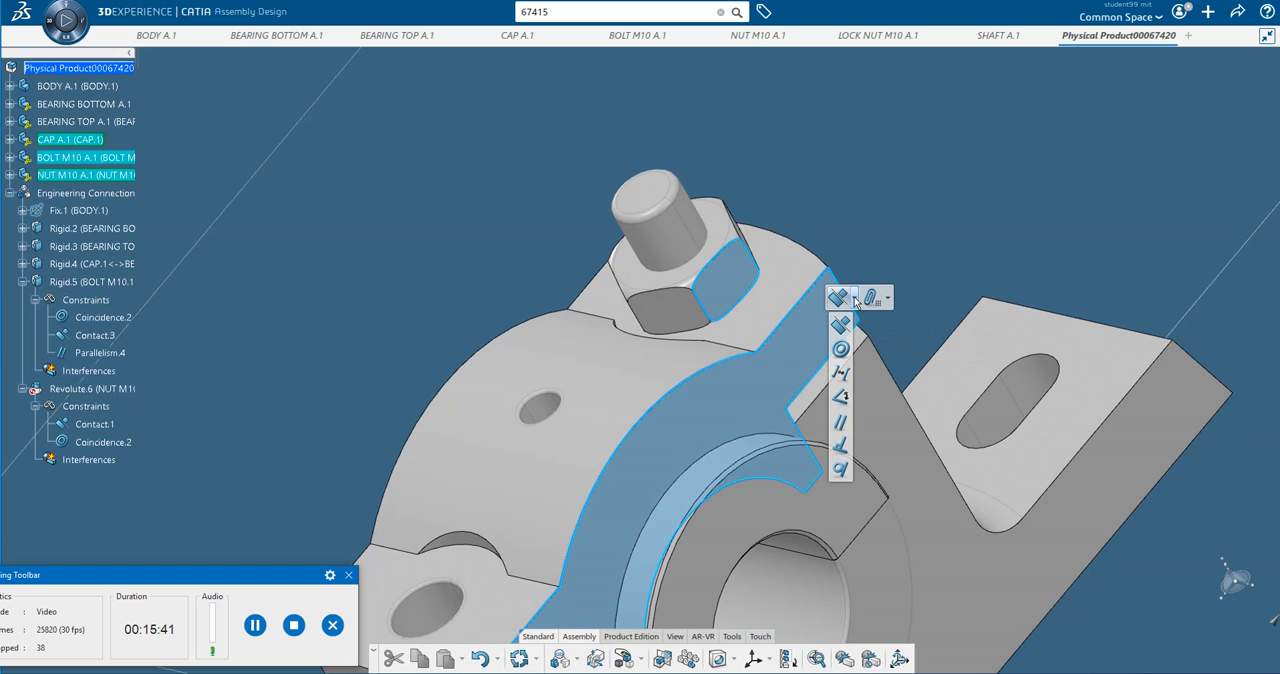
pyautogui.click(855, 299)
pyautogui.click(841, 422)
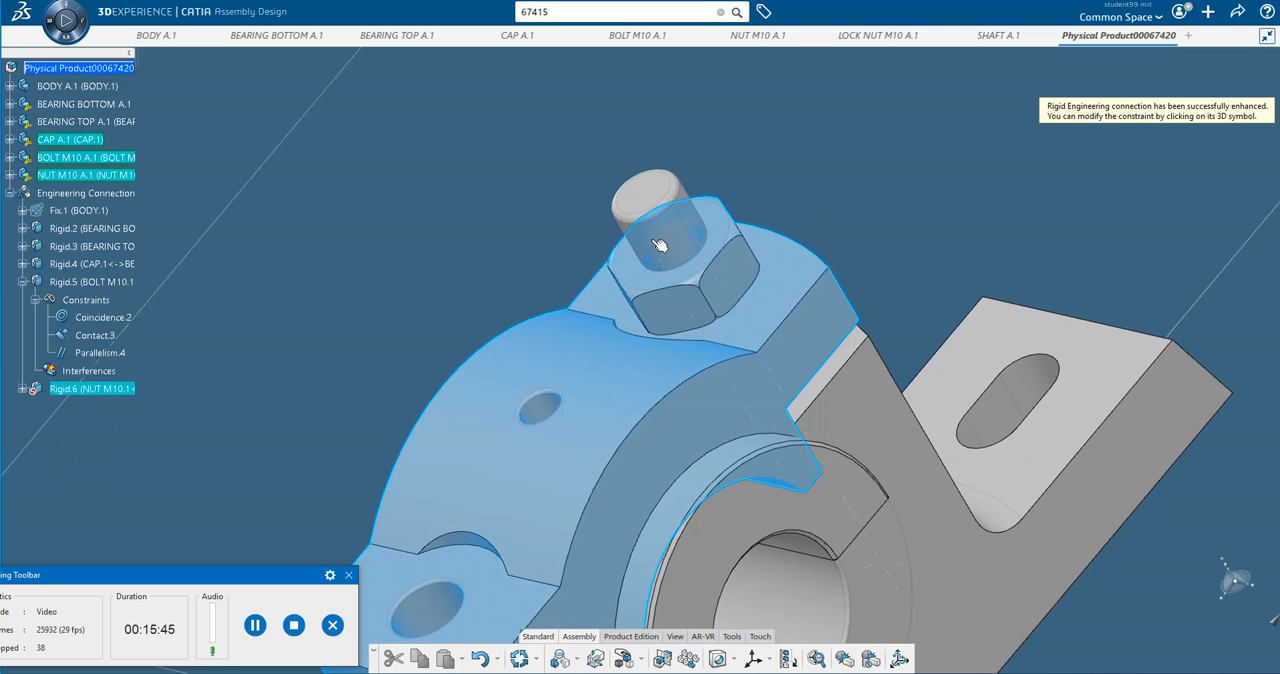
pyautogui.click(294, 389)
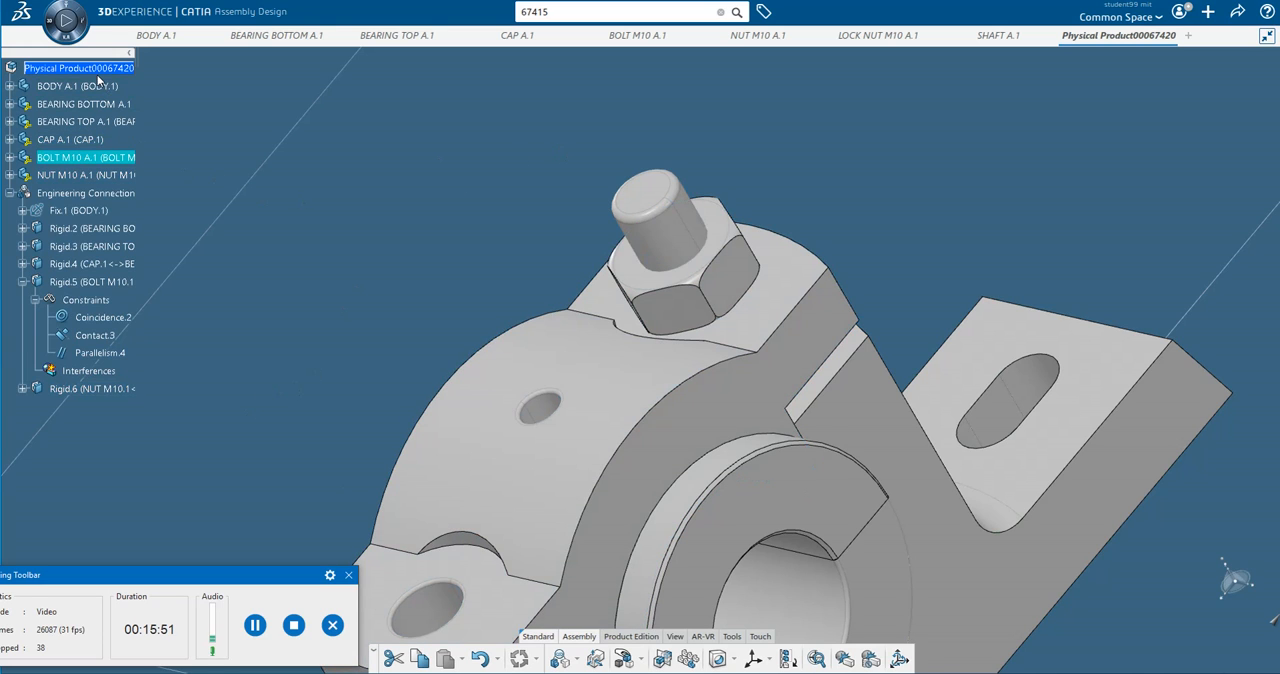
# Insert the existing 3D part LOCK NUT M10 A.1 into the root physical product.
pyautogui.click(100, 68)
pyautogui.rightClick(100, 68)
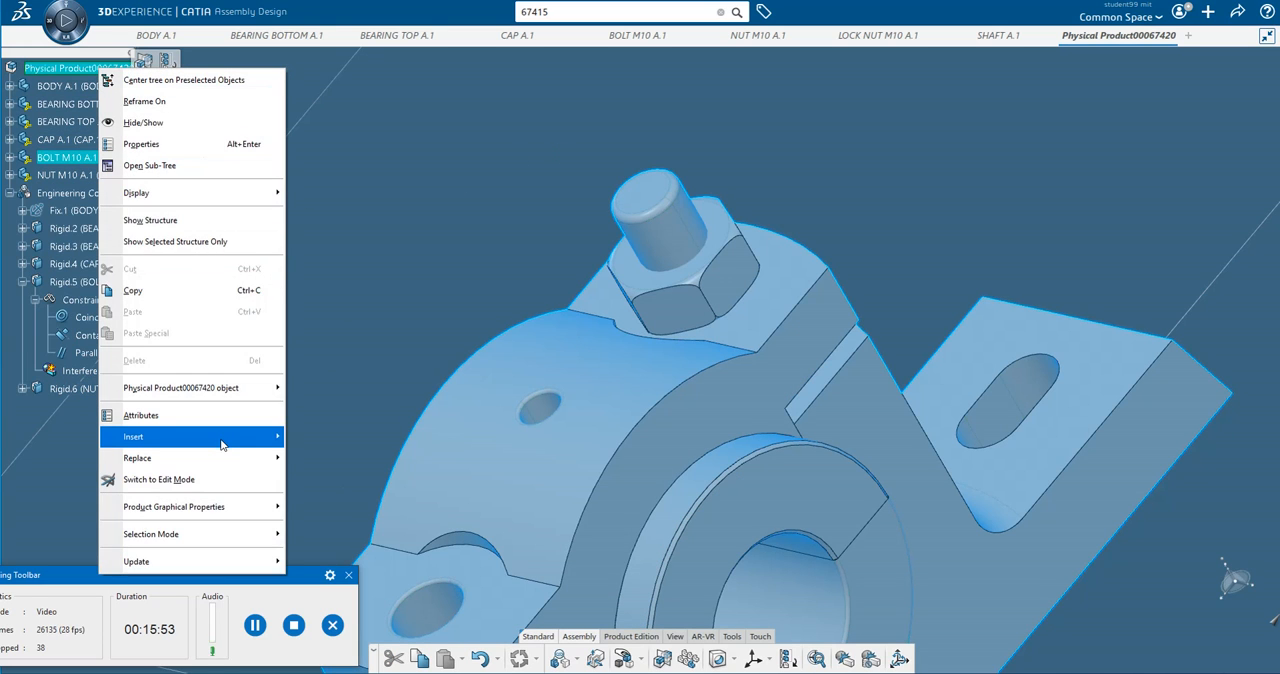
pyautogui.moveTo(225, 440)
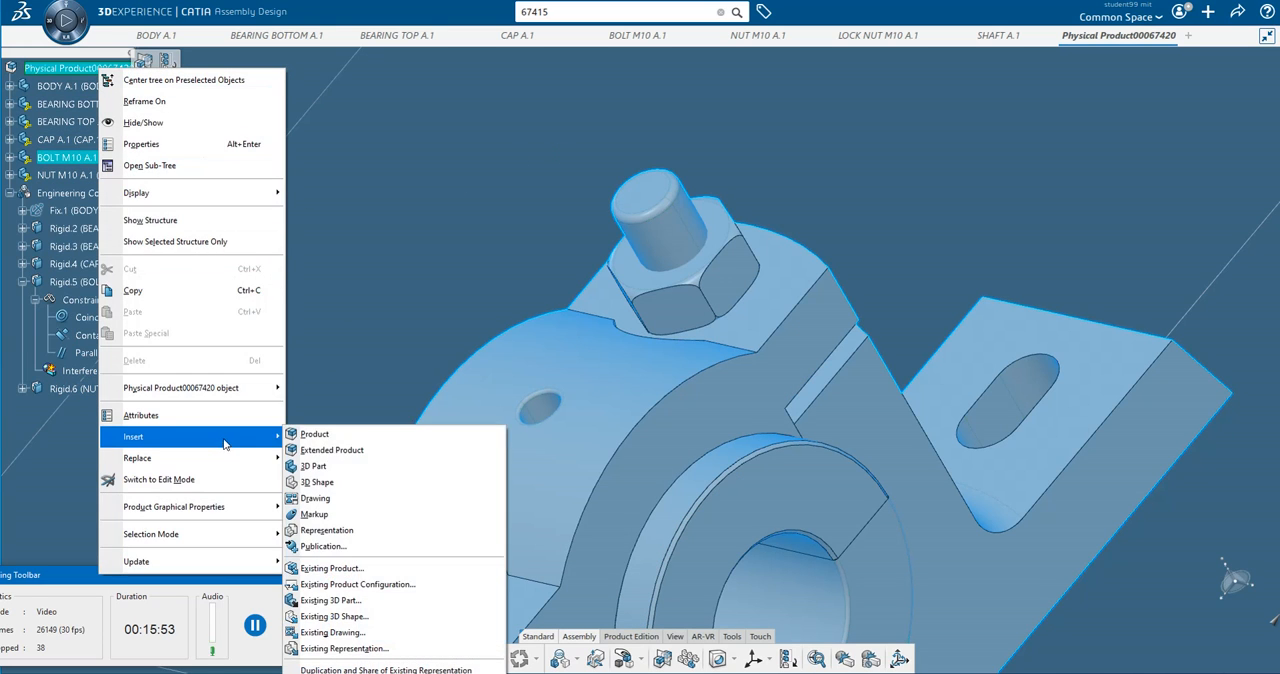
pyautogui.click(363, 606)
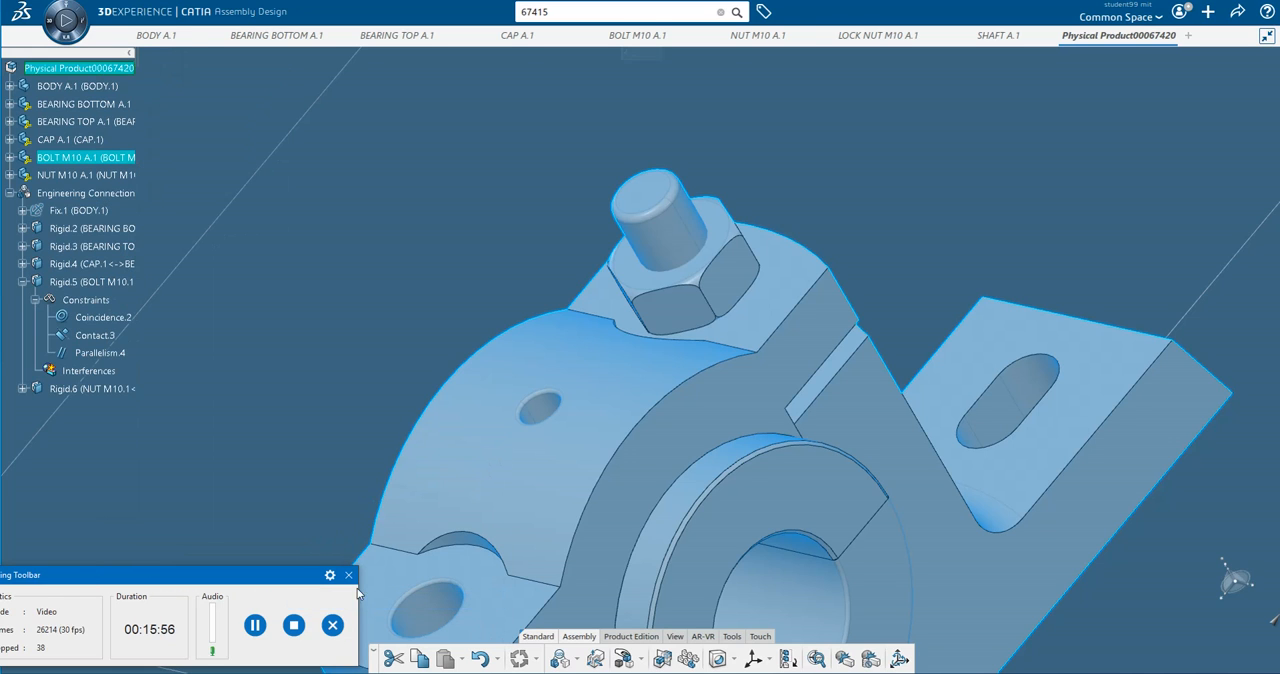
pyautogui.click(873, 42)
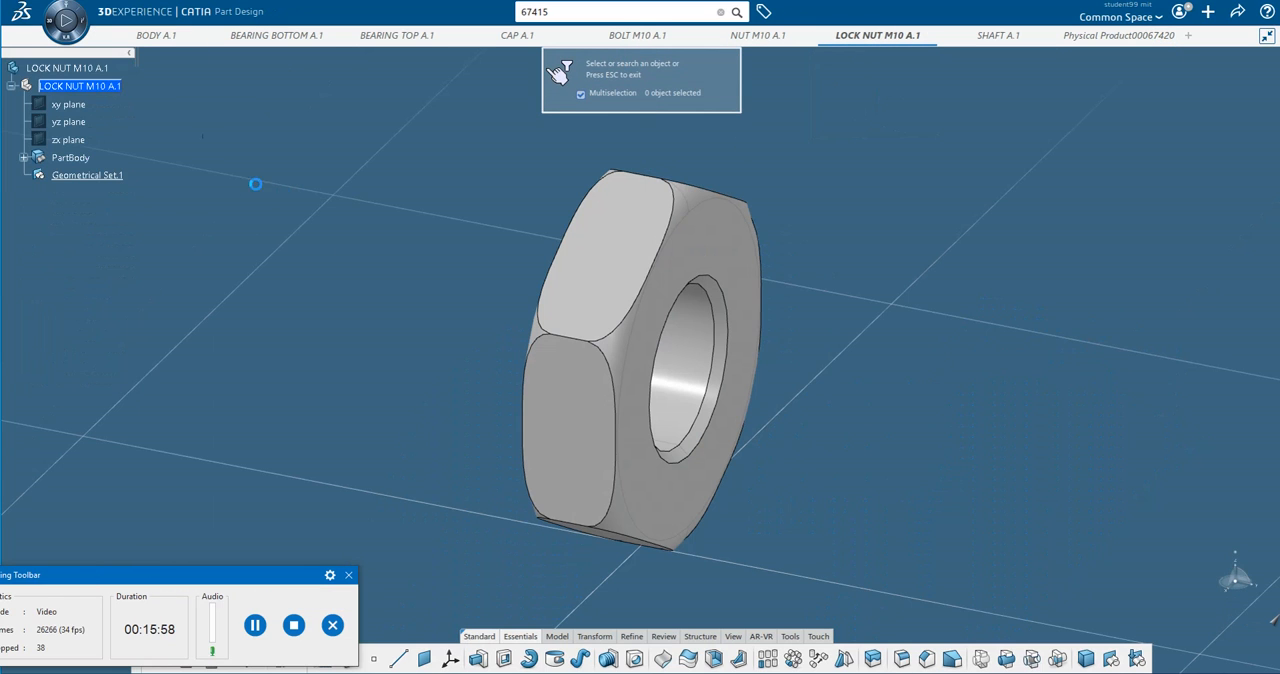
pyautogui.click(77, 70)
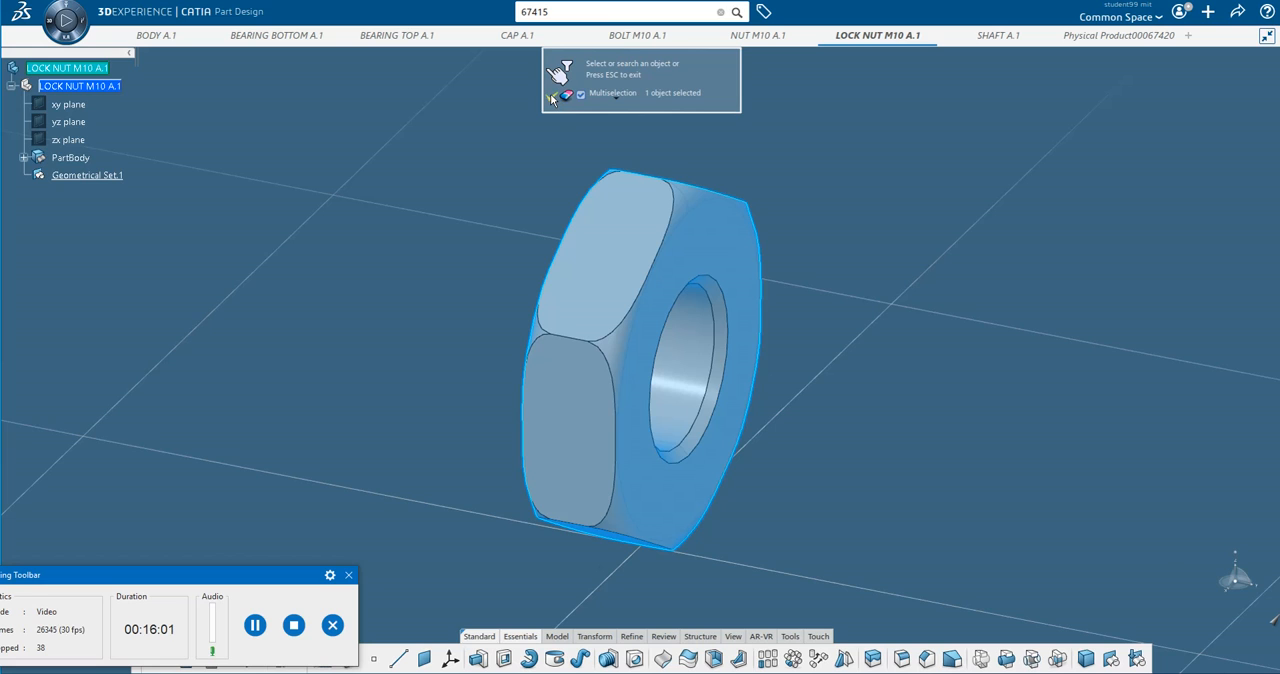
pyautogui.click(550, 93)
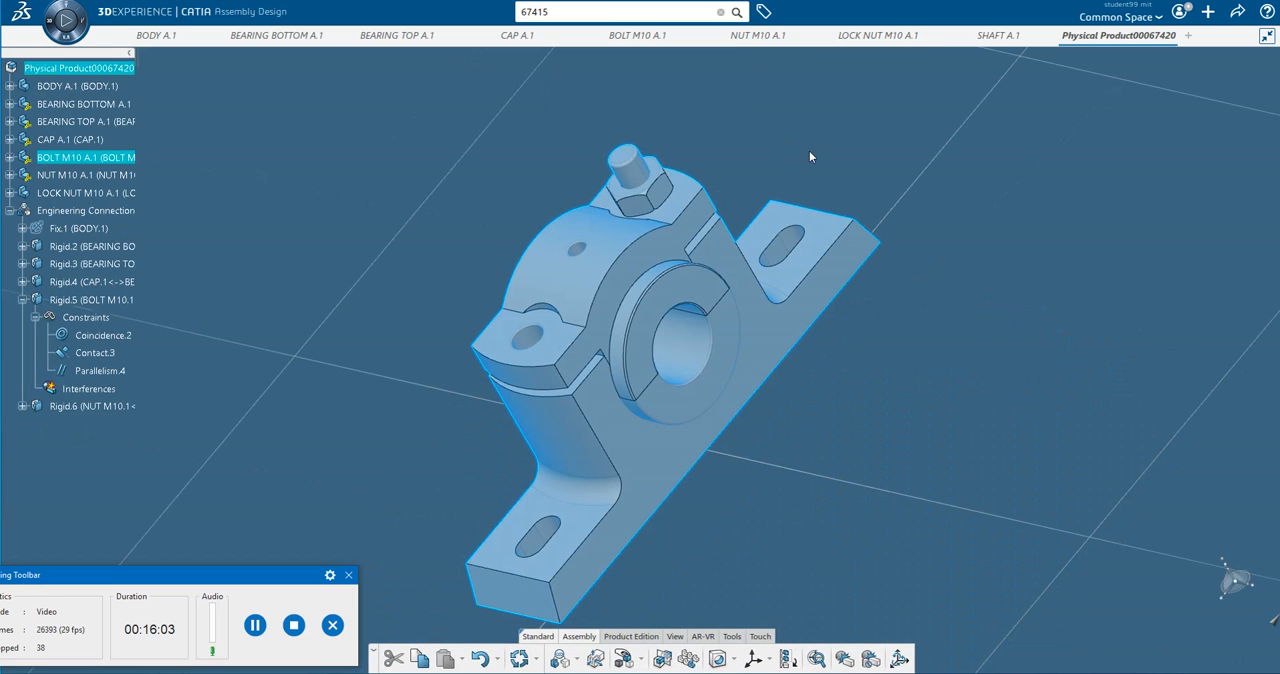
pyautogui.click(256, 627)
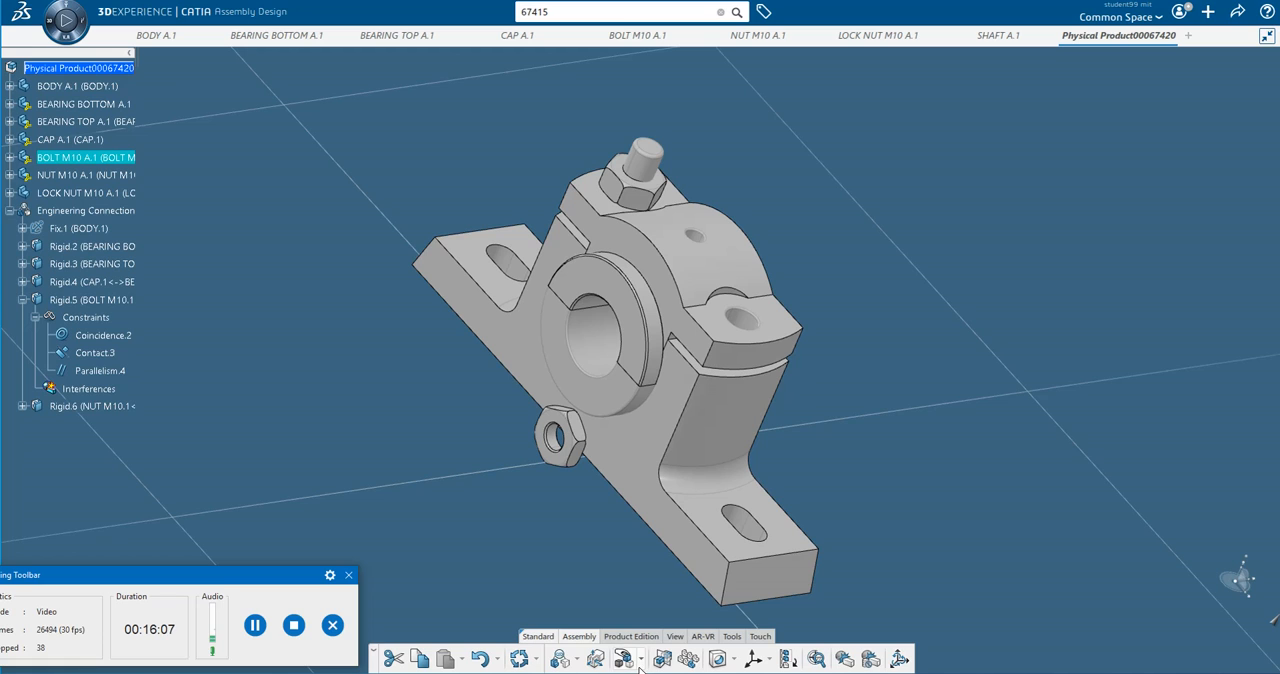
# Manipulate the M10 lock nut along the Z axis until it sits above the bolt's end.
pyautogui.click(641, 660)
pyautogui.click(650, 582)
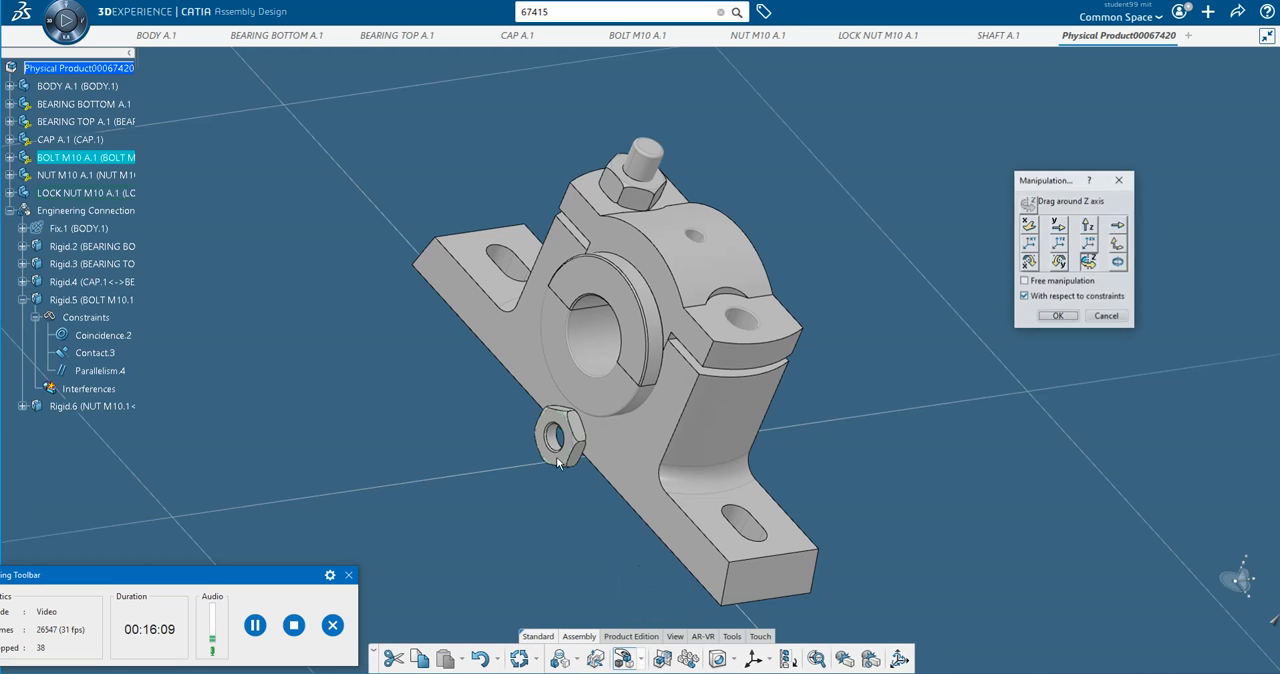
pyautogui.click(1090, 226)
pyautogui.moveTo(555, 440); pyautogui.dragTo(643, 108)
pyautogui.click(1040, 316)
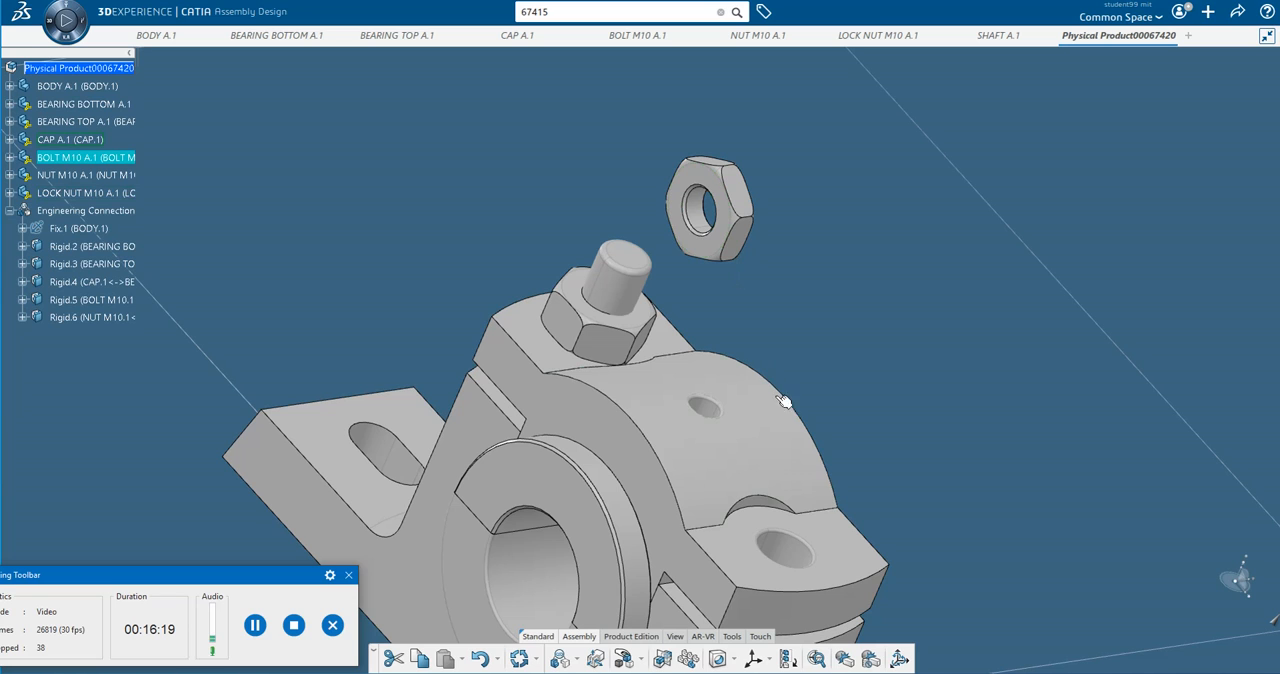
# Start an engineering connection that puts the lock nut's flat face in contact with the M10 nut's top face and aligns their axes.
pyautogui.click(575, 660)
pyautogui.click(612, 606)
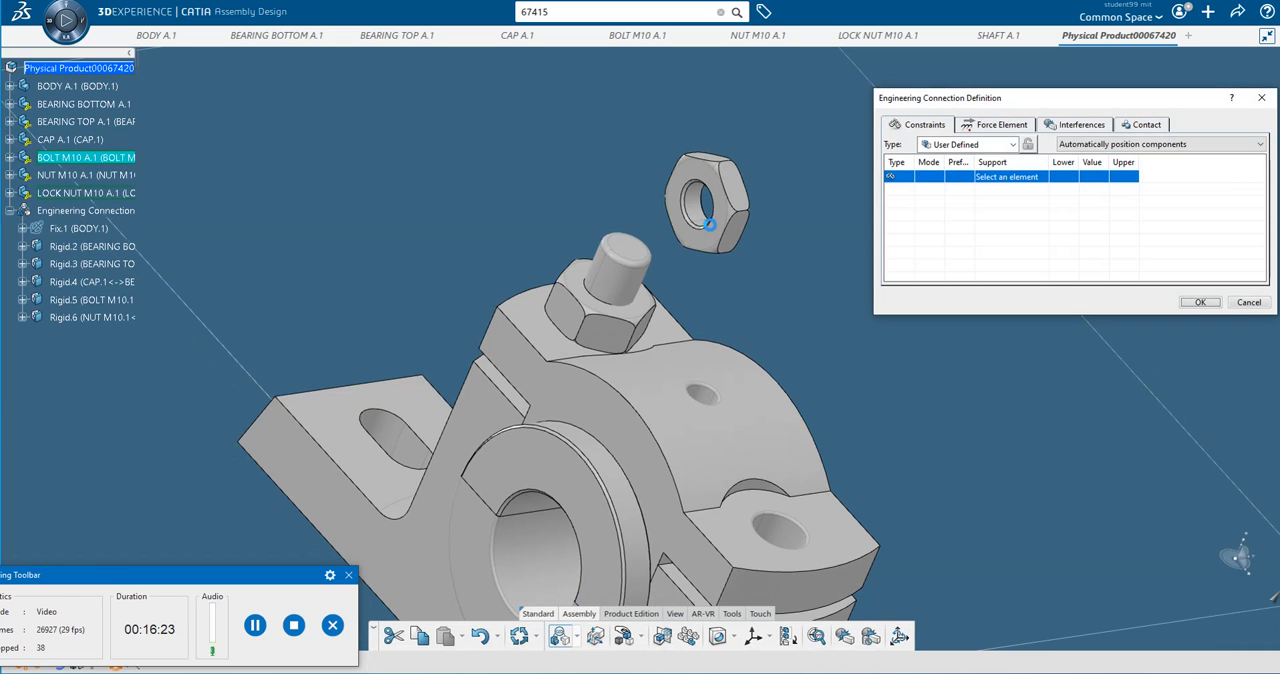
pyautogui.click(722, 210)
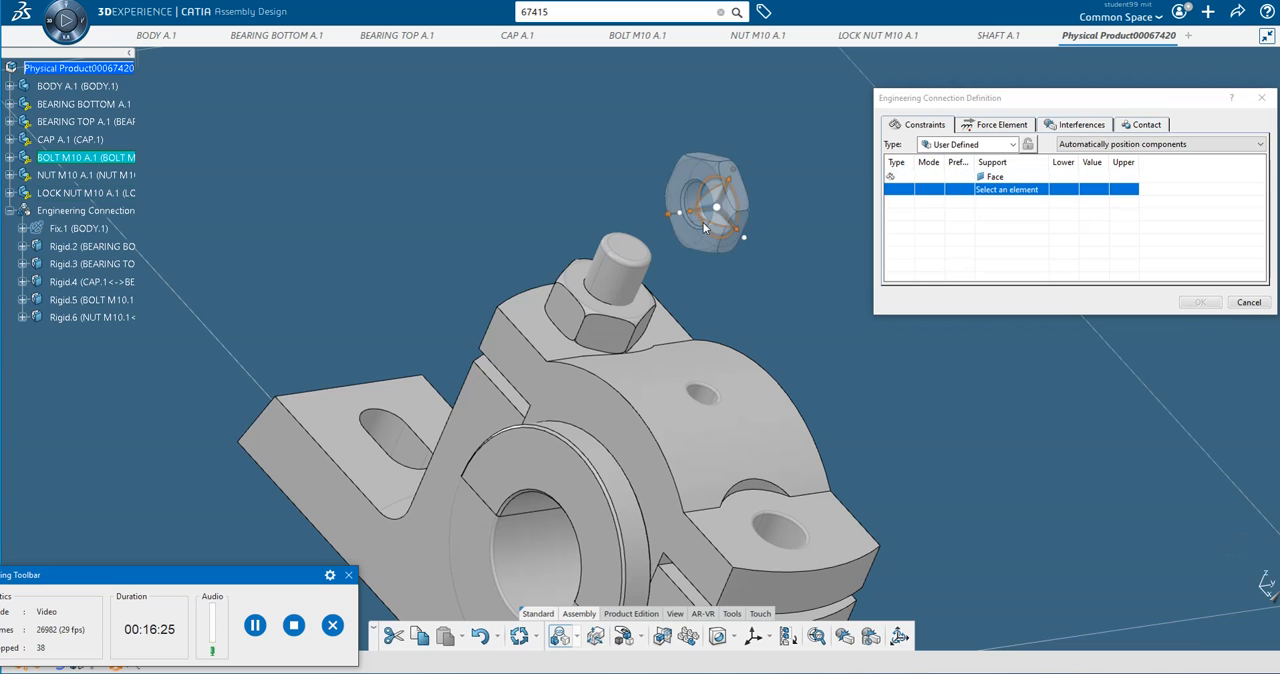
pyautogui.click(636, 318)
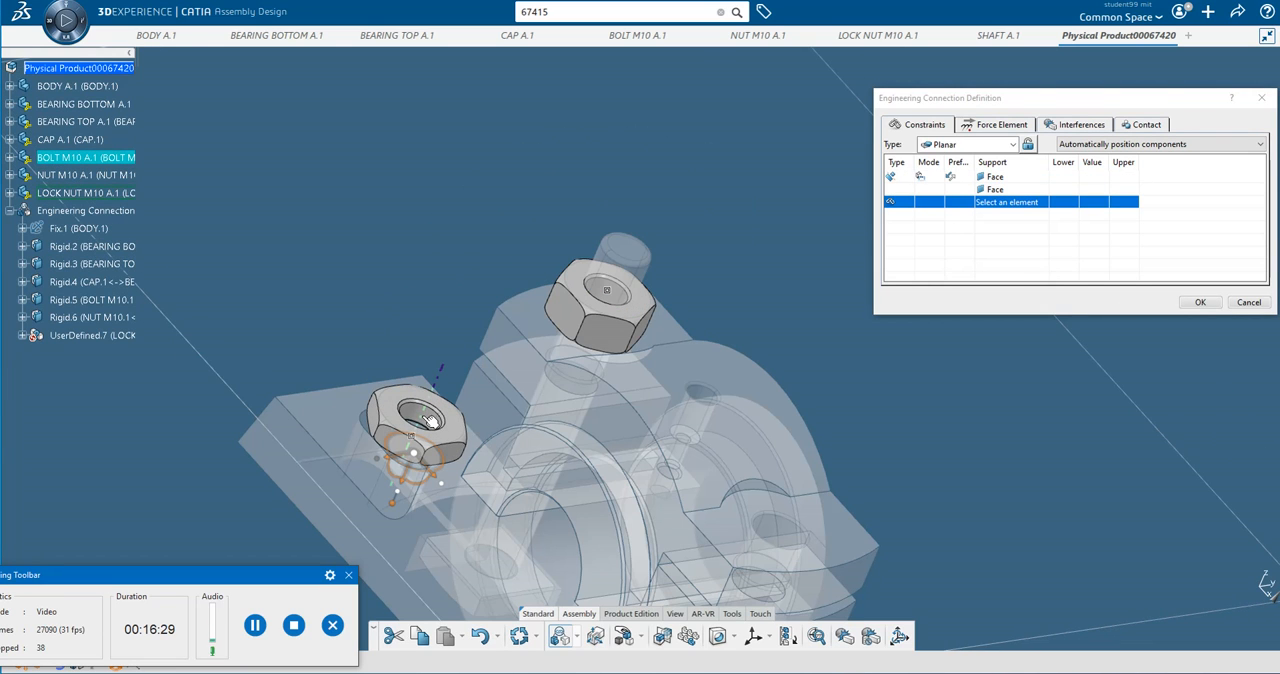
pyautogui.click(430, 420)
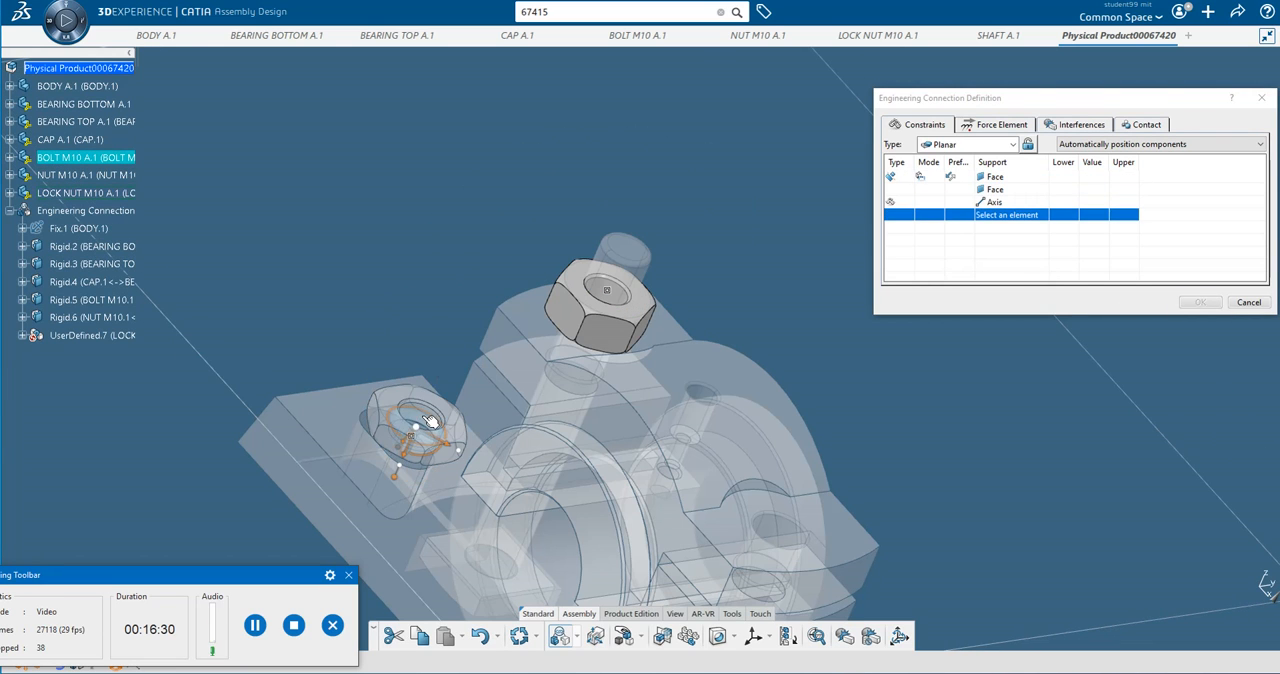
pyautogui.click(613, 302)
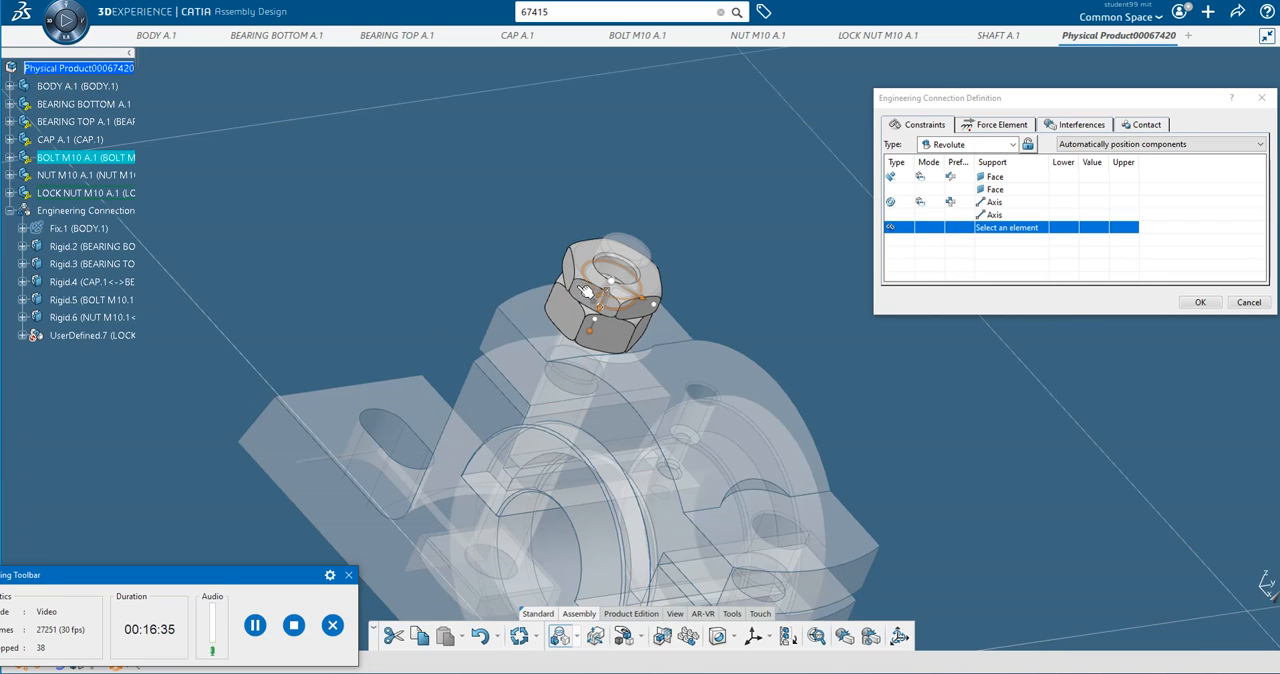
# Constrain the lock nut's side face against the M10 nut's side face and accept the rigid connection with check contact as its interference specification.
pyautogui.click(590, 293)
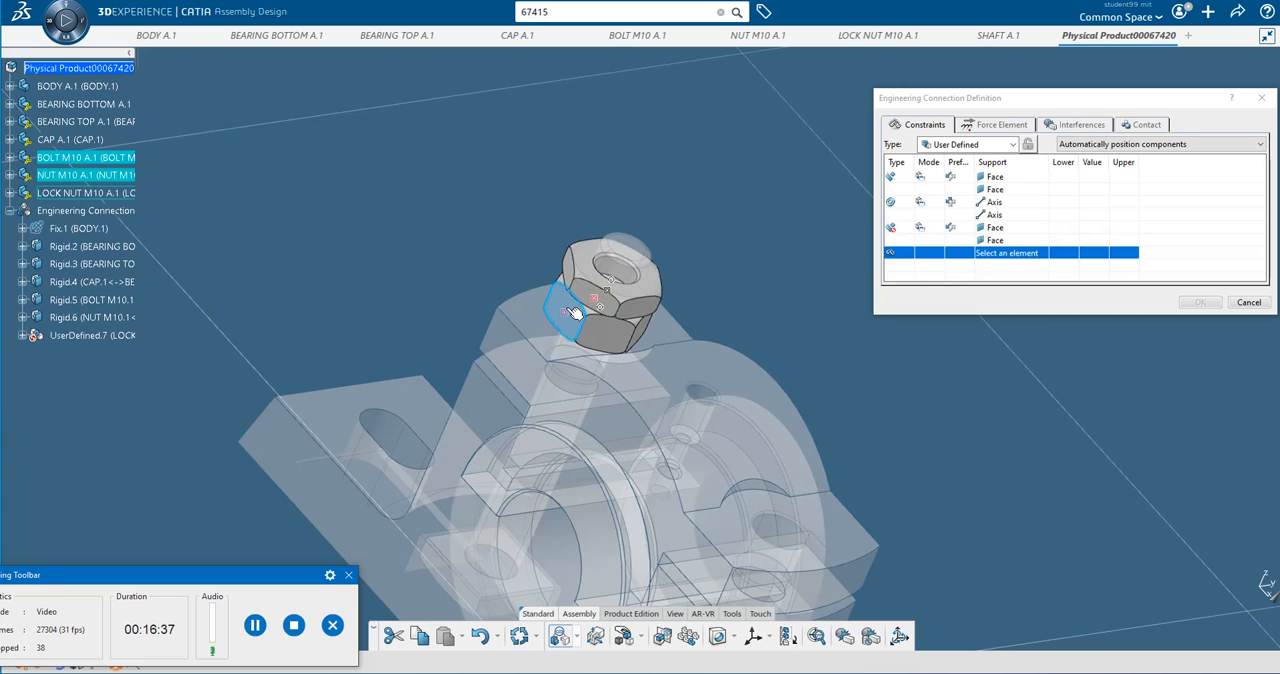
pyautogui.click(572, 311)
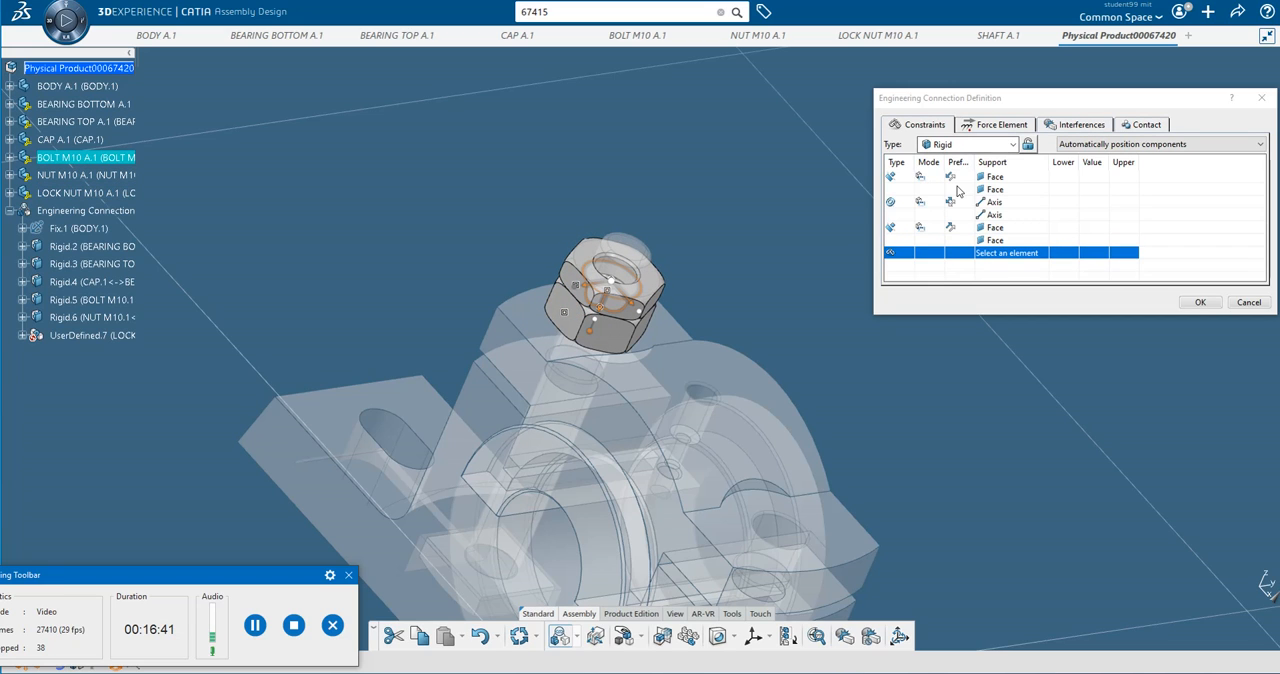
pyautogui.click(1199, 302)
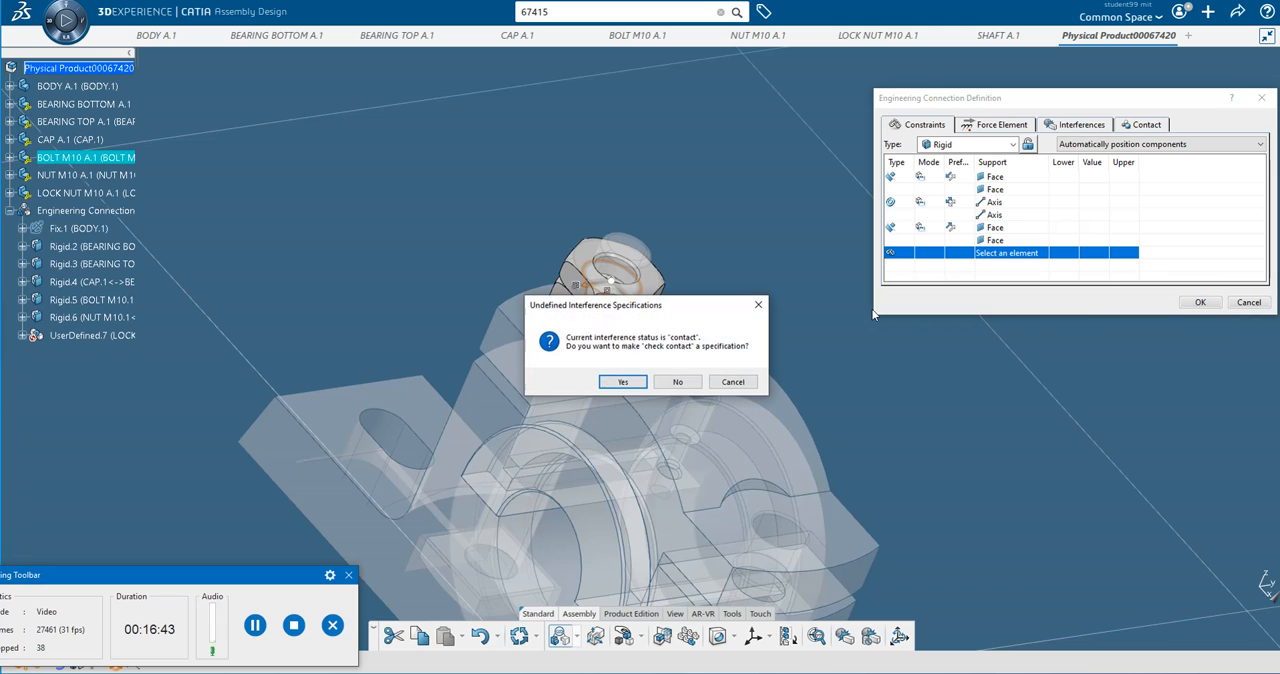
pyautogui.click(627, 384)
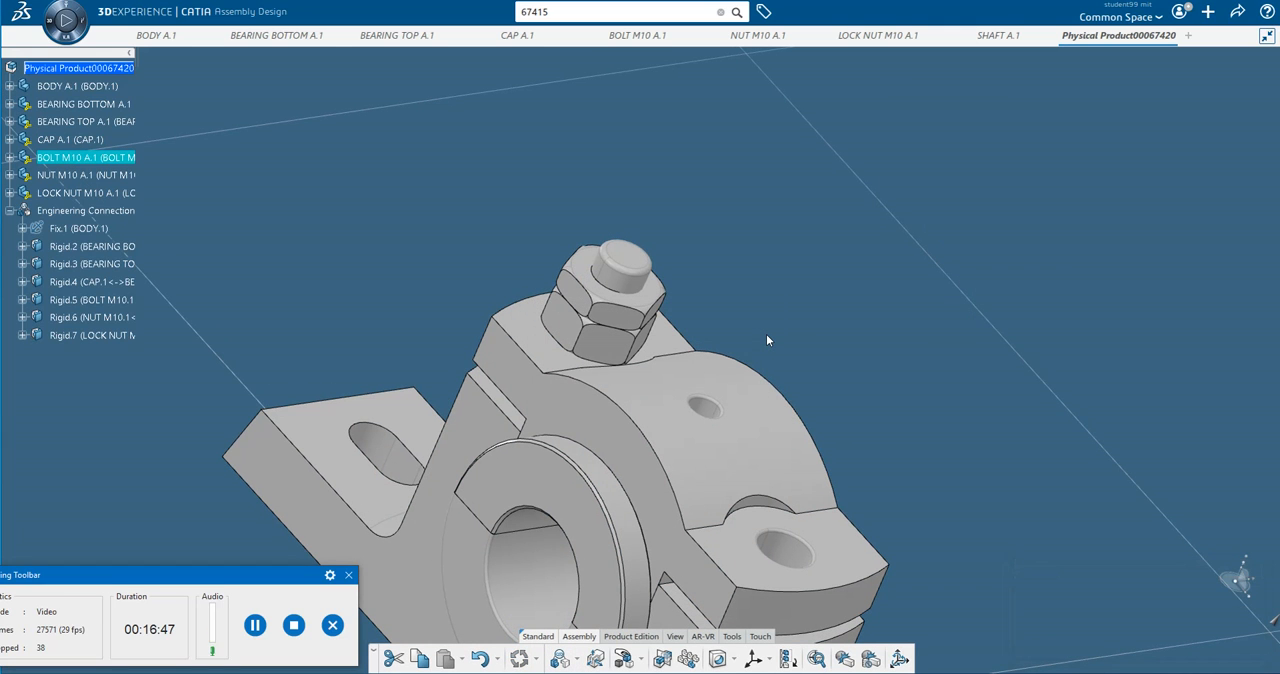
pyautogui.click(256, 626)
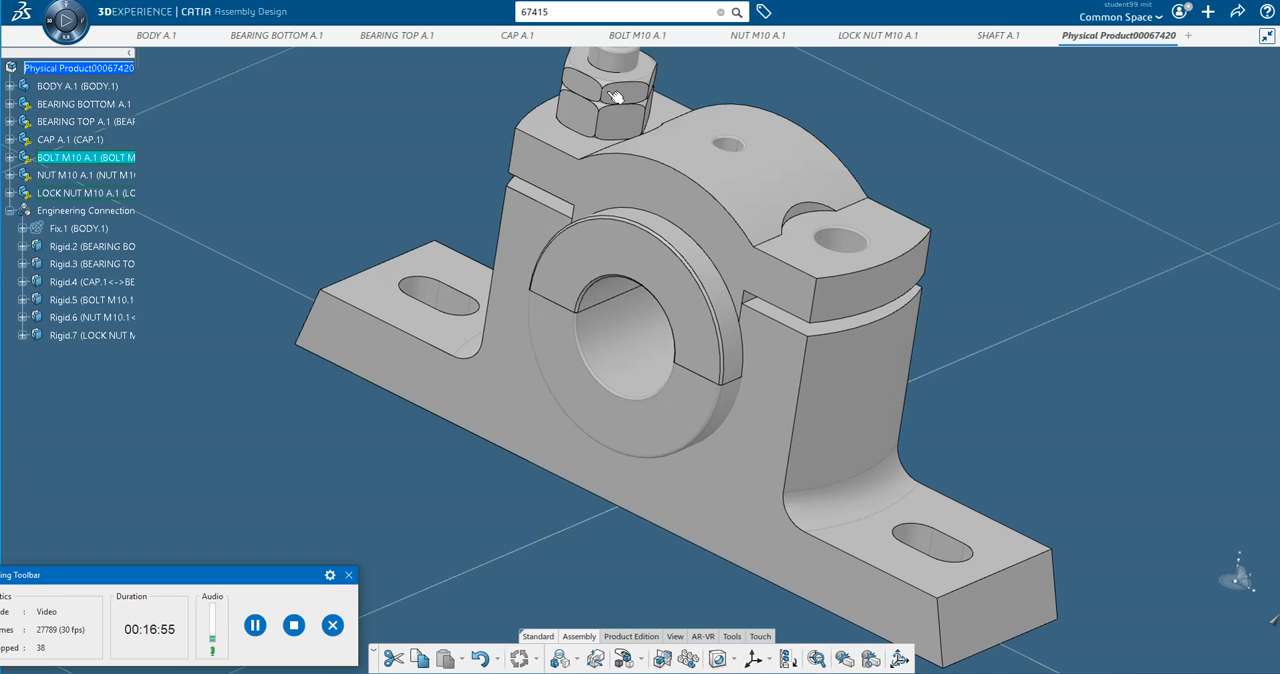
pyautogui.click(247, 628)
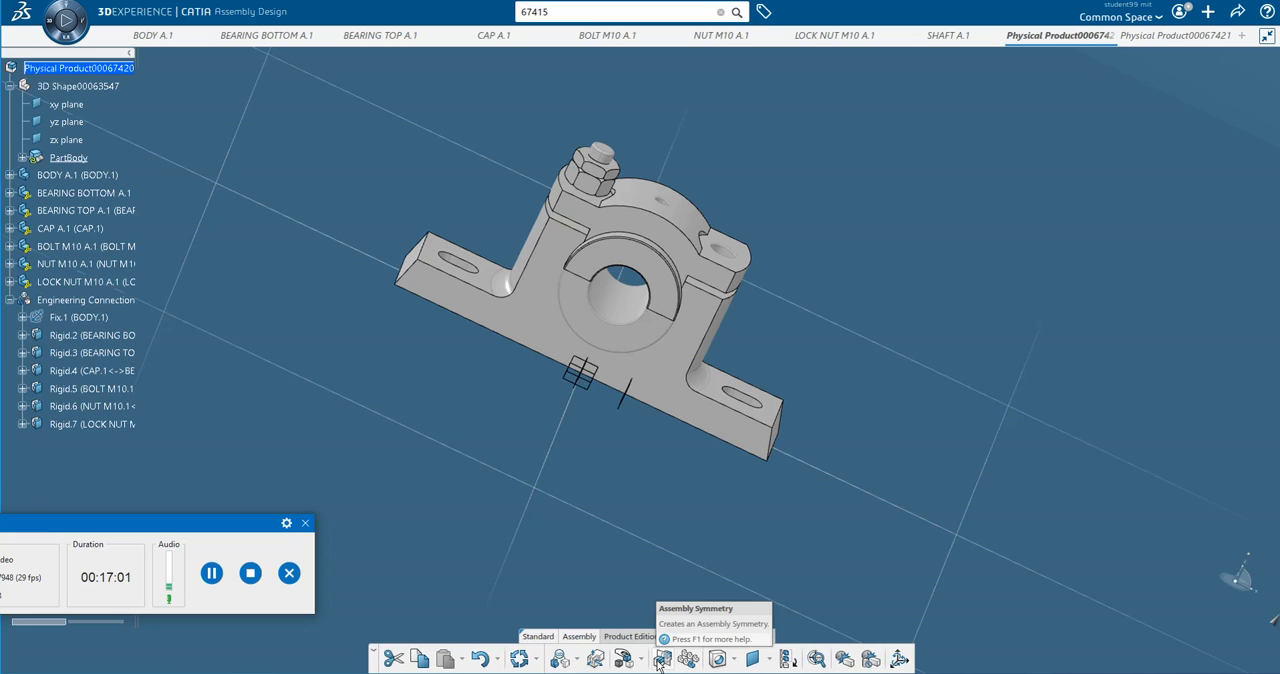
# Mirror the M10 bolt across the assembly's yz plane into the hole on the opposite side of the cap with Assembly Symmetry.
pyautogui.click(661, 659)
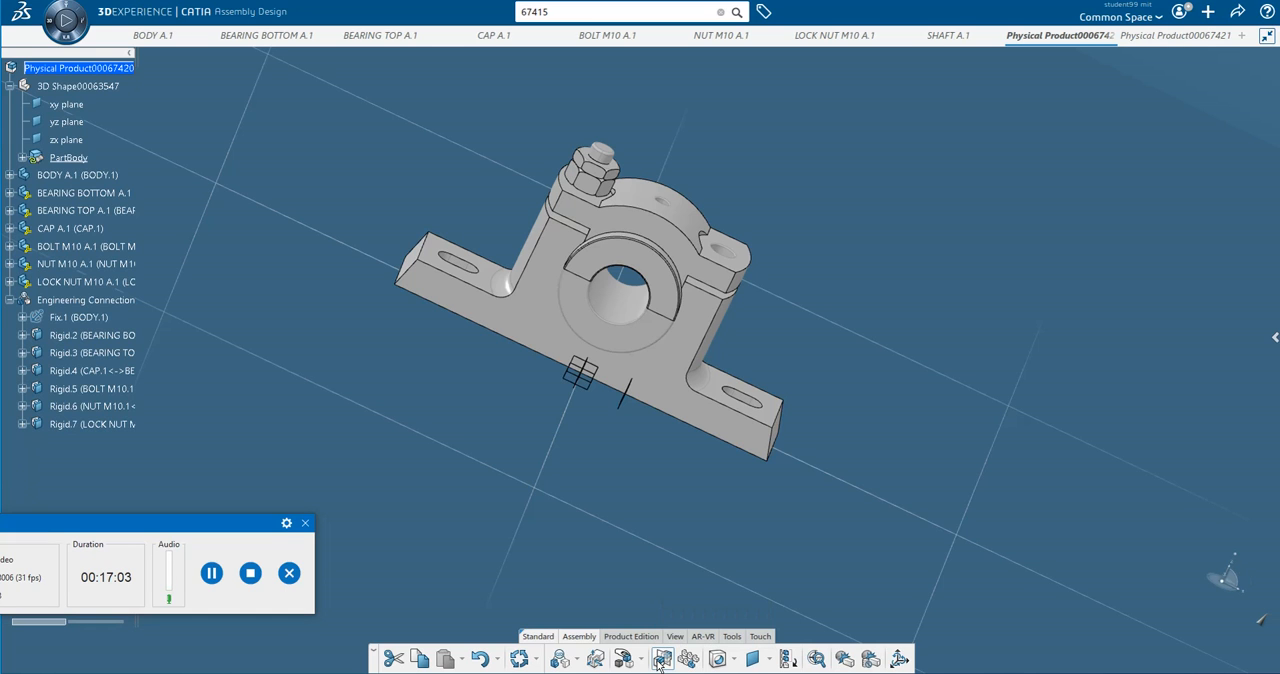
pyautogui.click(603, 158)
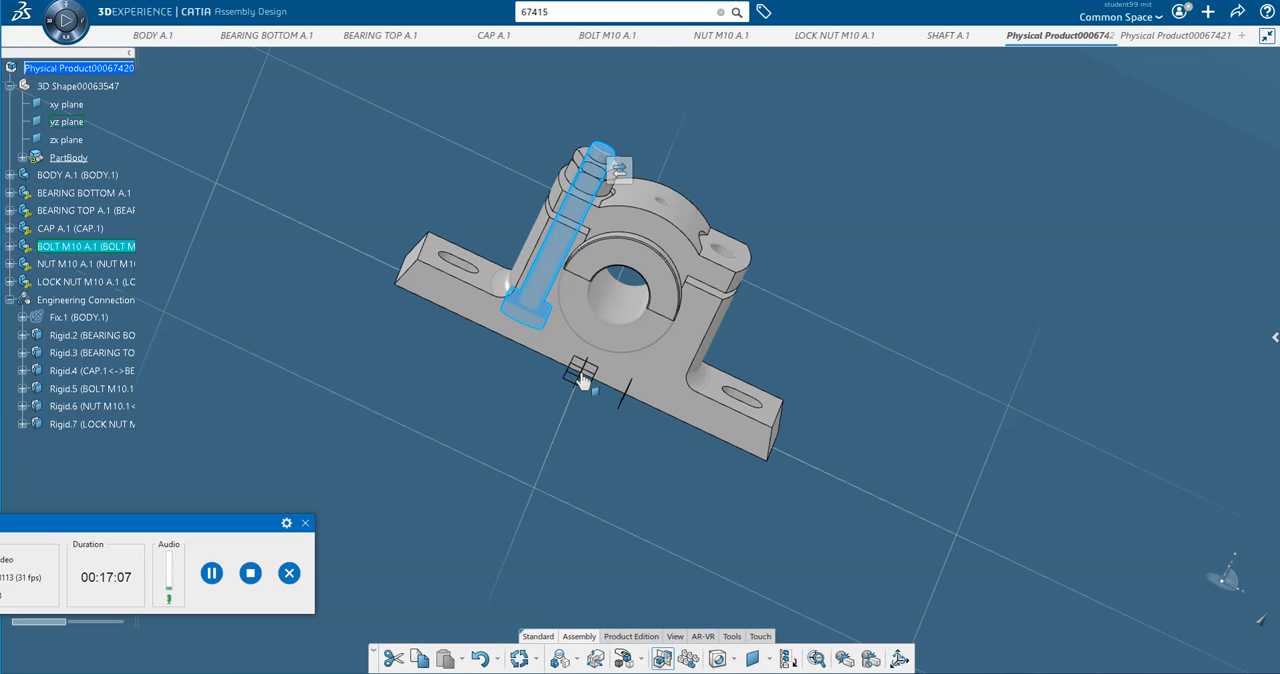
pyautogui.moveTo(580, 378)
pyautogui.mouseDown(button='middle')
pyautogui.moveTo(534, 414)
pyautogui.moveTo(555, 376)
pyautogui.mouseUp(button='middle')
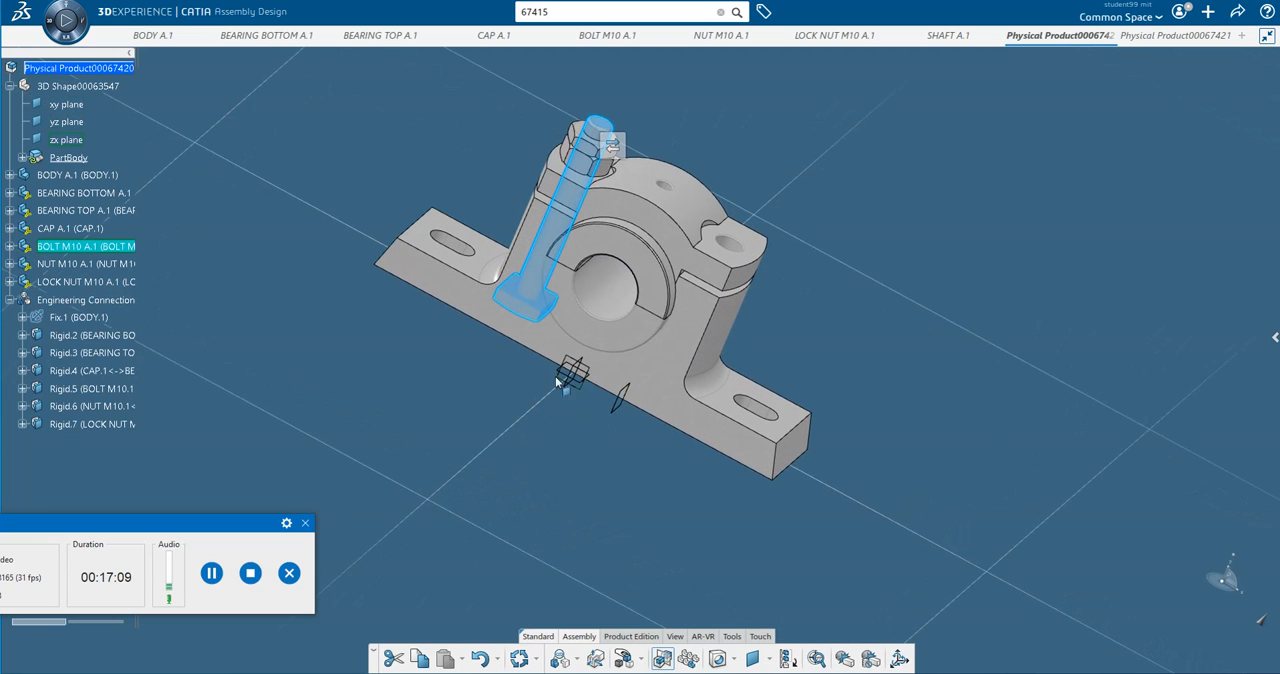
pyautogui.moveTo(573, 376); pyautogui.dragTo(643, 377)
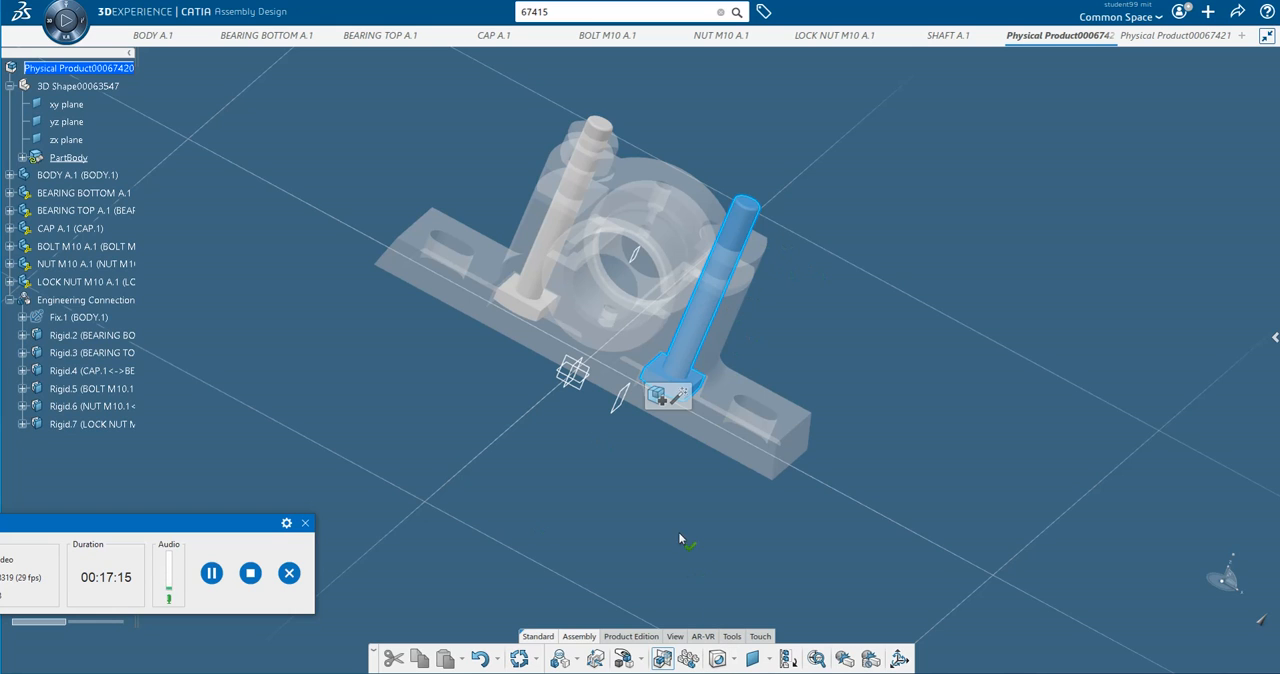
pyautogui.click(637, 527)
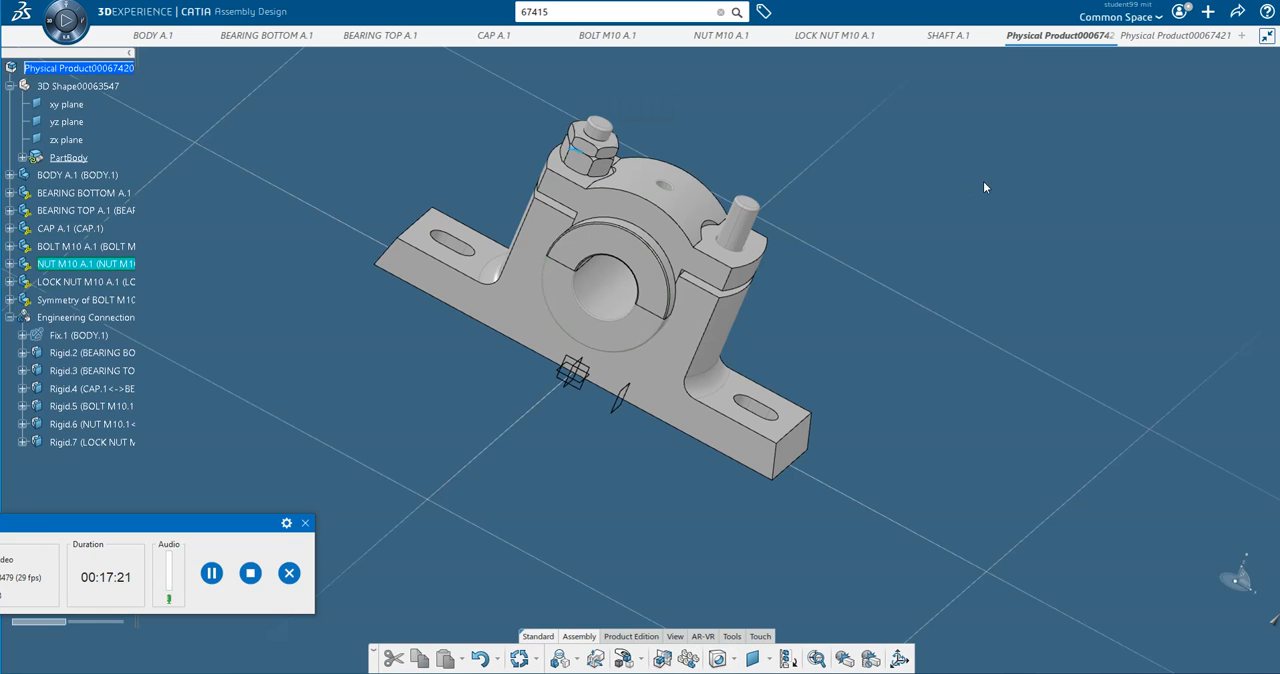
# Mirror the M10 nut onto the opposite bolt with Assembly Symmetry, using the root product's yz plane as the symmetry plane.
pyautogui.click(663, 660)
pyautogui.click(588, 150)
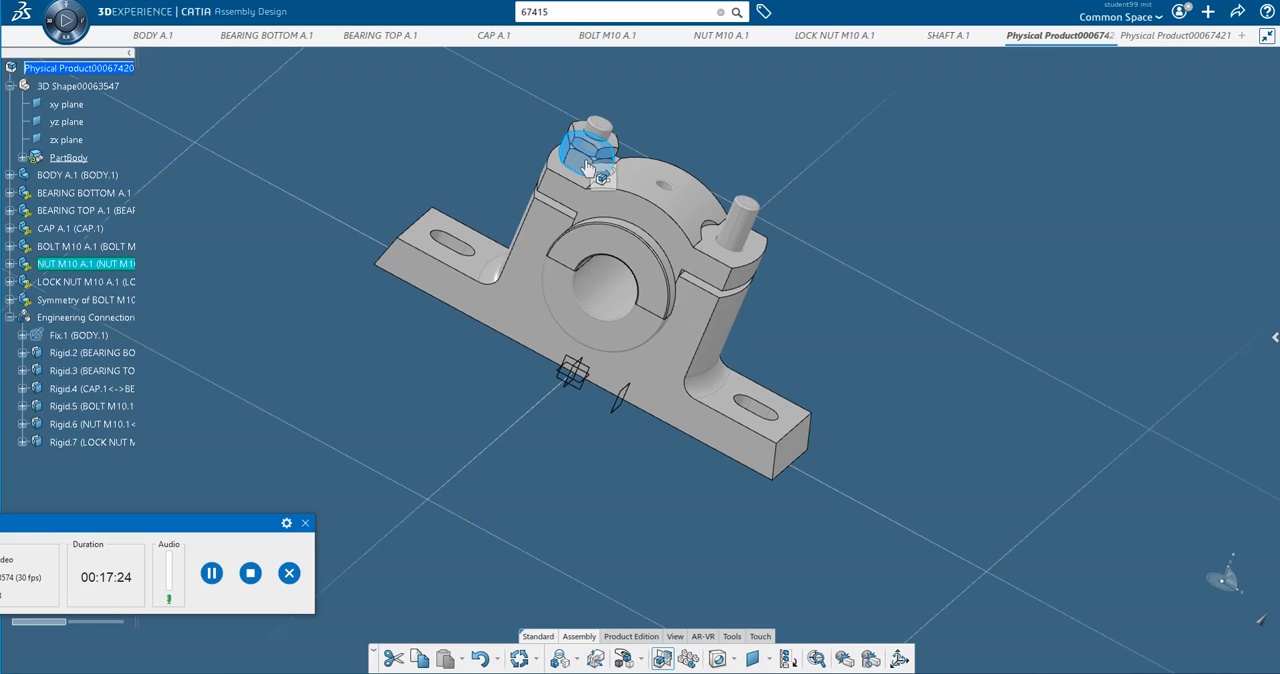
pyautogui.click(572, 376)
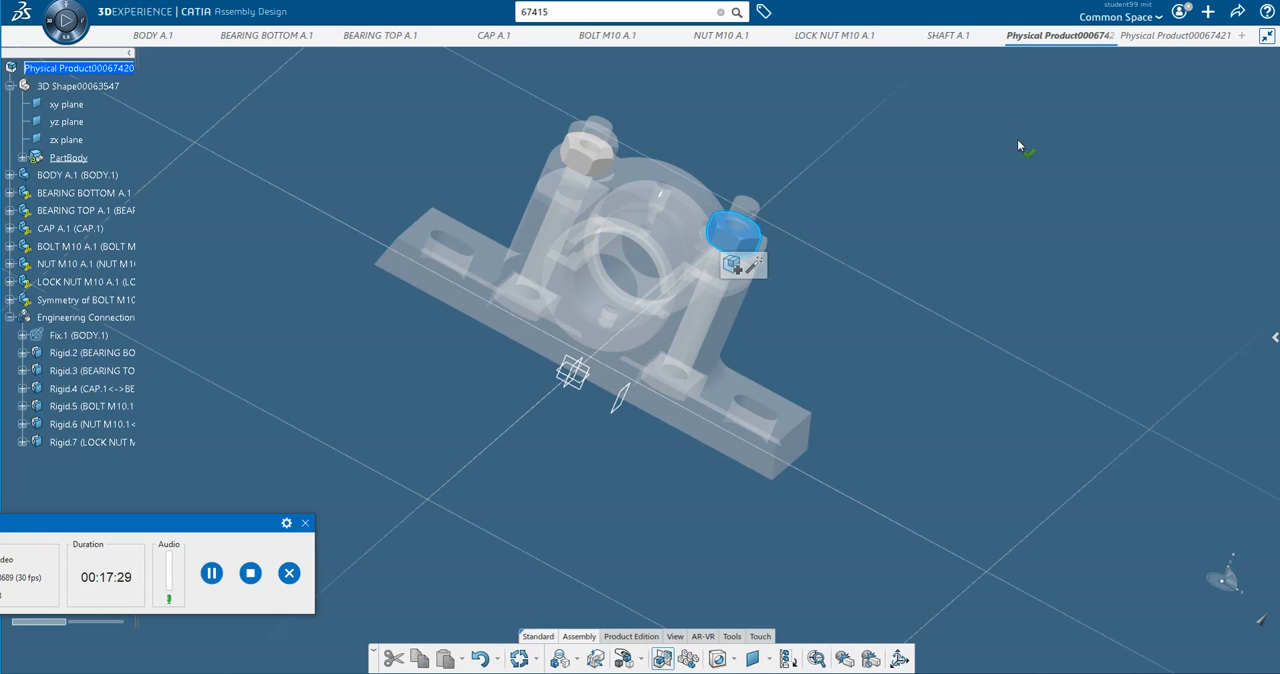
pyautogui.click(874, 351)
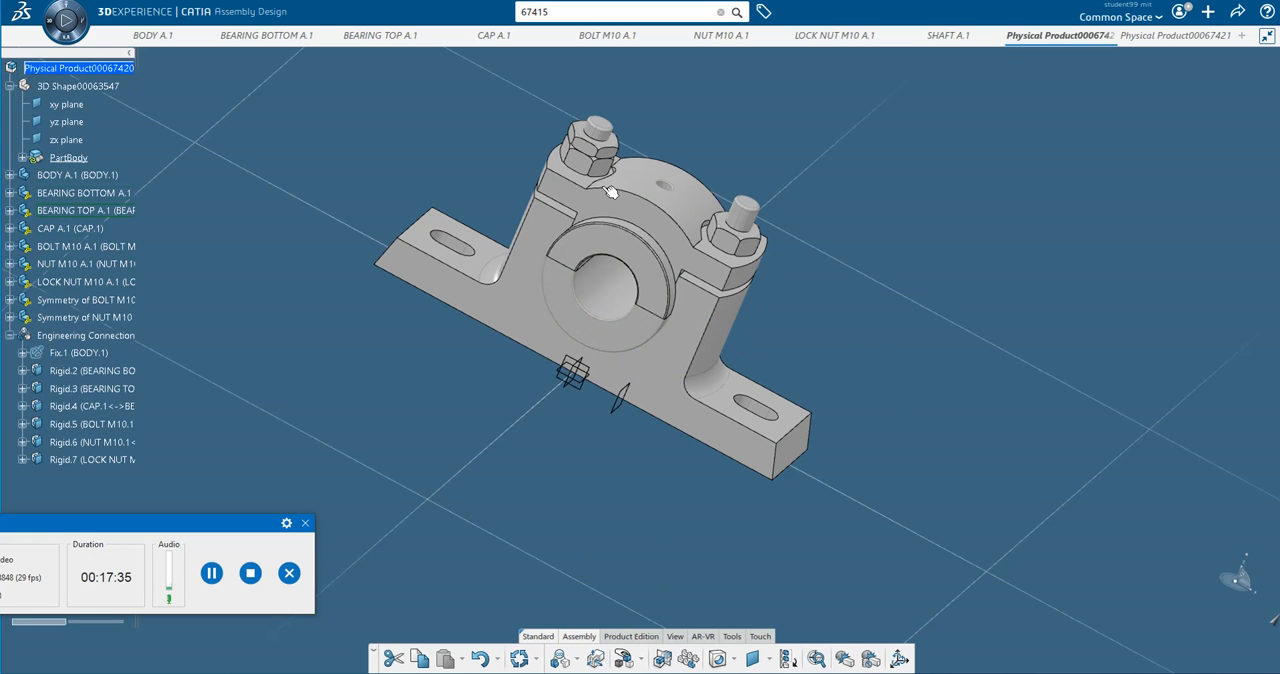
# Mirror the M10 lock nut across the yz plane with Assembly Symmetry and dismiss the 3DPassport login window.
pyautogui.click(662, 659)
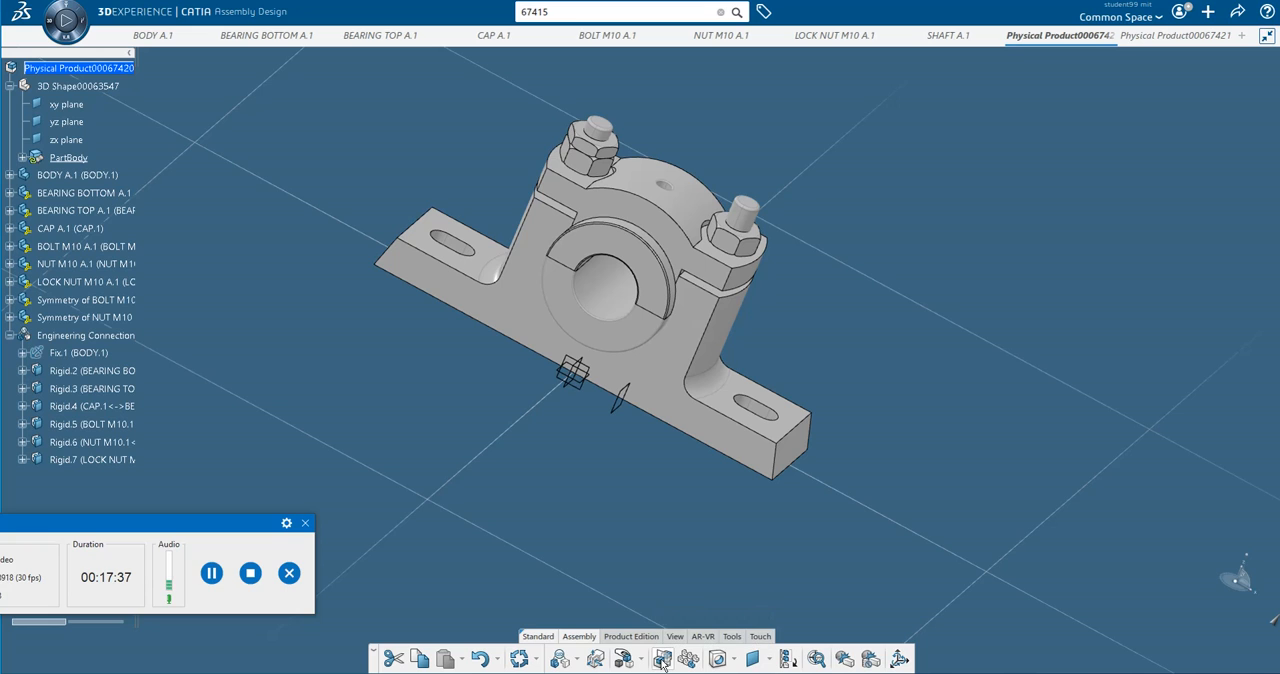
pyautogui.click(596, 148)
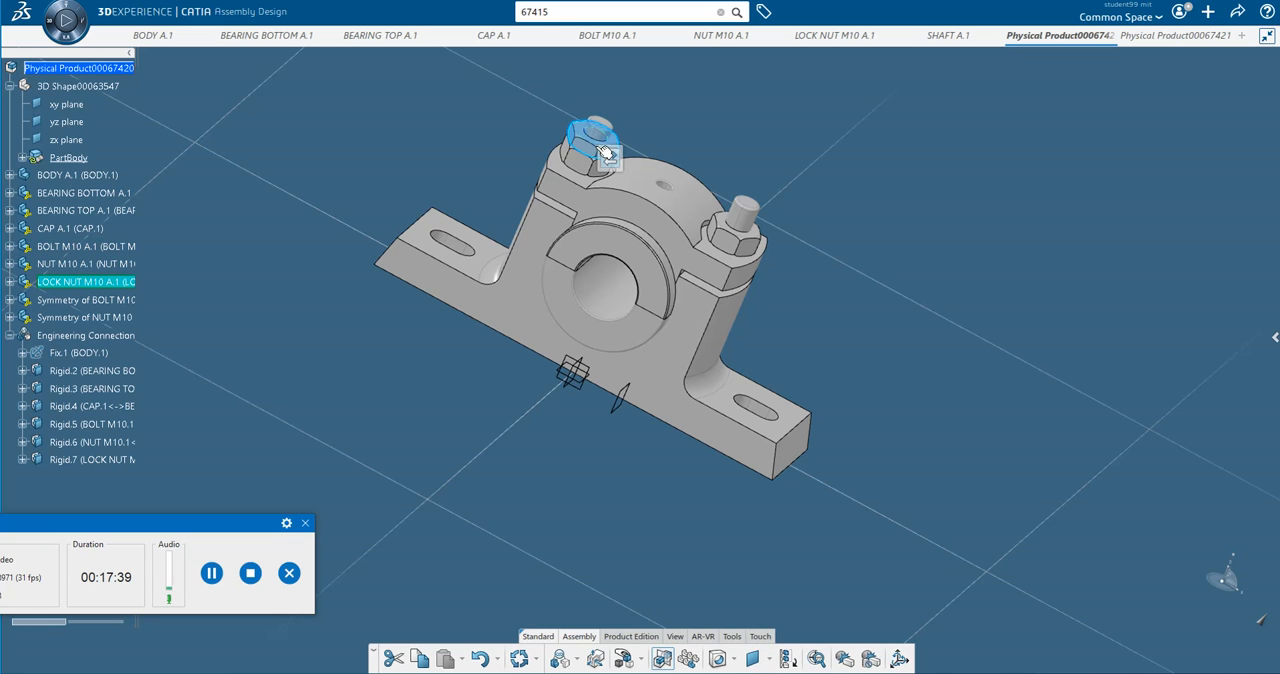
pyautogui.click(575, 373)
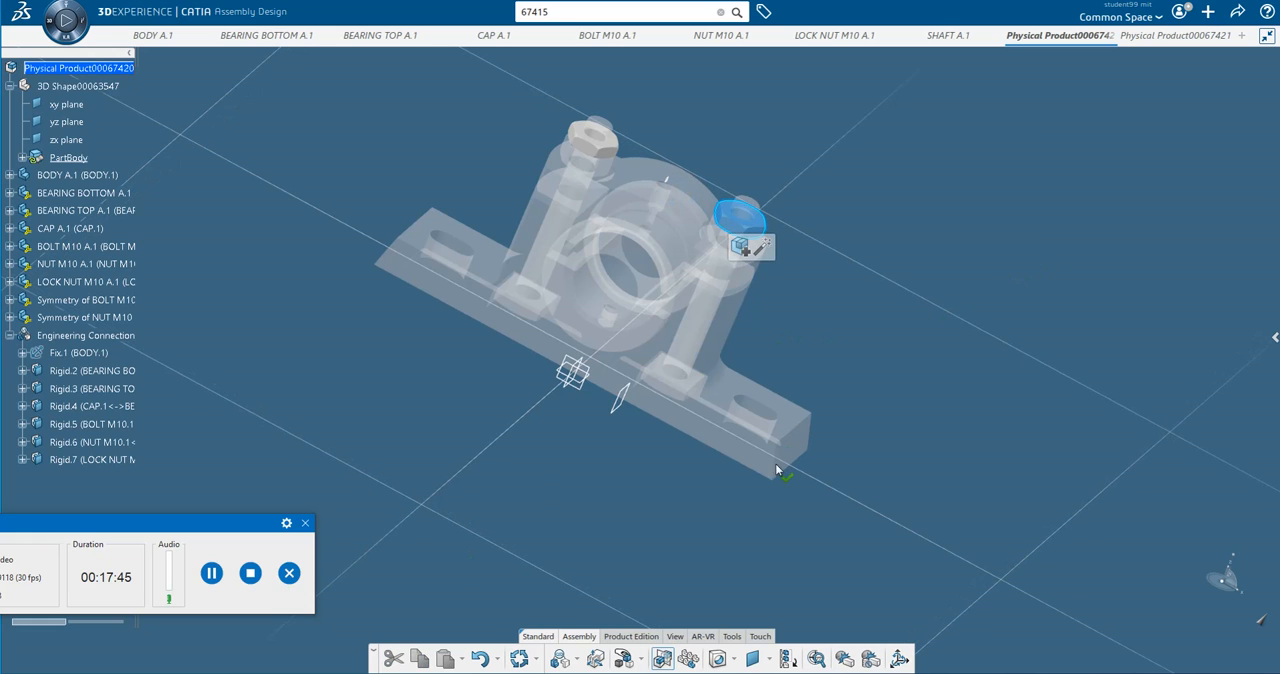
pyautogui.click(902, 336)
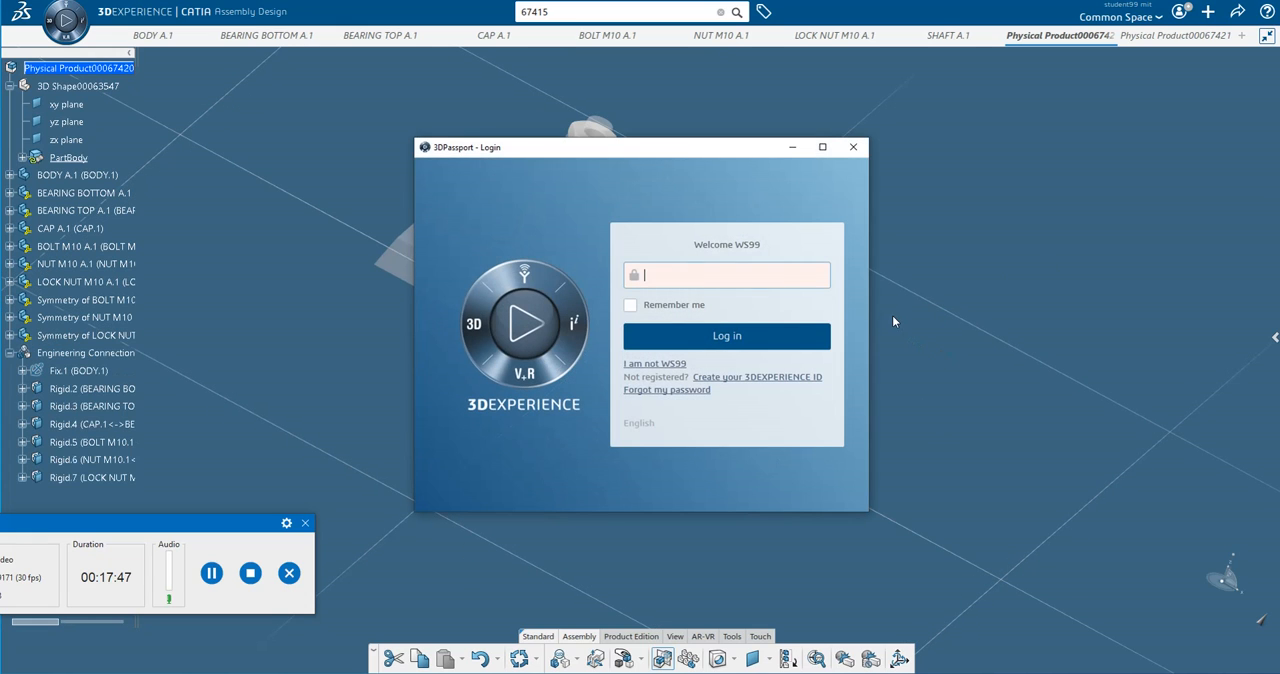
pyautogui.click(853, 147)
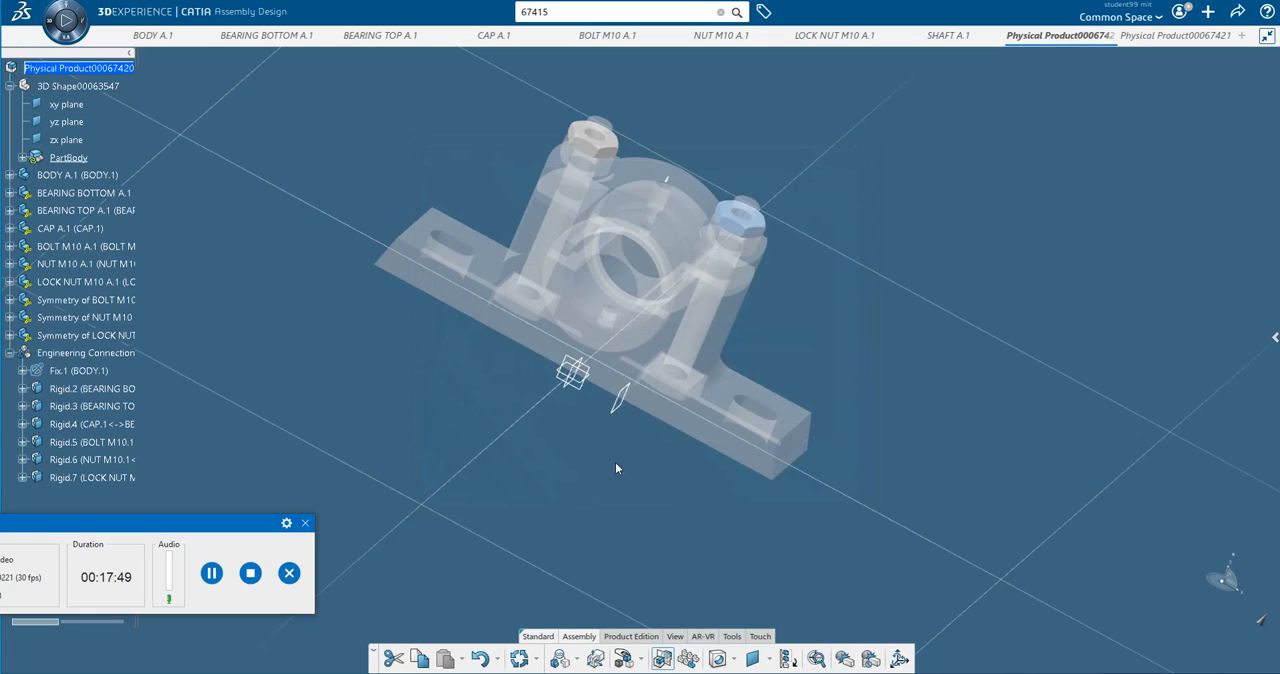
pyautogui.click(211, 573)
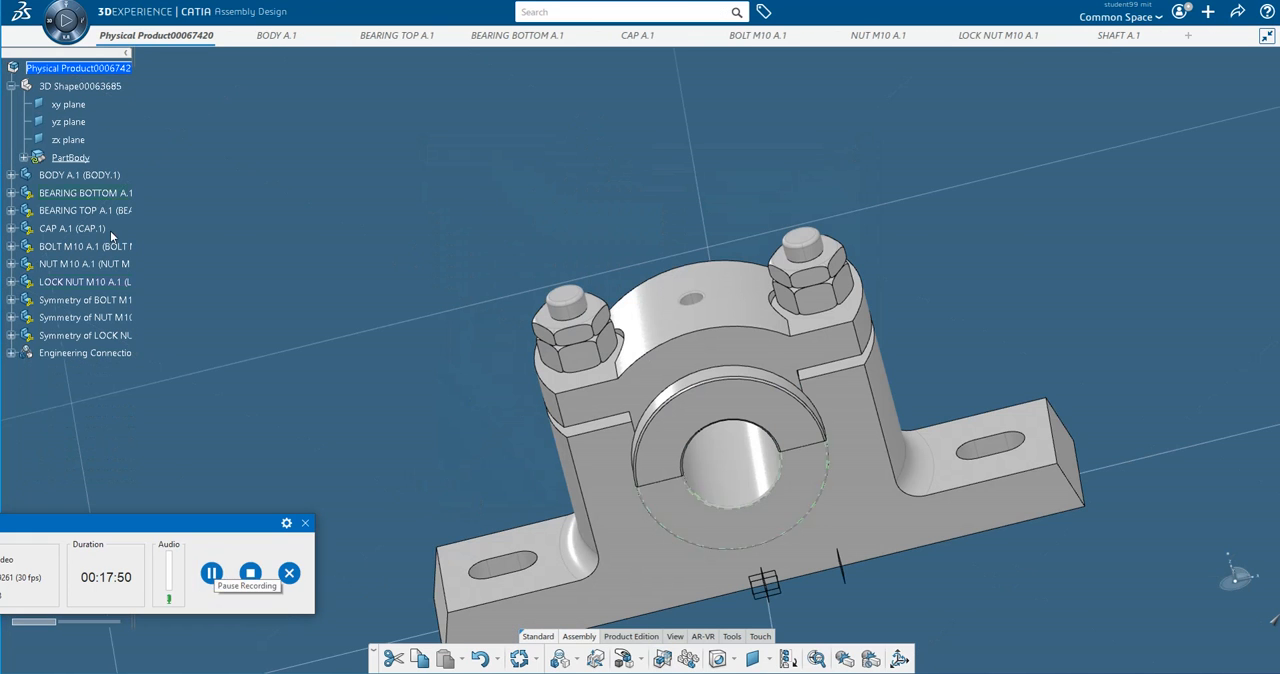
# Insert the existing part SHAFT A.1 into the root physical product.
pyautogui.click(90, 73)
pyautogui.rightClick(90, 73)
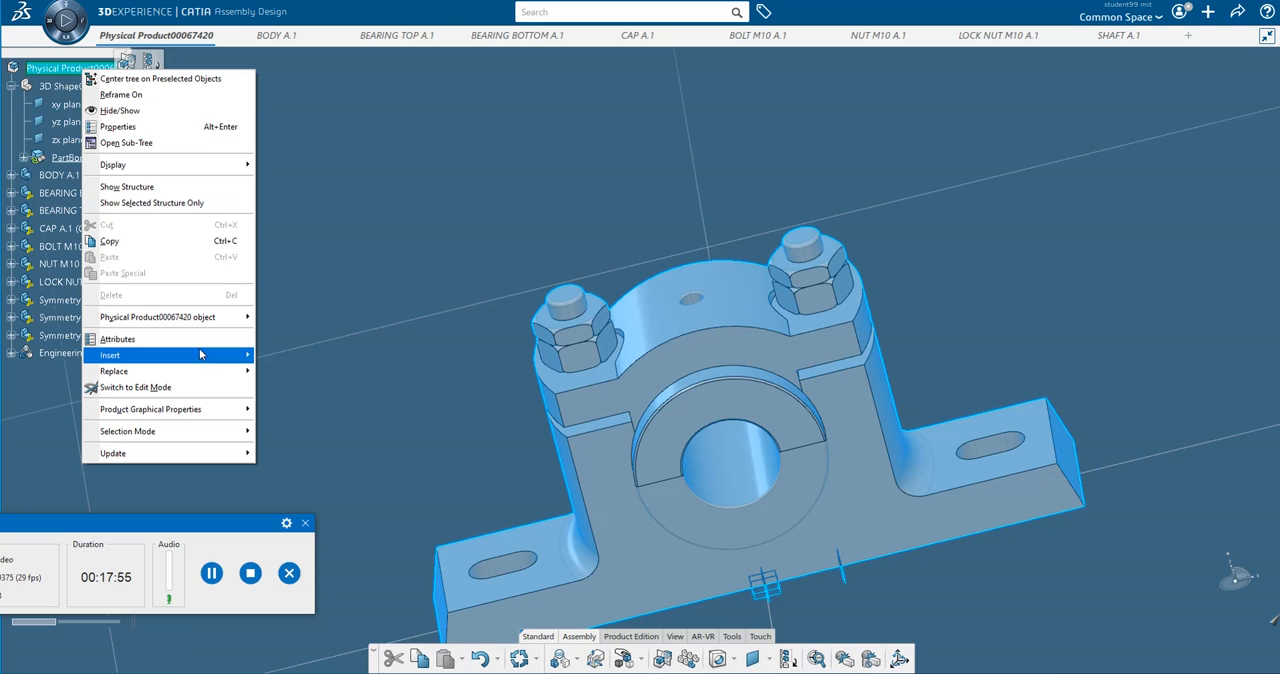
pyautogui.moveTo(200, 354)
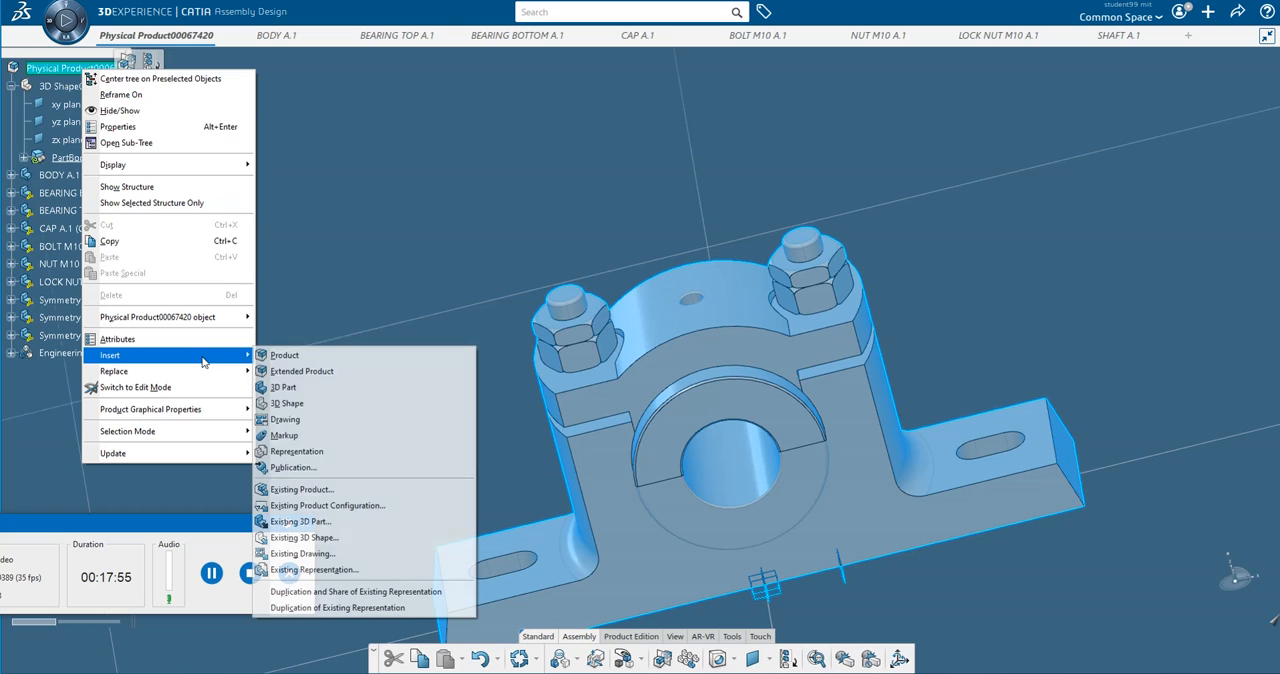
pyautogui.click(329, 539)
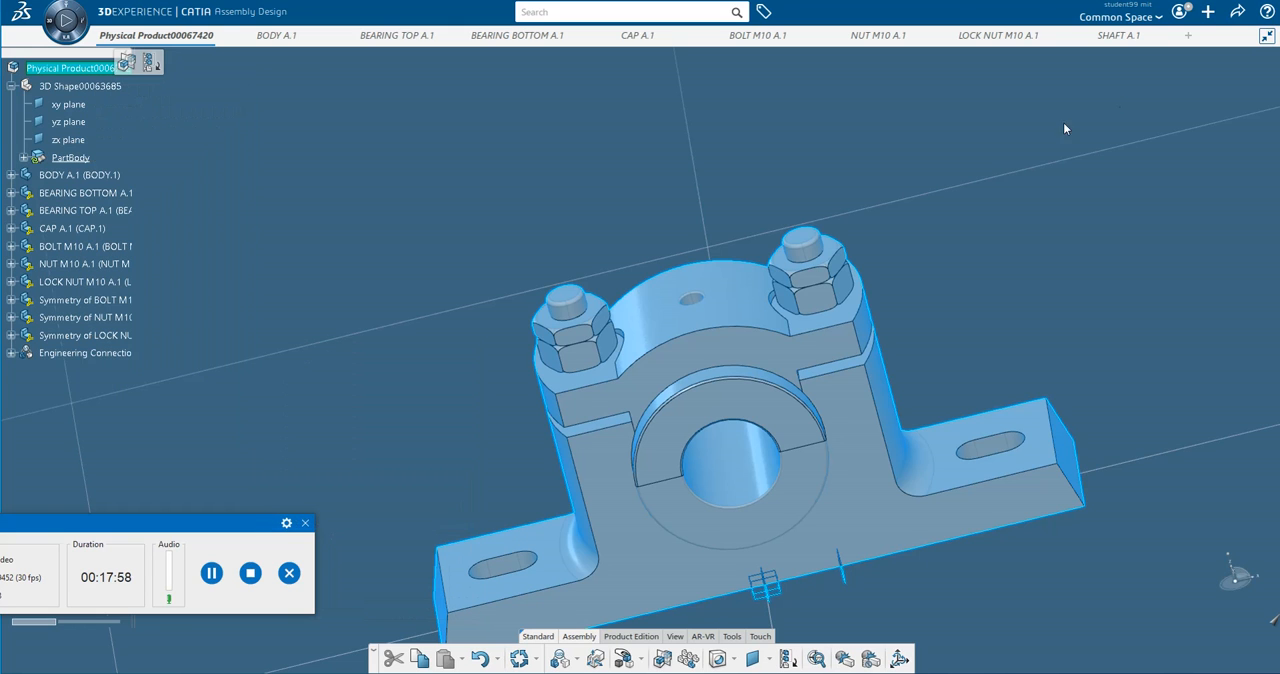
pyautogui.click(1118, 35)
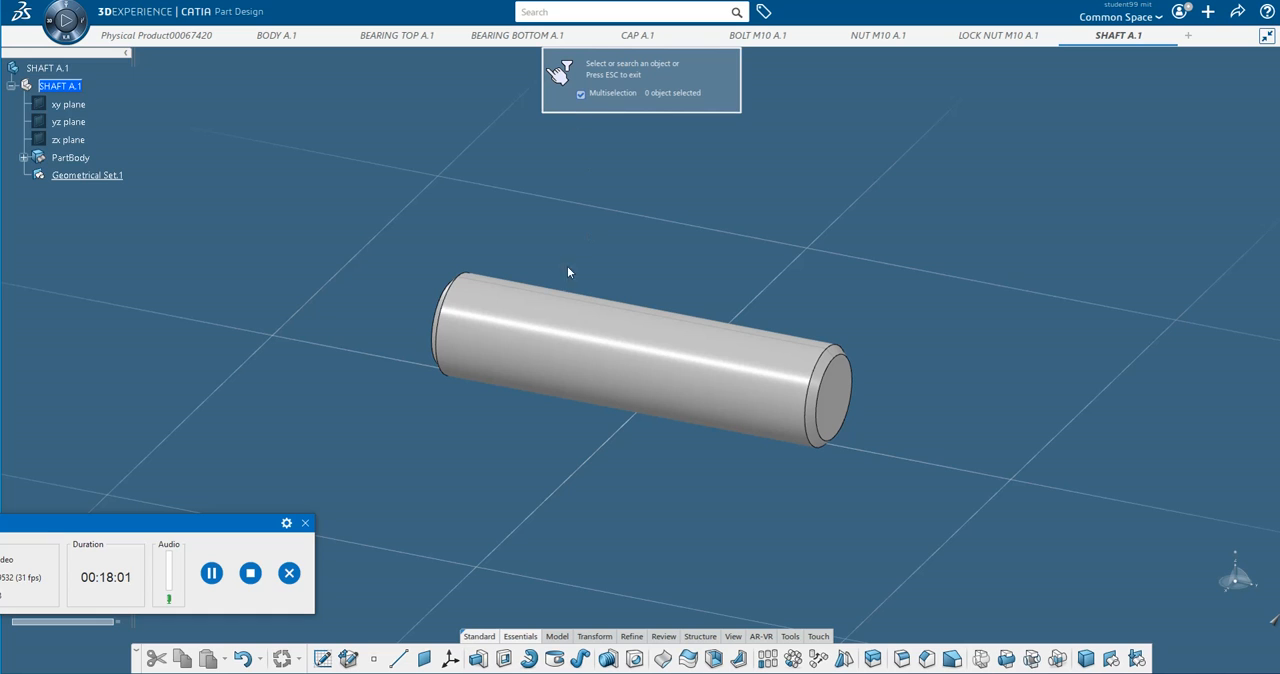
pyautogui.click(48, 67)
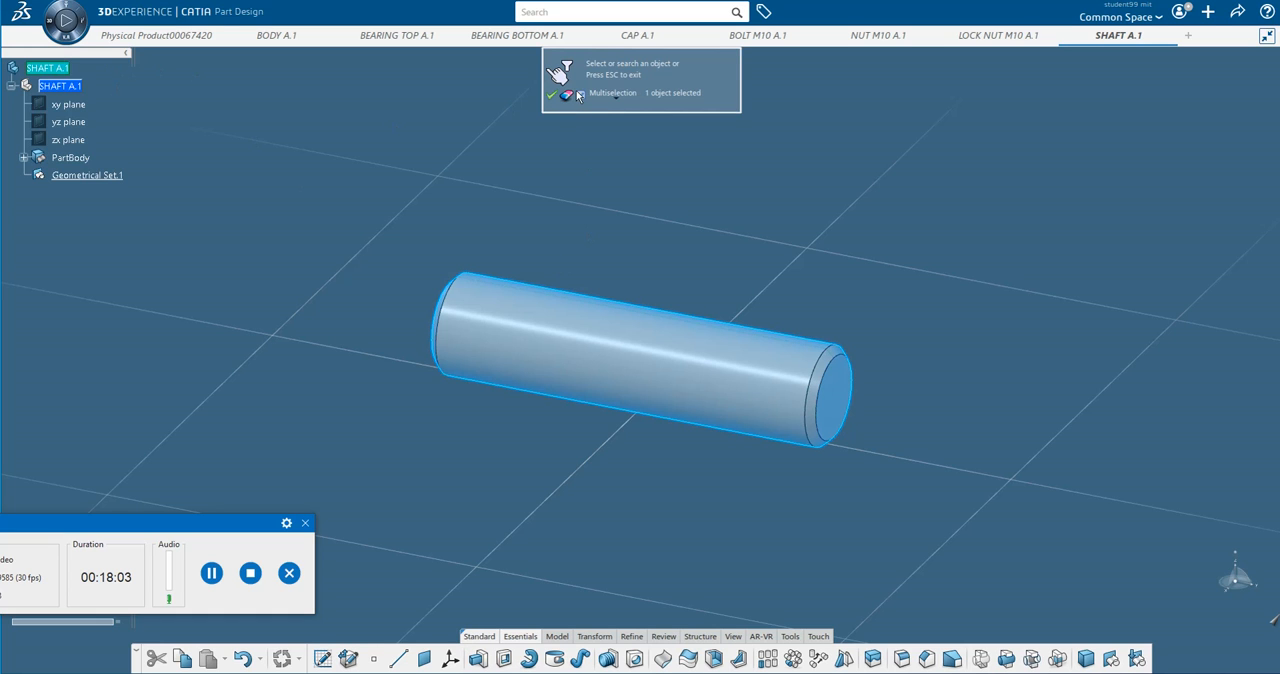
pyautogui.click(551, 96)
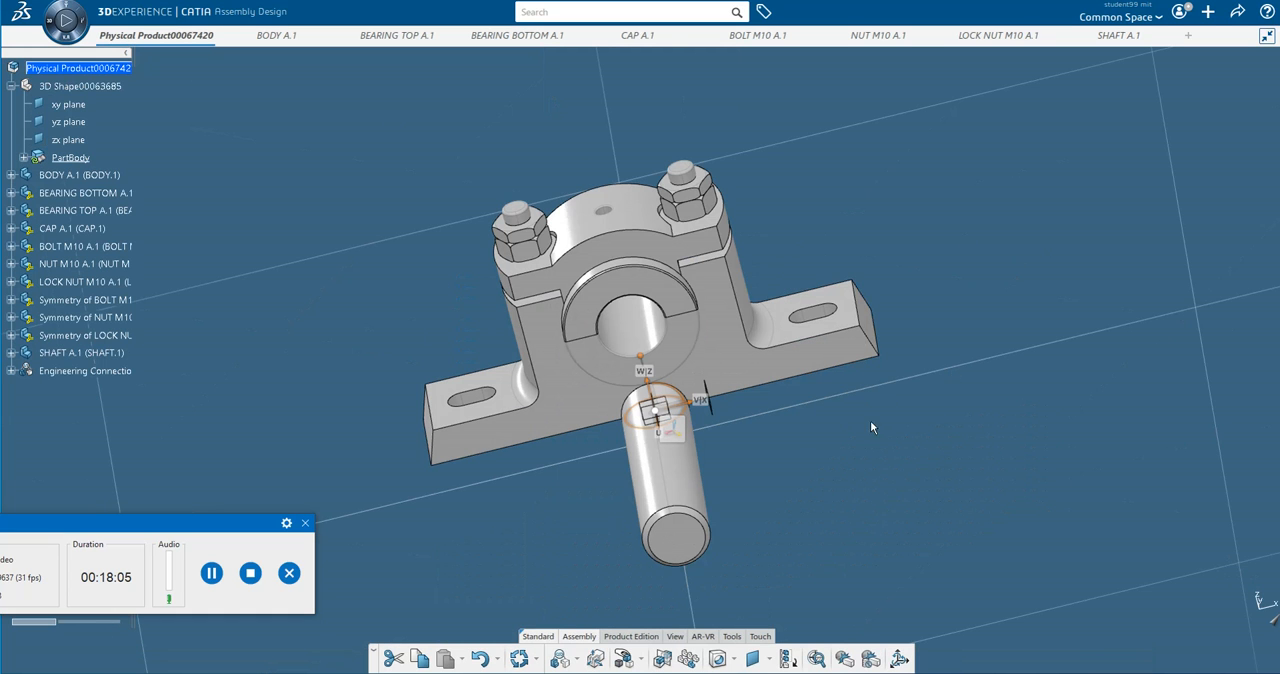
pyautogui.click(852, 453)
pyautogui.click(882, 505)
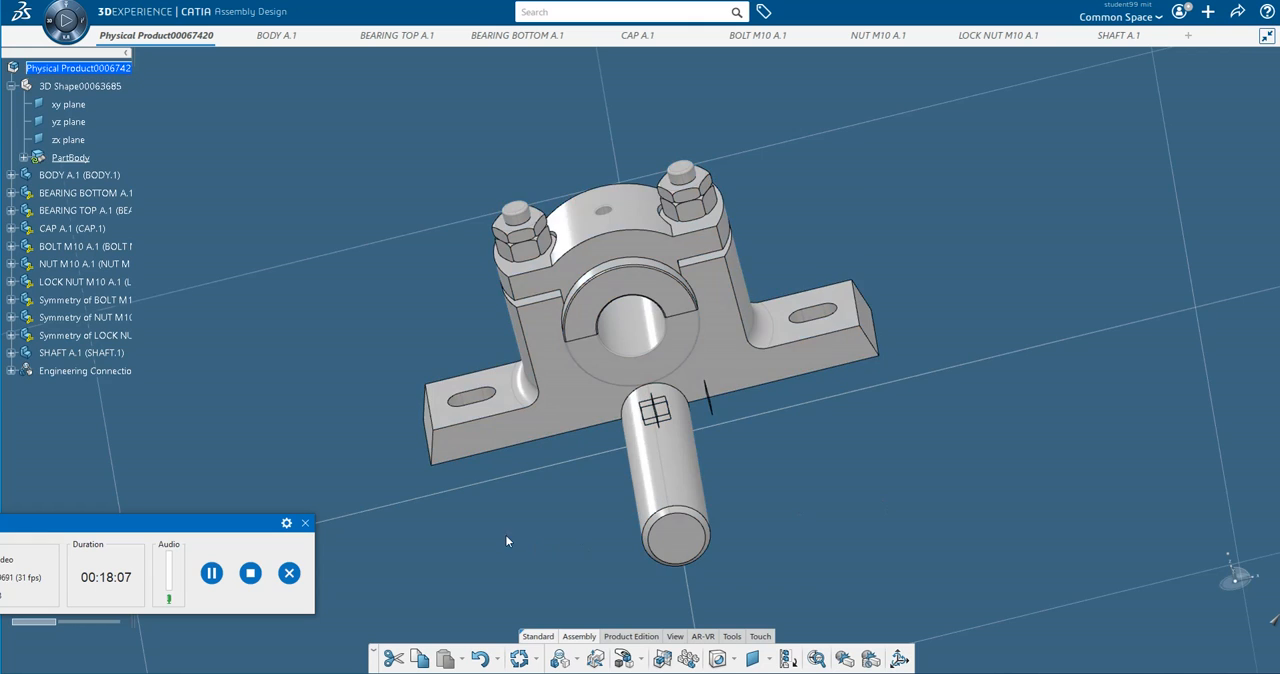
pyautogui.moveTo(509, 536); pyautogui.dragTo(769, 487, button='middle')
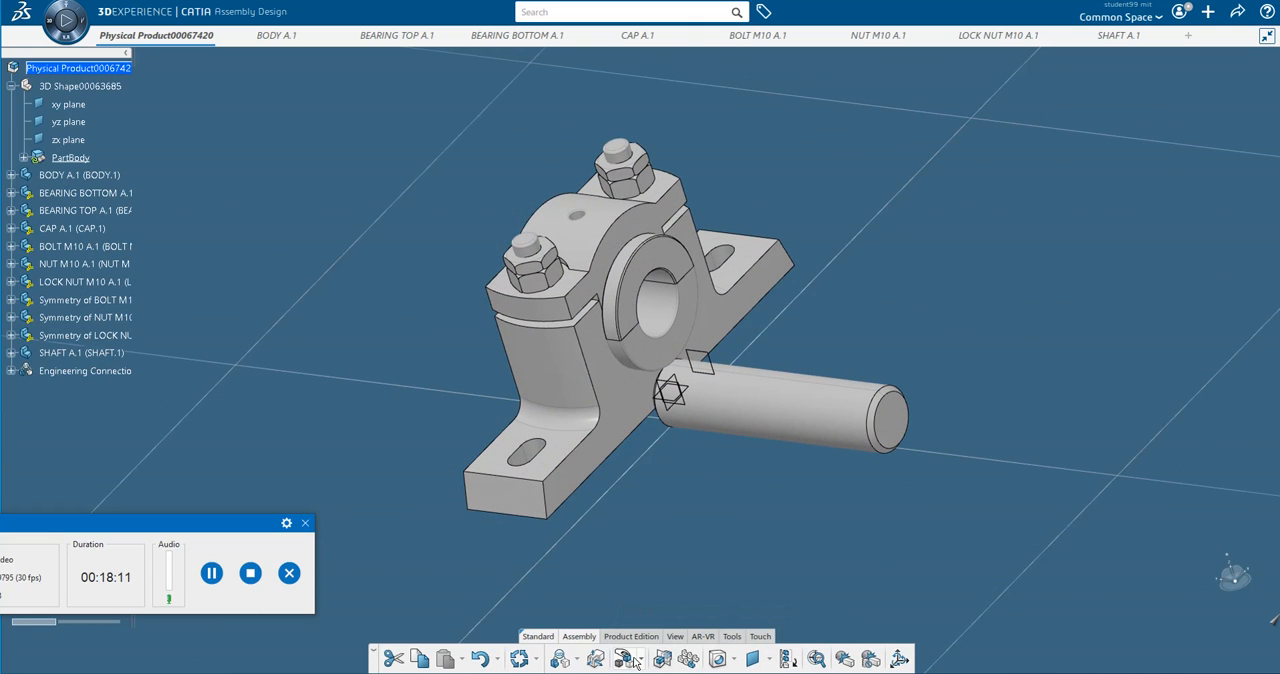
pyautogui.click(577, 659)
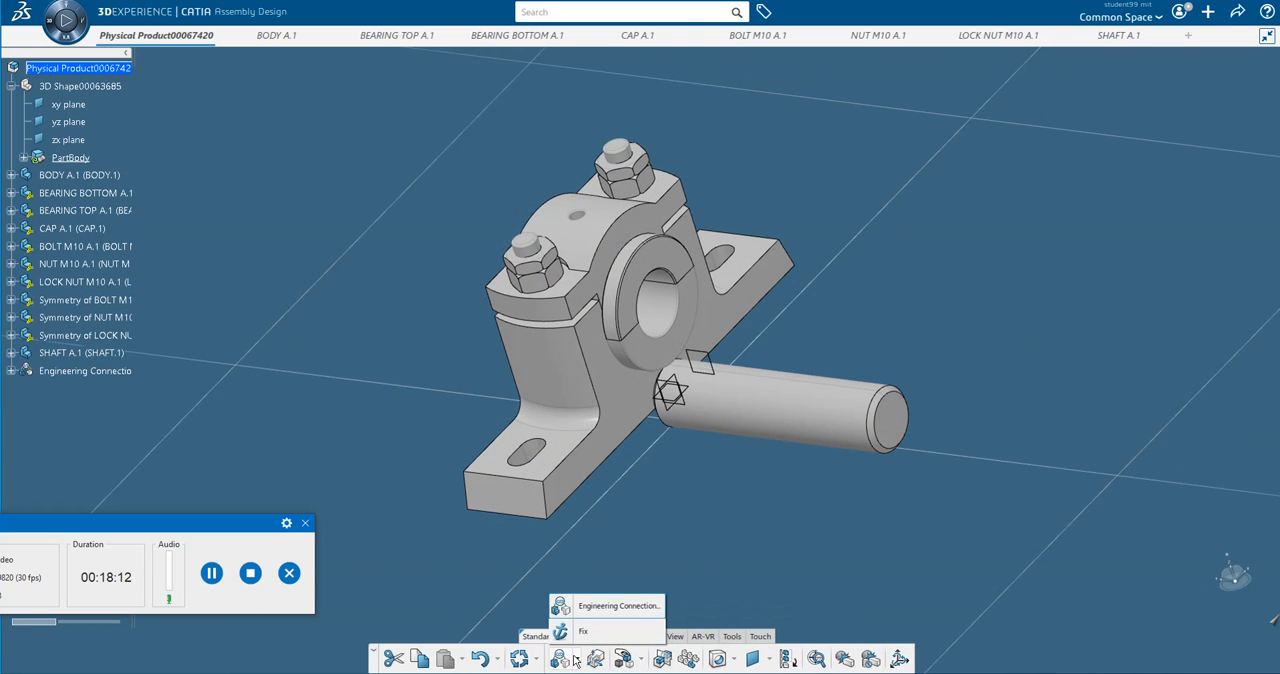
pyautogui.click(596, 604)
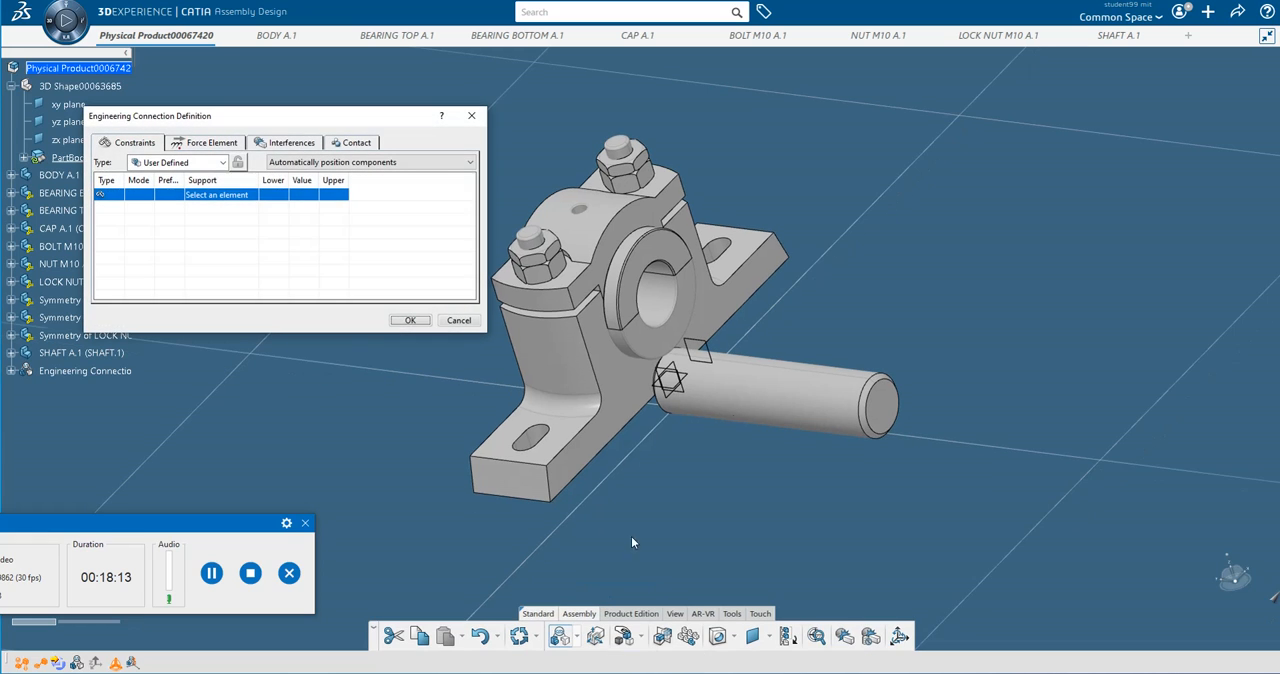
pyautogui.click(864, 406)
pyautogui.click(668, 305)
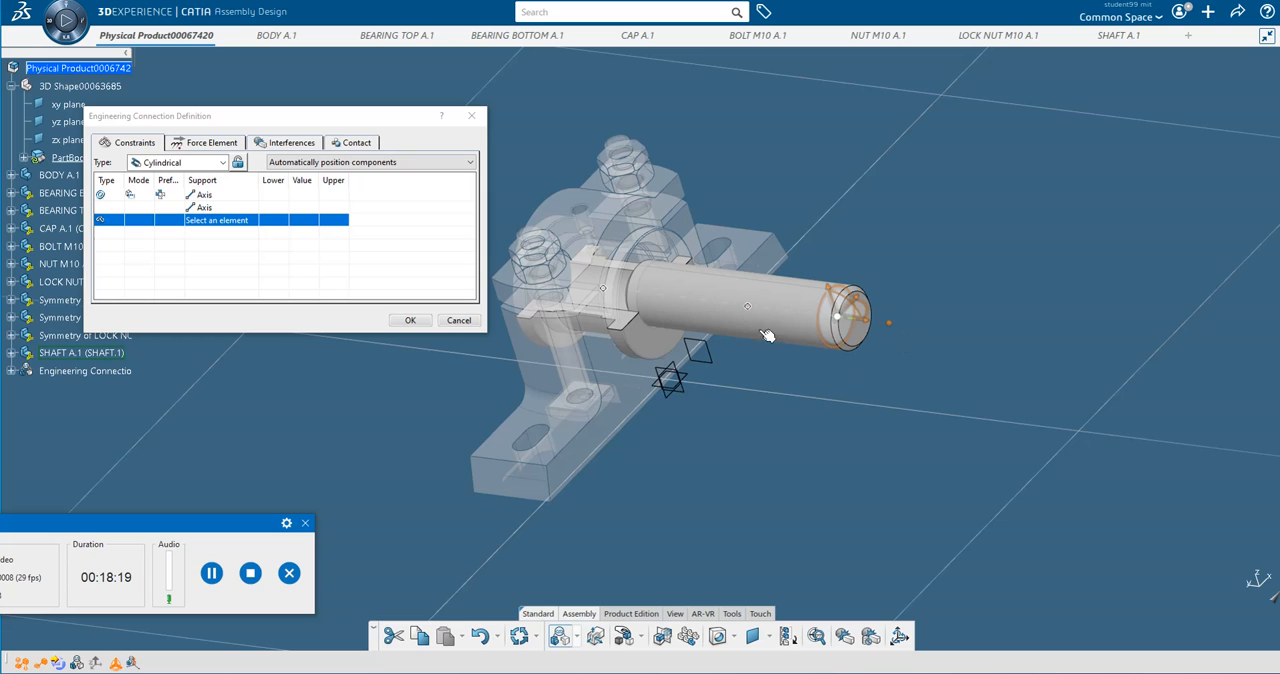
pyautogui.click(211, 573)
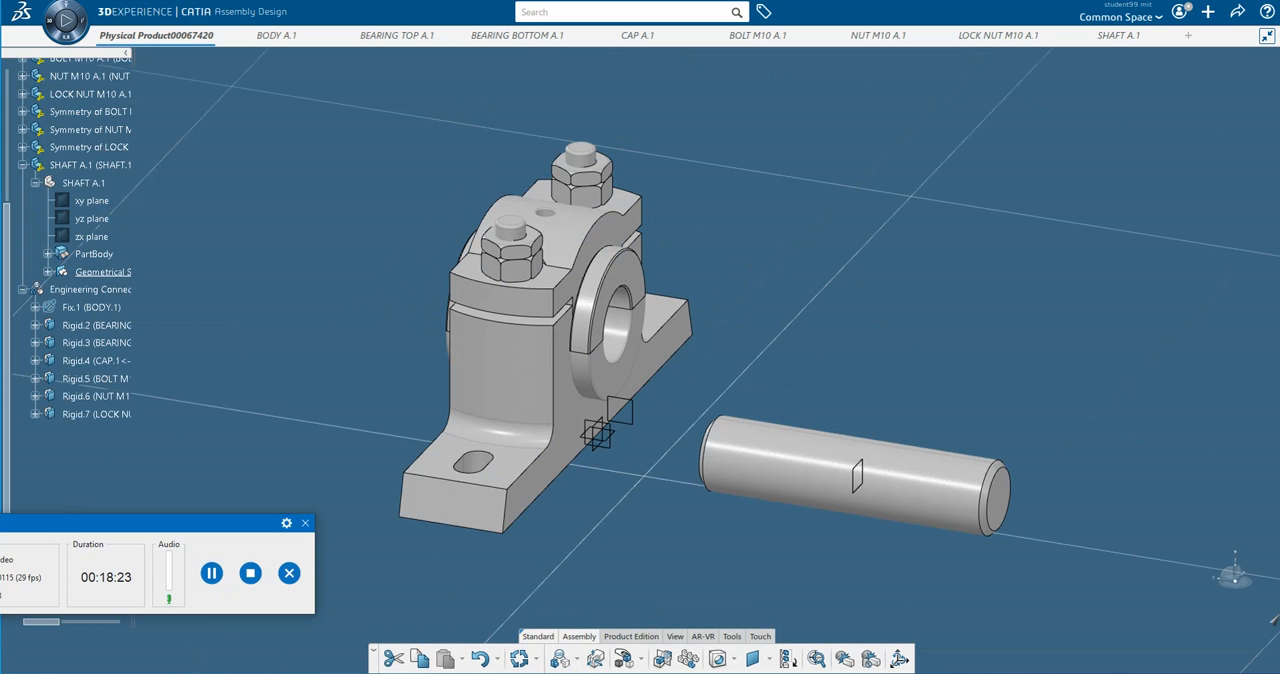
# Start an engineering connection that aligns the shaft's axis with the bearing bore's axis and puts its end face in contact with the bottom bearing's face.
pyautogui.click(577, 661)
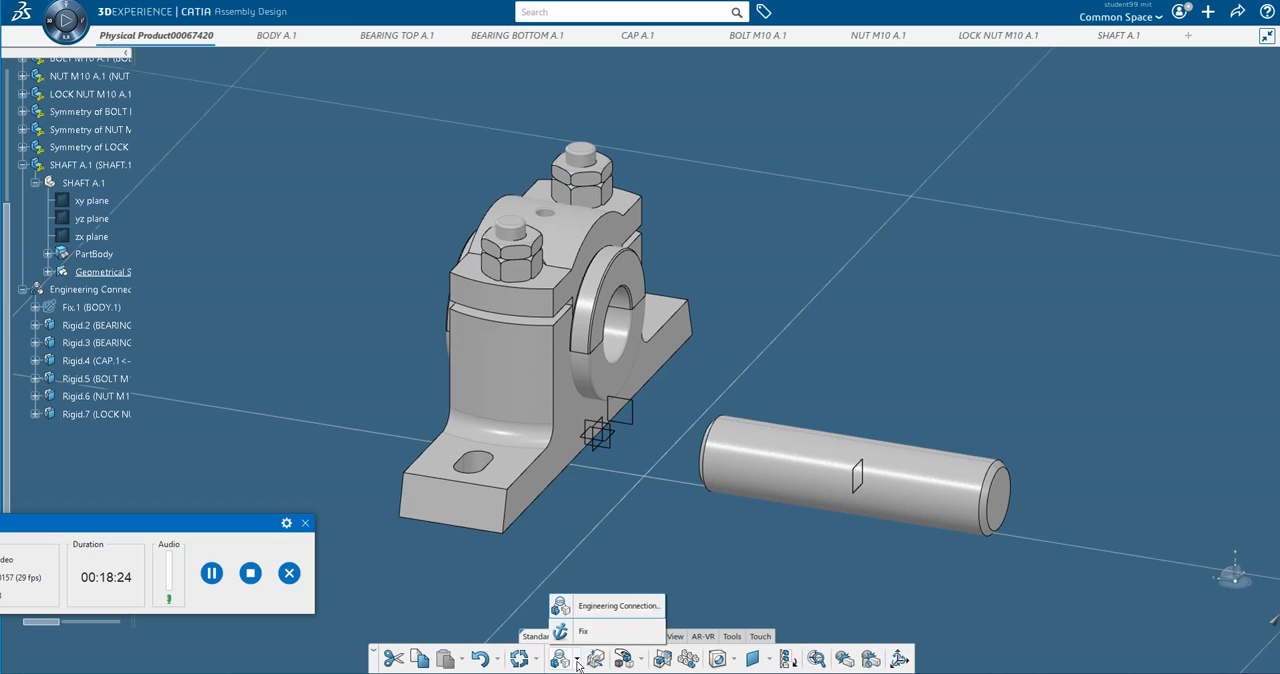
pyautogui.click(579, 609)
pyautogui.click(908, 475)
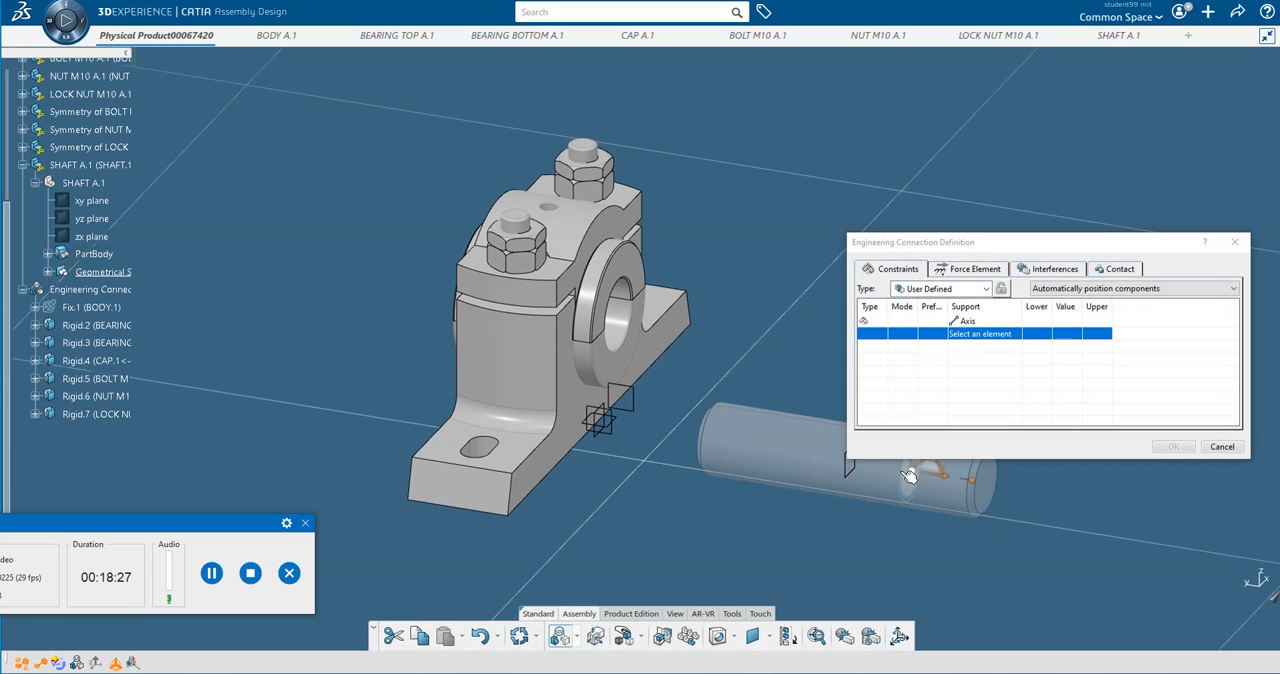
pyautogui.click(625, 319)
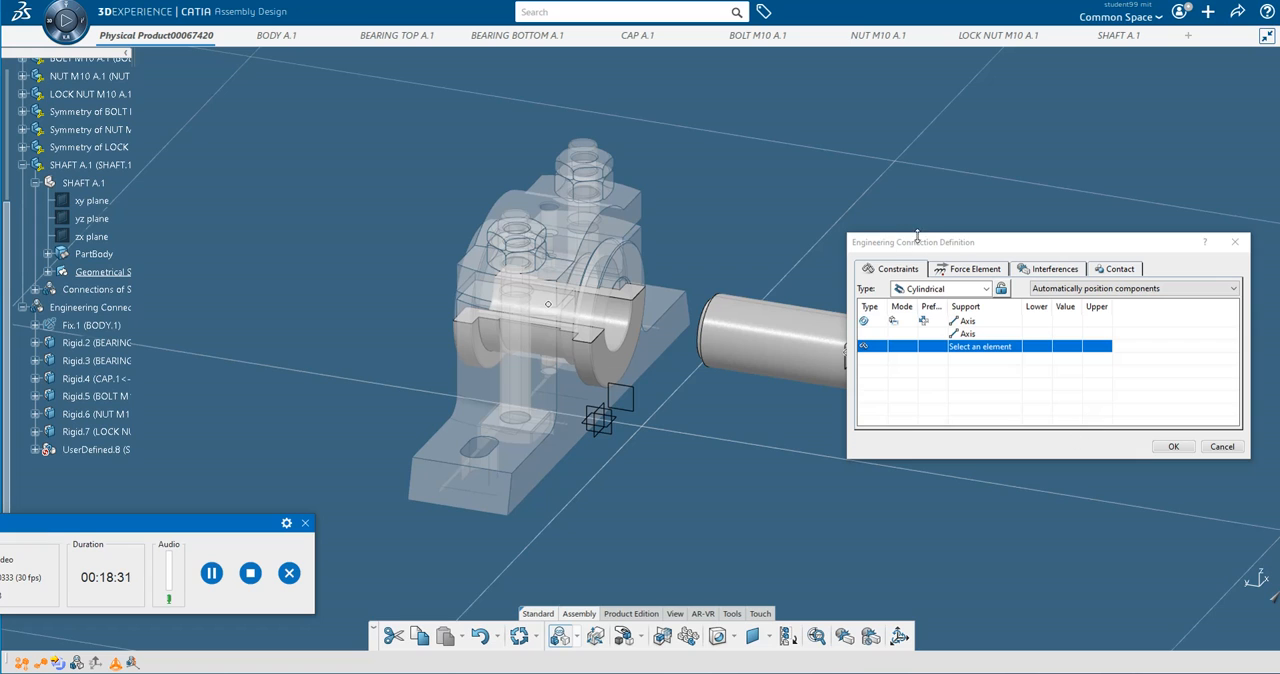
pyautogui.click(970, 254)
pyautogui.moveTo(968, 252); pyautogui.dragTo(996, 436)
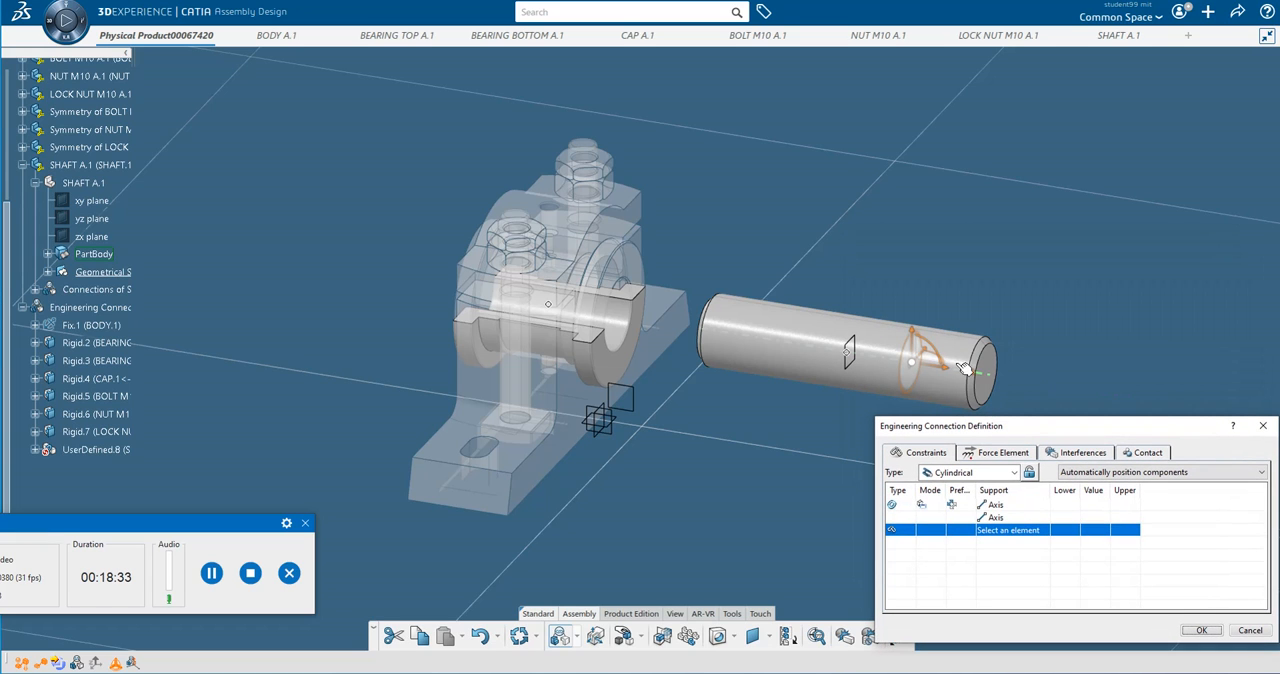
pyautogui.click(991, 370)
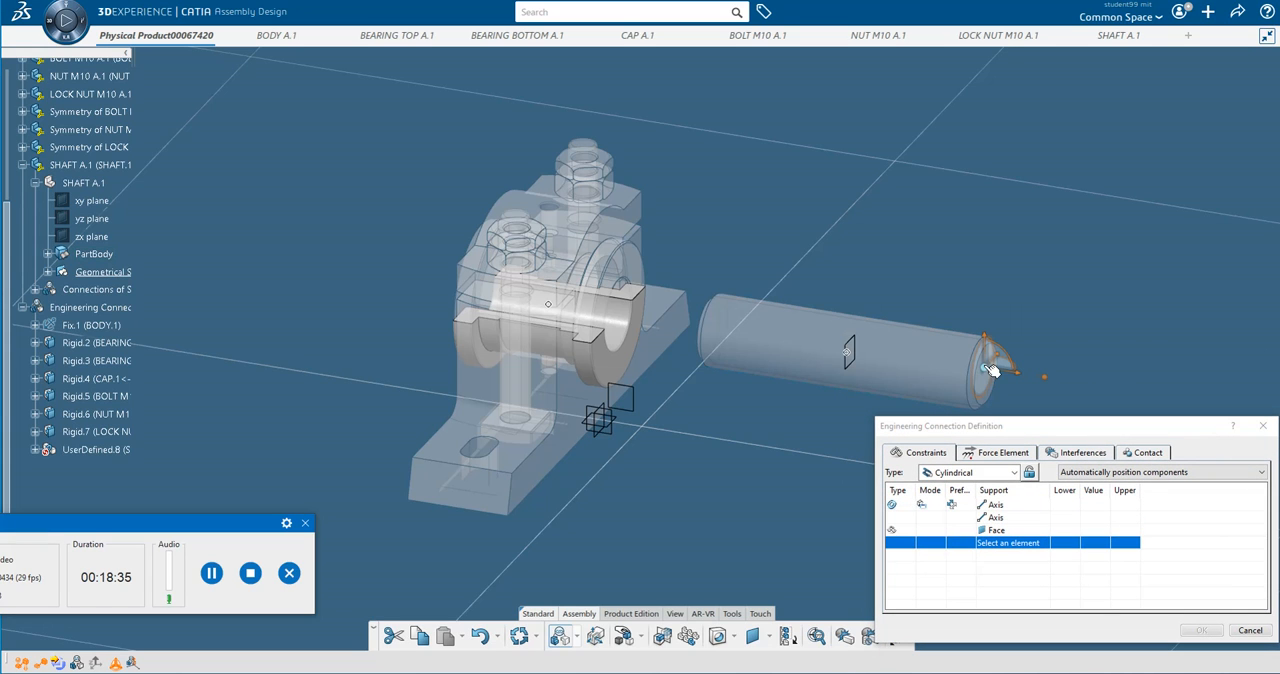
pyautogui.click(622, 346)
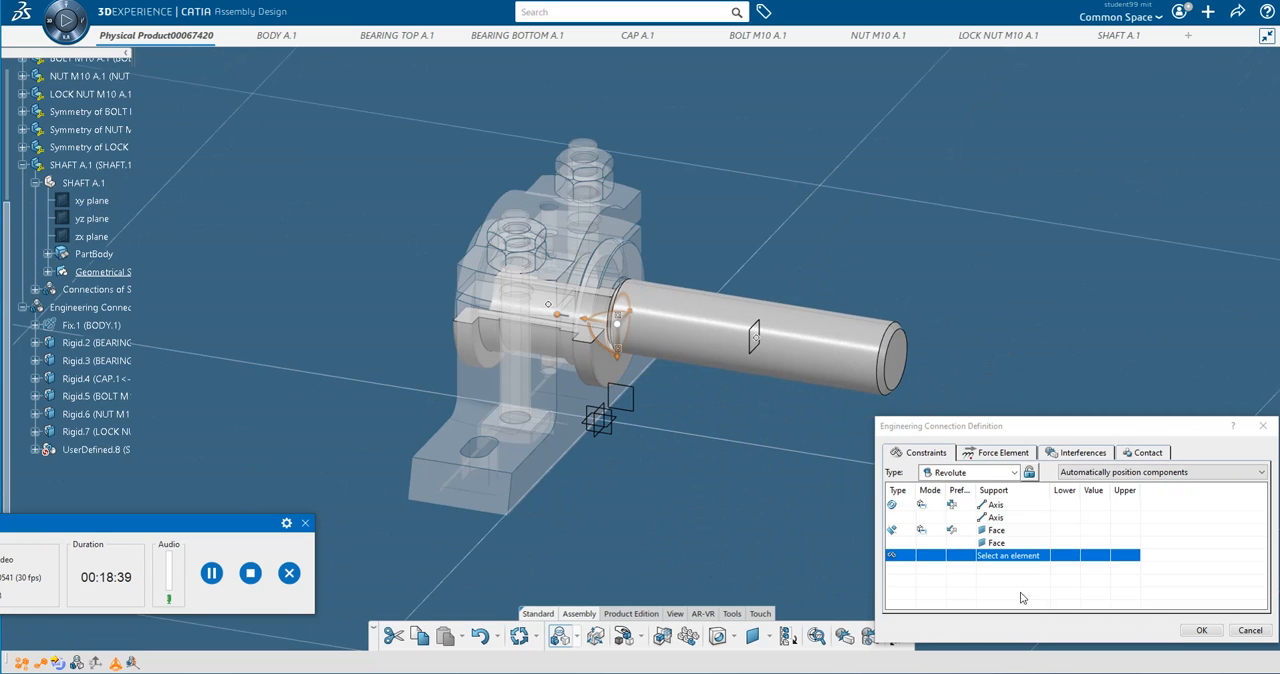
# Replace the contact between the shaft's end face and the bottom bearing's face with an Offset constraint of 45 mm.
pyautogui.click(894, 530)
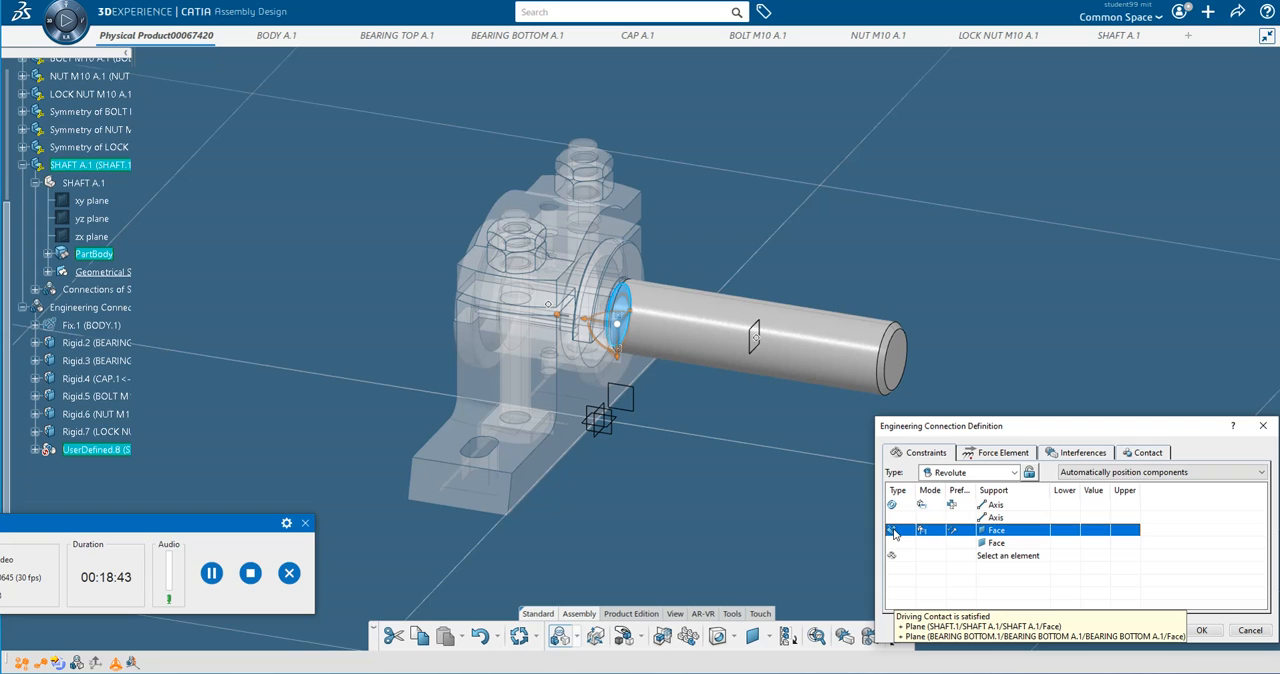
pyautogui.rightClick(894, 532)
pyautogui.moveTo(955, 541)
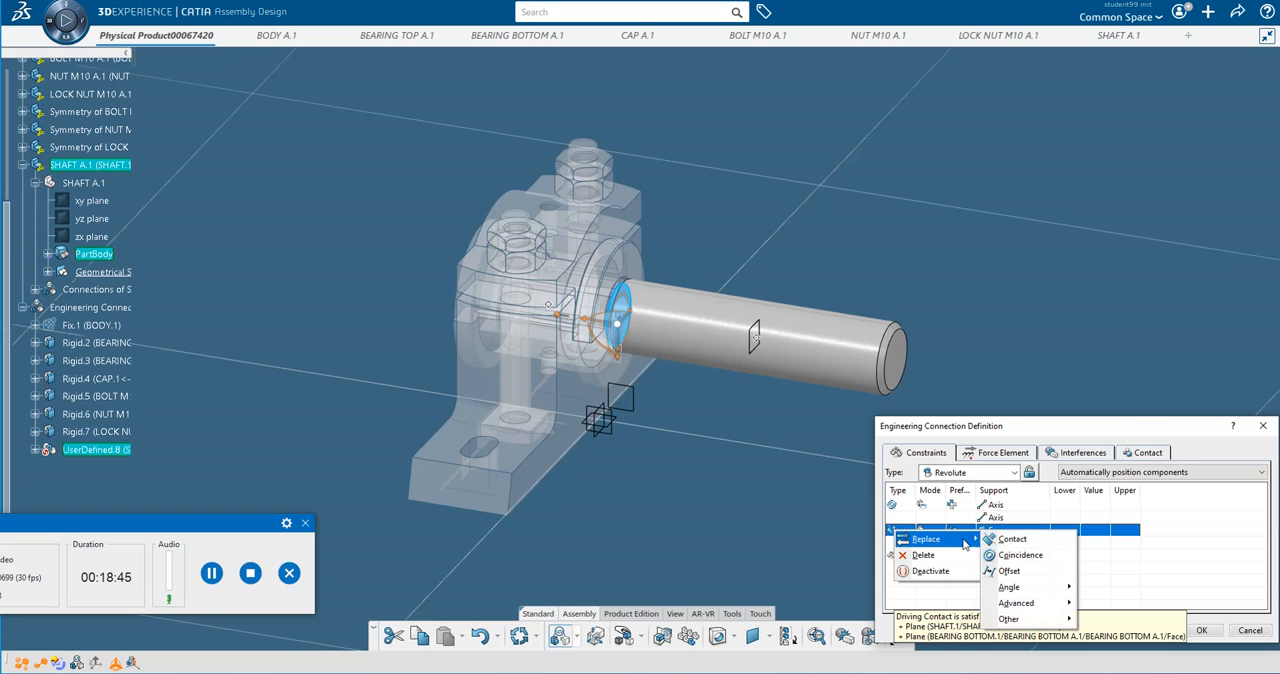
pyautogui.click(1044, 572)
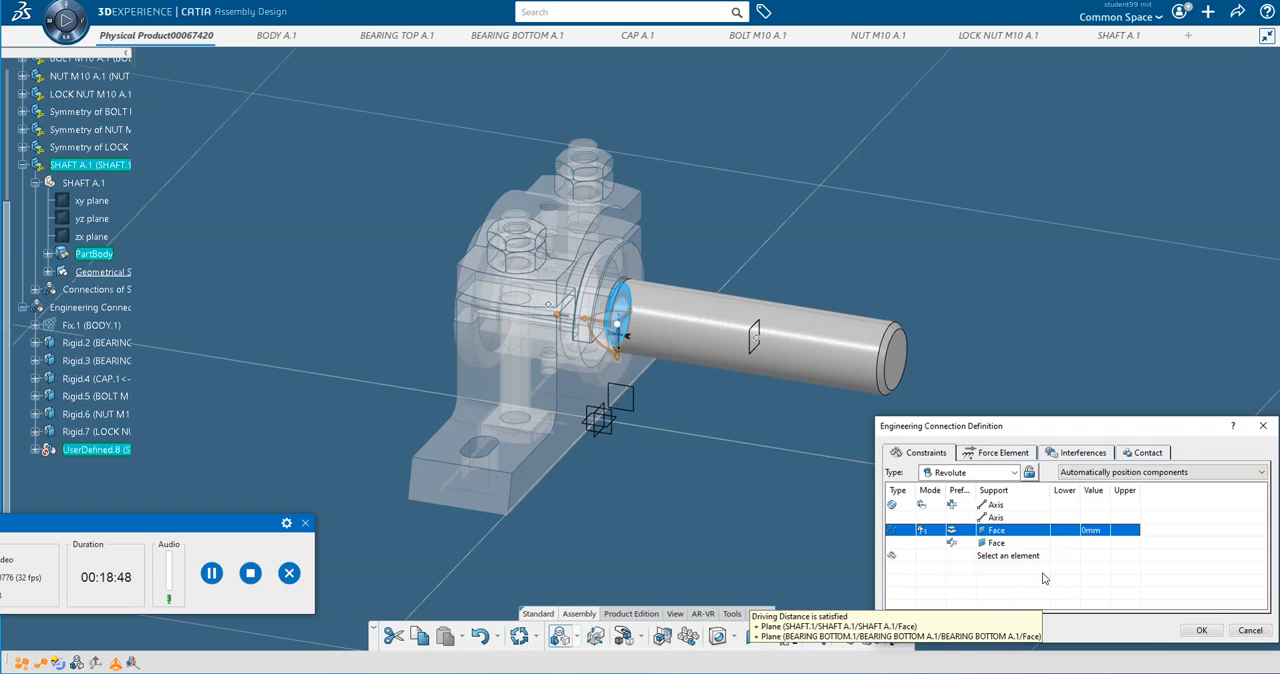
pyautogui.doubleClick(1092, 537)
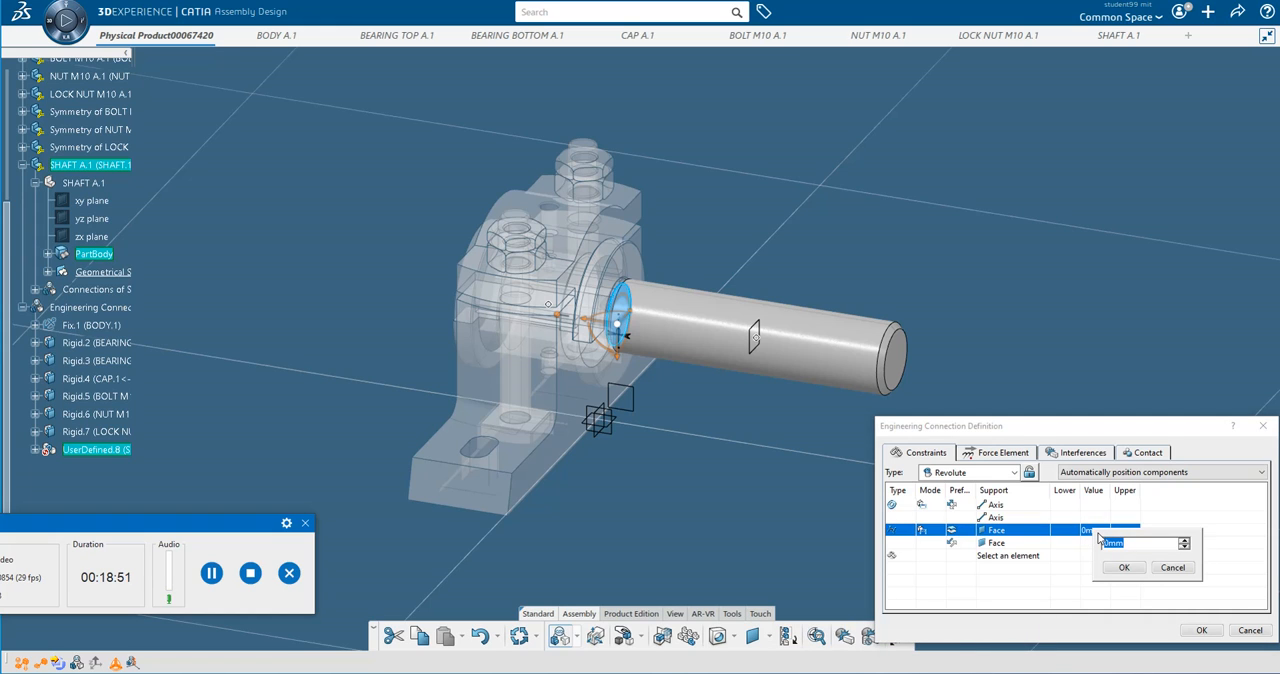
pyautogui.press('BackSpace')
pyautogui.click(1131, 571)
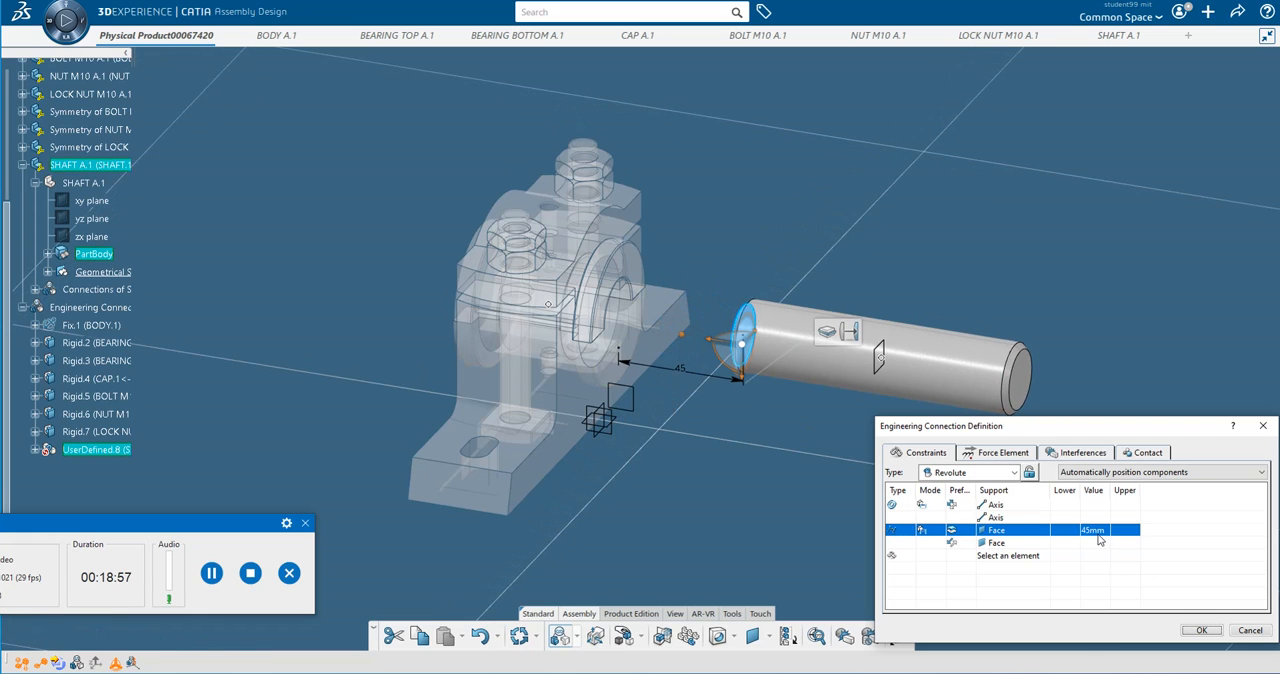
# Reverse the shaft's face offset by setting its value to -45 mm.
pyautogui.doubleClick(1098, 536)
pyautogui.write('-45')
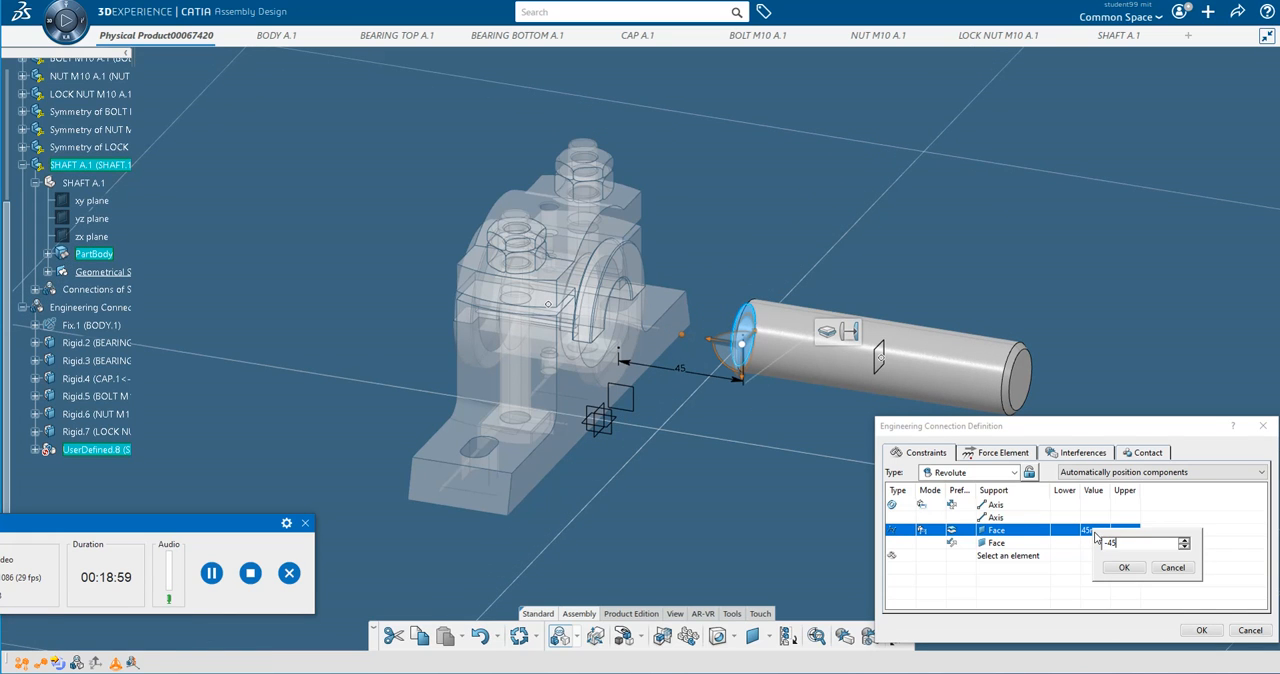
pyautogui.press('Return')
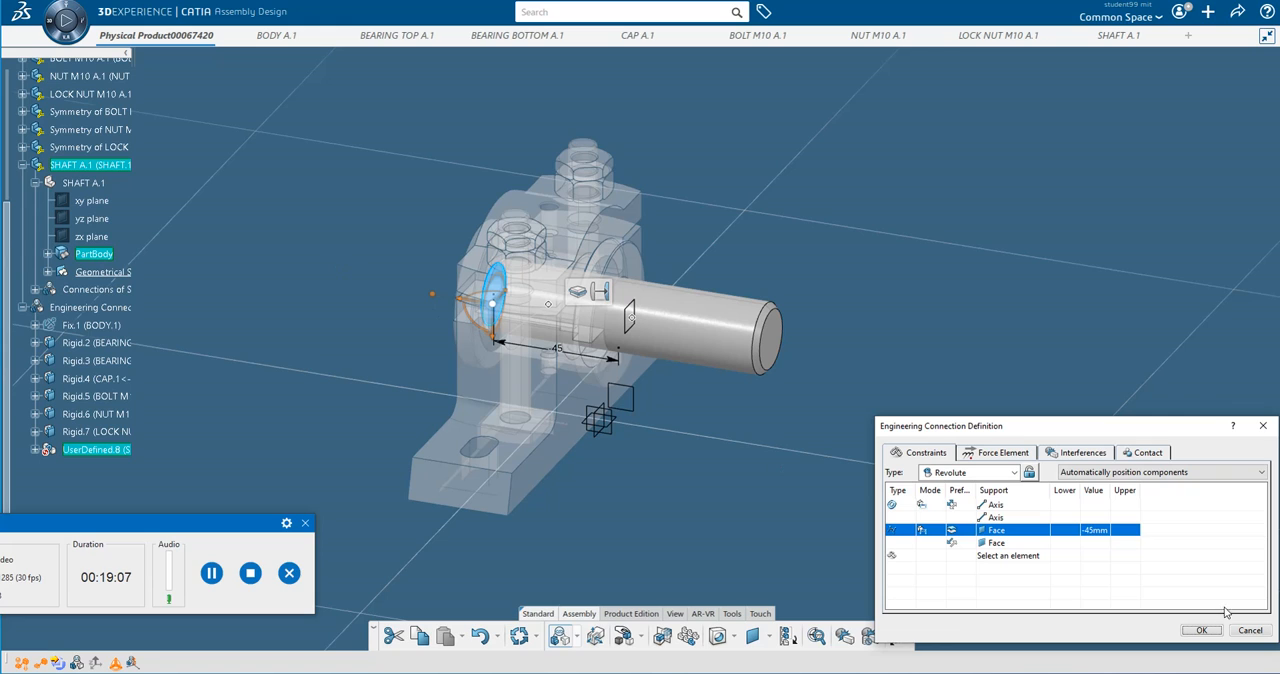
# Set the shaft's face offset to -75 mm and accept the revolute connection with 'check contact' as its interference specification.
pyautogui.doubleClick(1092, 532)
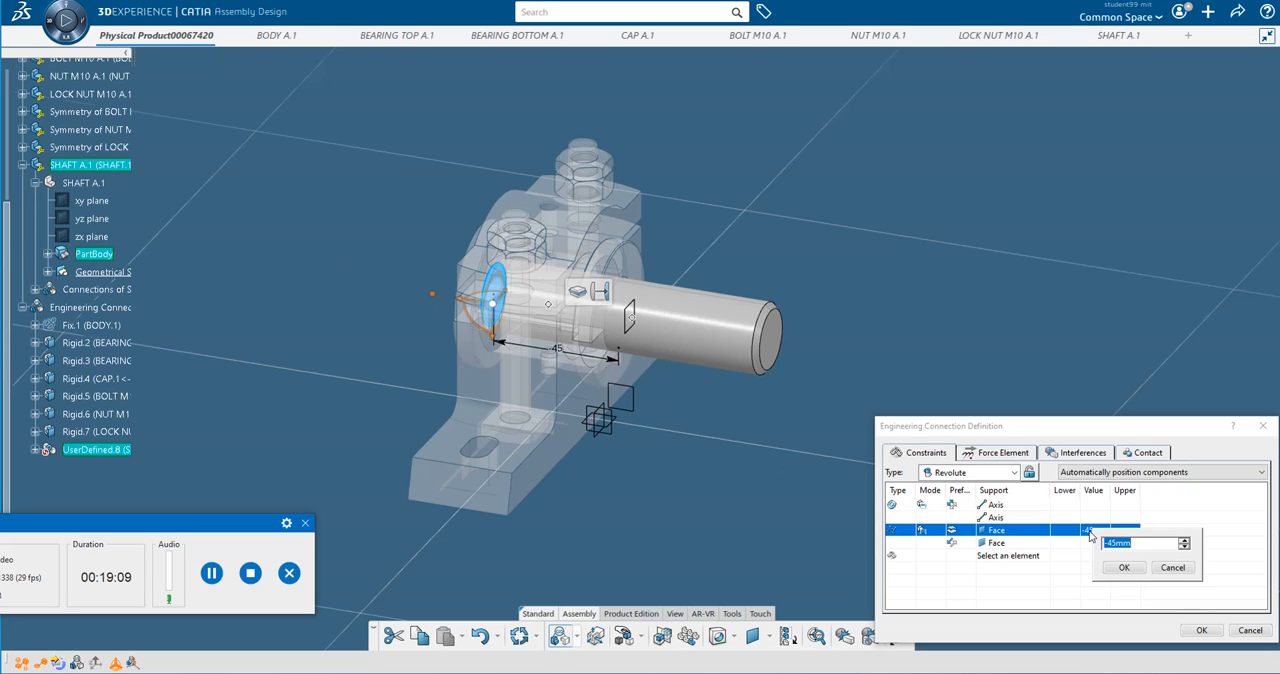
pyautogui.write('-7')
pyautogui.click(1126, 568)
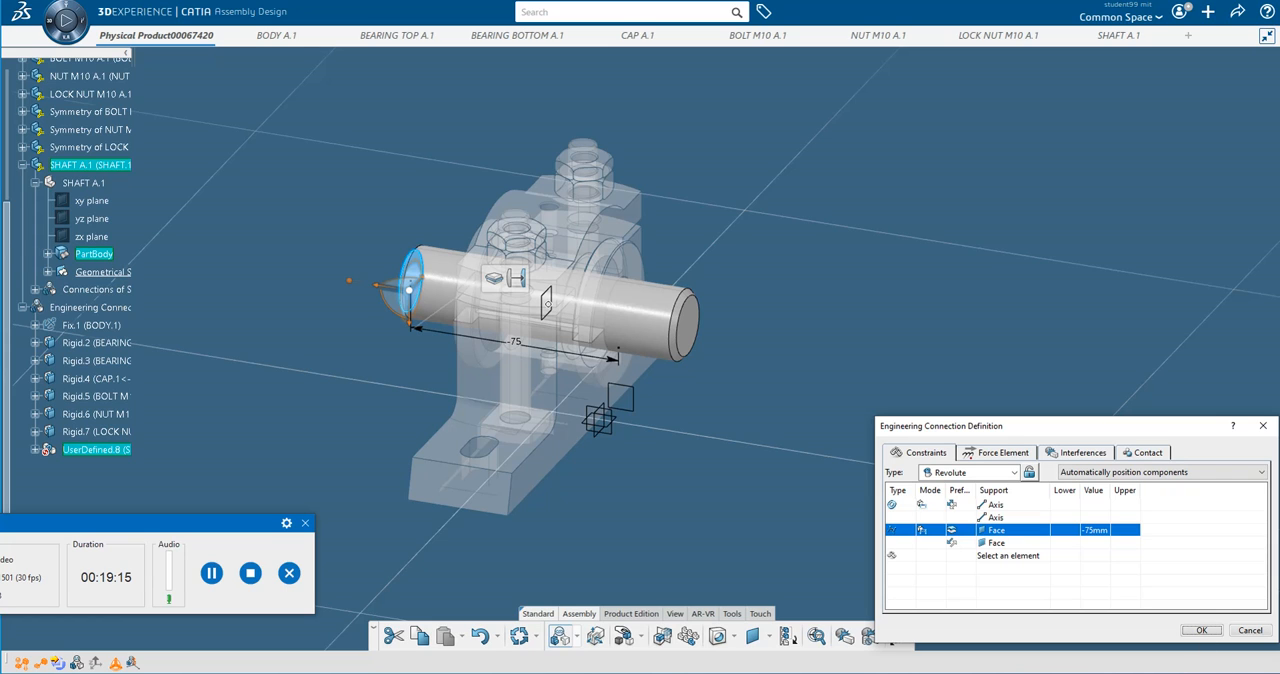
pyautogui.click(1211, 632)
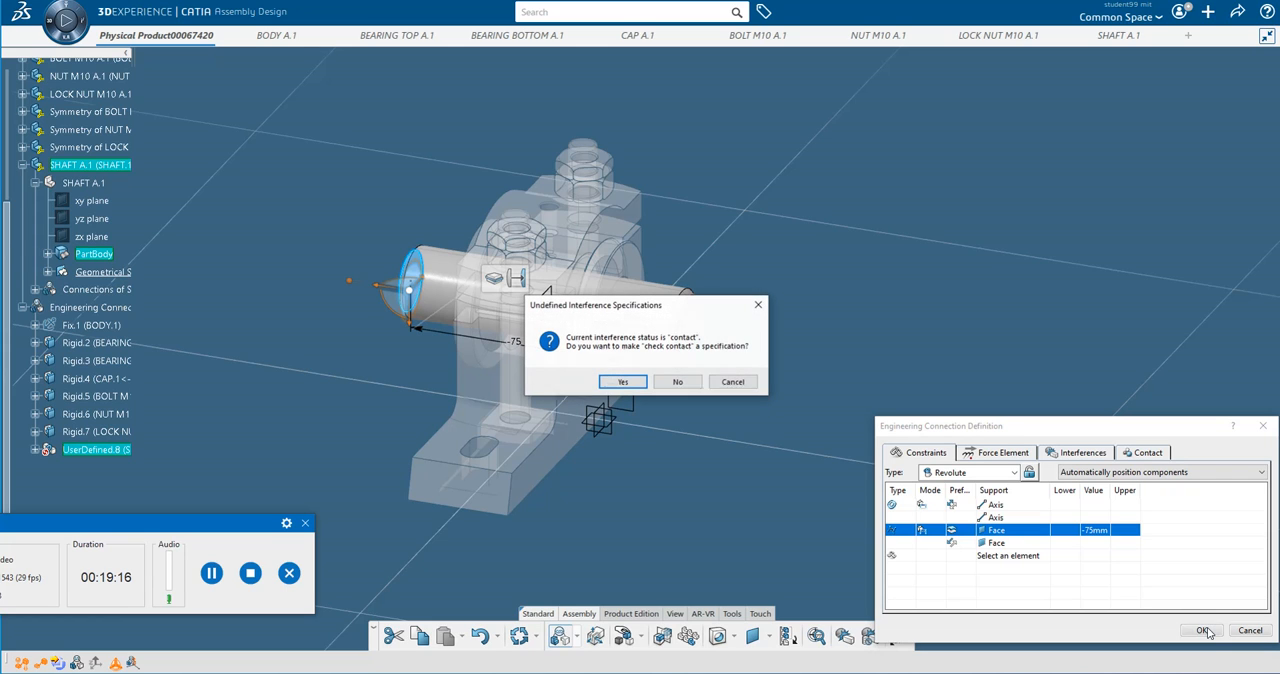
pyautogui.click(621, 381)
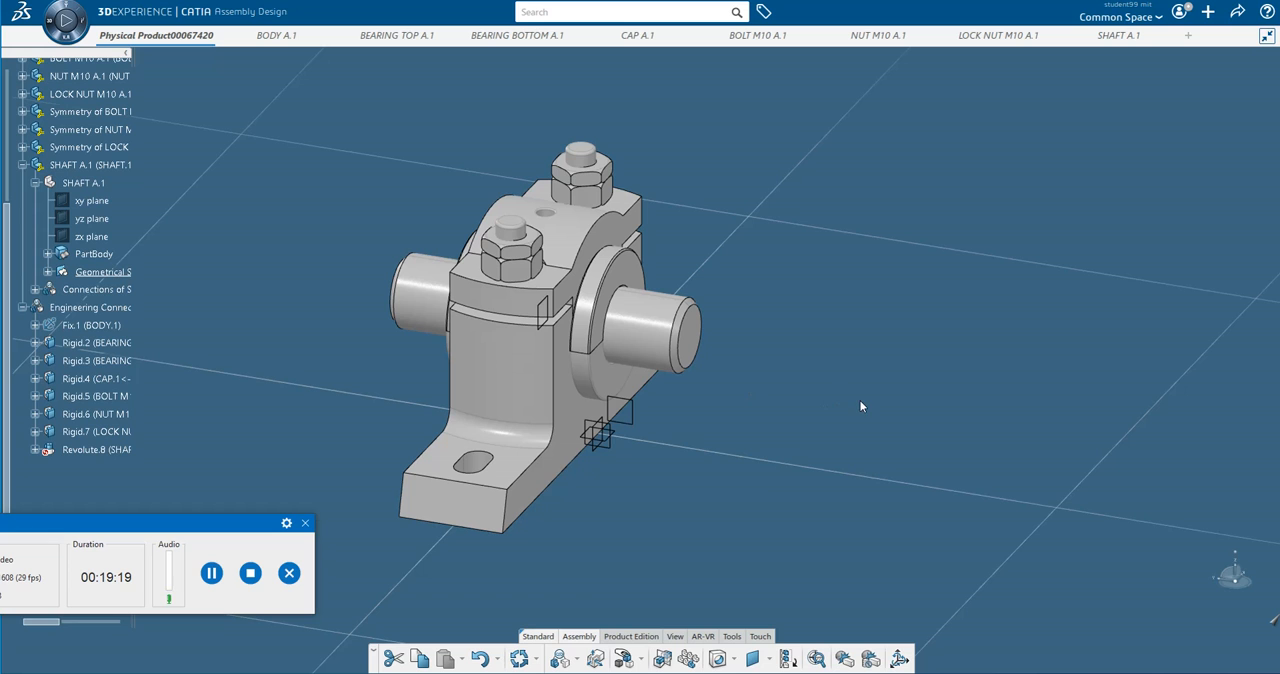
# Expand the shaft's engineering connection in the tree and move its definition dialog clear of the shaft.
pyautogui.moveTo(767, 398)
pyautogui.mouseDown(button='middle')
pyautogui.moveTo(854, 409)
pyautogui.moveTo(826, 423)
pyautogui.moveTo(770, 411)
pyautogui.mouseUp(button='middle')
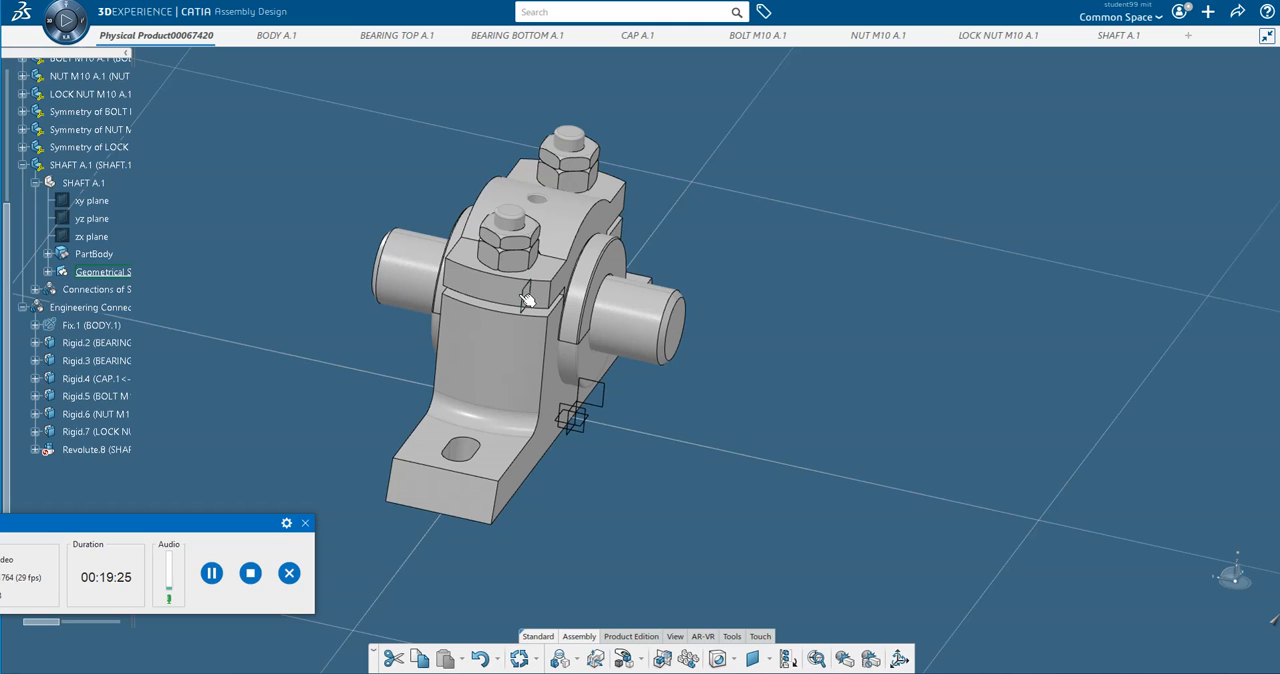
pyautogui.click(36, 451)
pyautogui.click(212, 571)
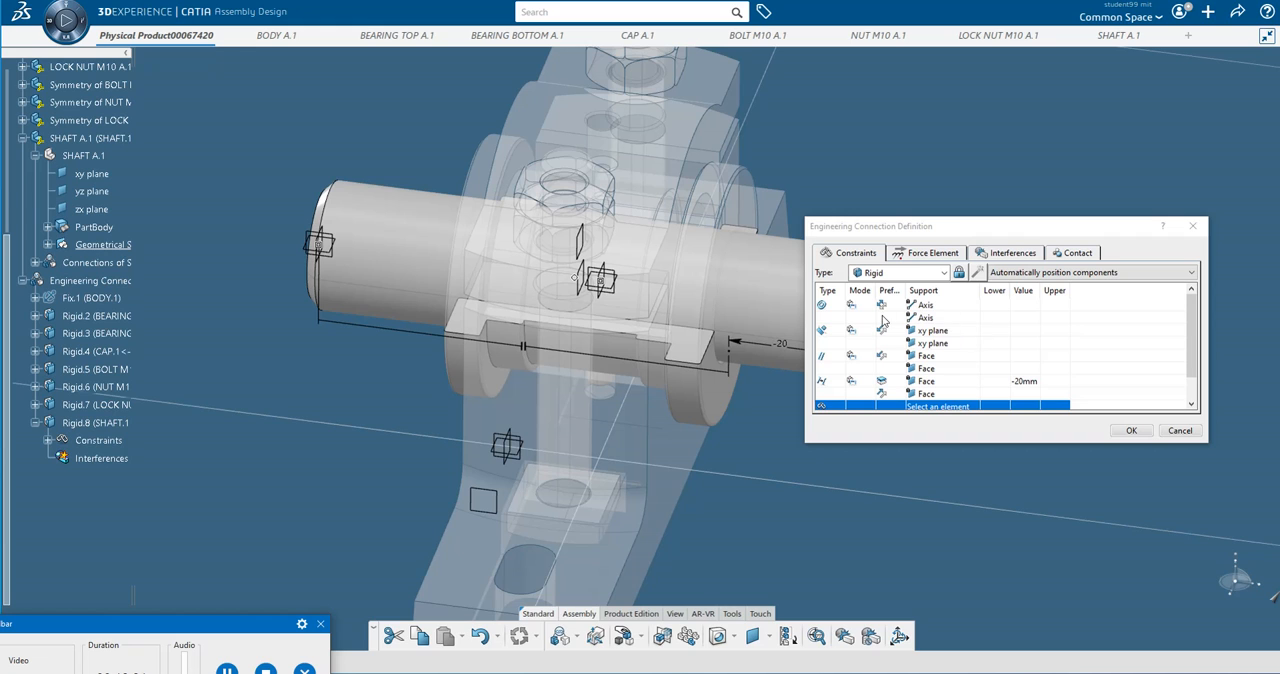
pyautogui.moveTo(1031, 229); pyautogui.dragTo(1113, 203)
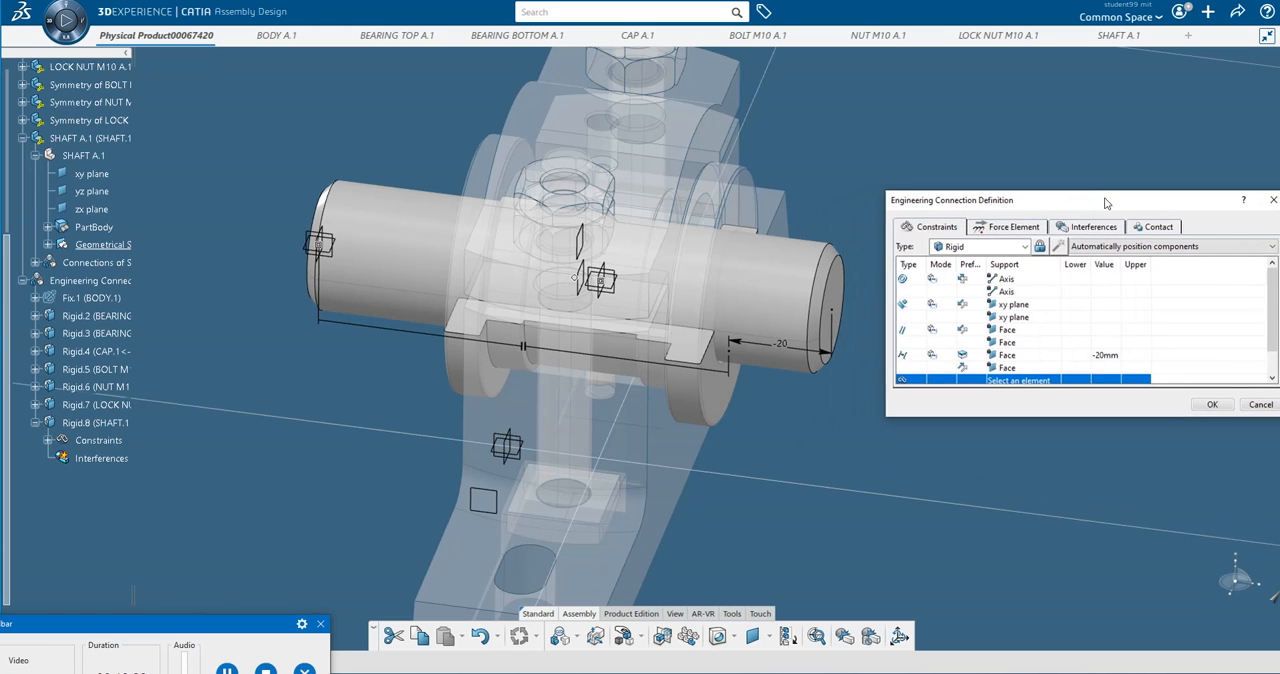
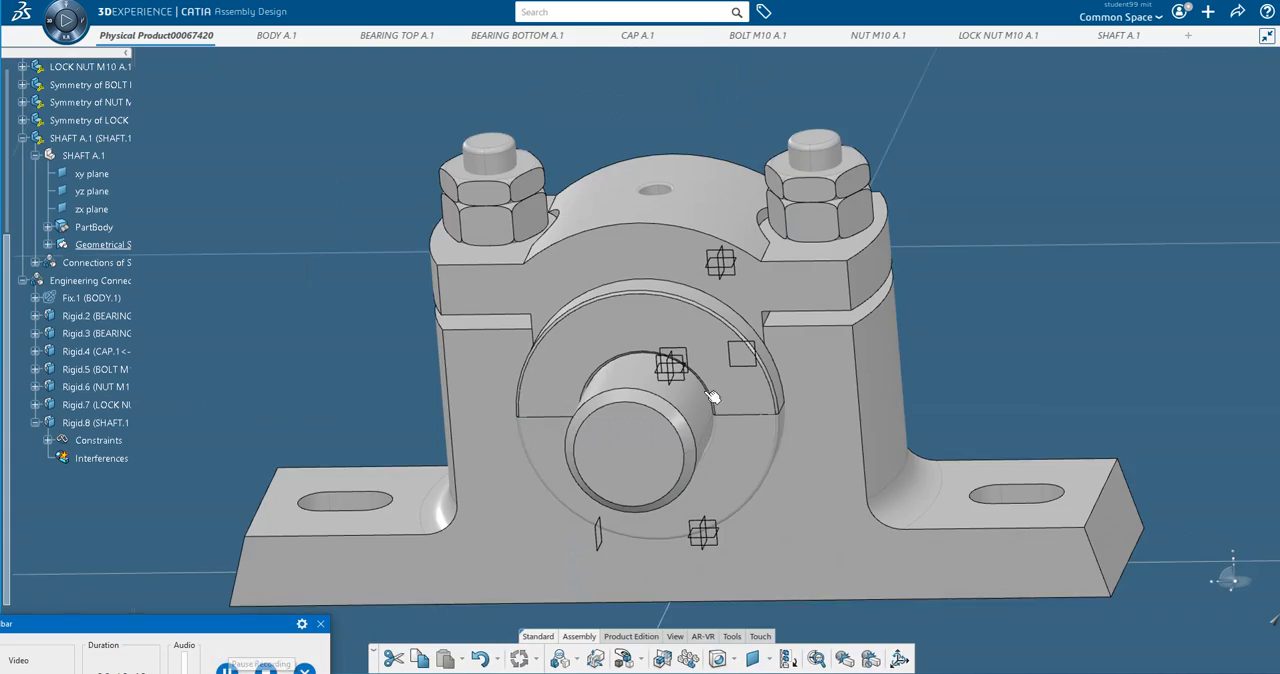
# Open a new tab and create a new drawing in the Drafting app.
pyautogui.moveTo(713, 398); pyautogui.dragTo(960, 334, button='middle')
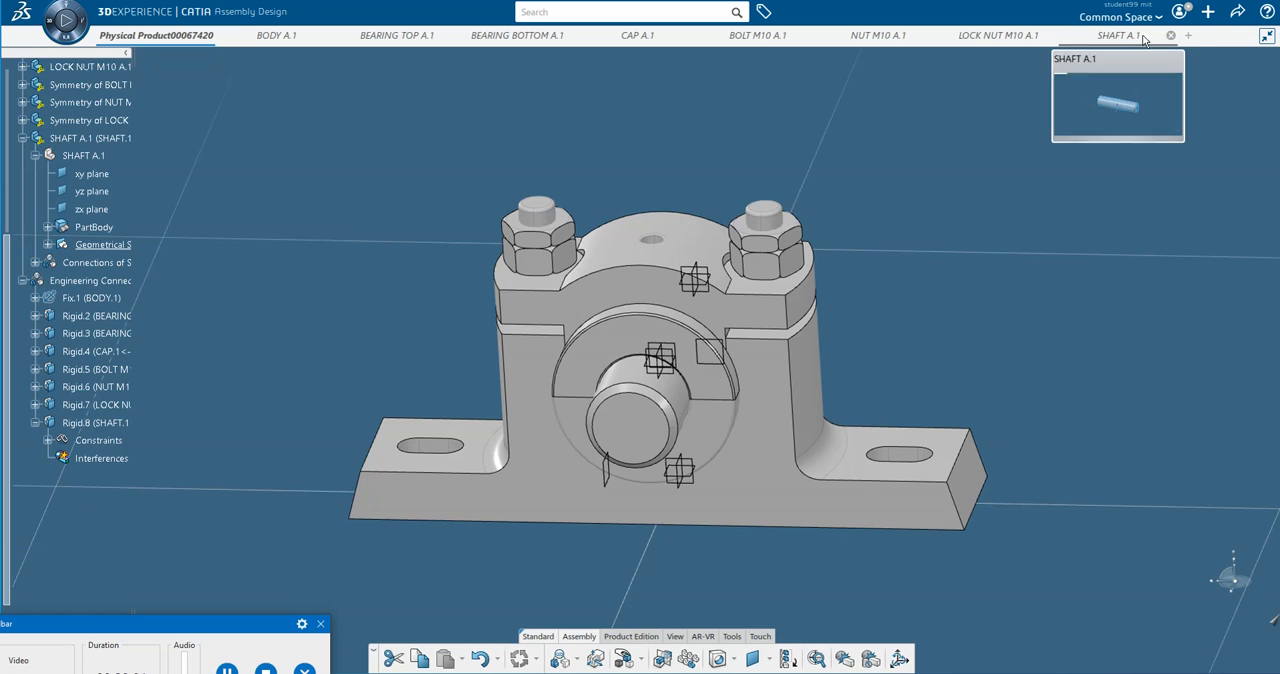
pyautogui.click(1189, 38)
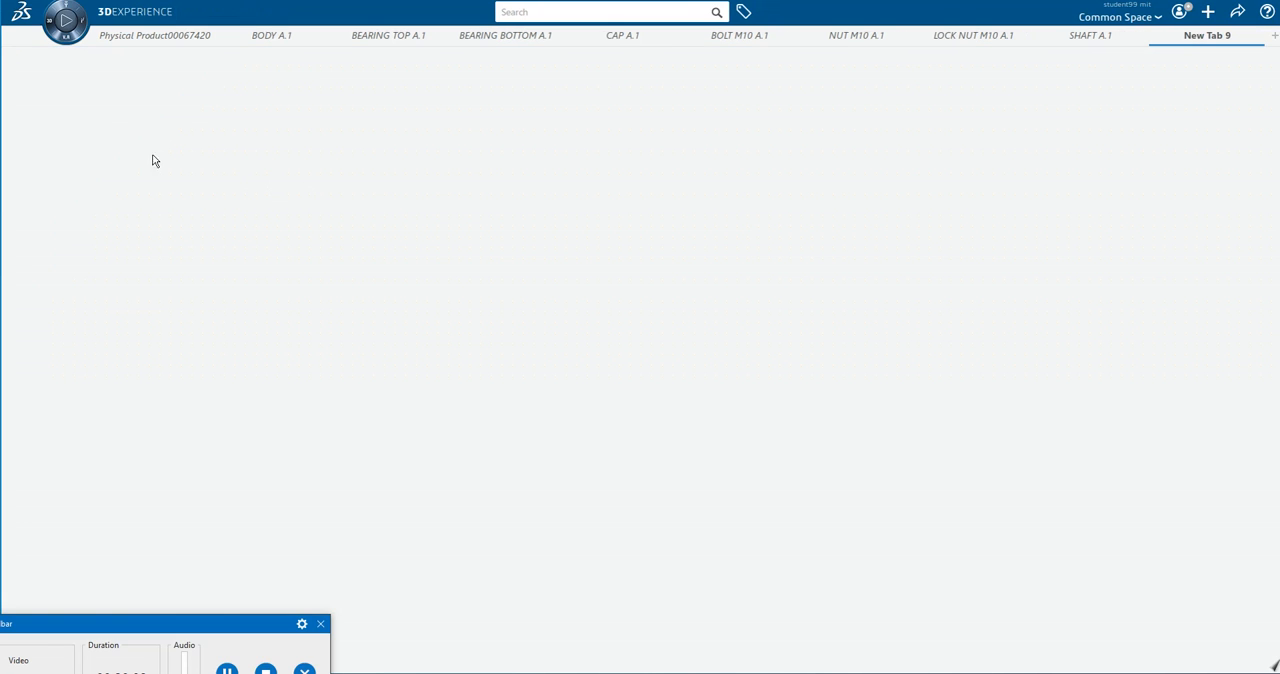
pyautogui.click(47, 22)
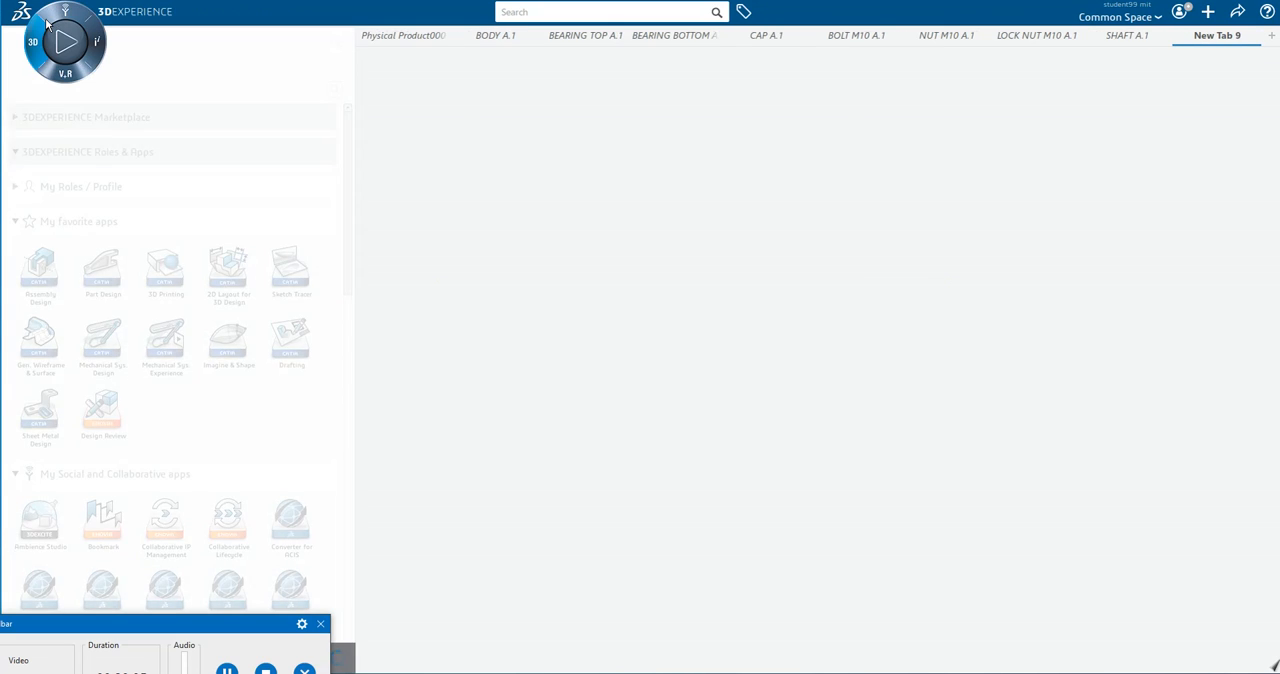
pyautogui.click(290, 345)
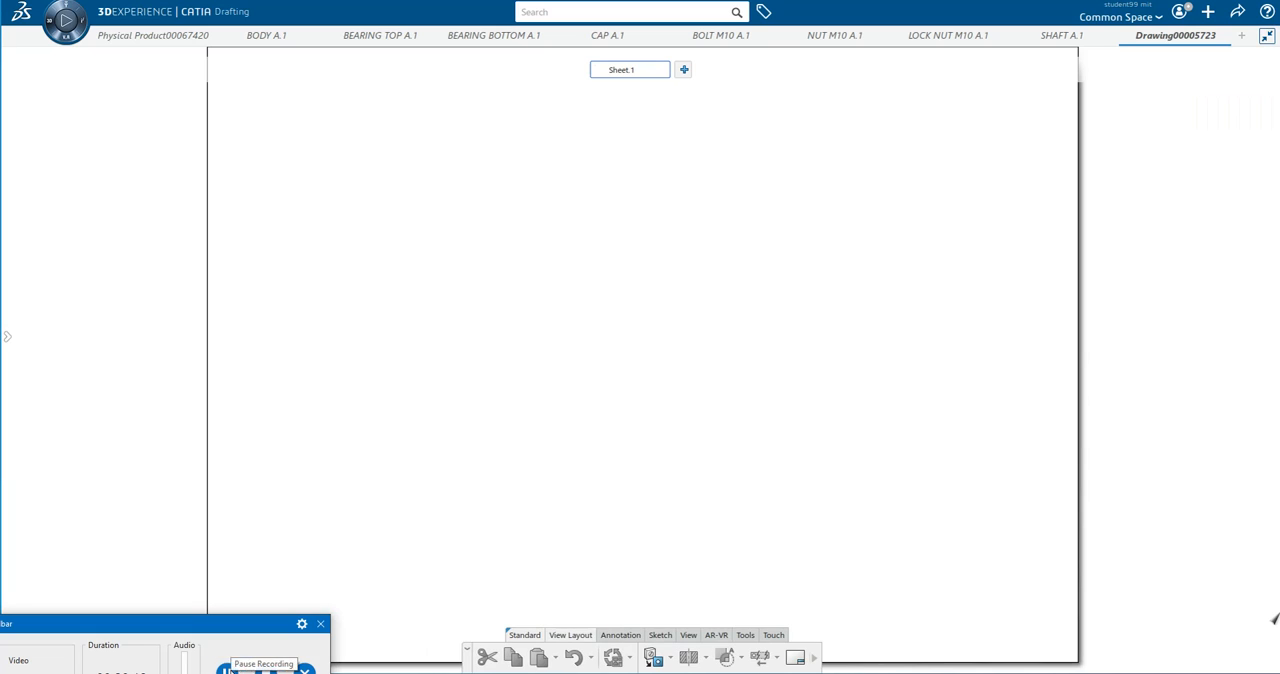
# Set the drawing's page layout to the A3 ISO sheet style.
pyautogui.click(800, 660)
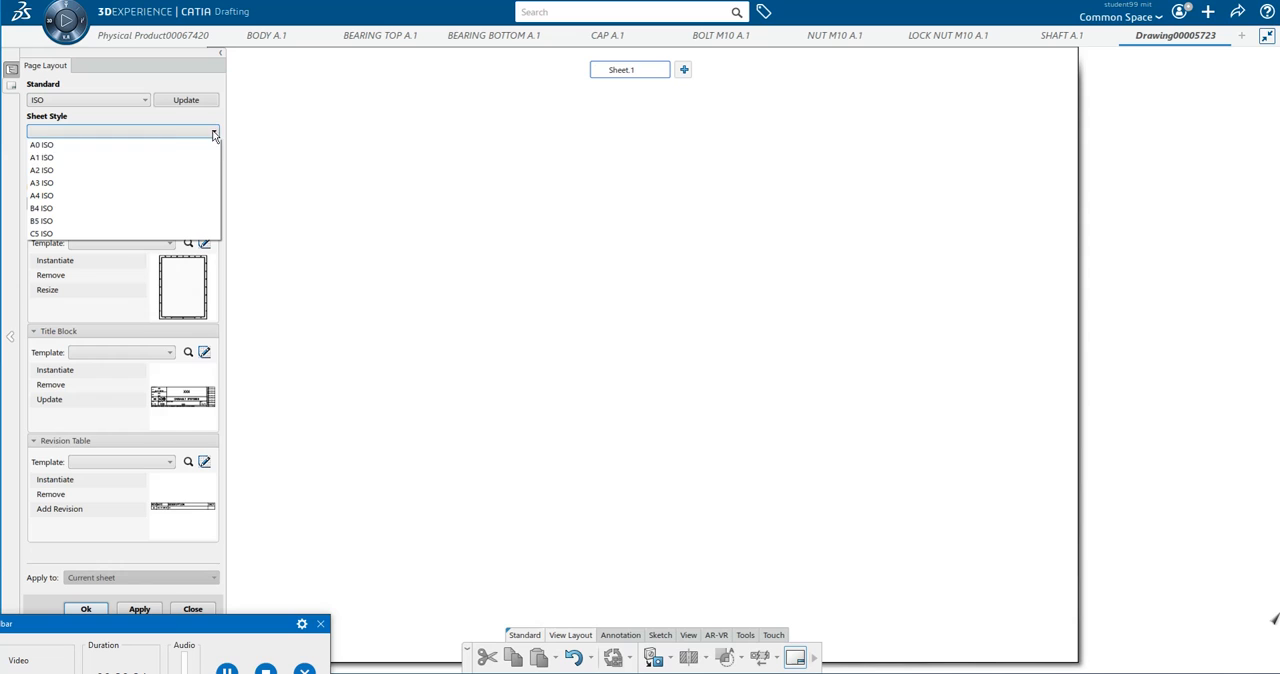
pyautogui.click(129, 181)
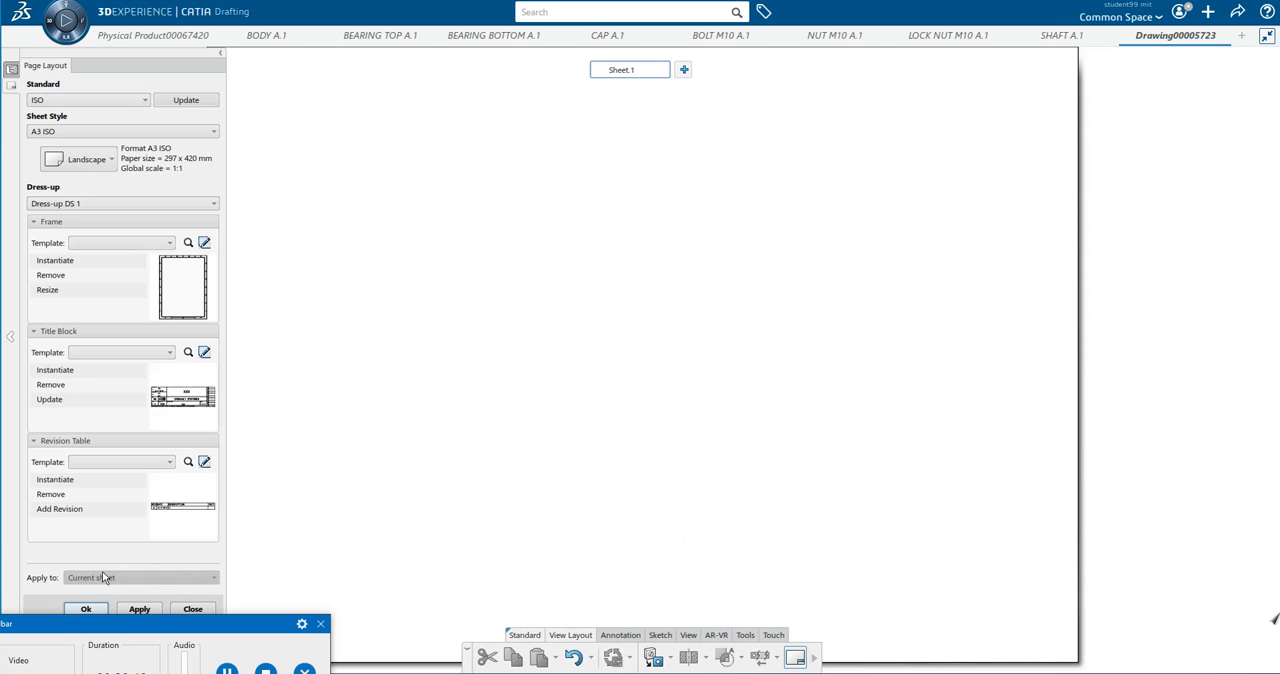
pyautogui.click(86, 609)
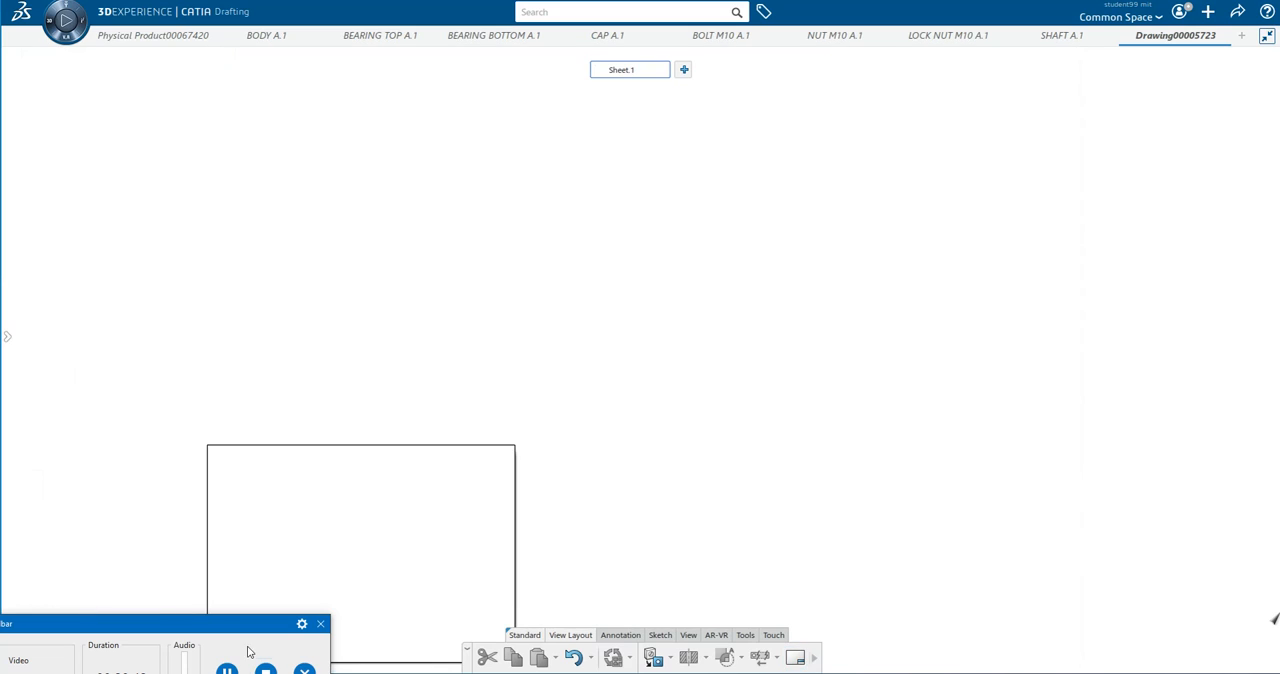
pyautogui.click(688, 635)
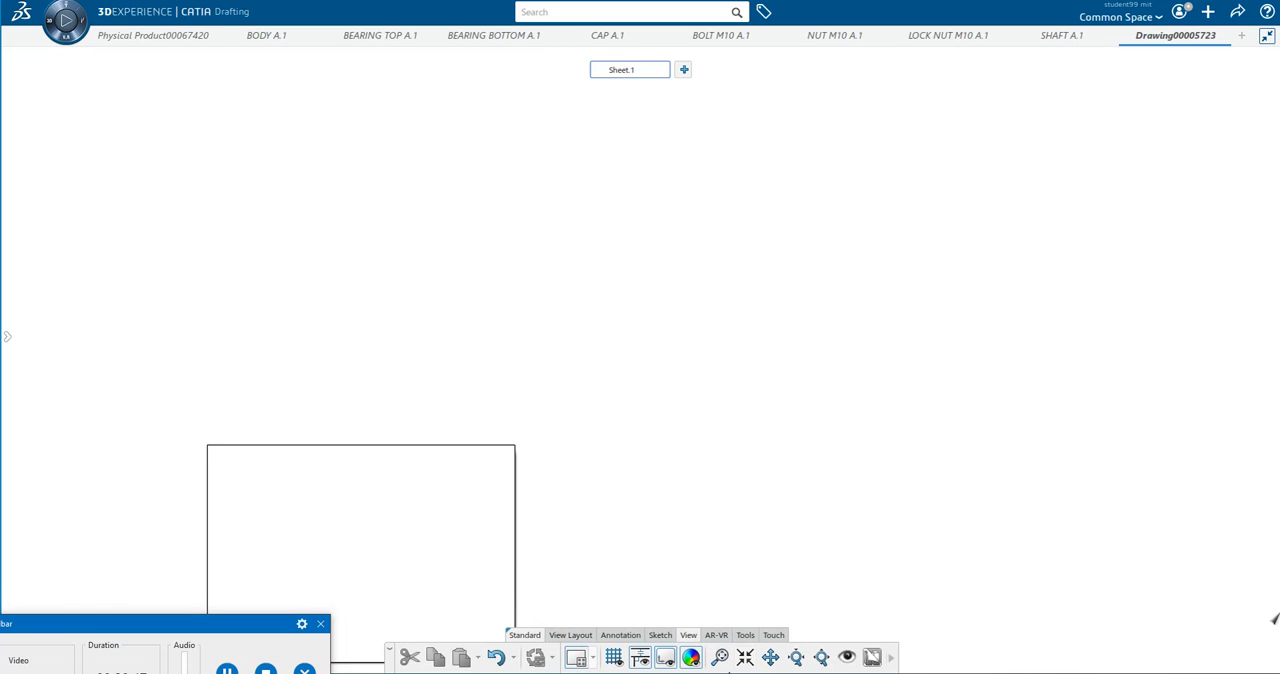
pyautogui.click(725, 661)
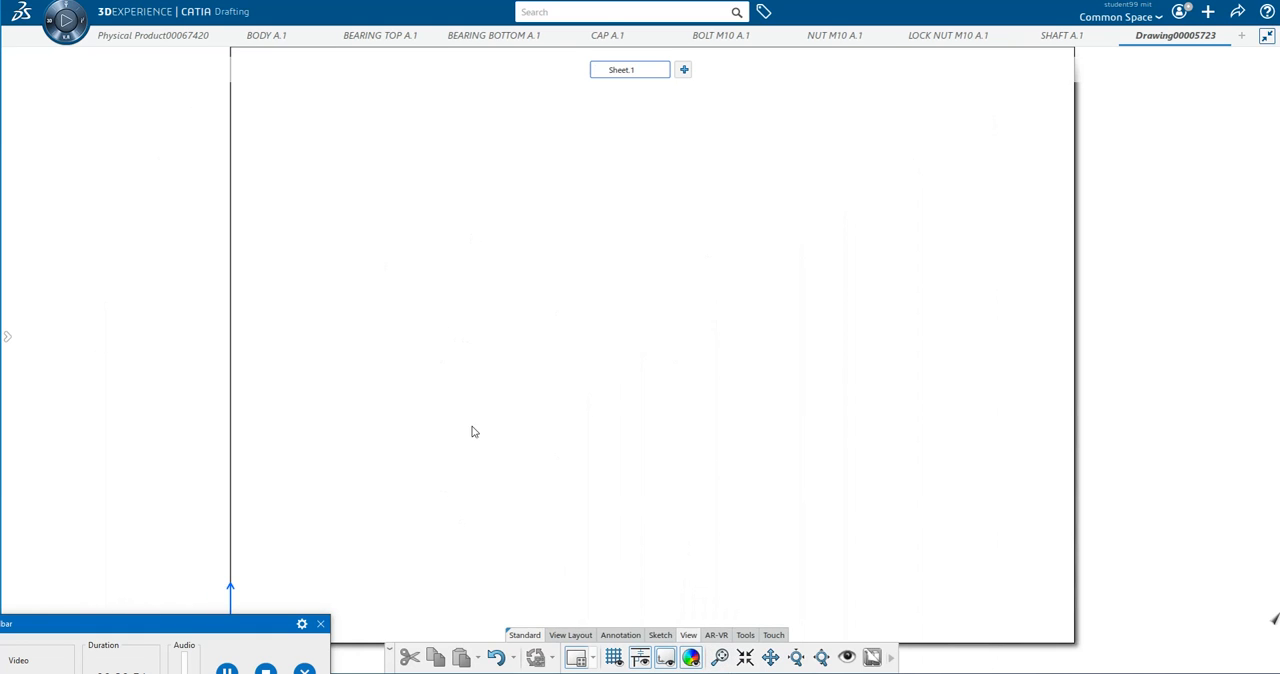
pyautogui.click(226, 671)
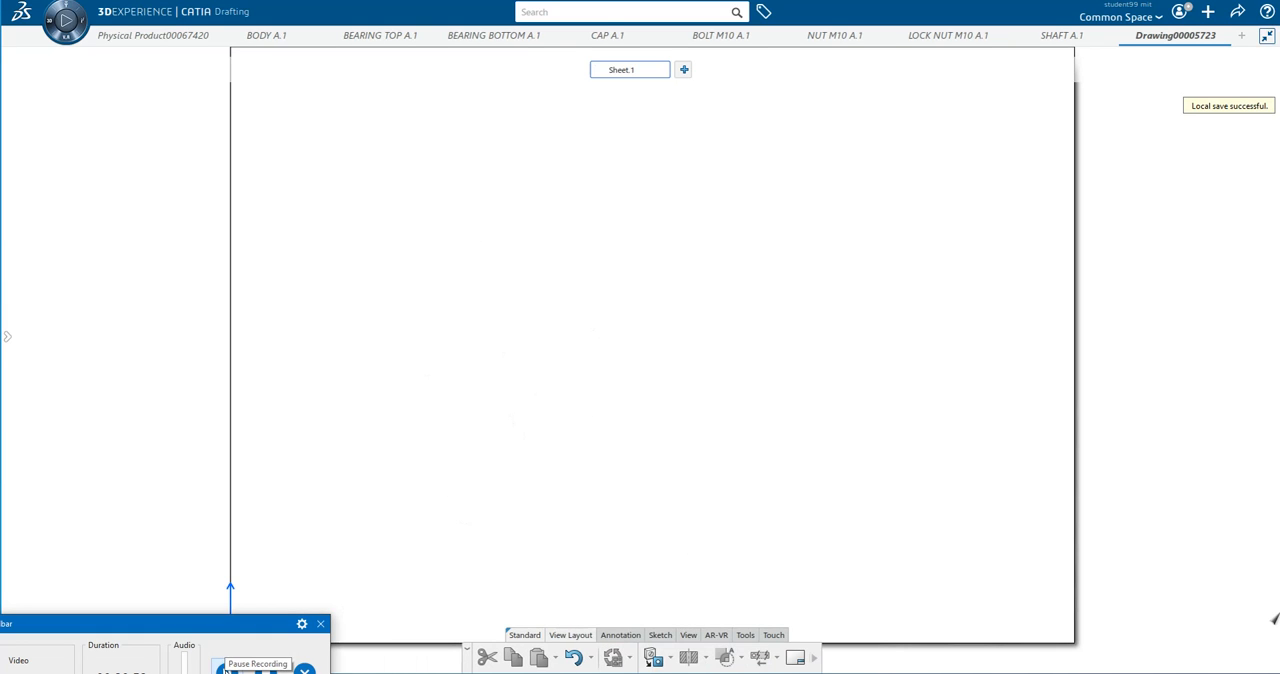
# Start a front view of the plummer block assembly, using the body's front face as the projection plane.
pyautogui.click(670, 660)
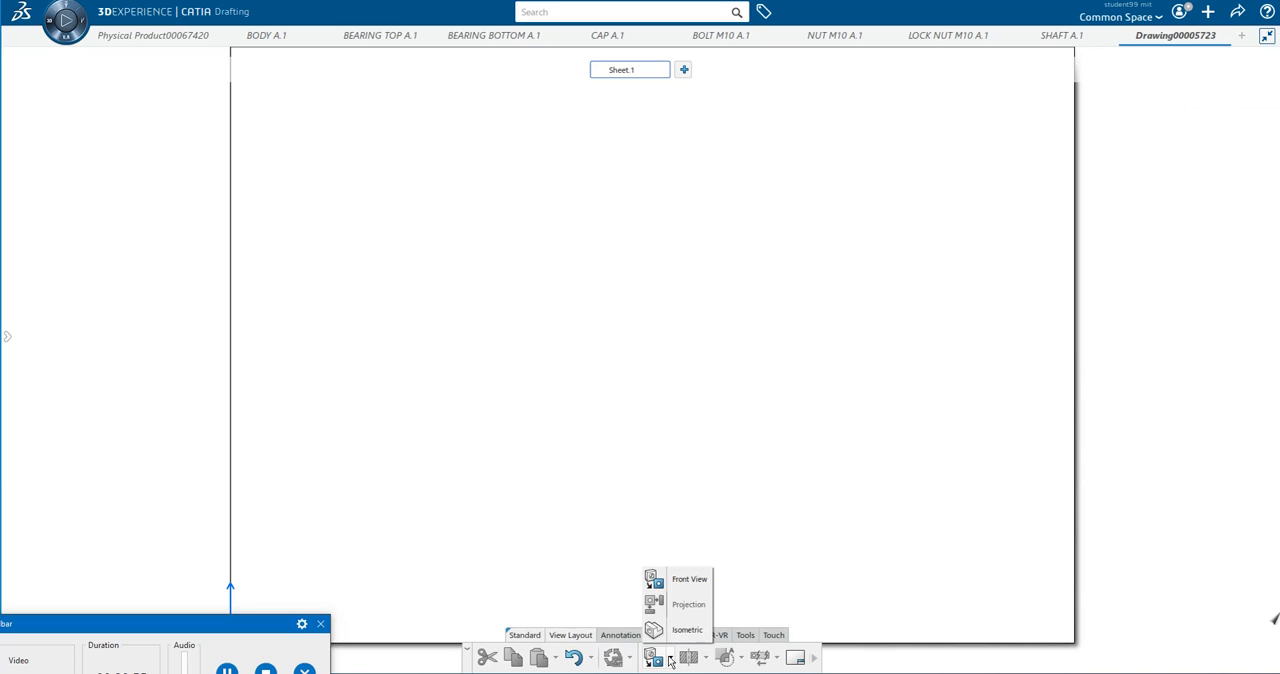
pyautogui.click(689, 580)
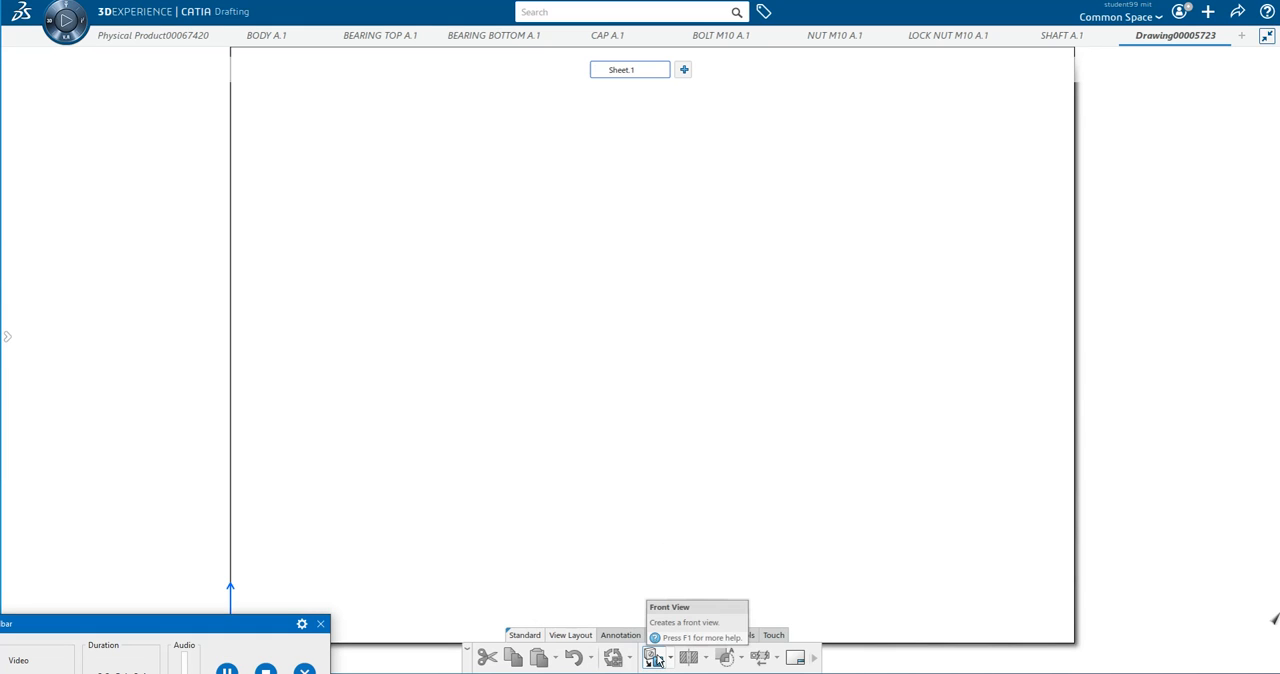
pyautogui.click(147, 38)
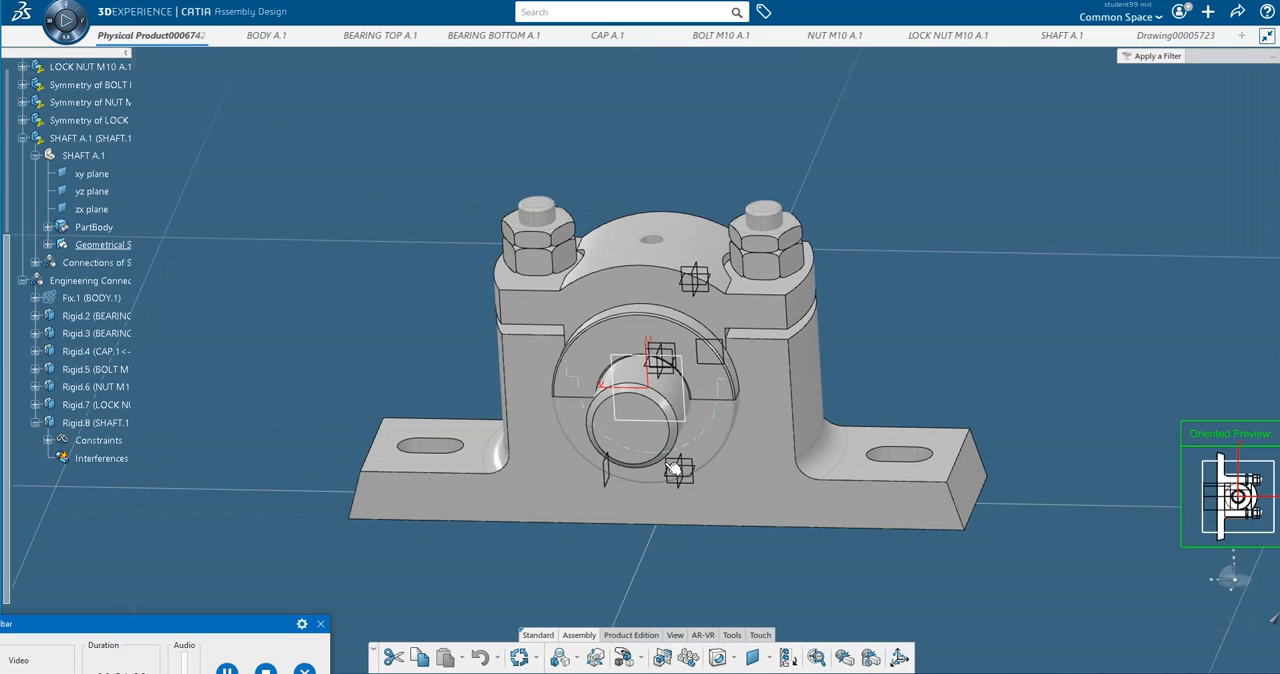
pyautogui.click(770, 396)
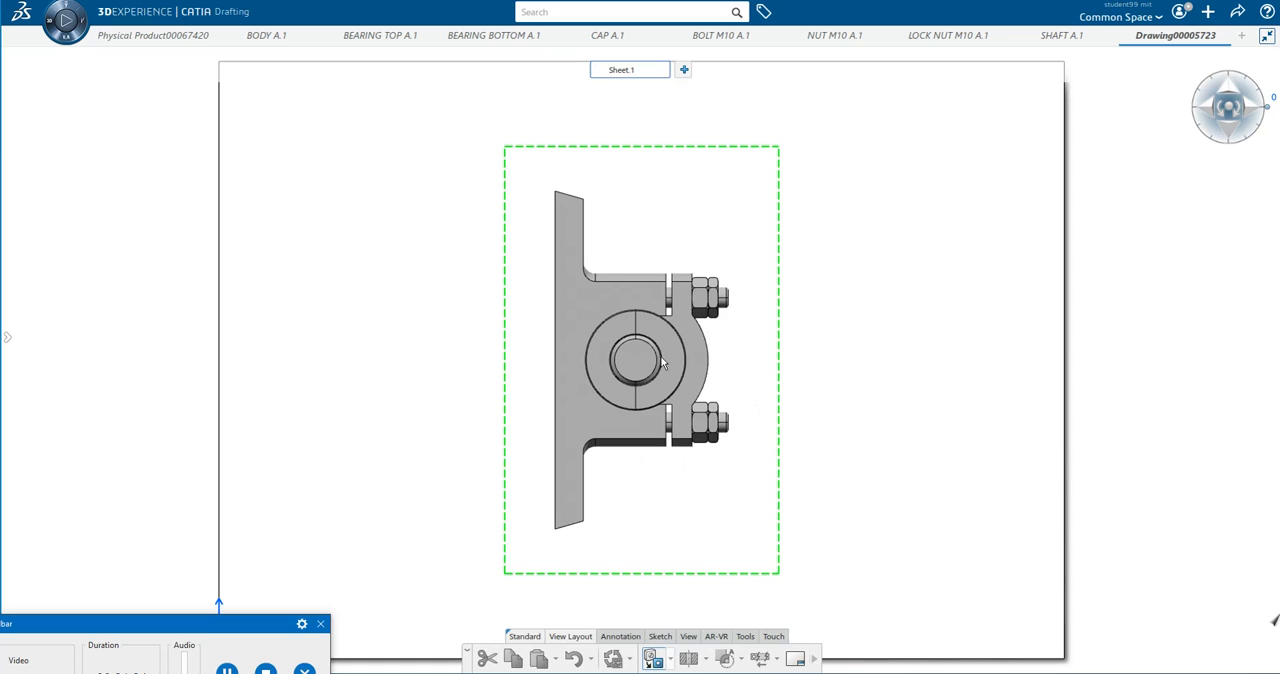
# Rotate the front view upright with the base at the bottom, and place it in the upper-left area of the sheet.
pyautogui.click(1237, 118)
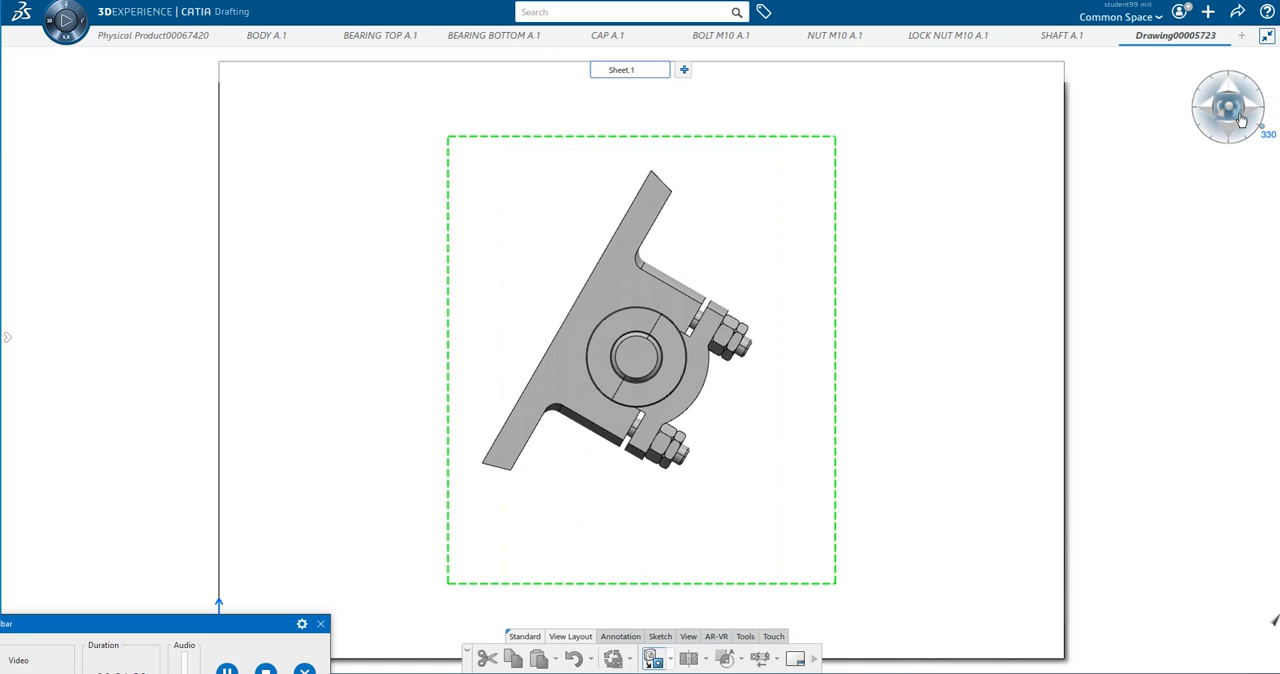
pyautogui.click(1240, 118)
pyautogui.click(1239, 117)
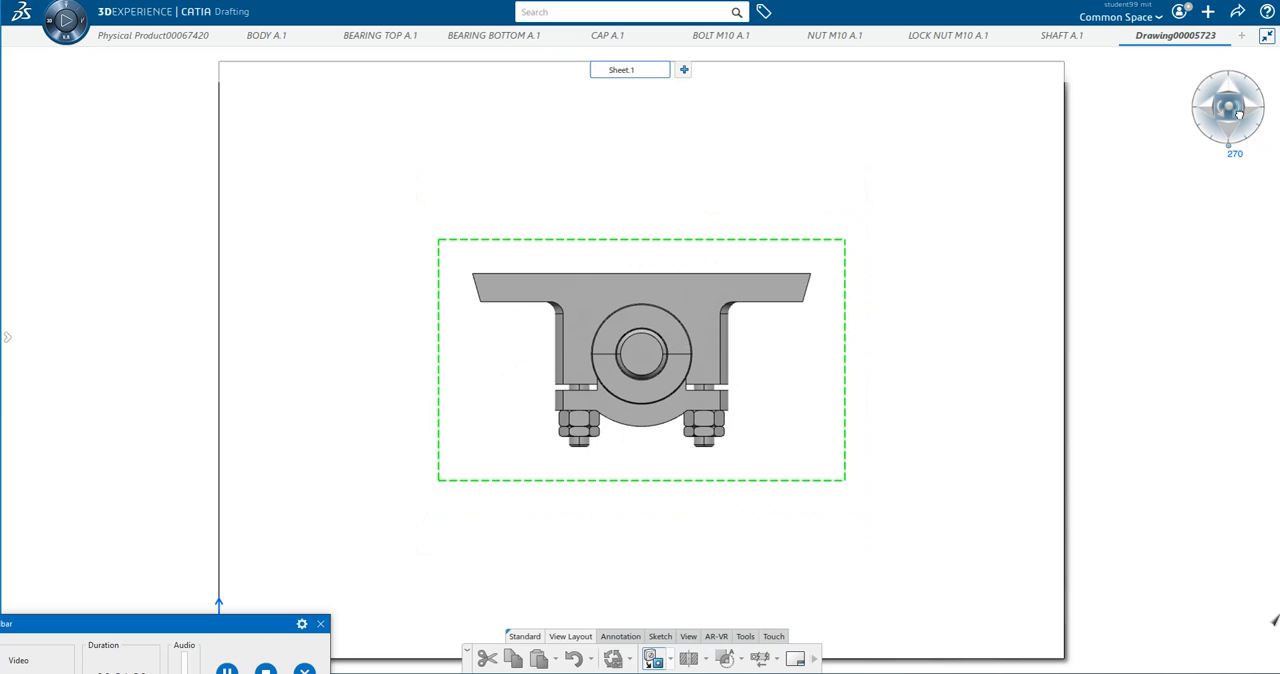
pyautogui.click(1239, 117)
pyautogui.click(1239, 117)
pyautogui.click(1239, 116)
pyautogui.click(1239, 116)
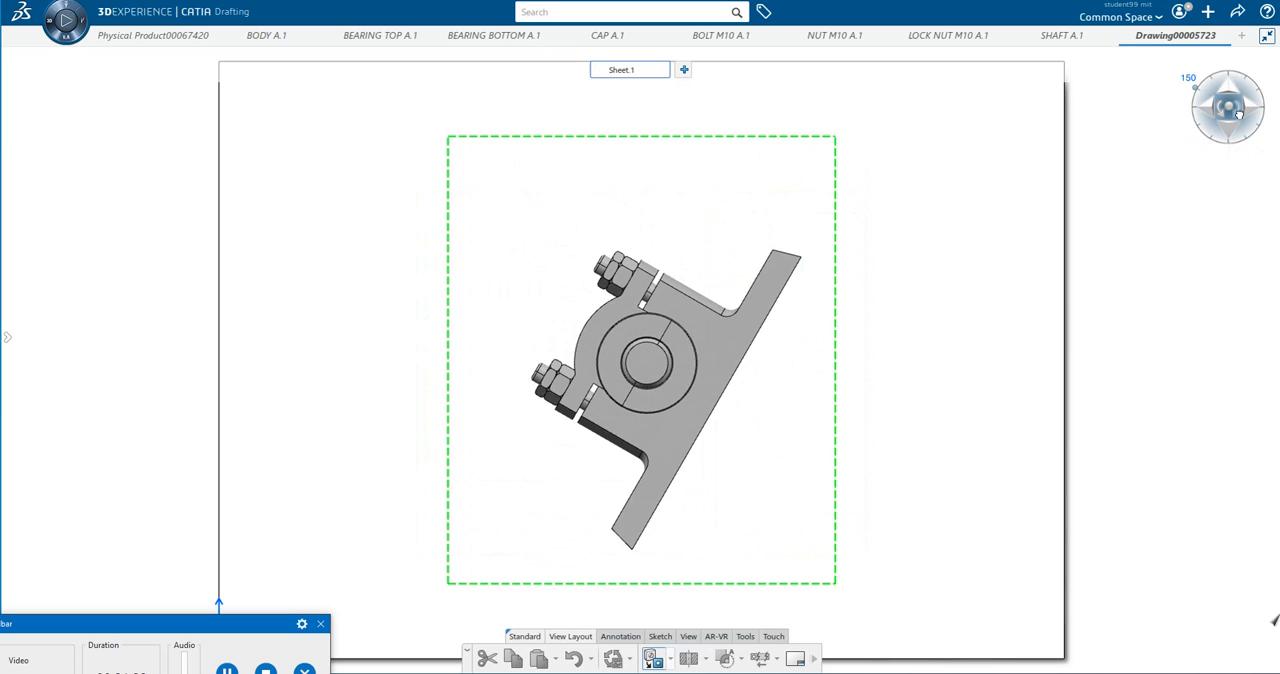
pyautogui.click(1239, 116)
pyautogui.click(1239, 116)
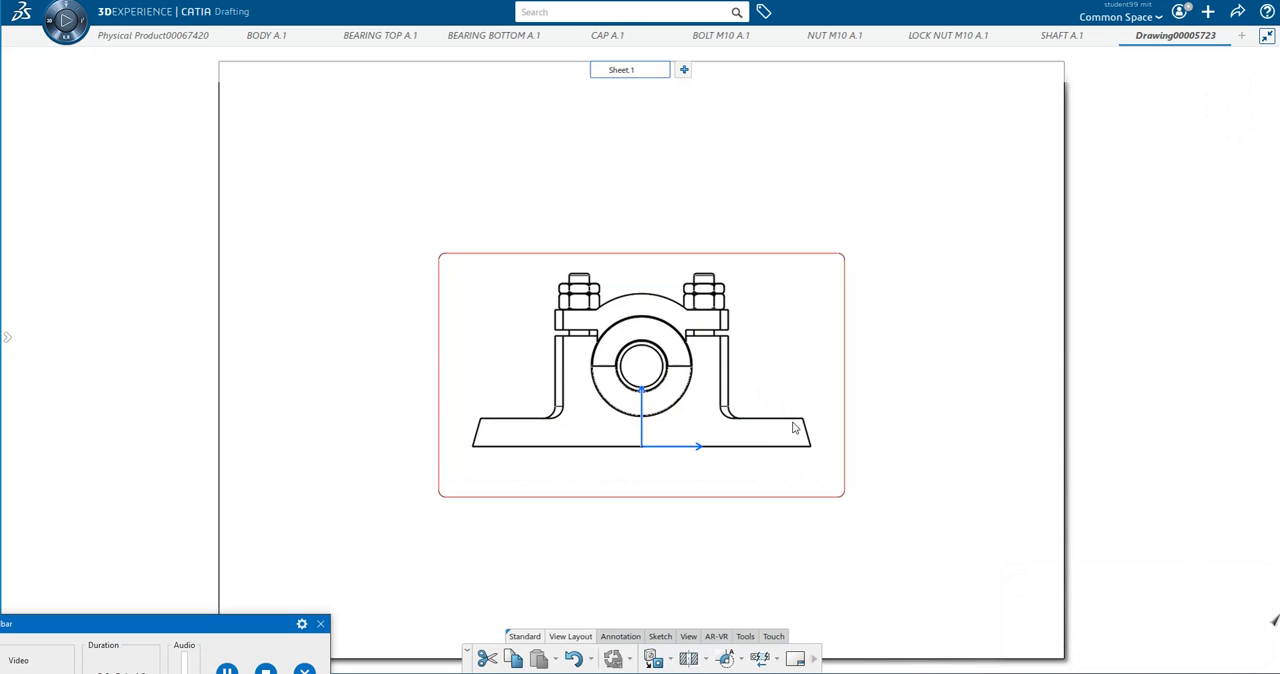
pyautogui.moveTo(838, 499); pyautogui.dragTo(636, 328)
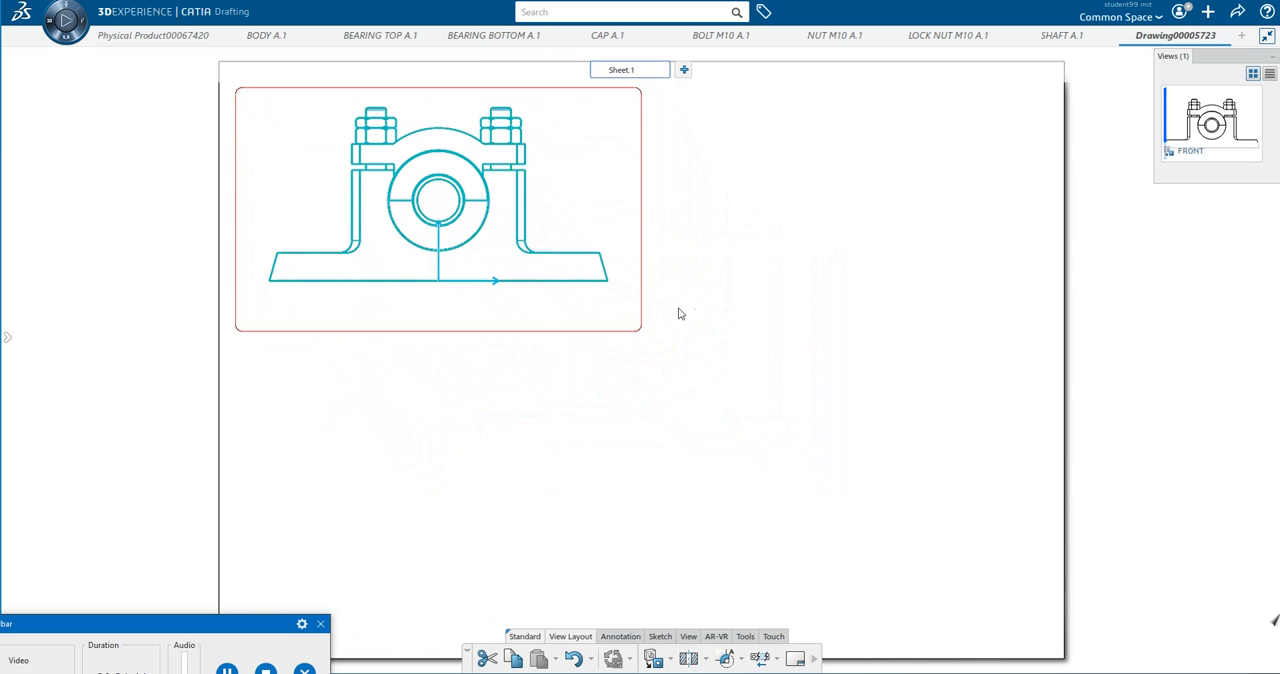
pyautogui.click(854, 300)
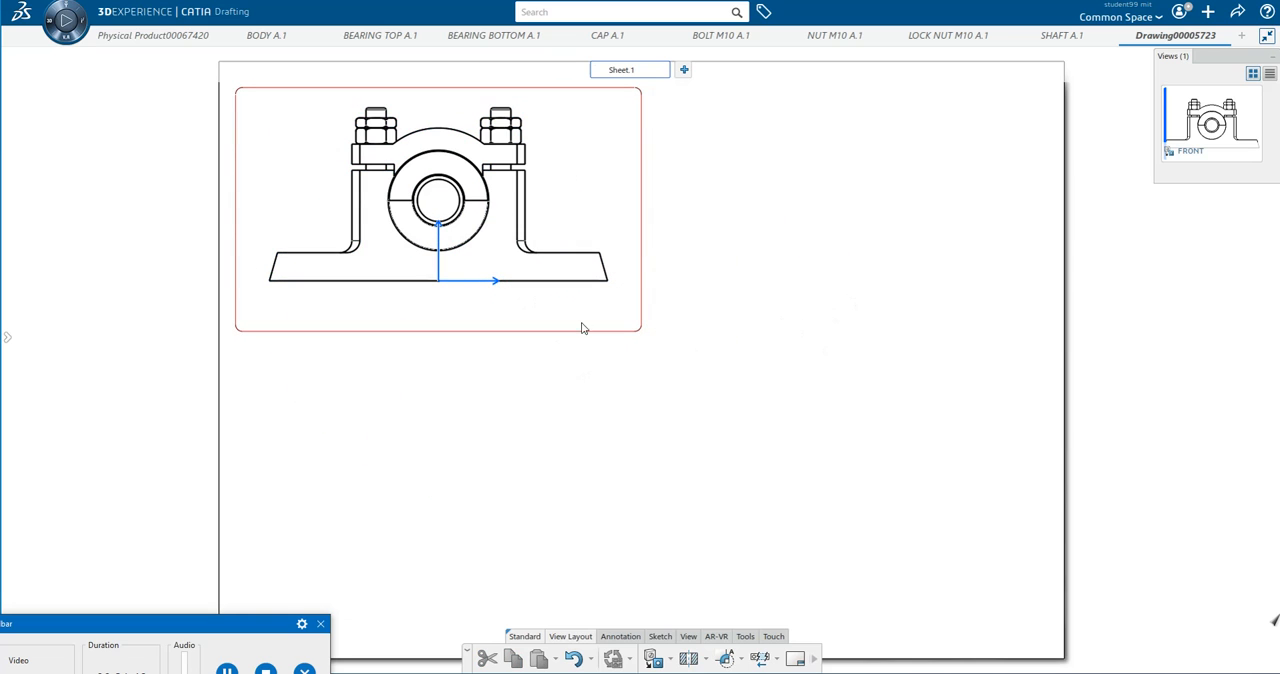
# Enable hidden lines, axis, thread and center line in the front view's properties.
pyautogui.click(644, 333)
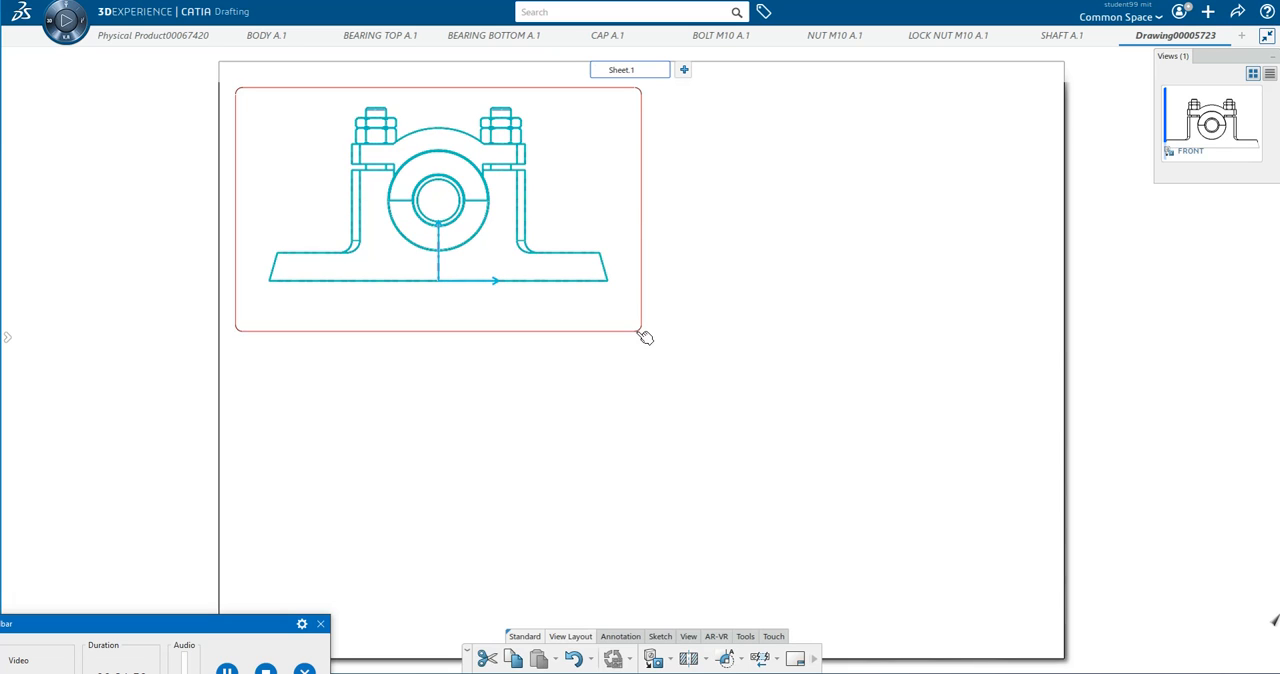
pyautogui.rightClick(636, 330)
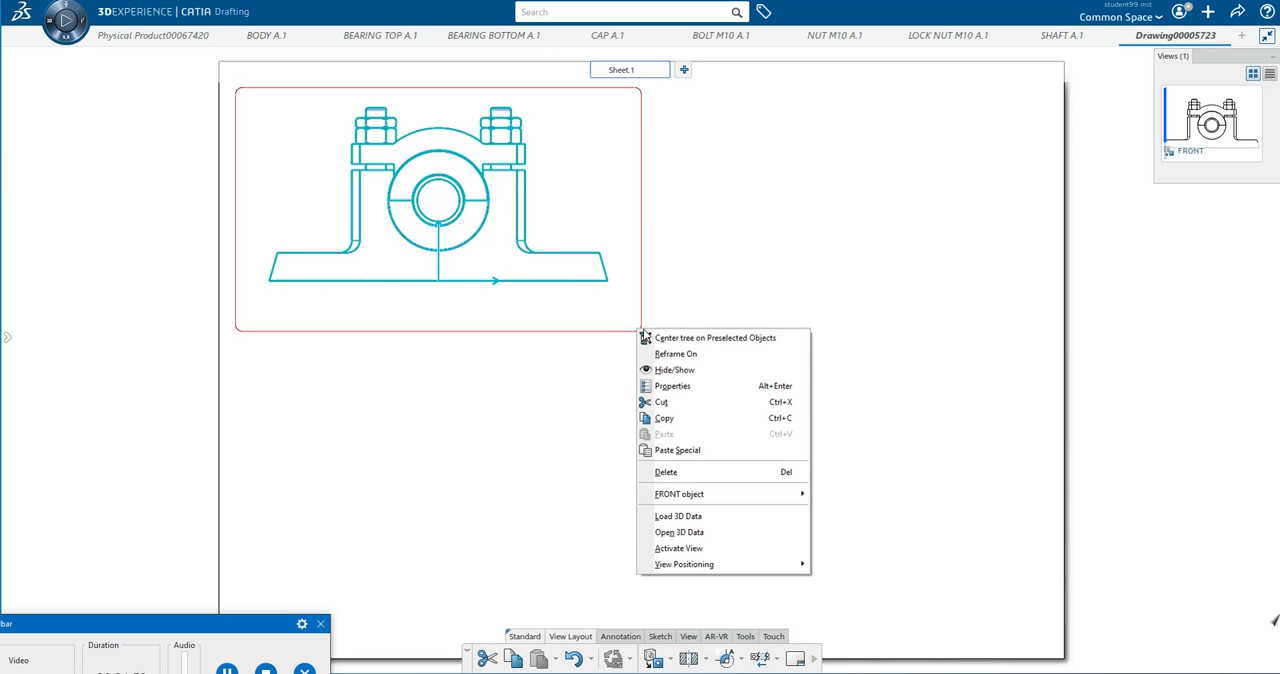
pyautogui.click(531, 379)
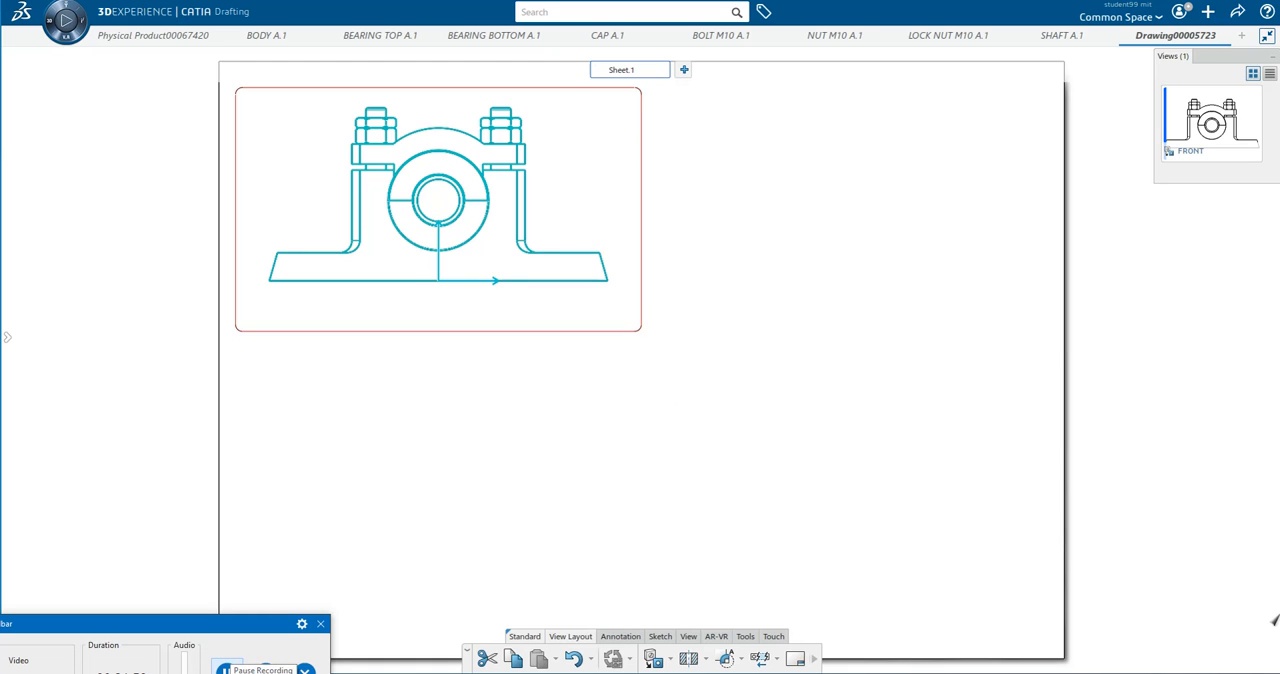
pyautogui.rightClick(643, 334)
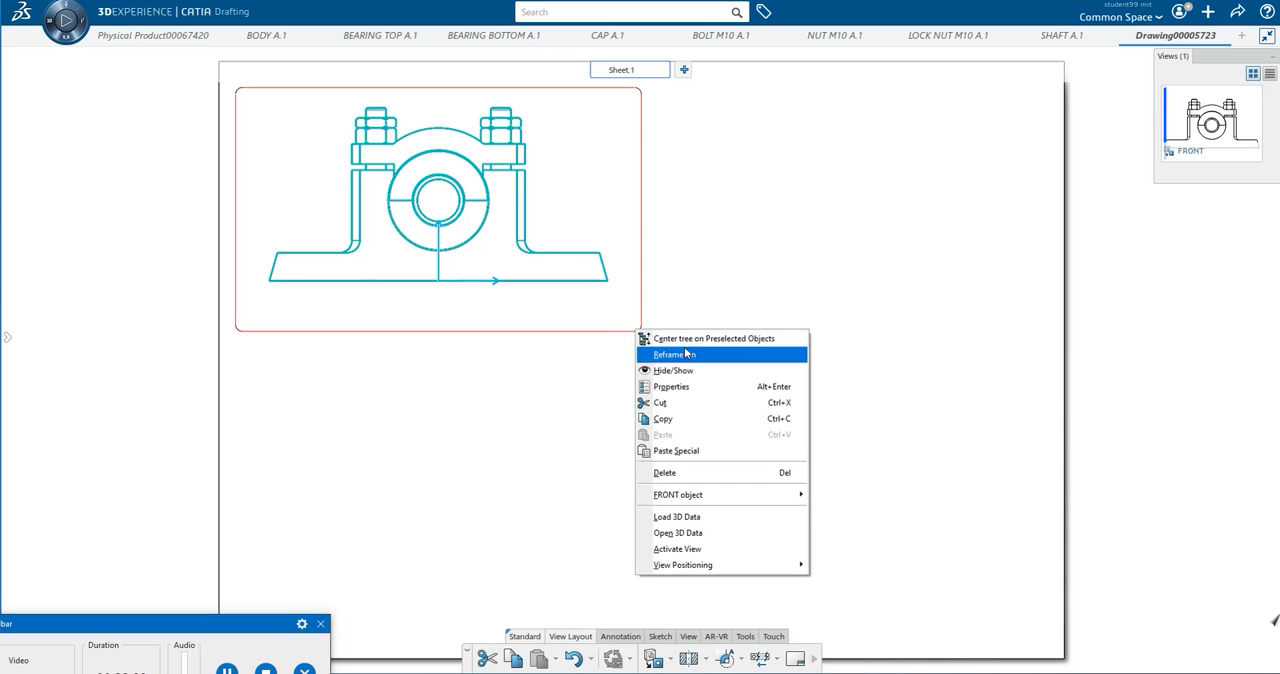
pyautogui.click(688, 388)
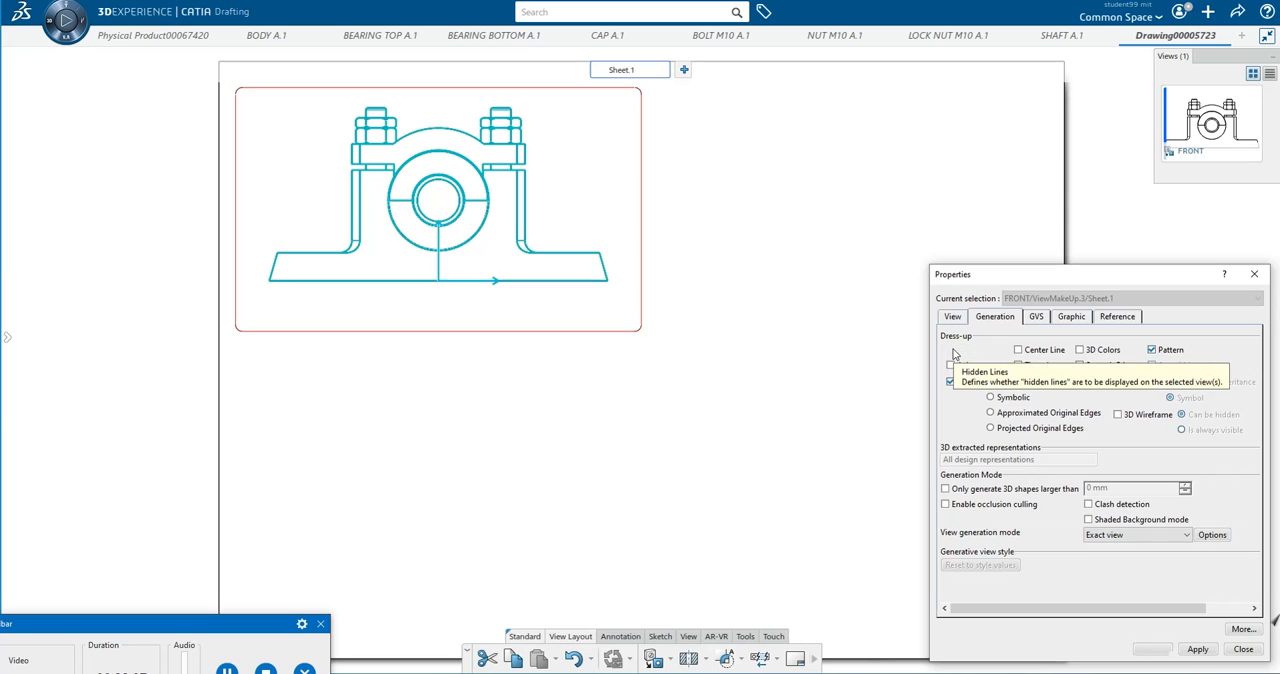
pyautogui.click(951, 350)
pyautogui.click(951, 365)
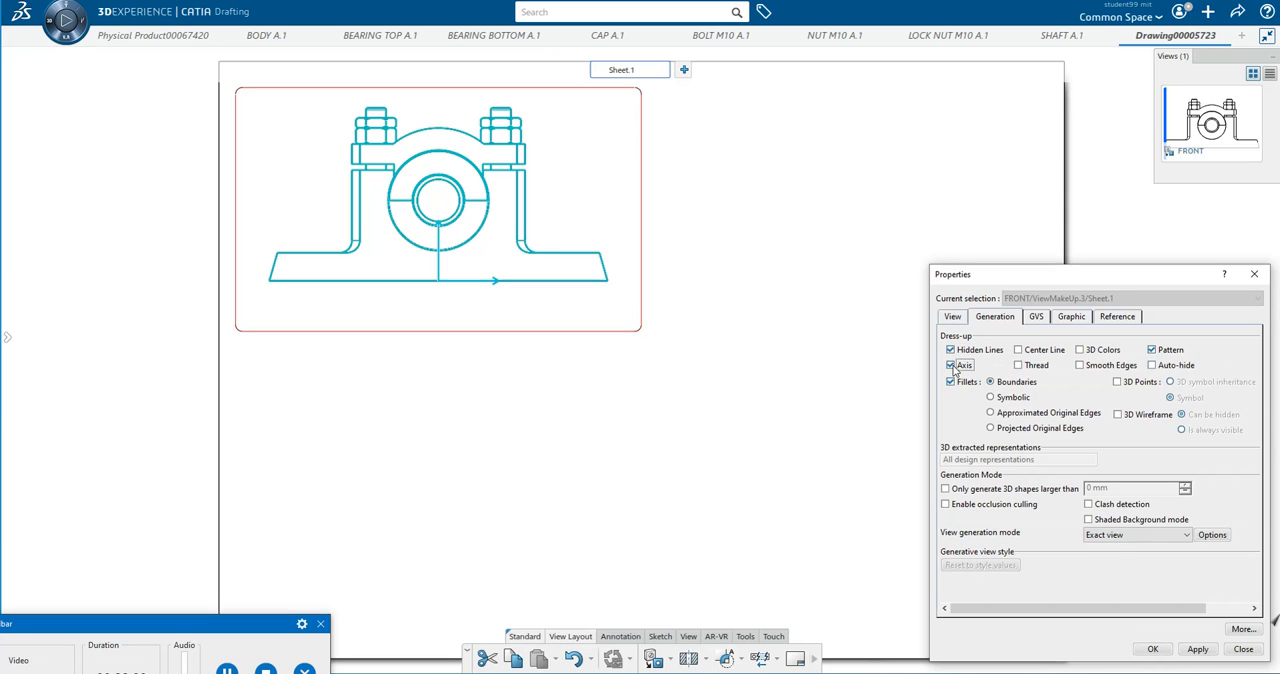
pyautogui.click(1019, 366)
pyautogui.click(1019, 350)
pyautogui.click(1153, 649)
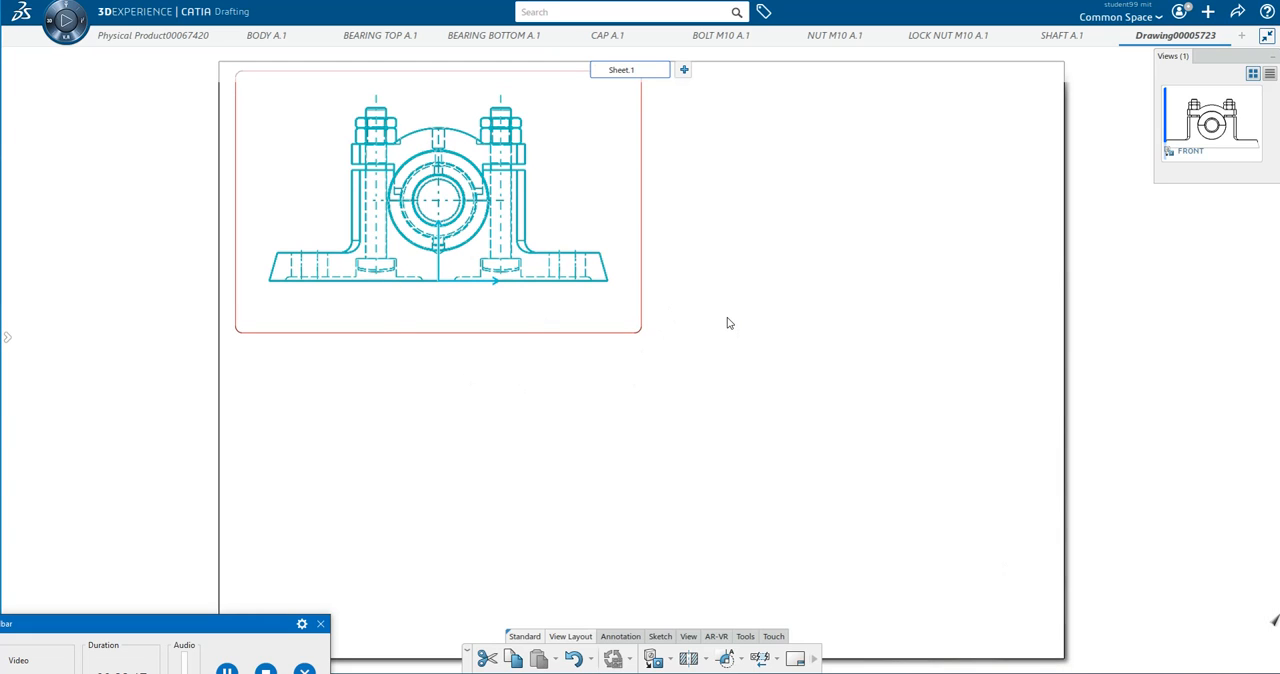
pyautogui.click(227, 669)
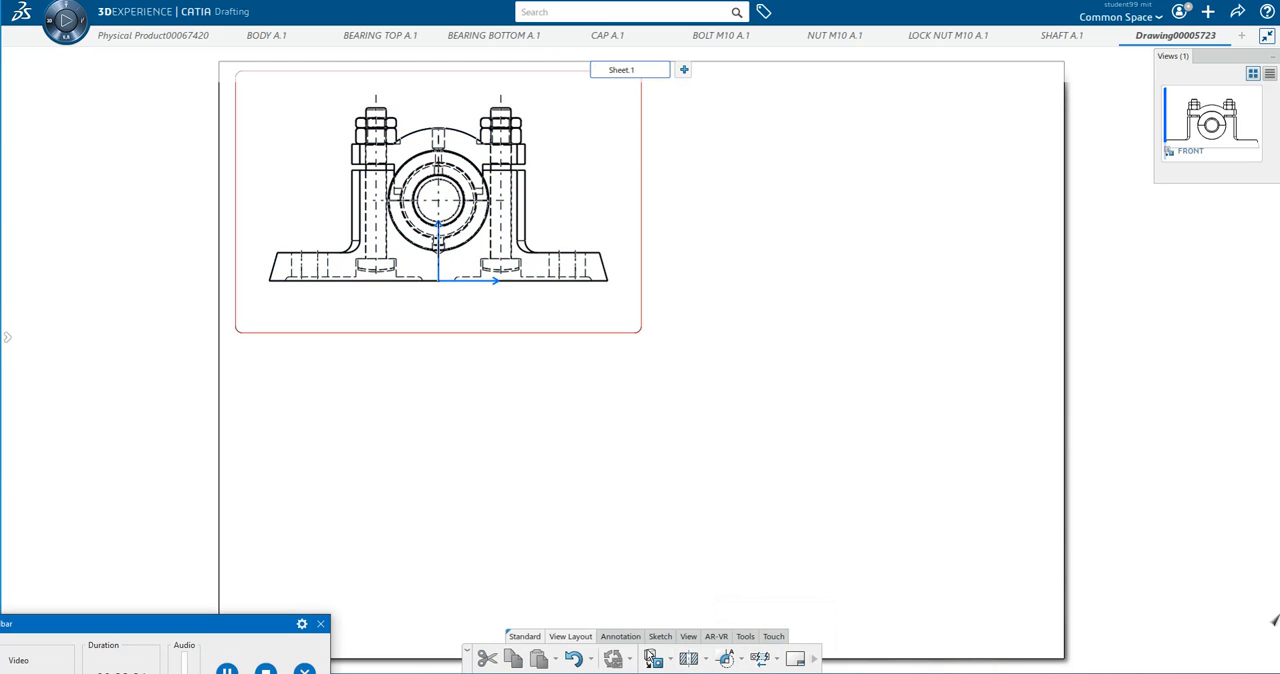
# Dimension the upper edge of the base's left foot in the front view, placing the dimension above it.
pyautogui.moveTo(617, 644)
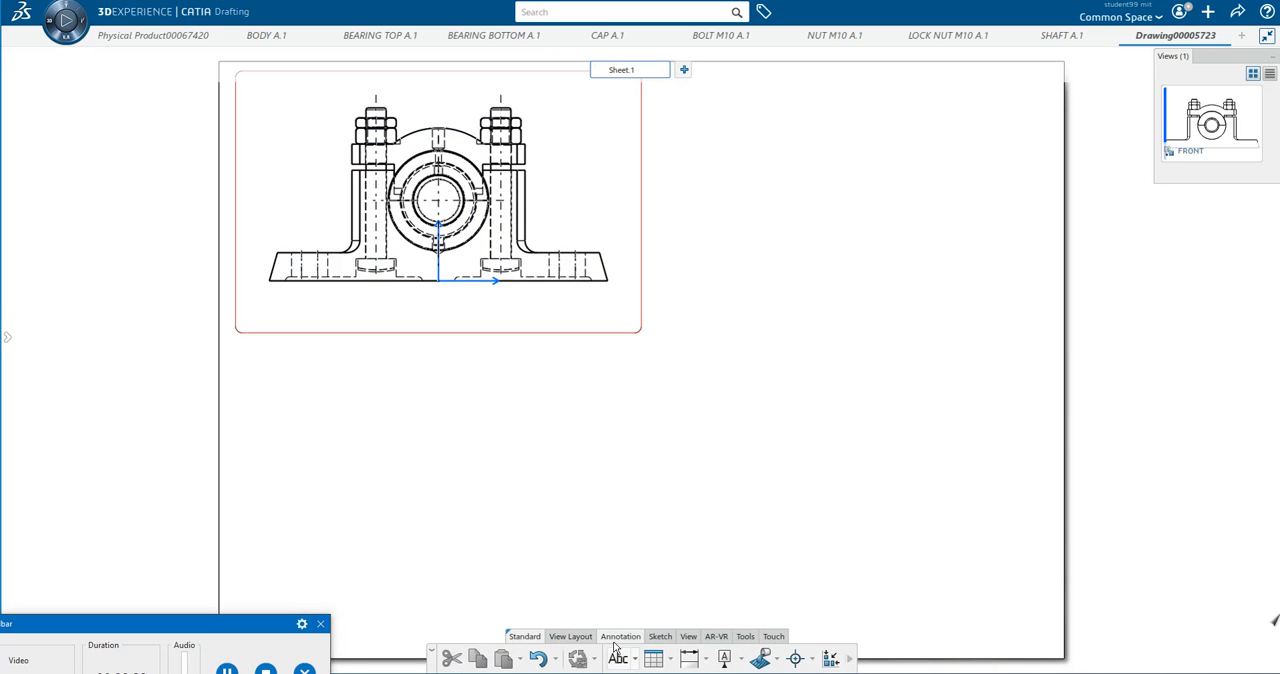
pyautogui.click(707, 665)
pyautogui.click(705, 508)
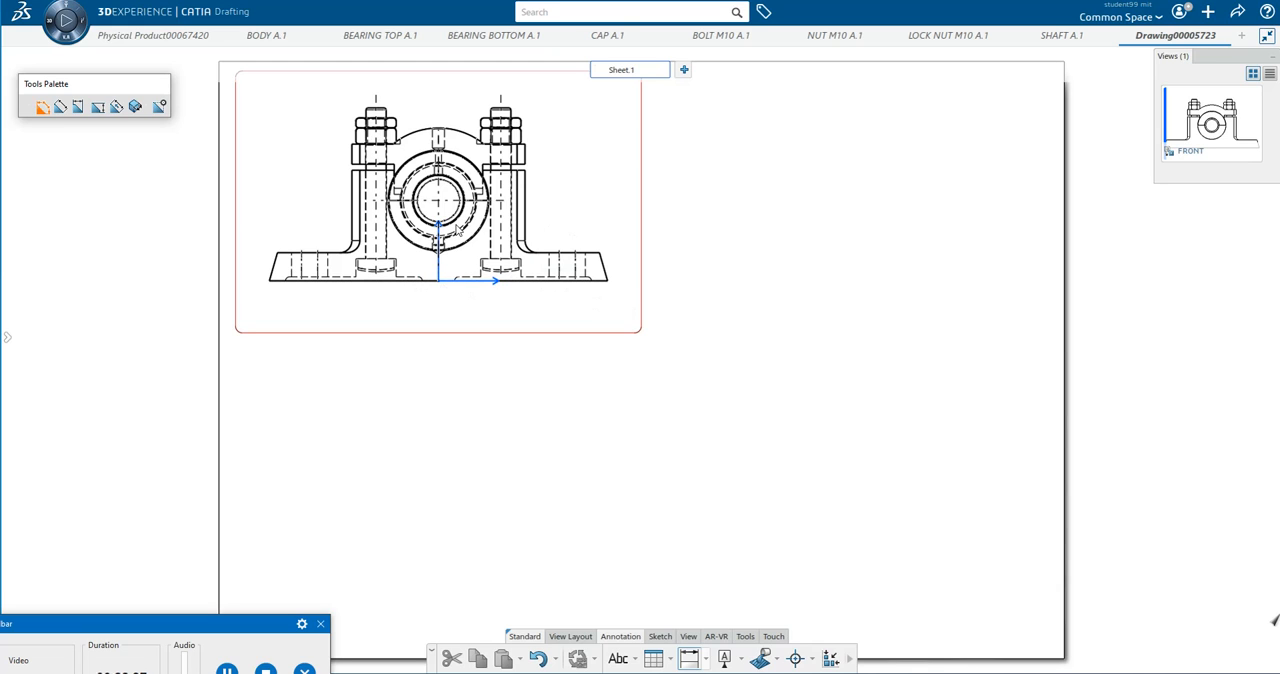
pyautogui.click(325, 252)
pyautogui.click(309, 235)
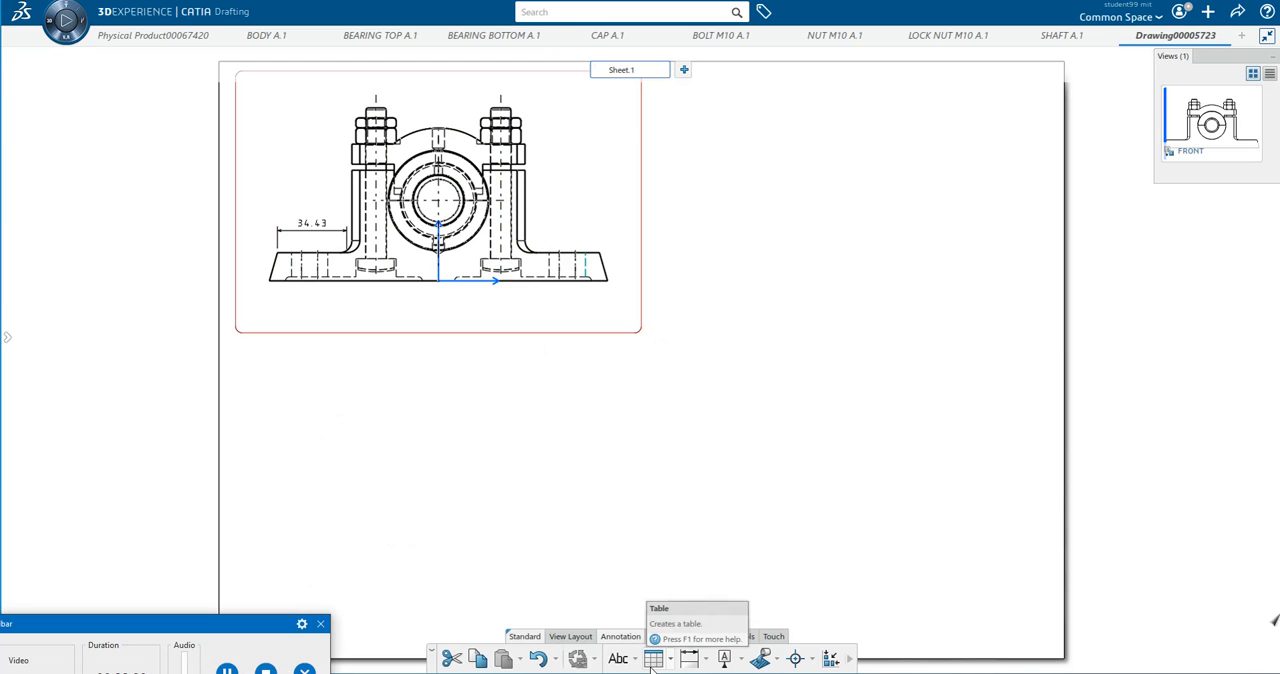
# Dimension the overall length of the base's bottom edge, placing the dimension below the front view.
pyautogui.click(706, 662)
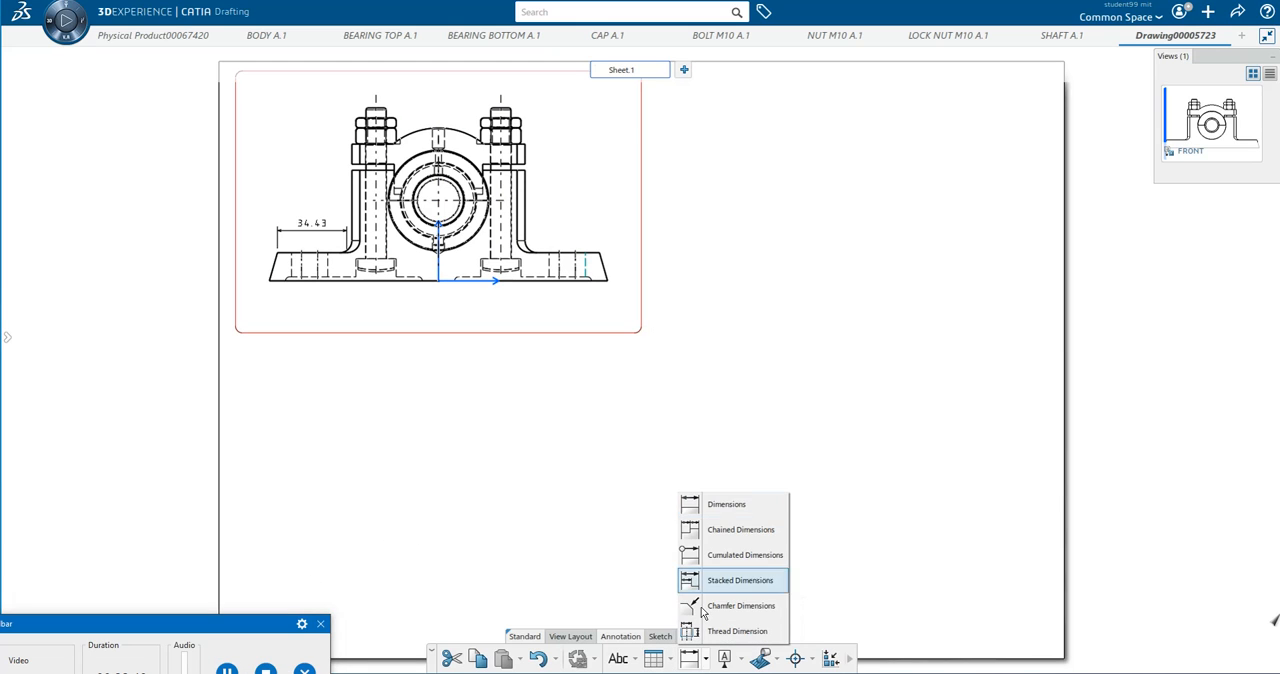
pyautogui.click(692, 503)
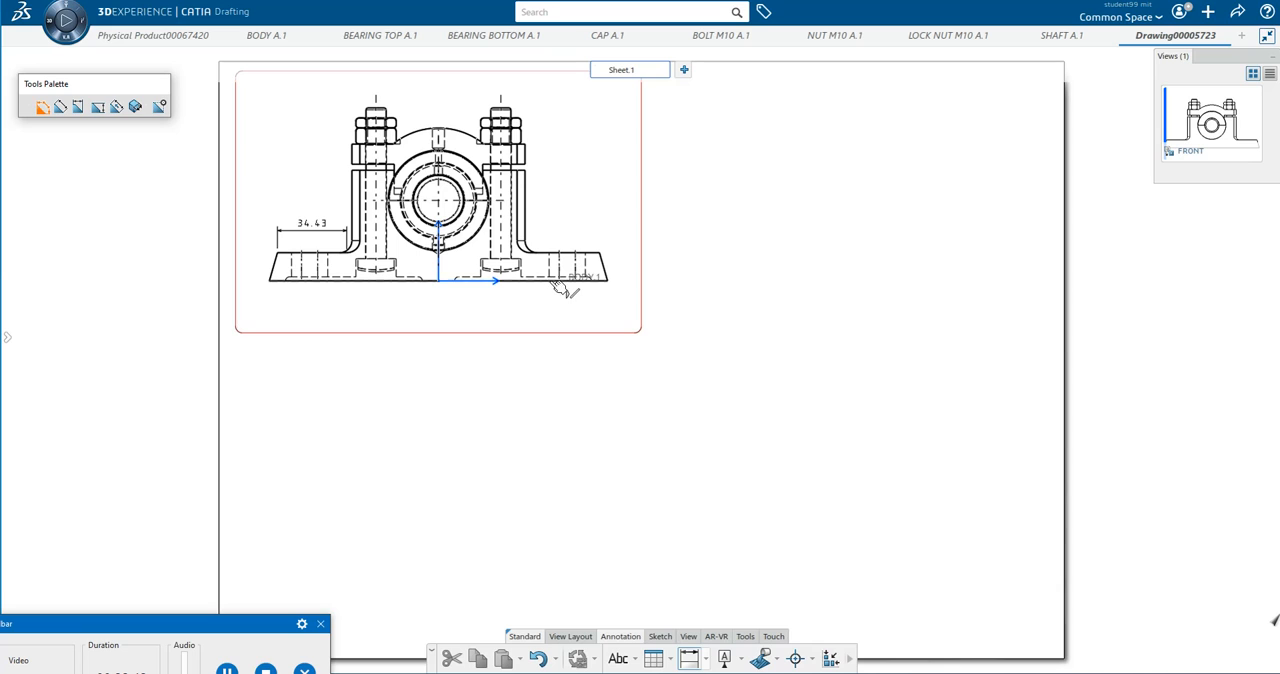
pyautogui.click(571, 283)
pyautogui.click(543, 306)
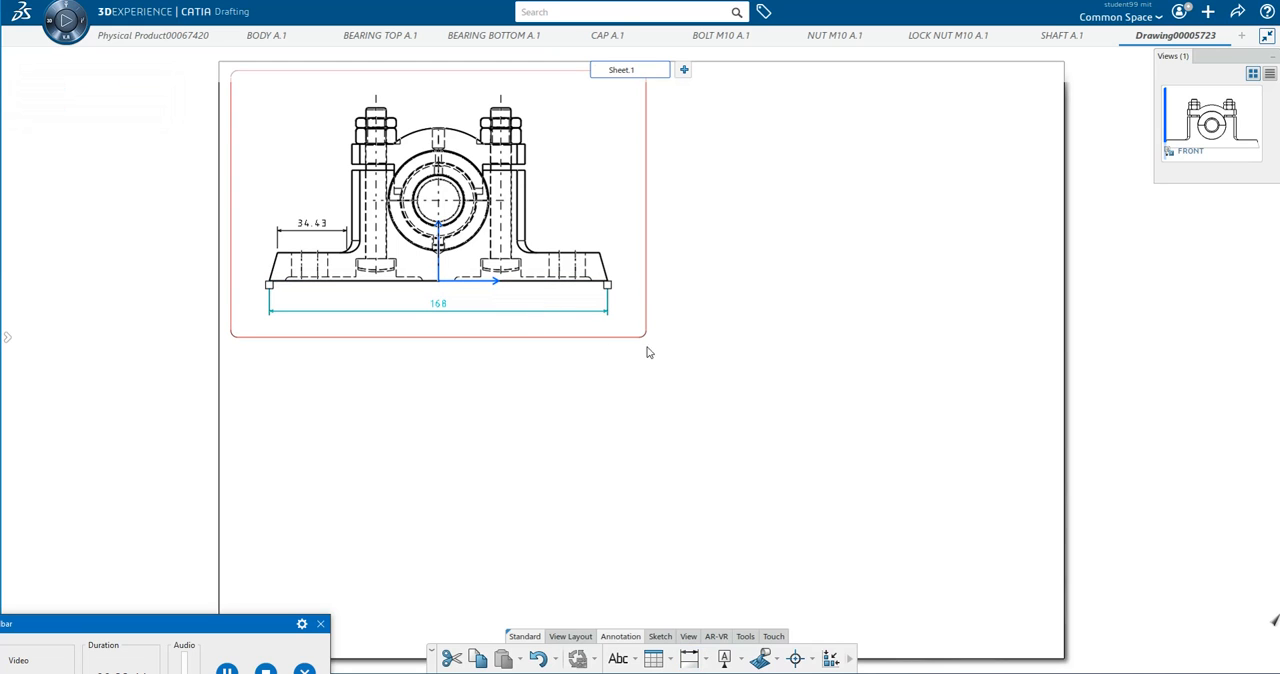
pyautogui.click(794, 324)
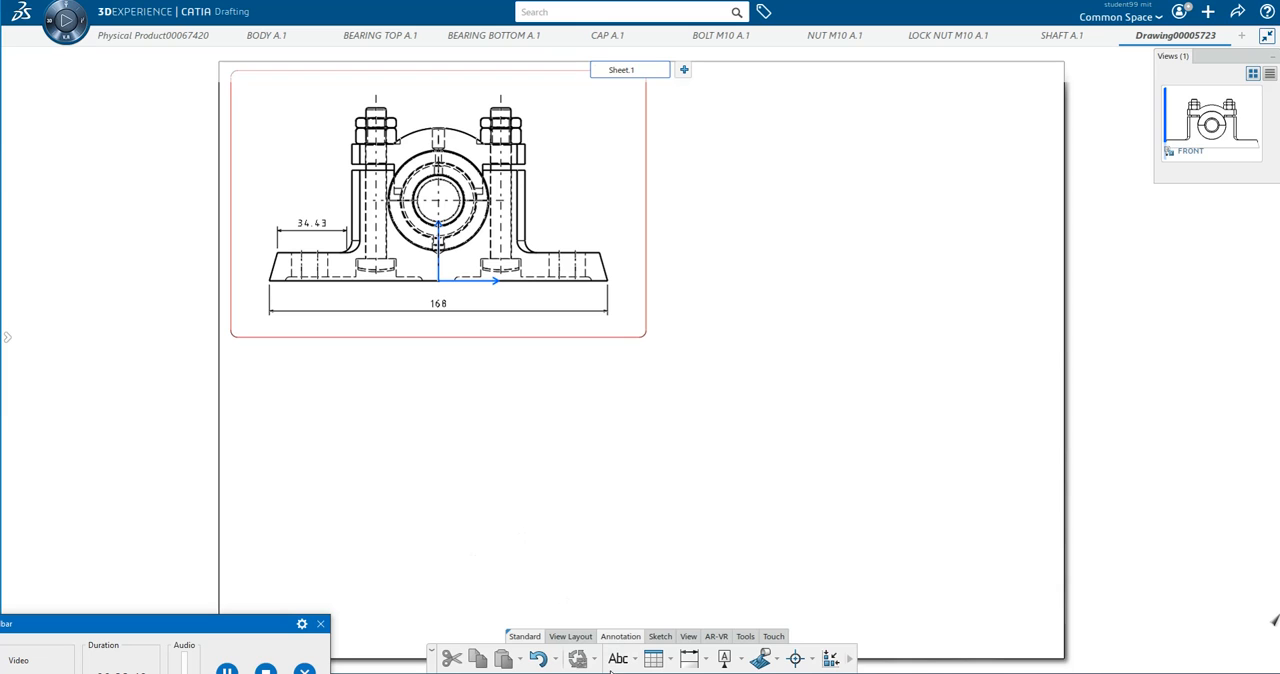
# Try projecting a top view below the front view and a side view to its right, and undo these placements.
pyautogui.scroll(1, 690, 668)
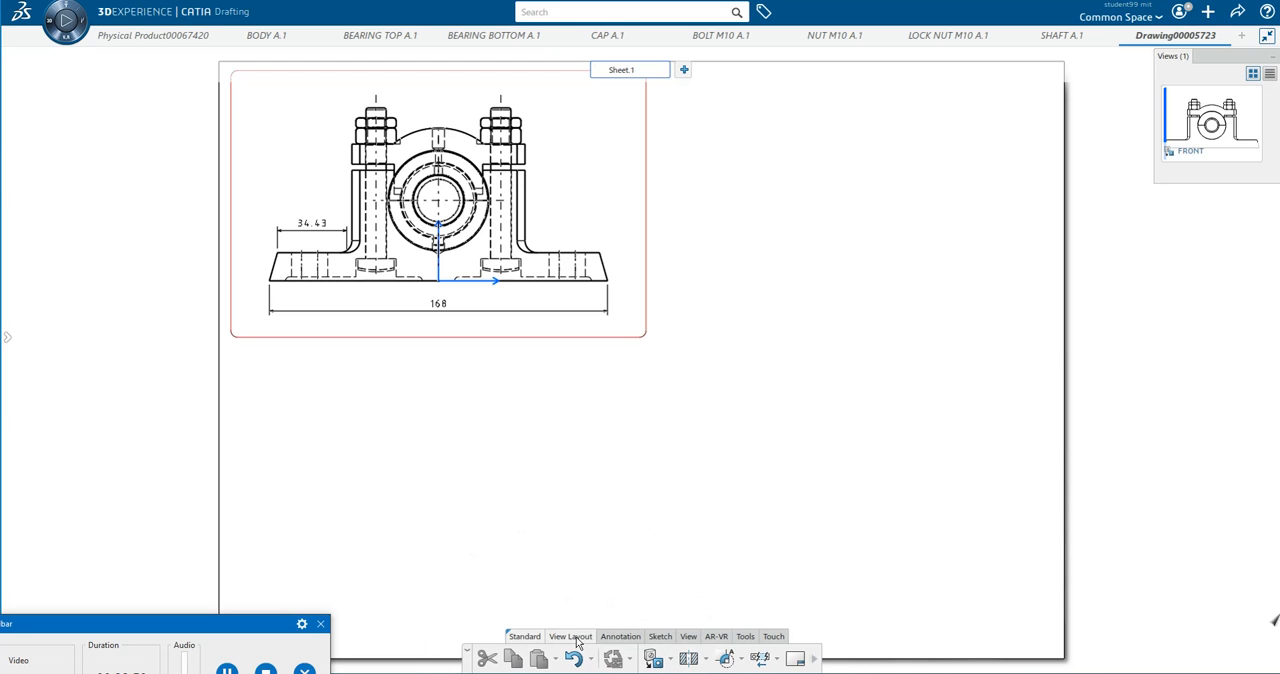
pyautogui.click(671, 661)
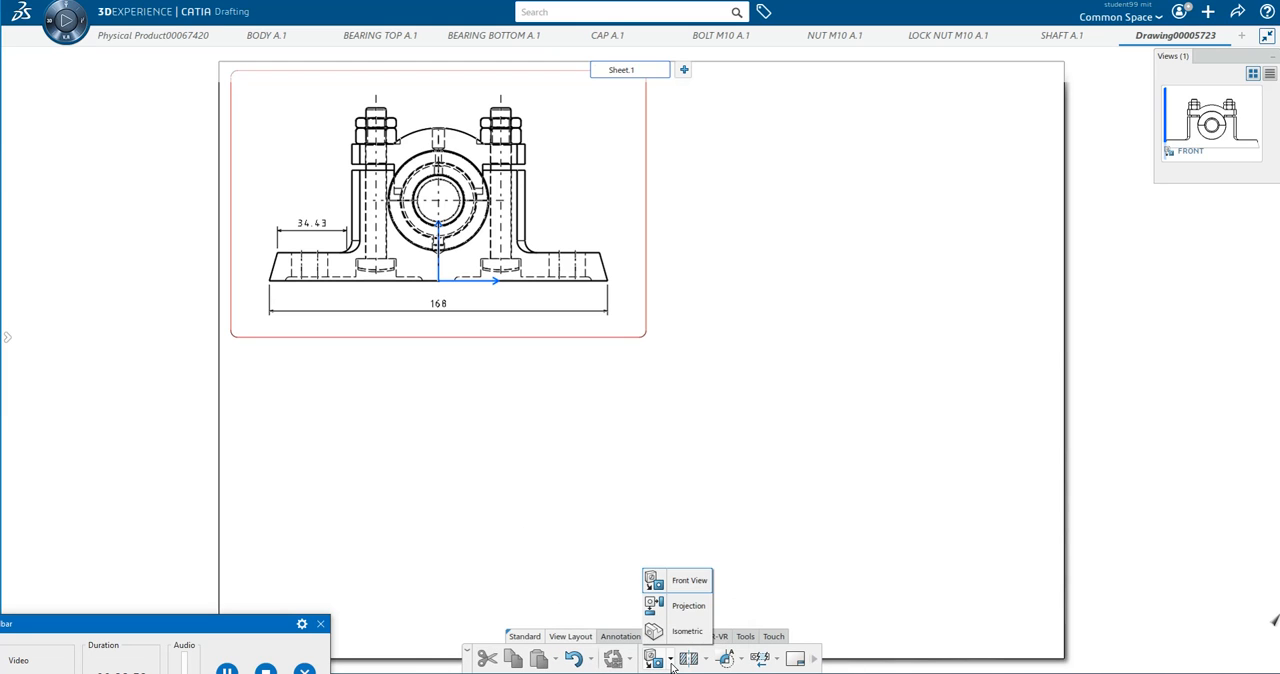
pyautogui.click(688, 607)
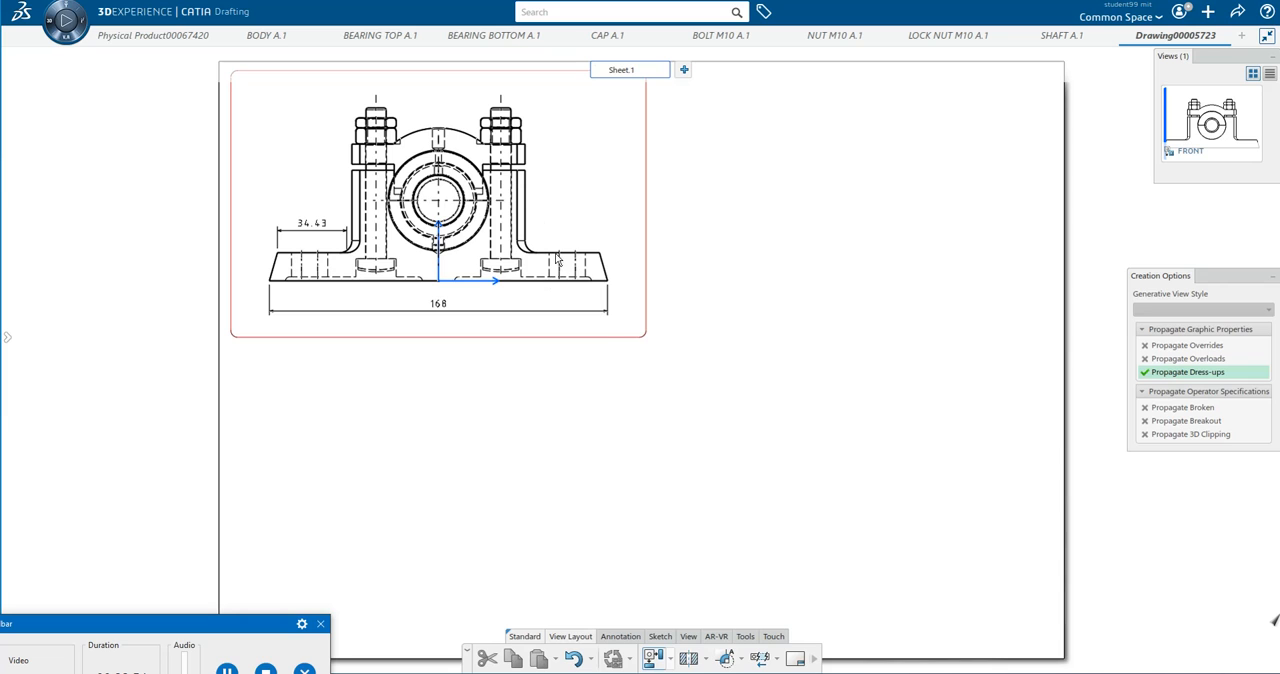
pyautogui.click(558, 472)
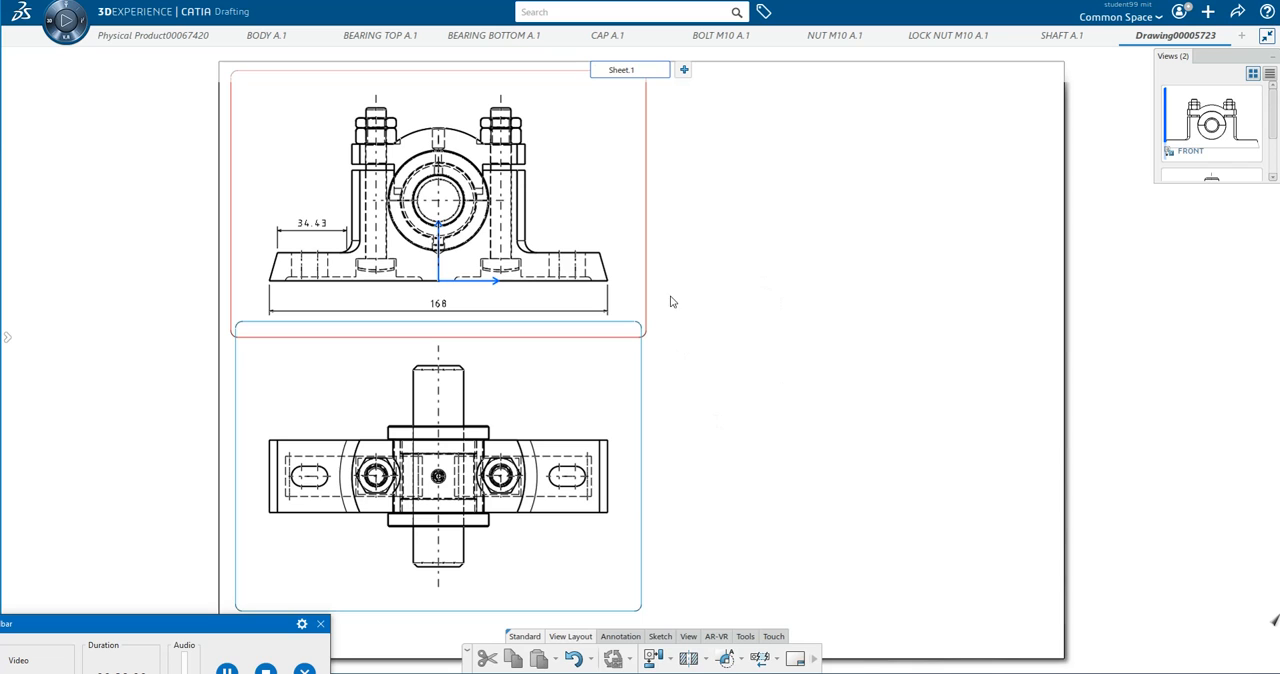
pyautogui.click(652, 660)
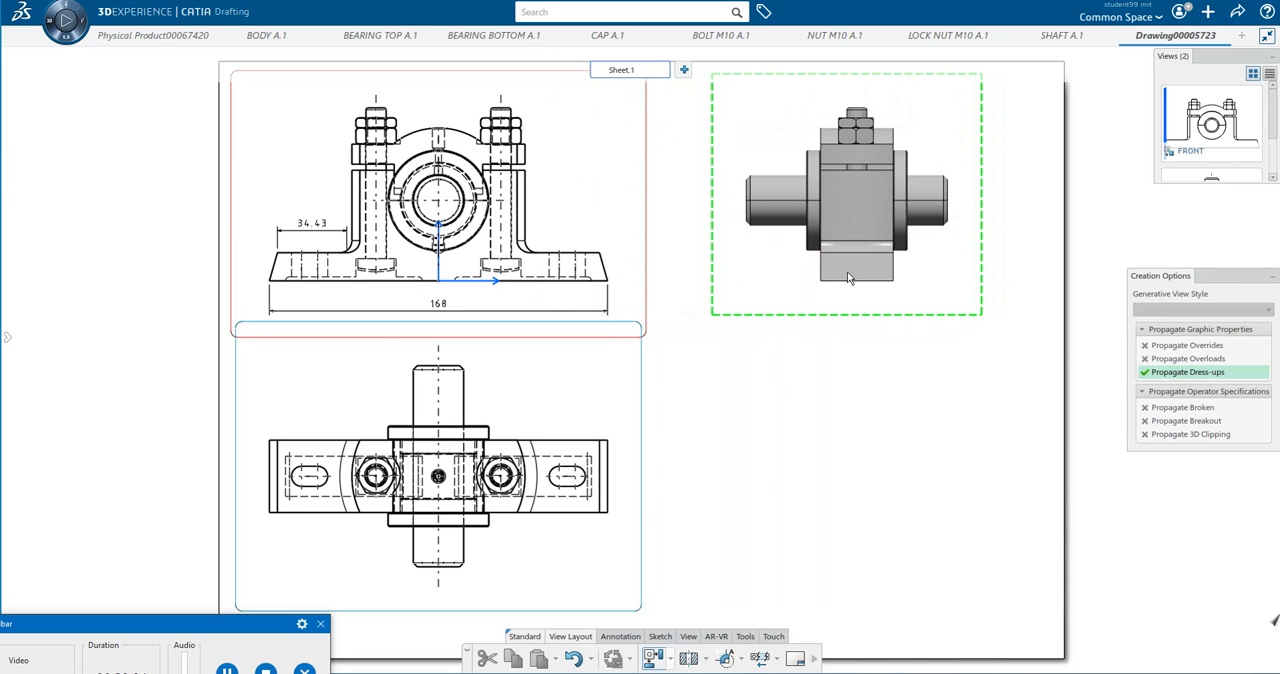
pyautogui.click(858, 280)
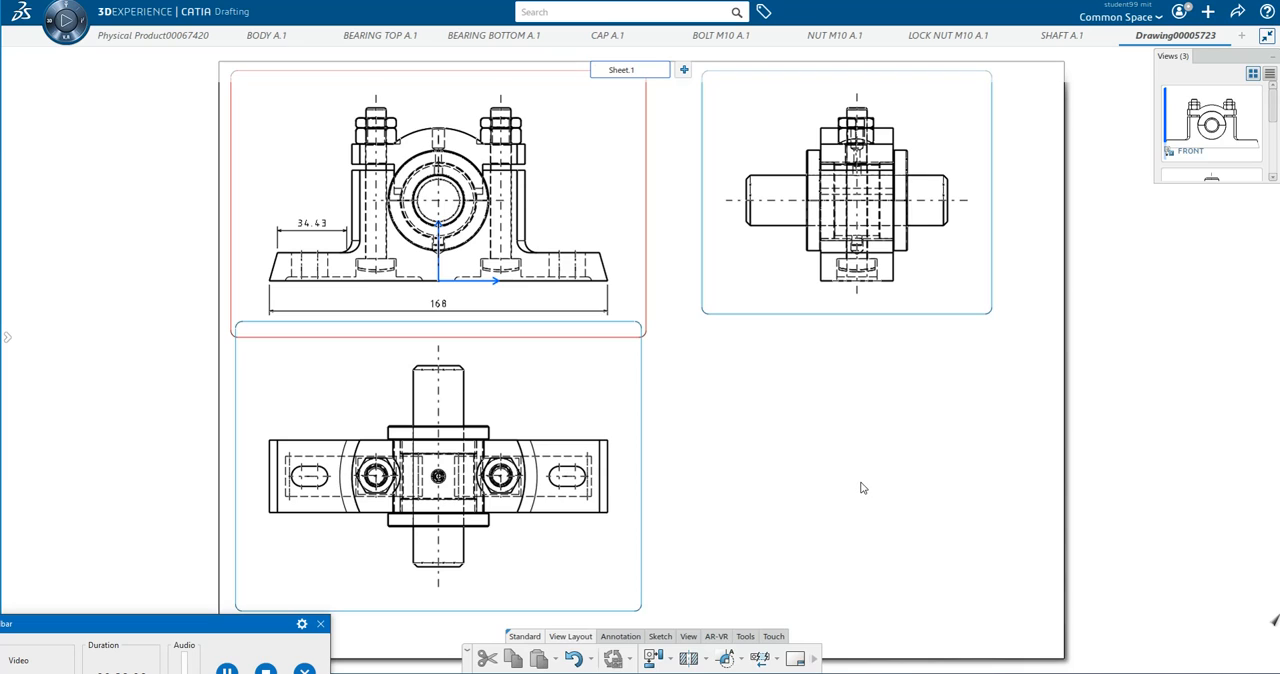
pyautogui.hotkey('ctrl', 'z')
pyautogui.hotkey('ctrl', 'z')
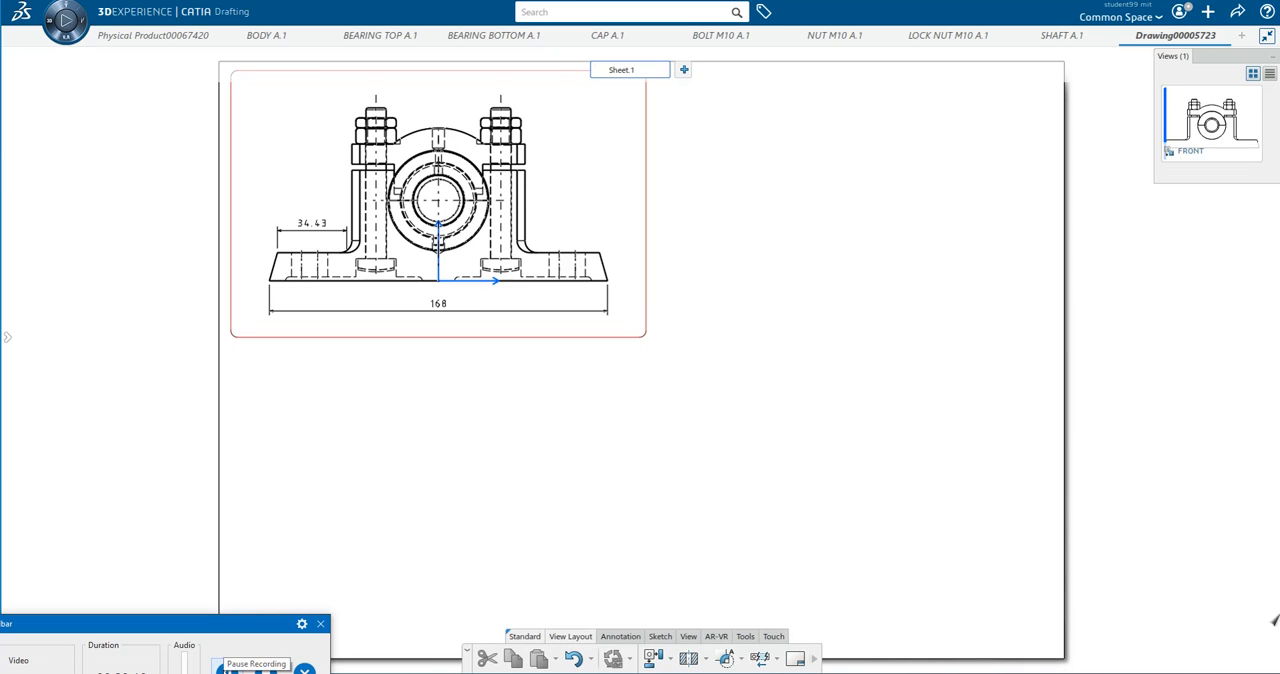
pyautogui.click(654, 658)
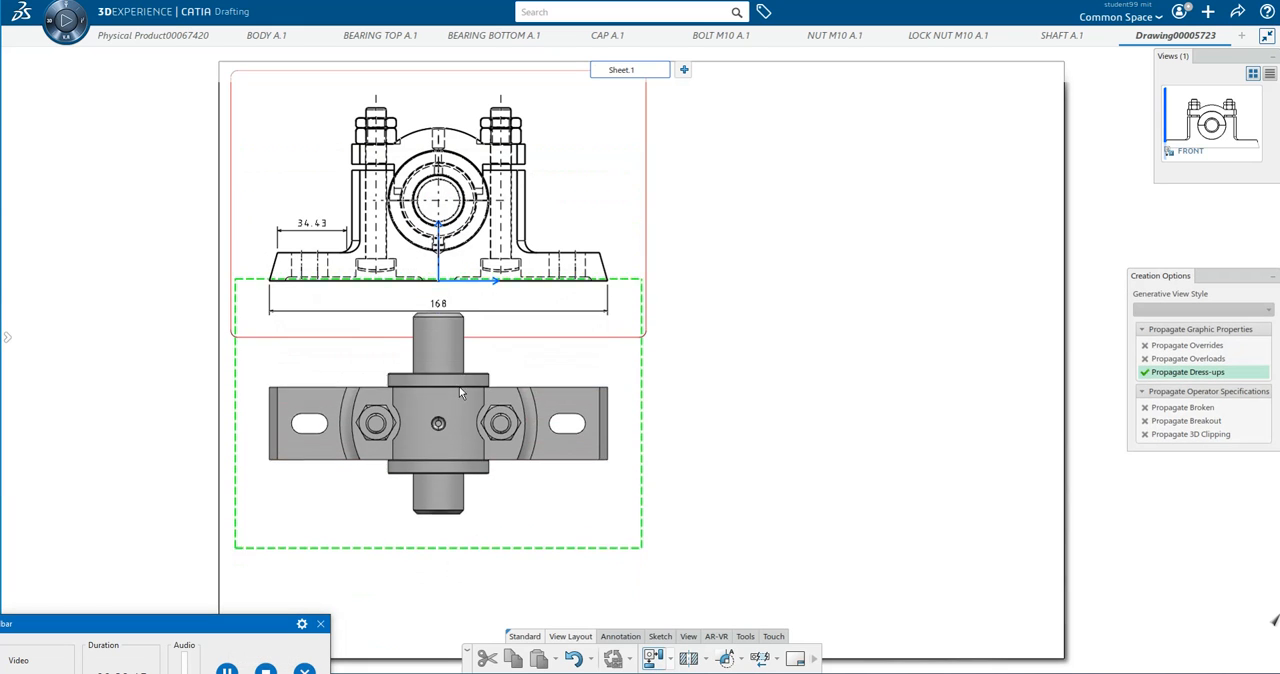
pyautogui.click(483, 466)
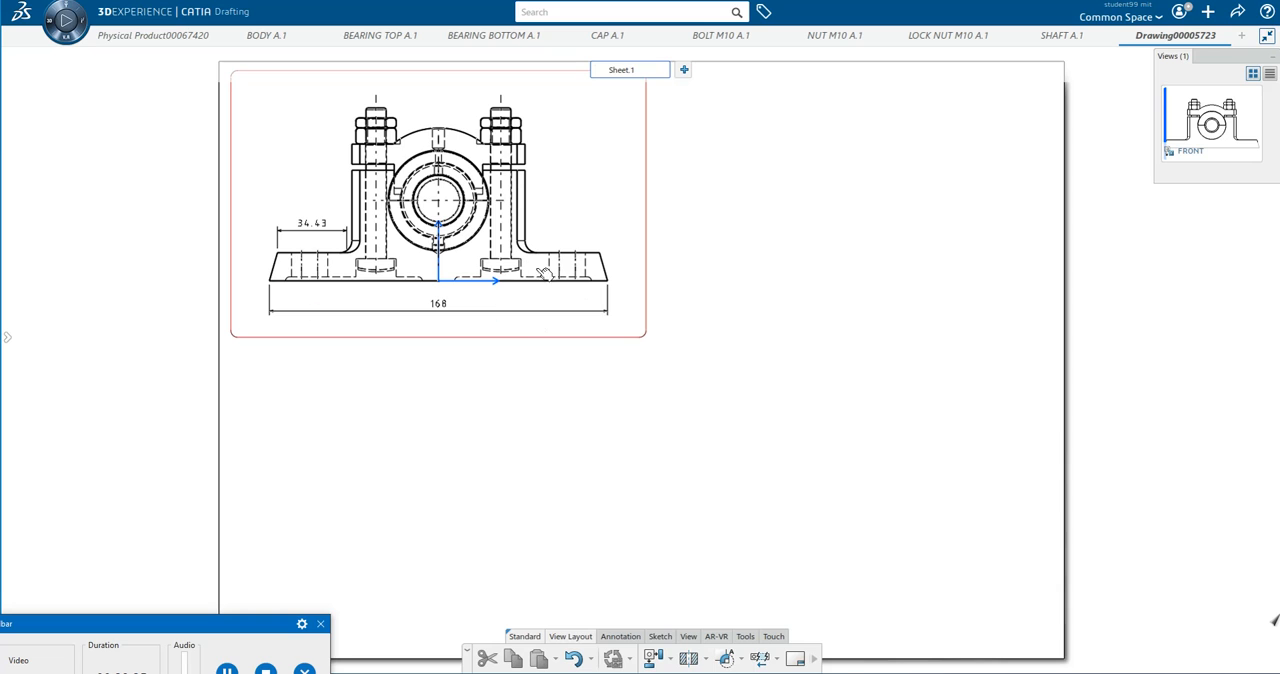
# Project a top view below the front view, clear of its frame, and a side view to its right.
pyautogui.click(652, 660)
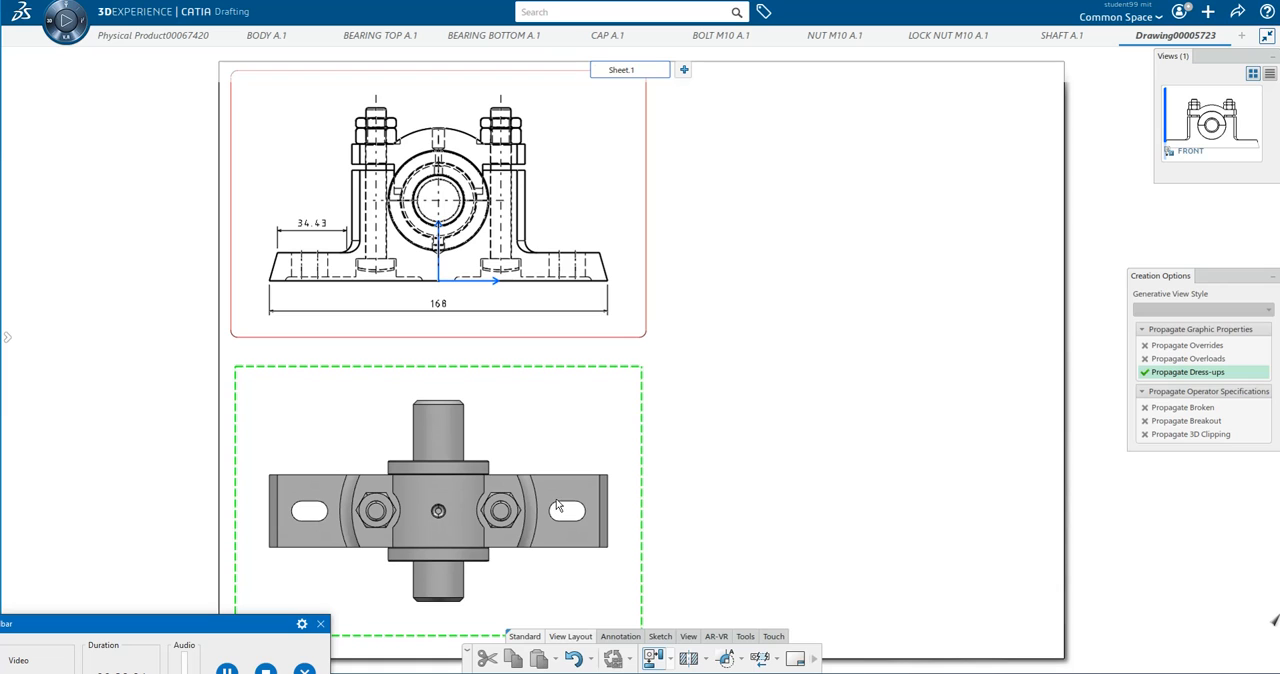
pyautogui.click(557, 507)
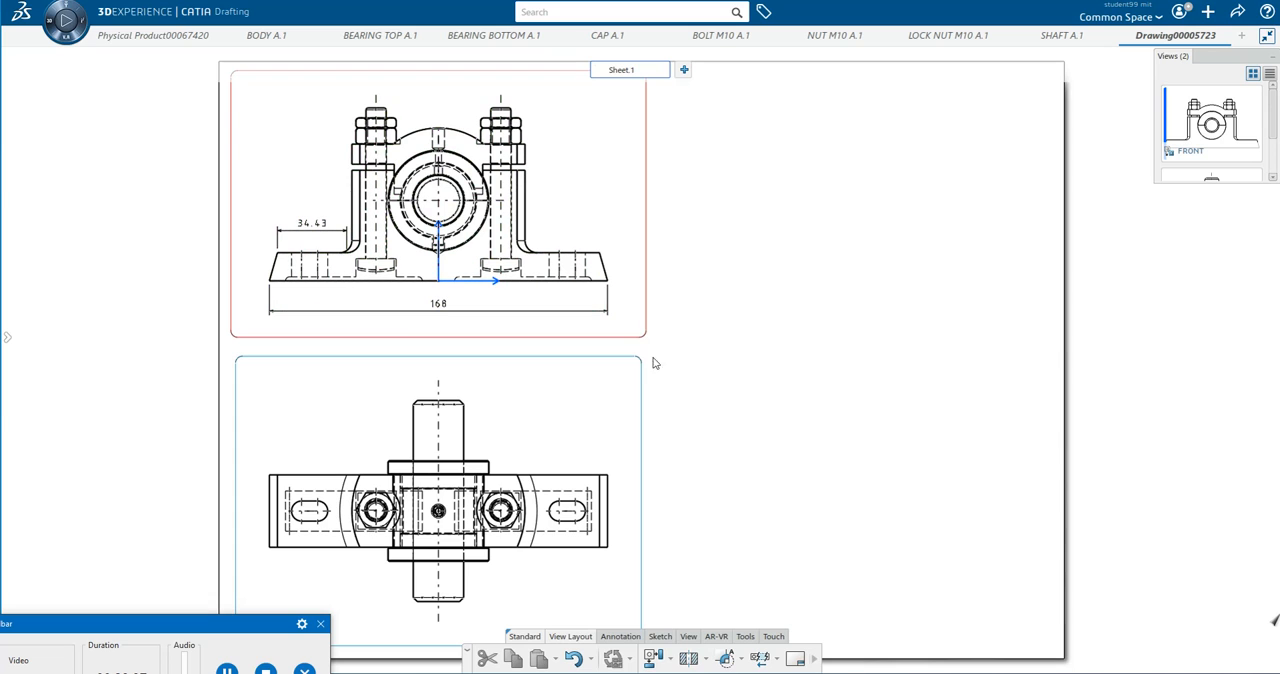
pyautogui.click(652, 658)
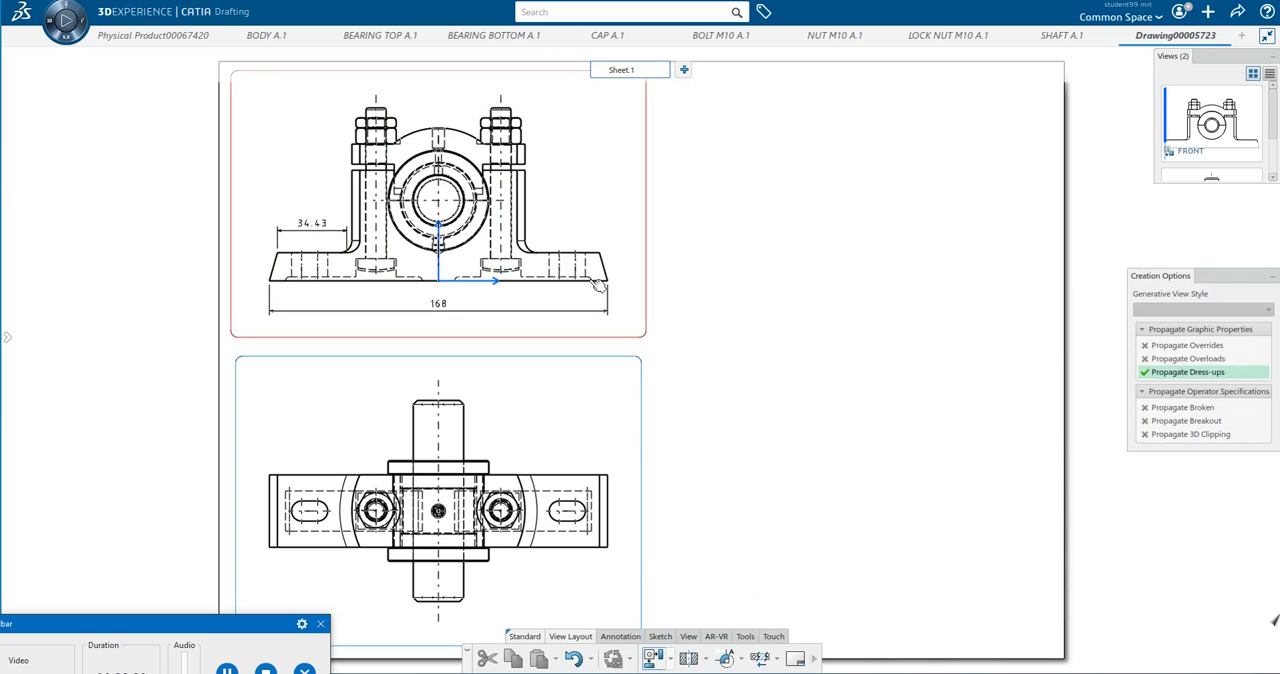
pyautogui.click(850, 288)
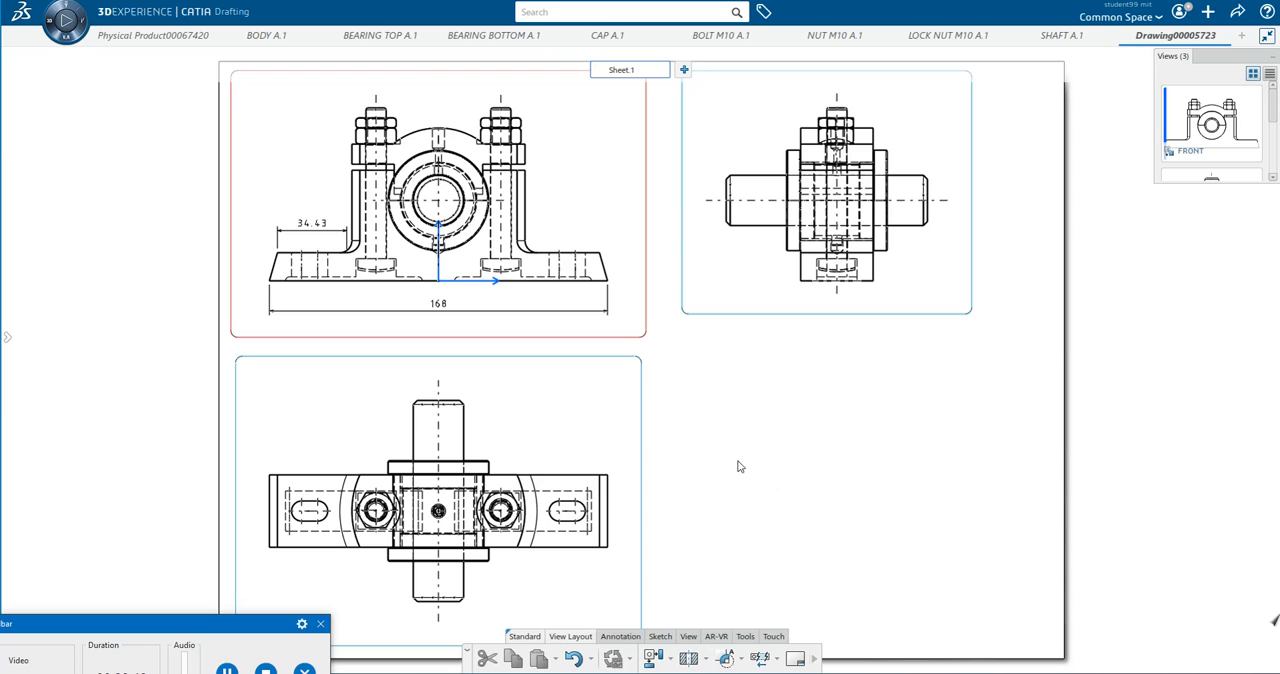
# Activate the top view below the front view, and make the front view the active view again.
pyautogui.click(649, 386)
pyautogui.rightClick(646, 384)
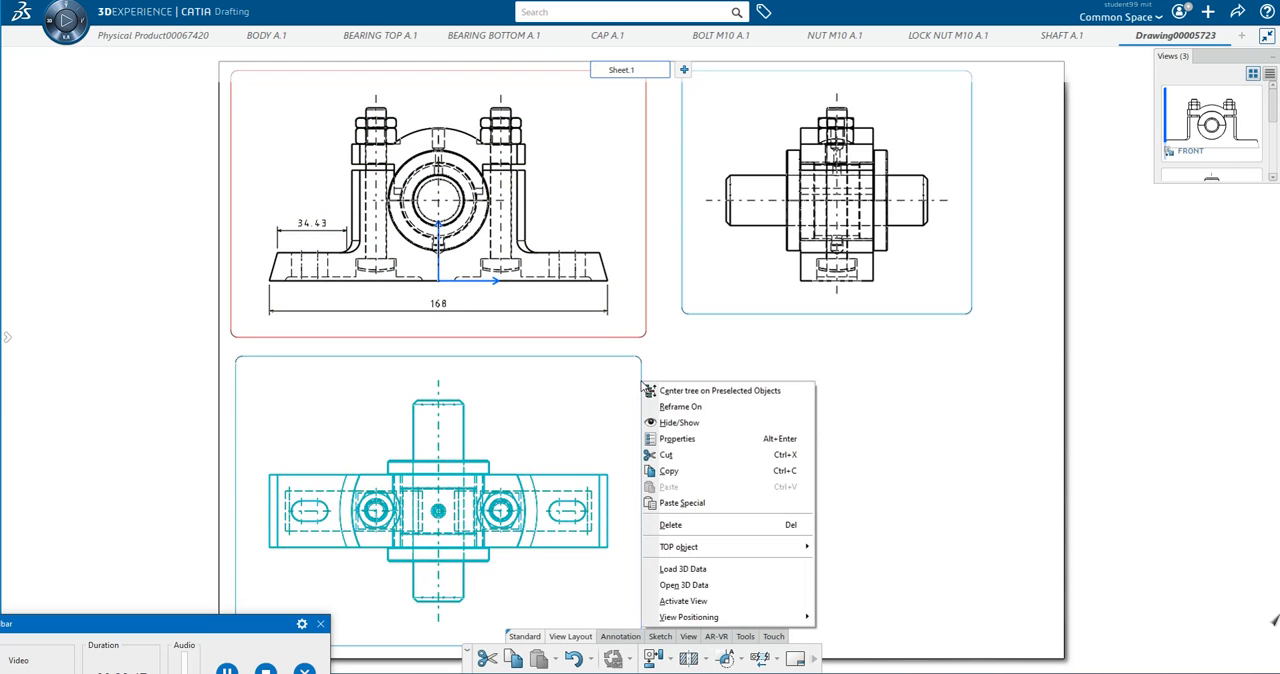
pyautogui.click(784, 602)
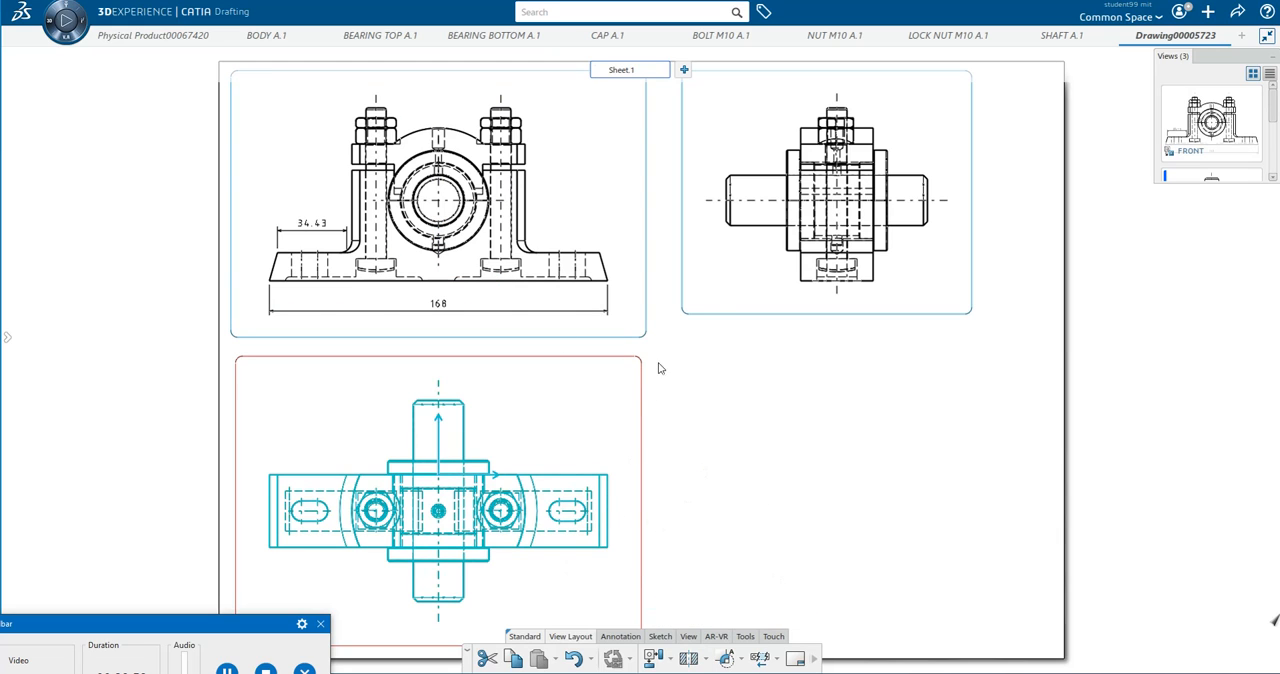
pyautogui.rightClick(648, 334)
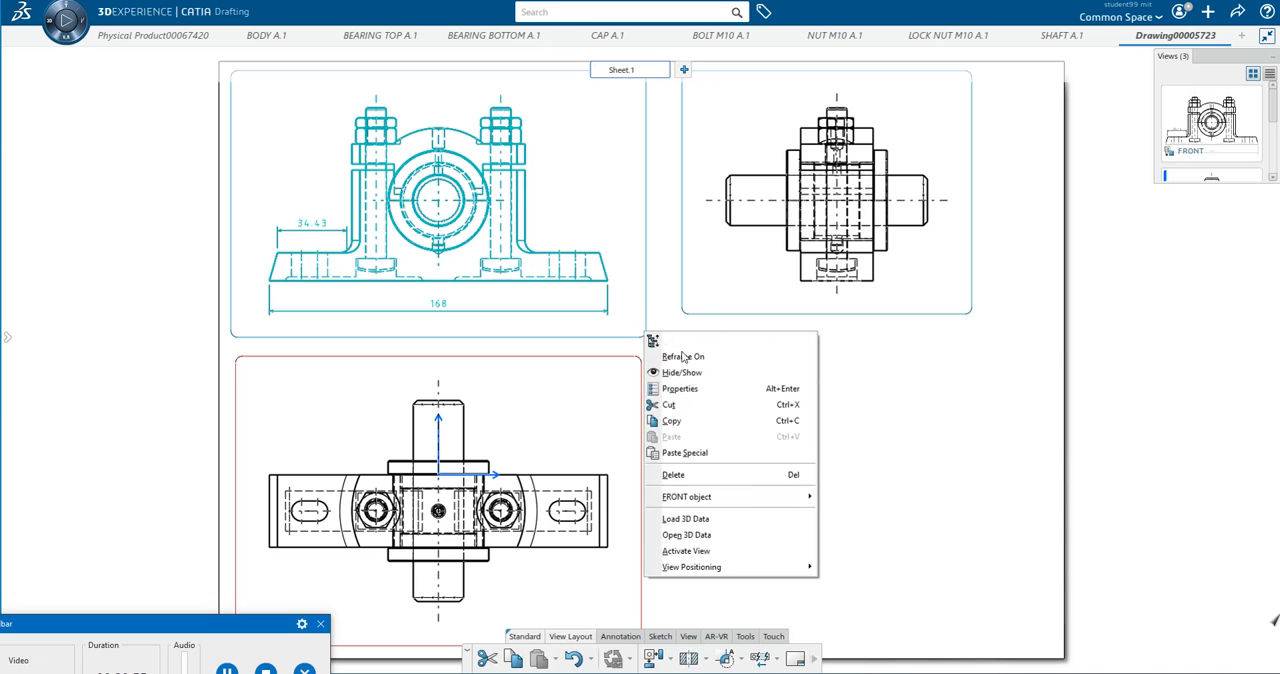
pyautogui.click(760, 551)
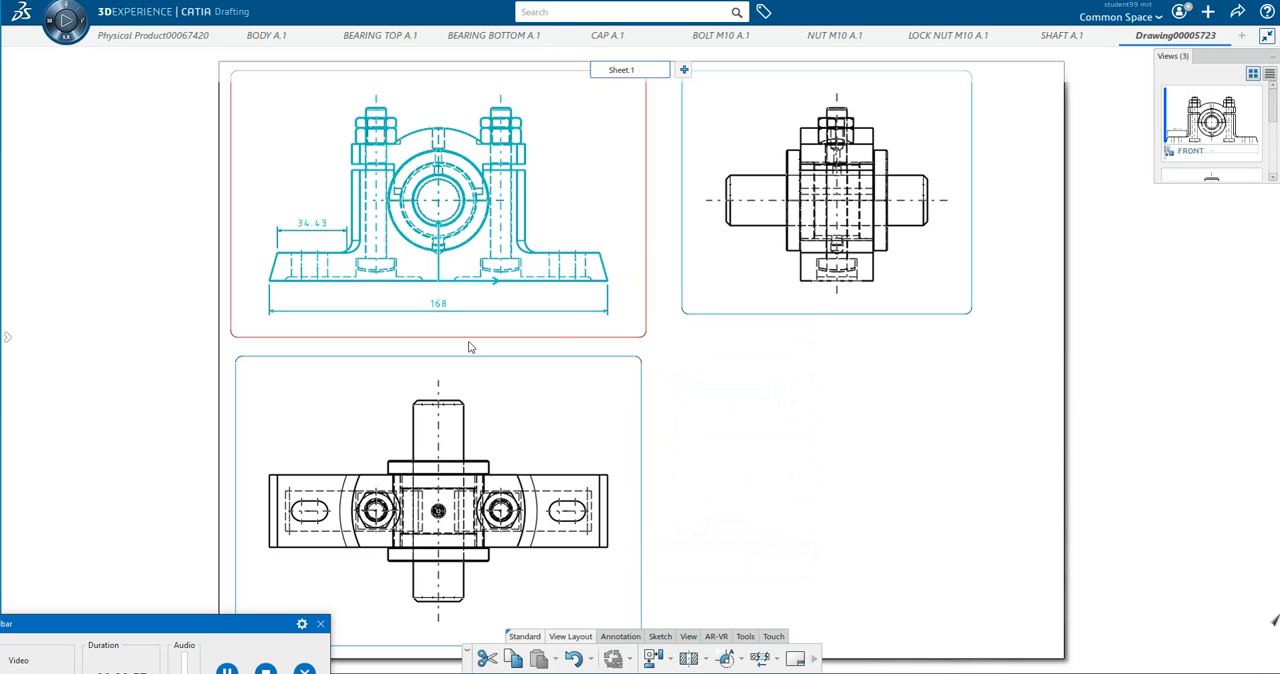
pyautogui.click(803, 475)
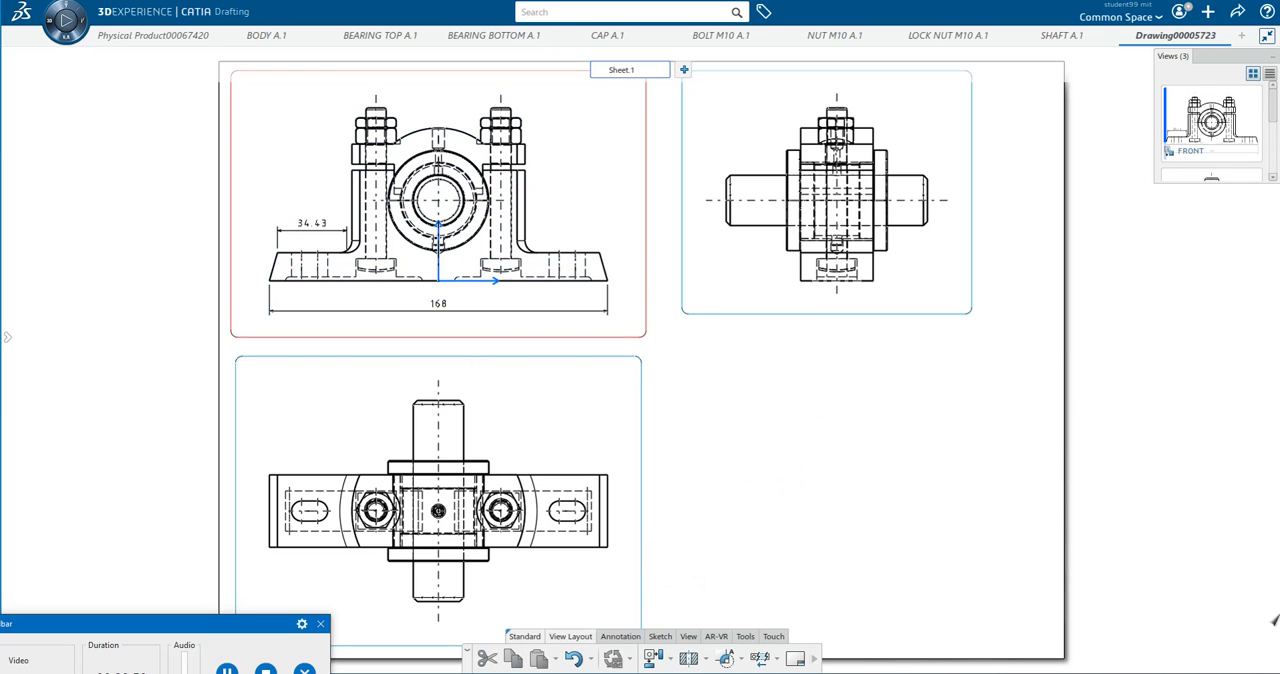
pyautogui.click(228, 671)
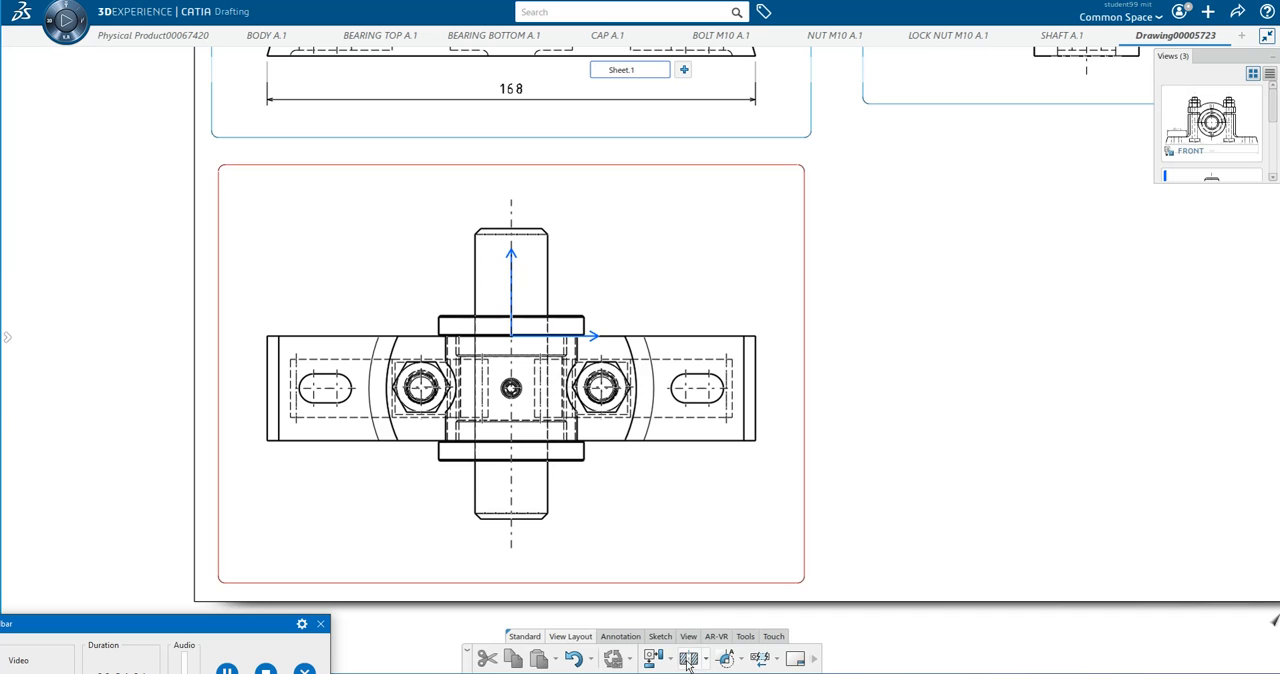
pyautogui.click(695, 661)
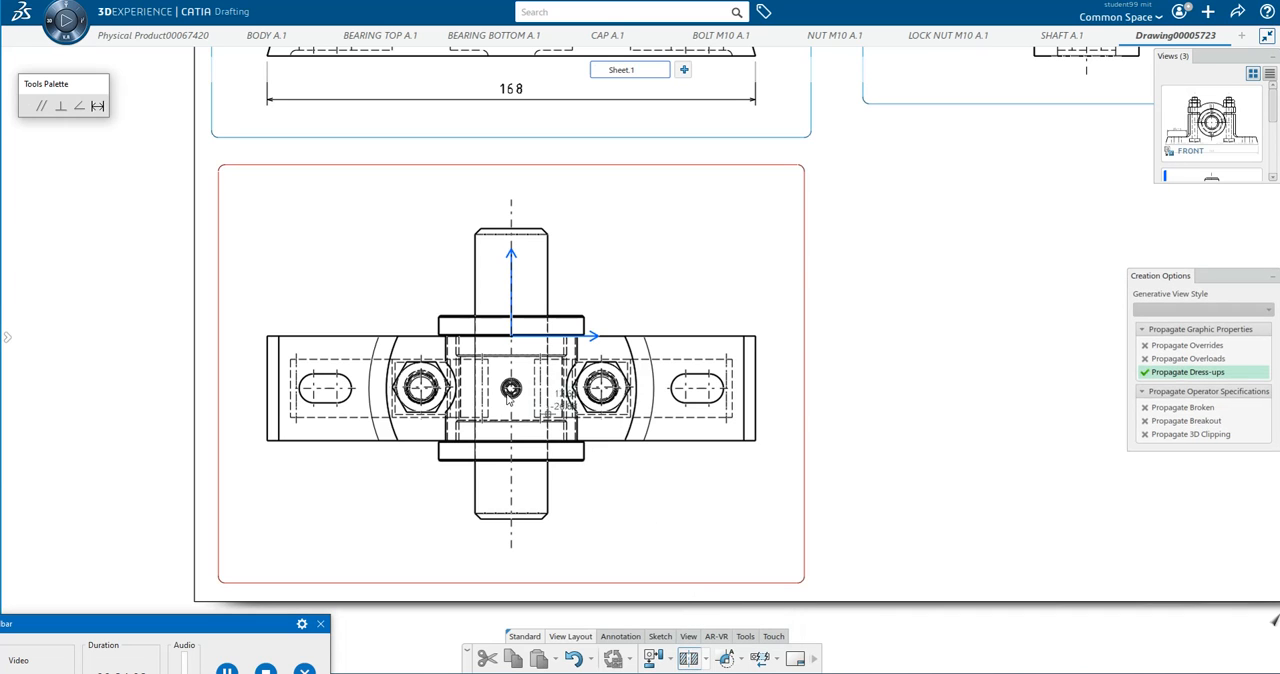
pyautogui.click(268, 388)
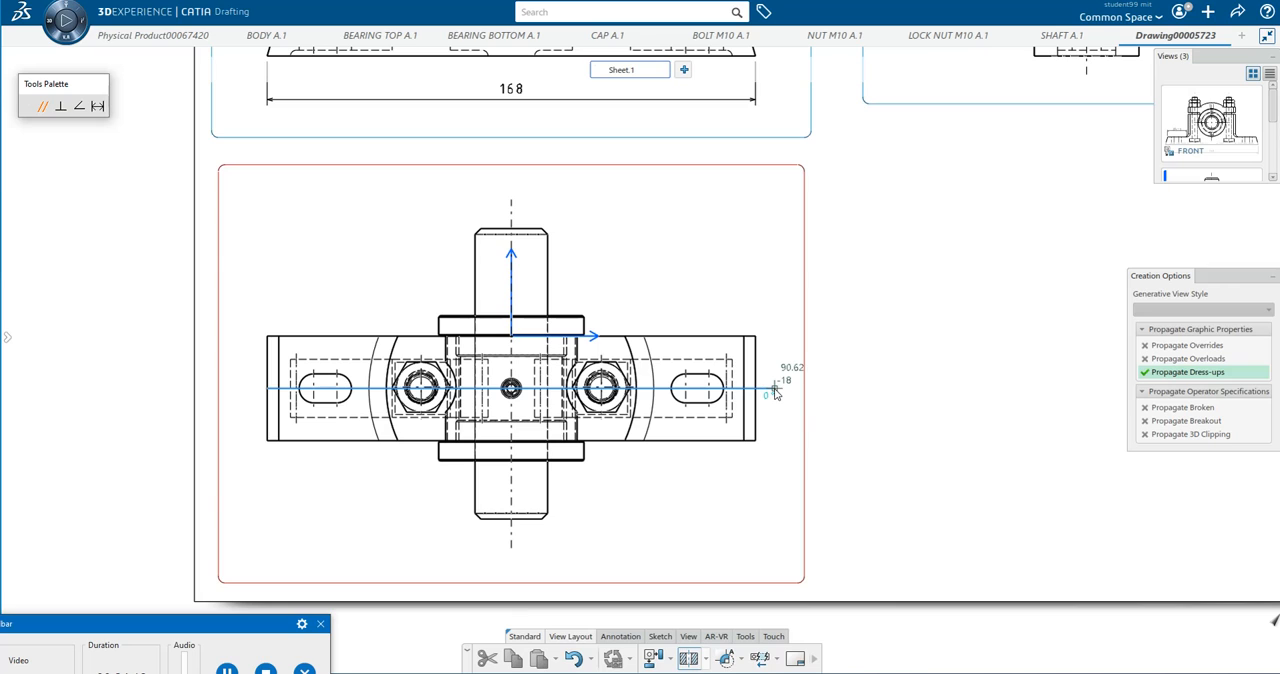
pyautogui.press('Escape')
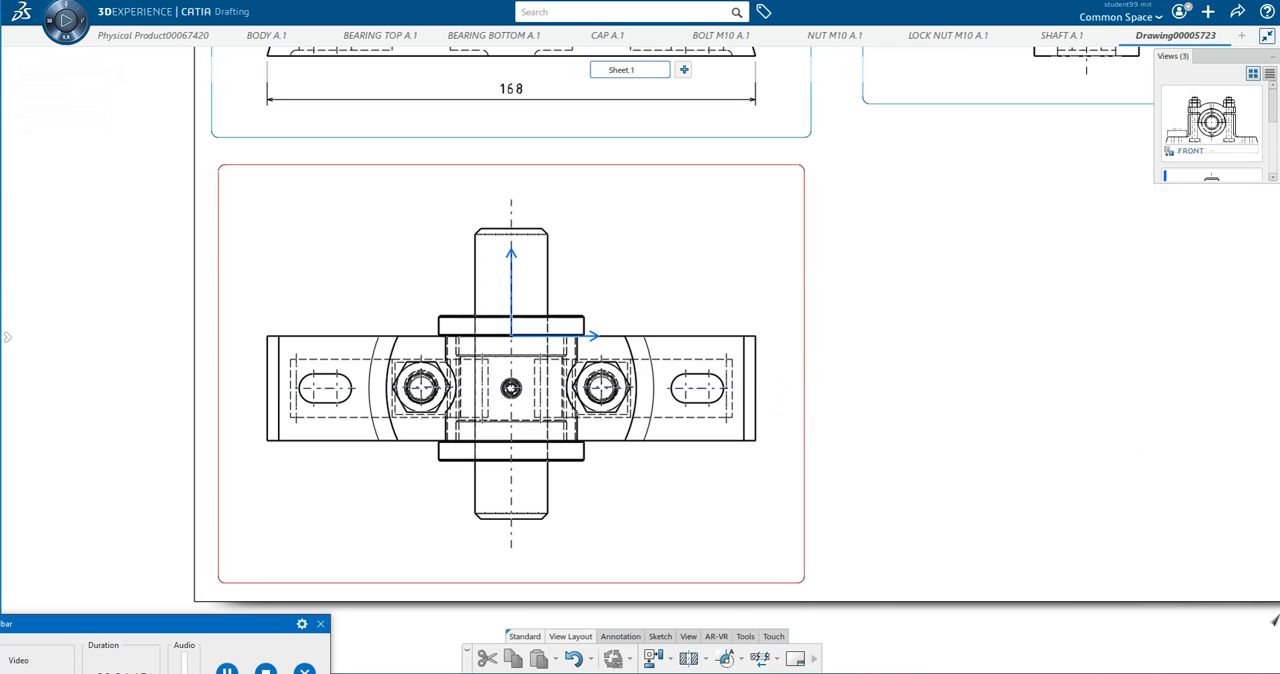
# Create an offset section view along the top view's horizontal centre line, turning the profile down past the right end, and place it above the sheet.
pyautogui.click(692, 662)
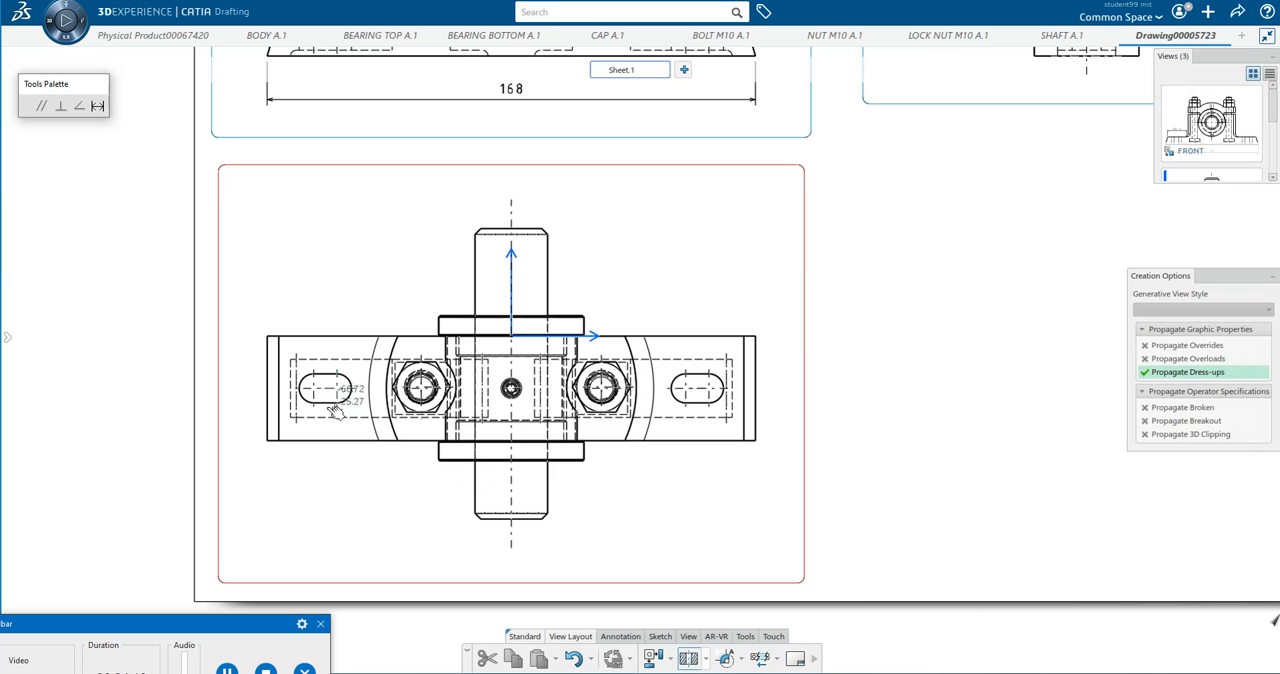
pyautogui.click(270, 390)
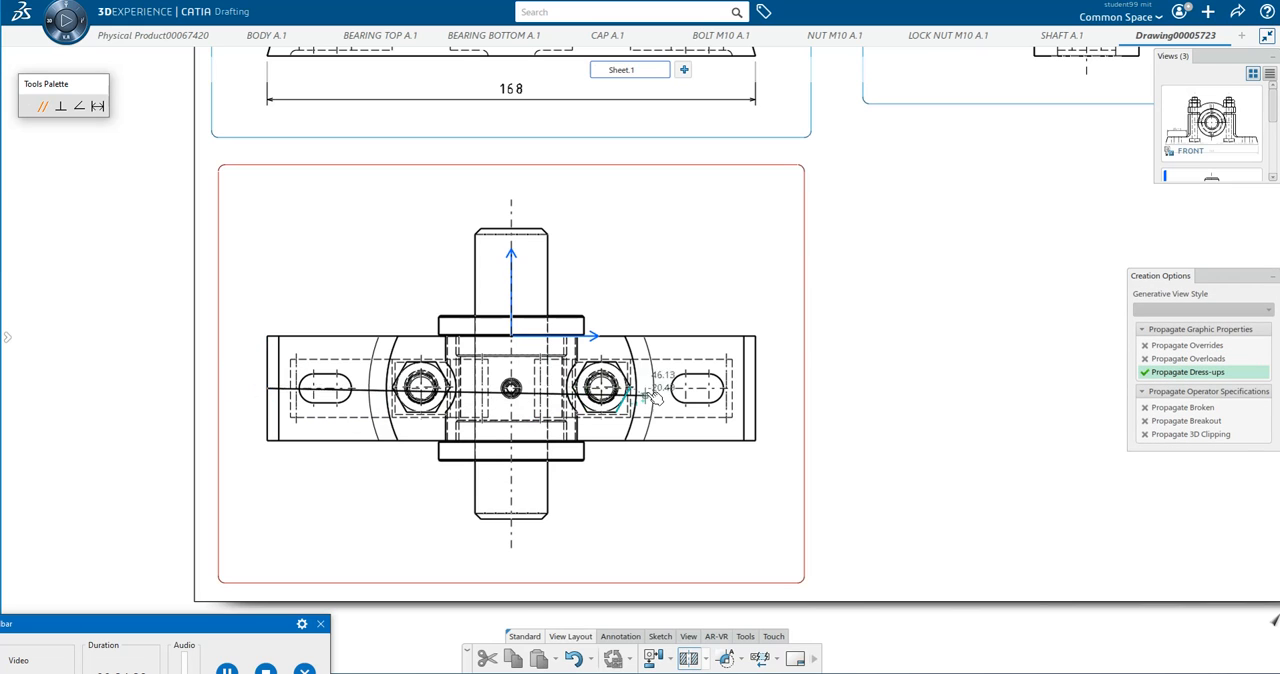
pyautogui.click(772, 390)
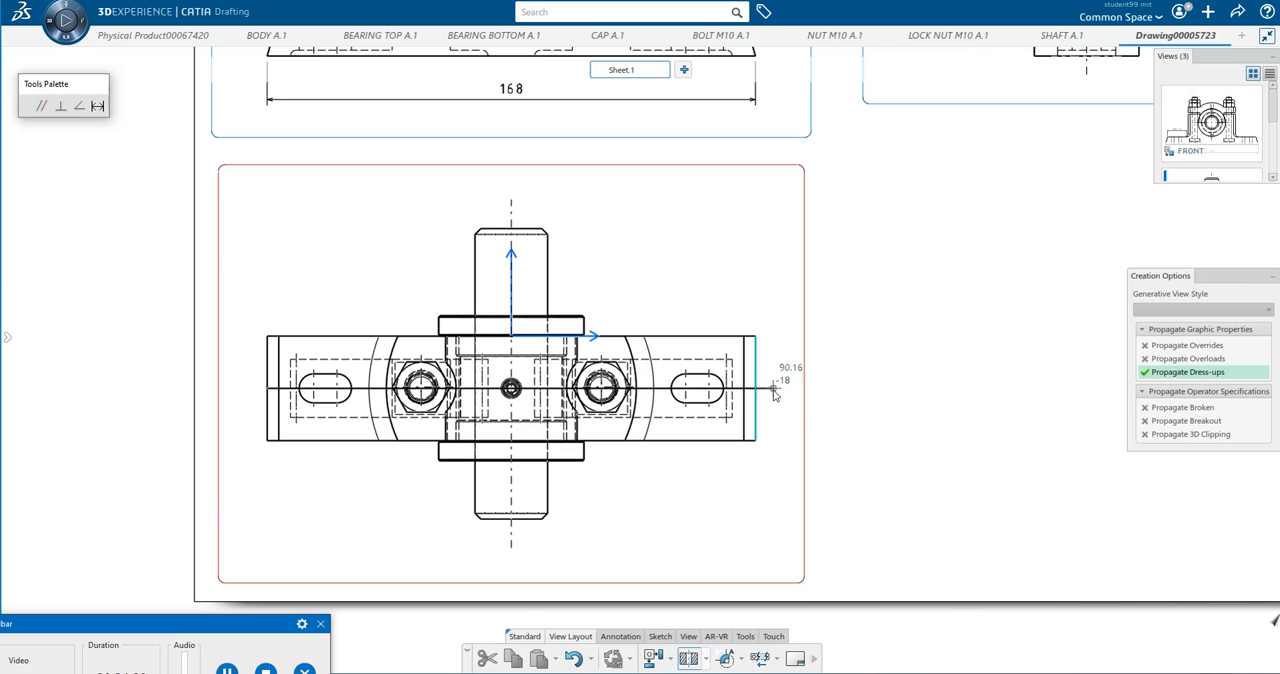
pyautogui.doubleClick(774, 512)
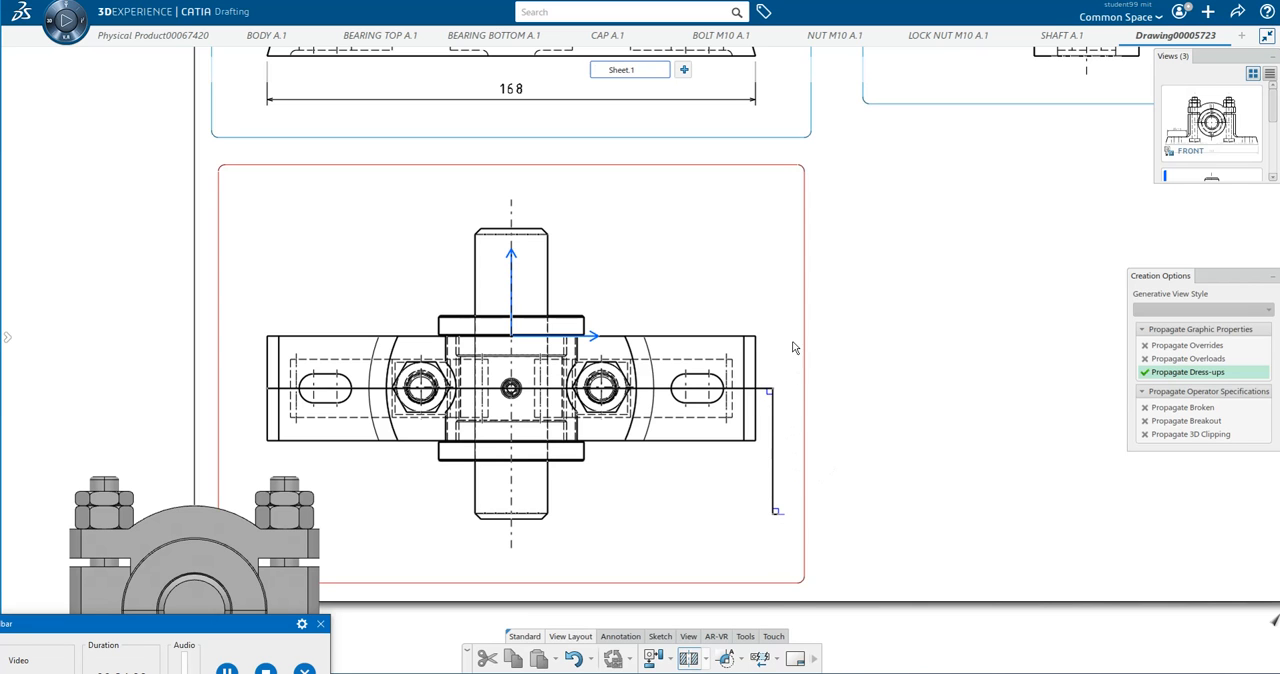
pyautogui.moveTo(770, 264); pyautogui.dragTo(766, 380, button='middle')
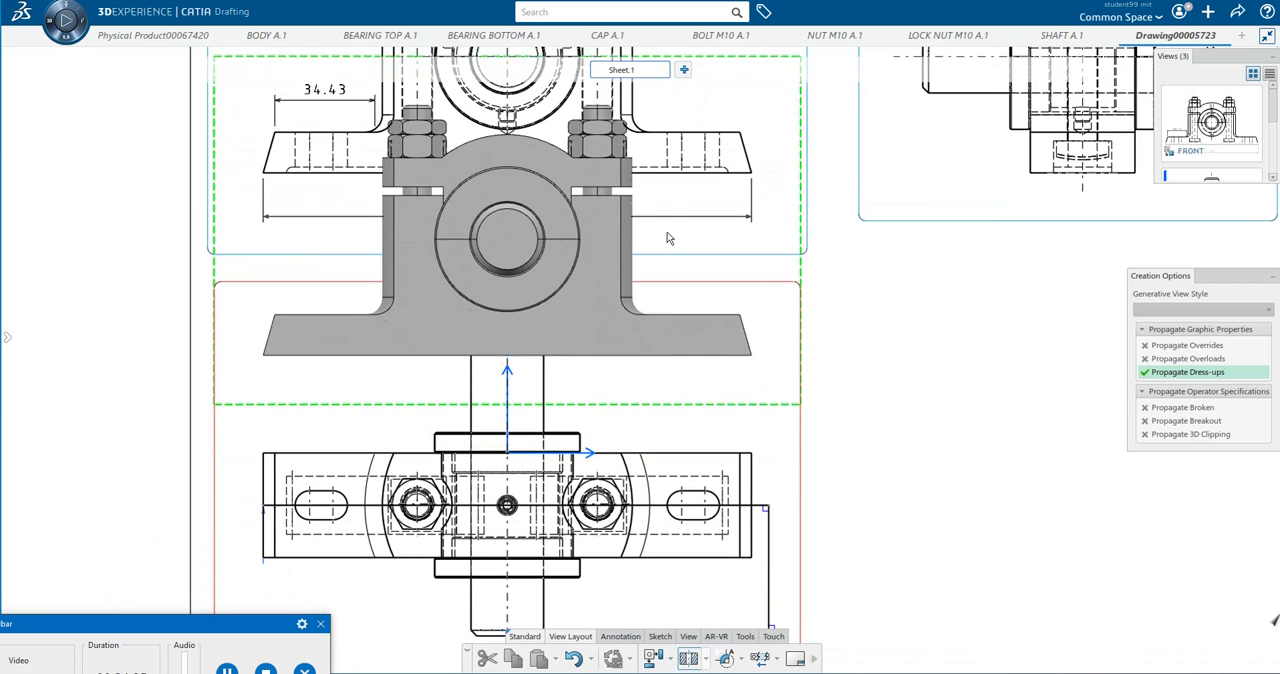
pyautogui.moveTo(667, 206); pyautogui.dragTo(643, 556, button='middle')
pyautogui.moveTo(615, 242); pyautogui.dragTo(626, 615, button='middle')
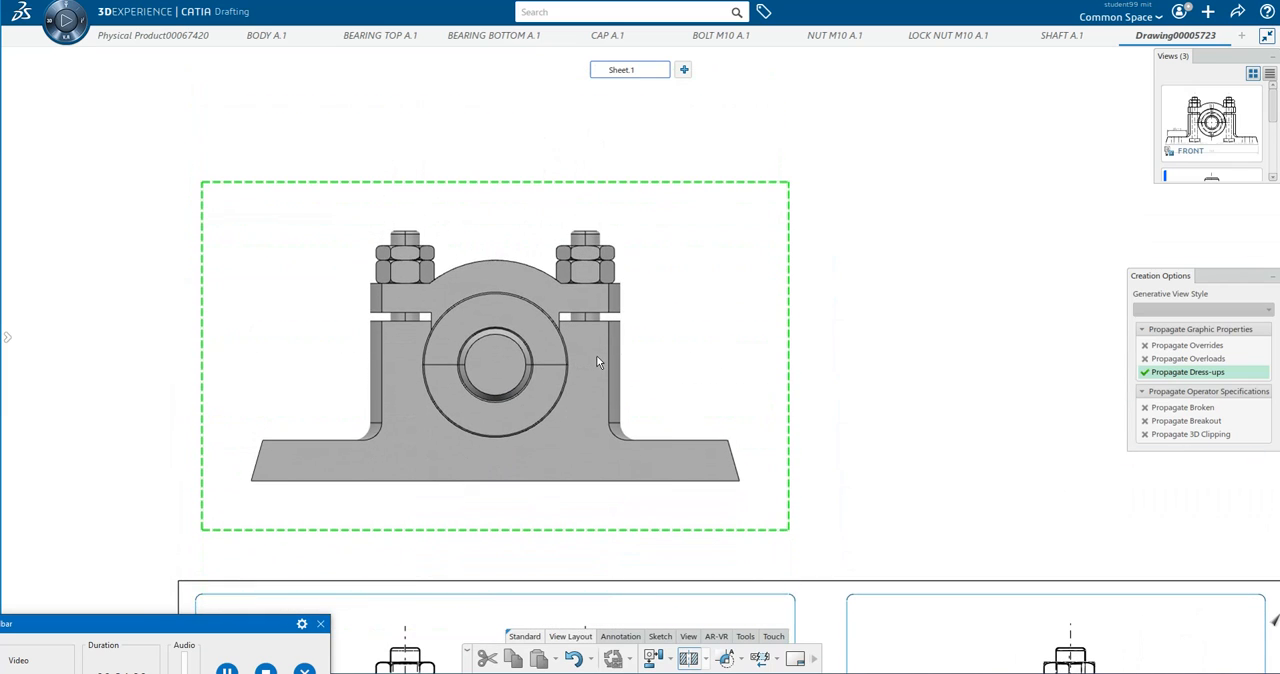
pyautogui.click(596, 357)
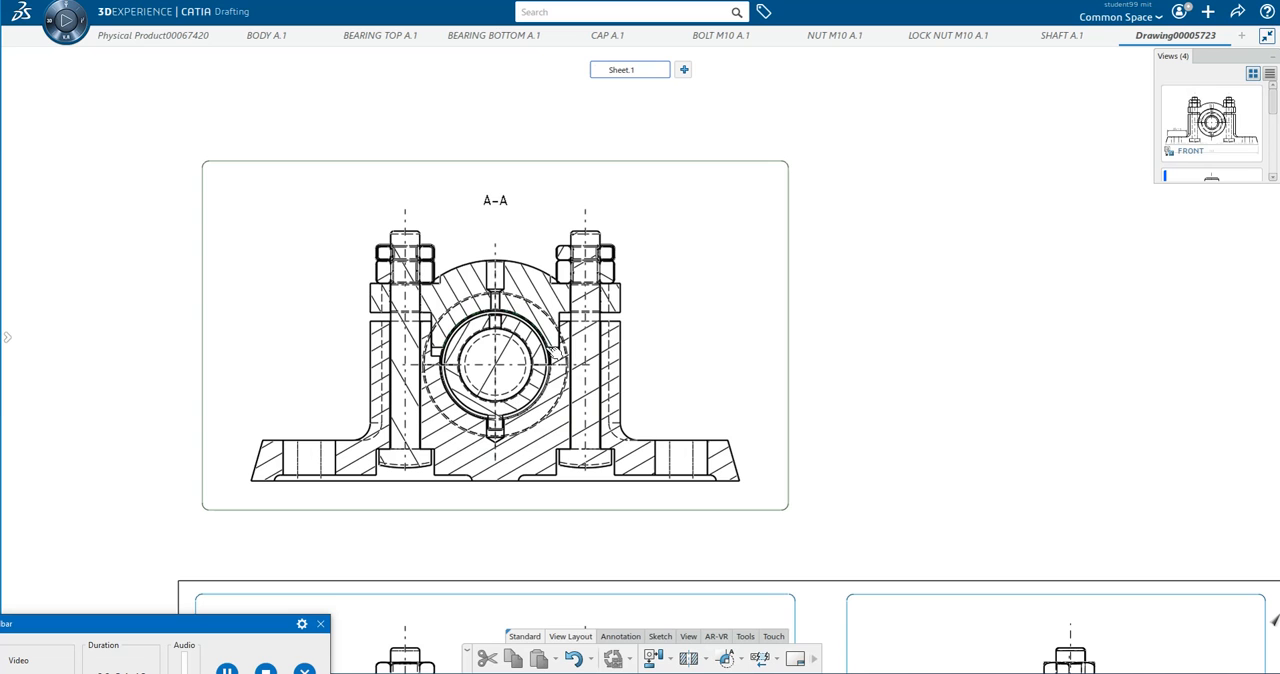
# Create an offset section view of the top view from its left end to the centre hole, turning down past the shaft, and place it above section A-A.
pyautogui.moveTo(576, 384)
pyautogui.mouseDown(button='middle')
pyautogui.moveTo(609, 455)
pyautogui.moveTo(520, 253)
pyautogui.moveTo(527, 241)
pyautogui.mouseUp(button='middle')
pyautogui.scroll(4, 638, 457)
pyautogui.moveTo(637, 460); pyautogui.dragTo(740, 311, button='middle')
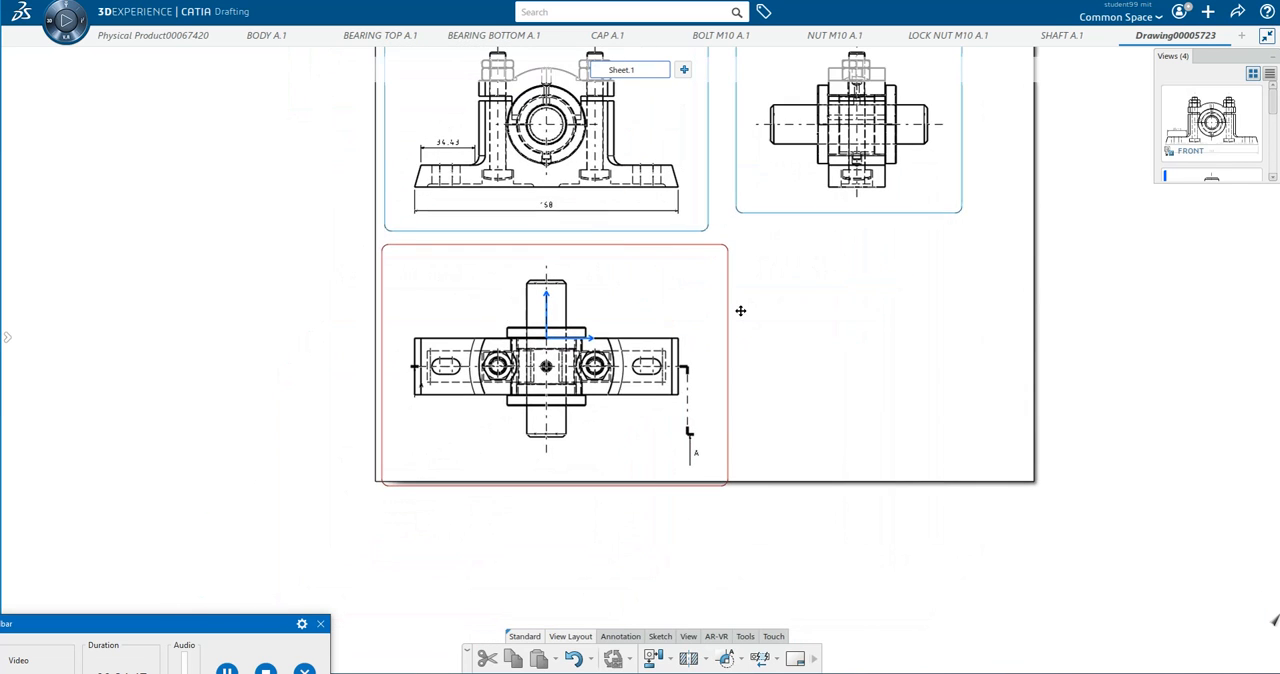
pyautogui.scroll(1, 687, 430)
pyautogui.scroll(3, 687, 434)
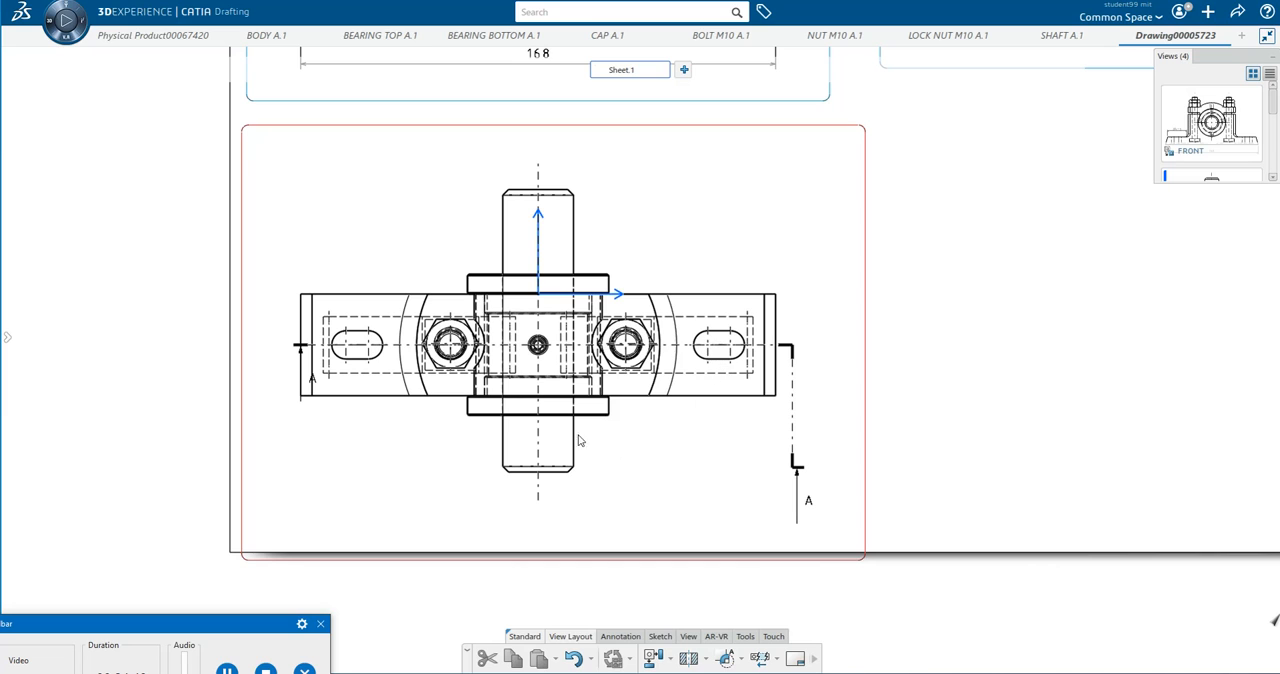
pyautogui.click(689, 660)
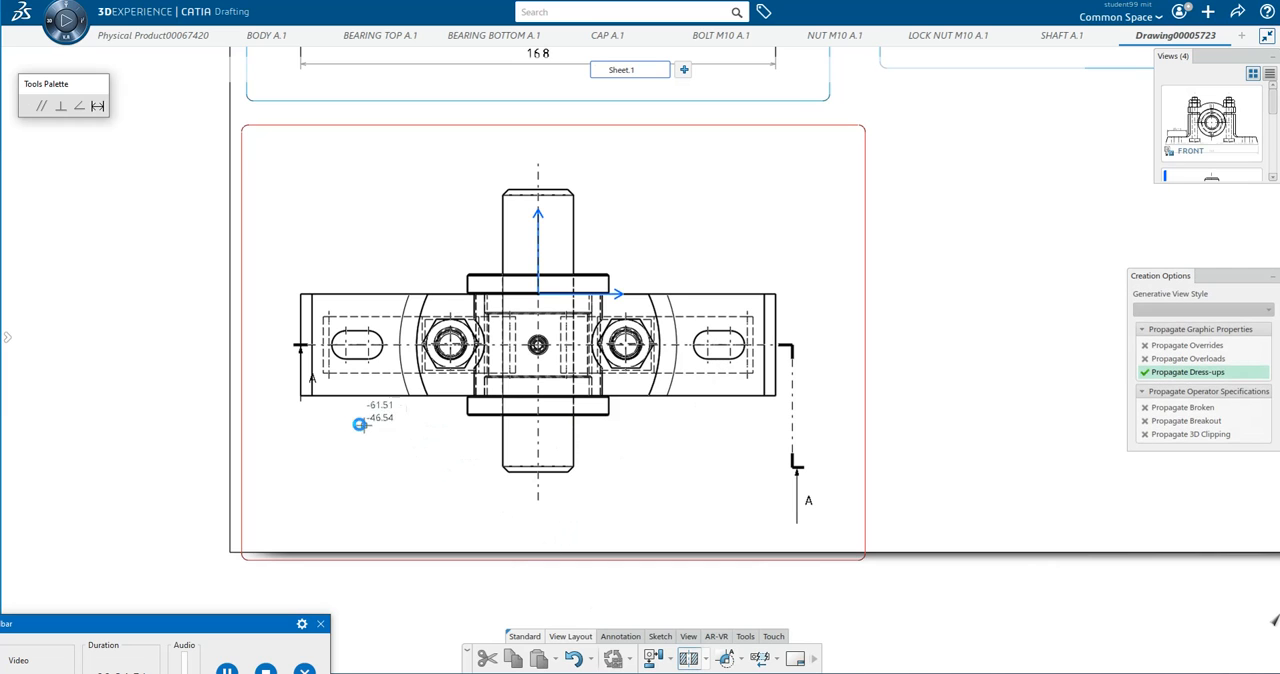
pyautogui.click(299, 346)
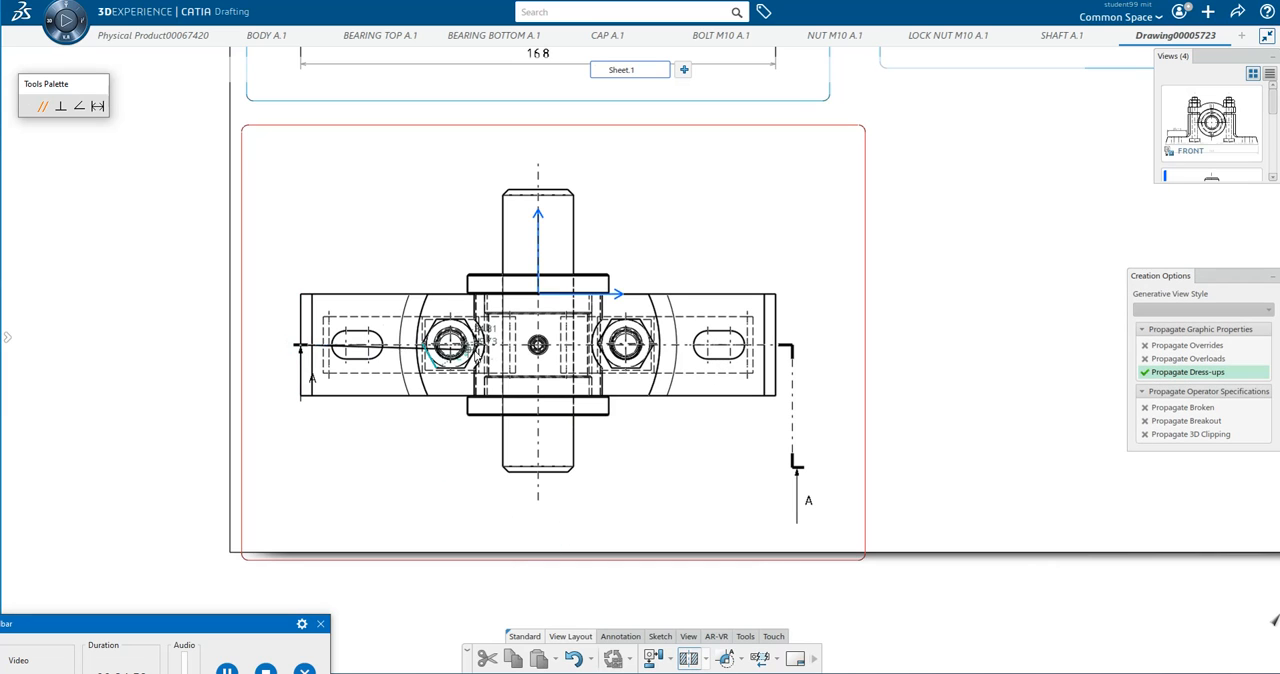
pyautogui.click(538, 345)
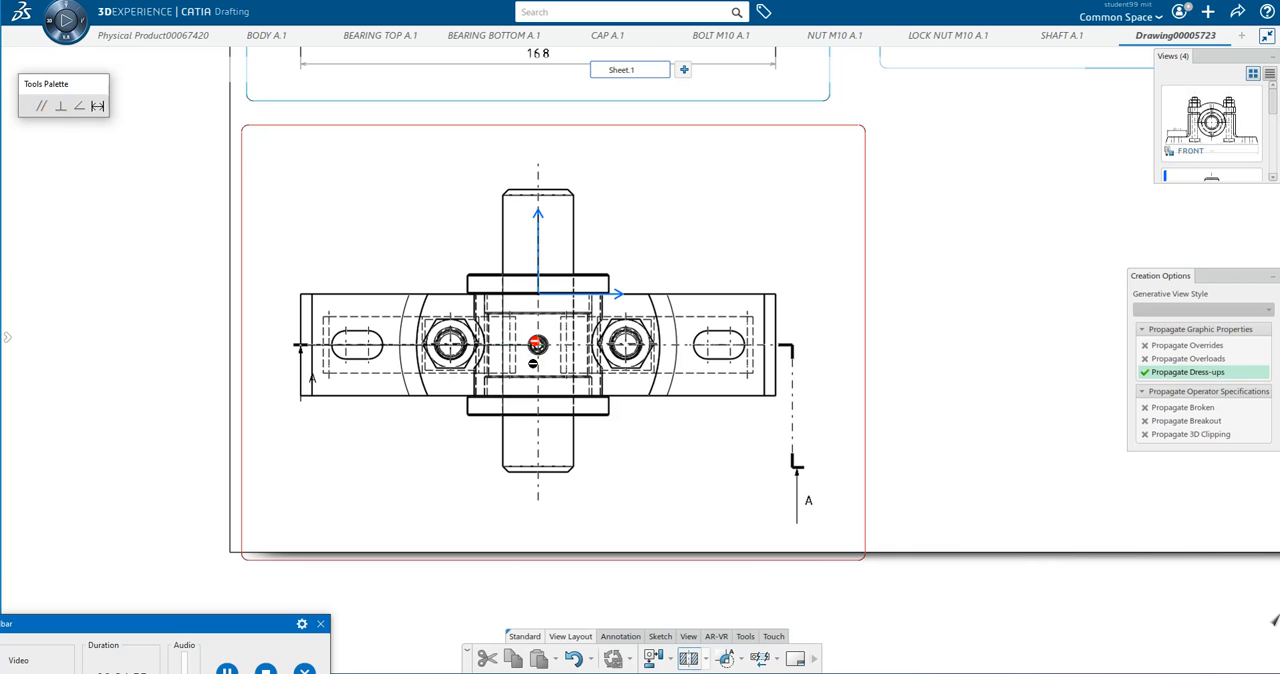
pyautogui.doubleClick(536, 505)
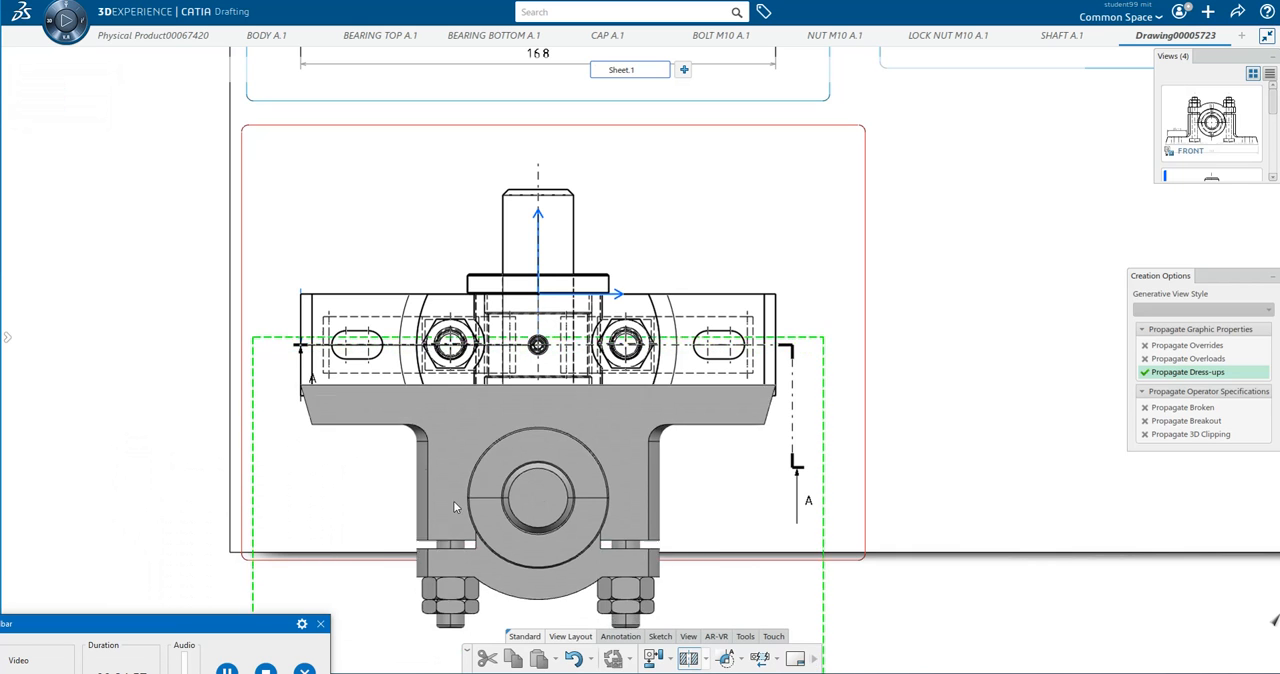
pyautogui.moveTo(442, 160); pyautogui.dragTo(470, 569, button='middle')
pyautogui.moveTo(490, 268); pyautogui.dragTo(448, 645, button='middle')
pyautogui.moveTo(549, 262); pyautogui.dragTo(440, 660, button='middle')
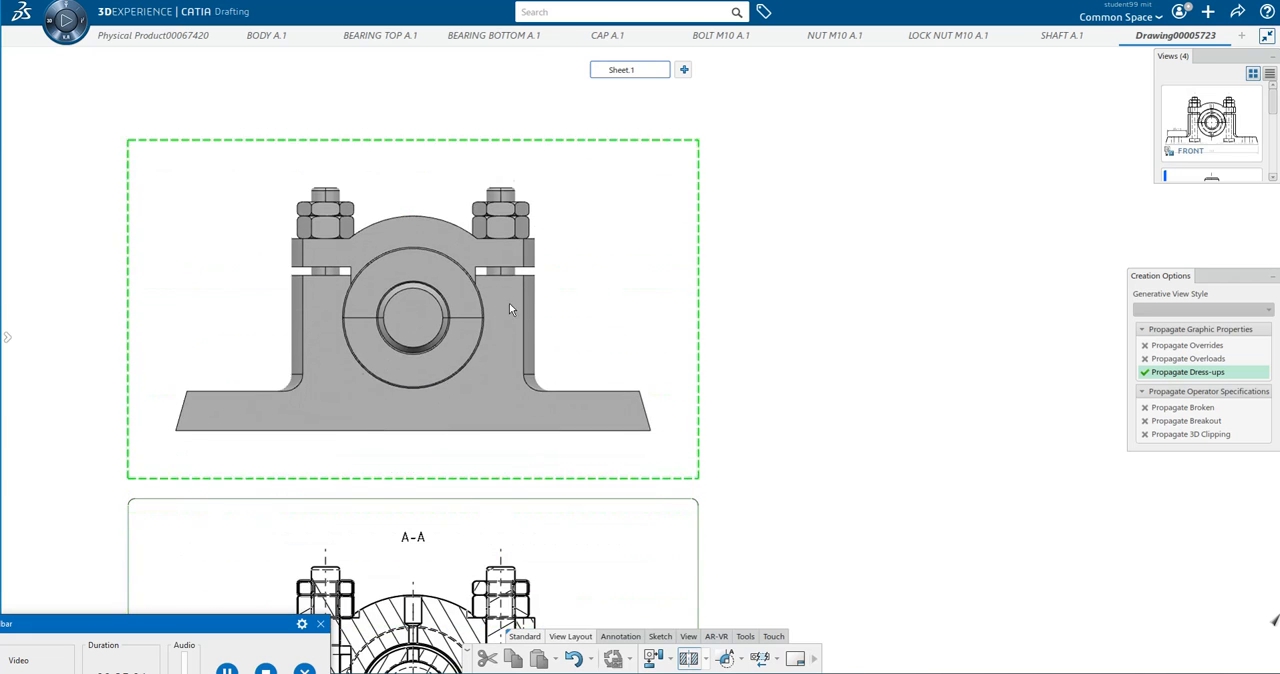
pyautogui.click(509, 270)
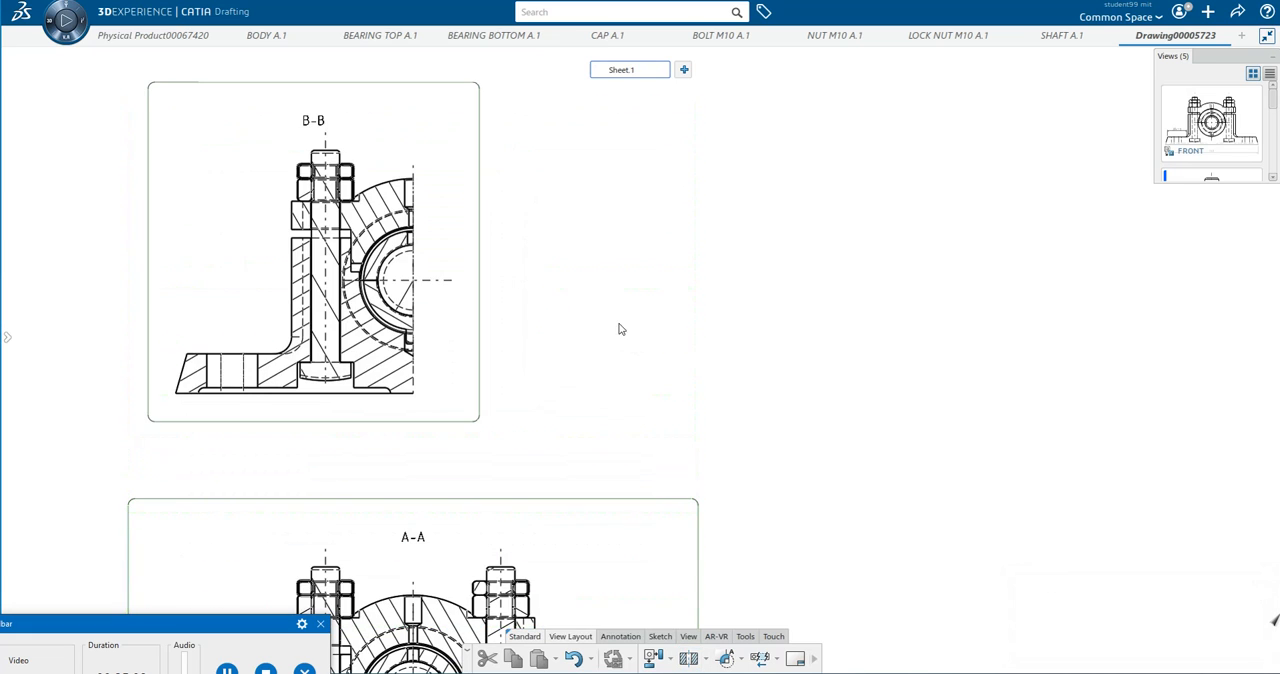
# Look over the two section views above the sheet and the front, side and top views on it.
pyautogui.scroll(-5, 618, 329)
pyautogui.moveTo(746, 437); pyautogui.dragTo(649, 320, button='middle')
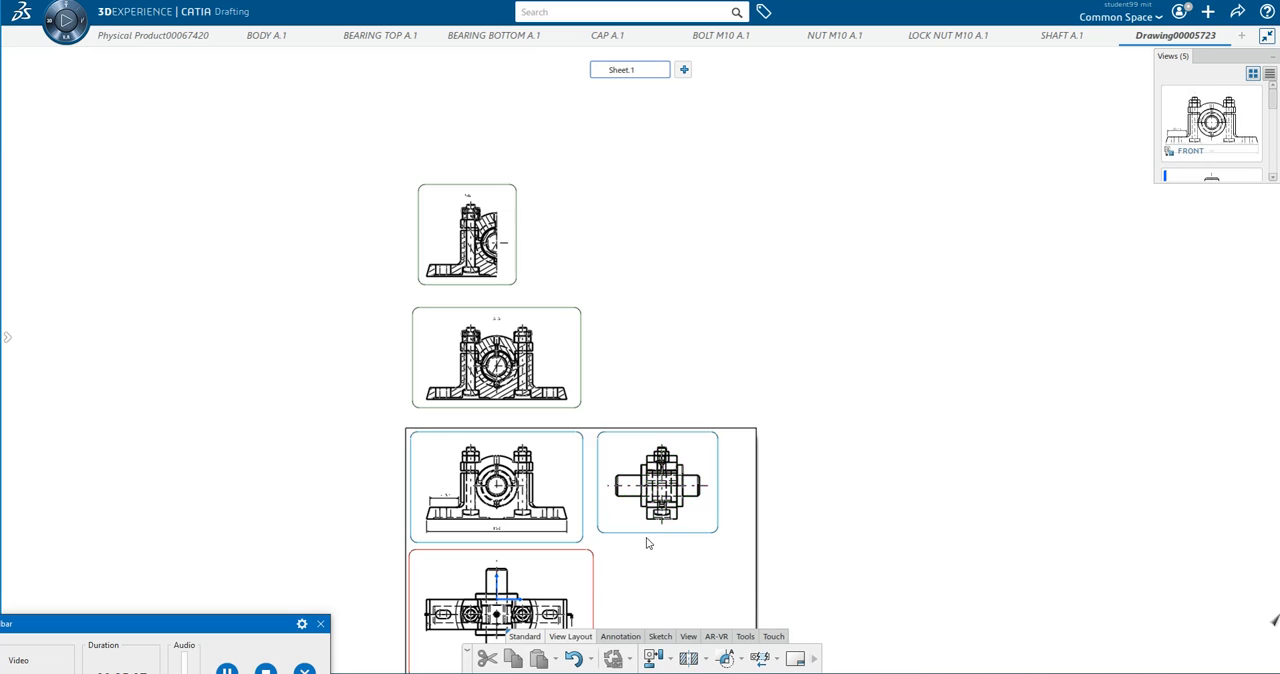
pyautogui.scroll(5, 647, 543)
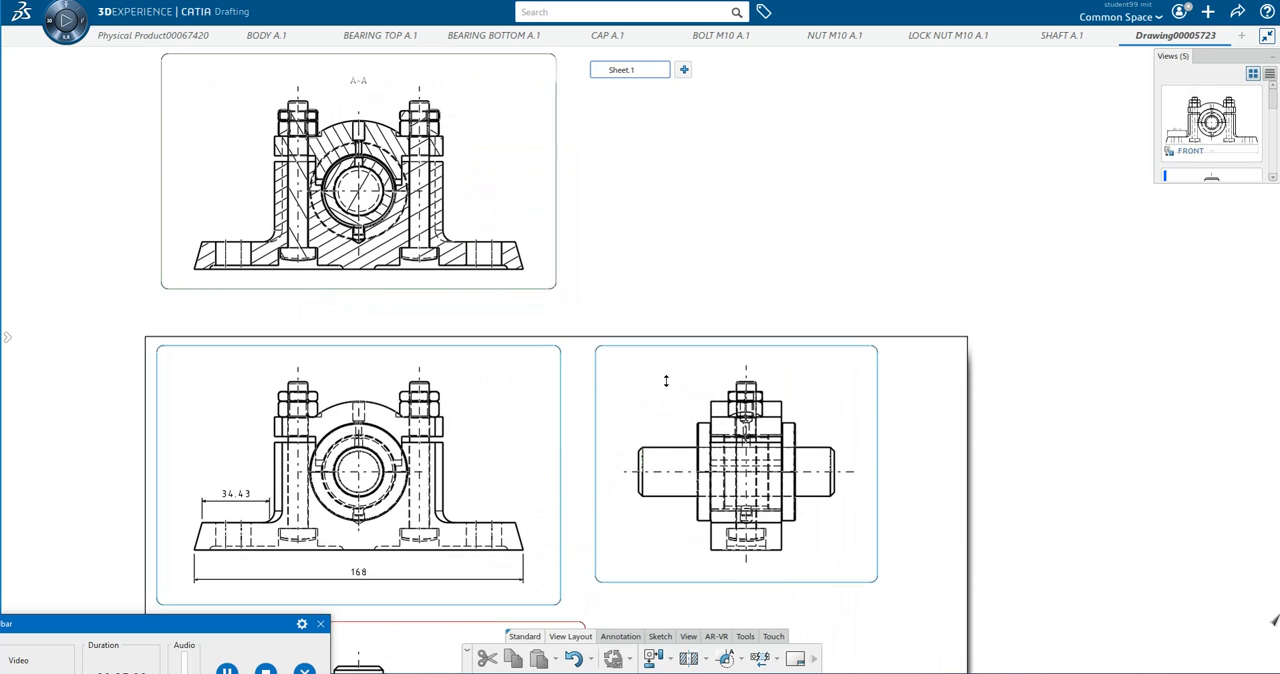
pyautogui.scroll(-2, 545, 331)
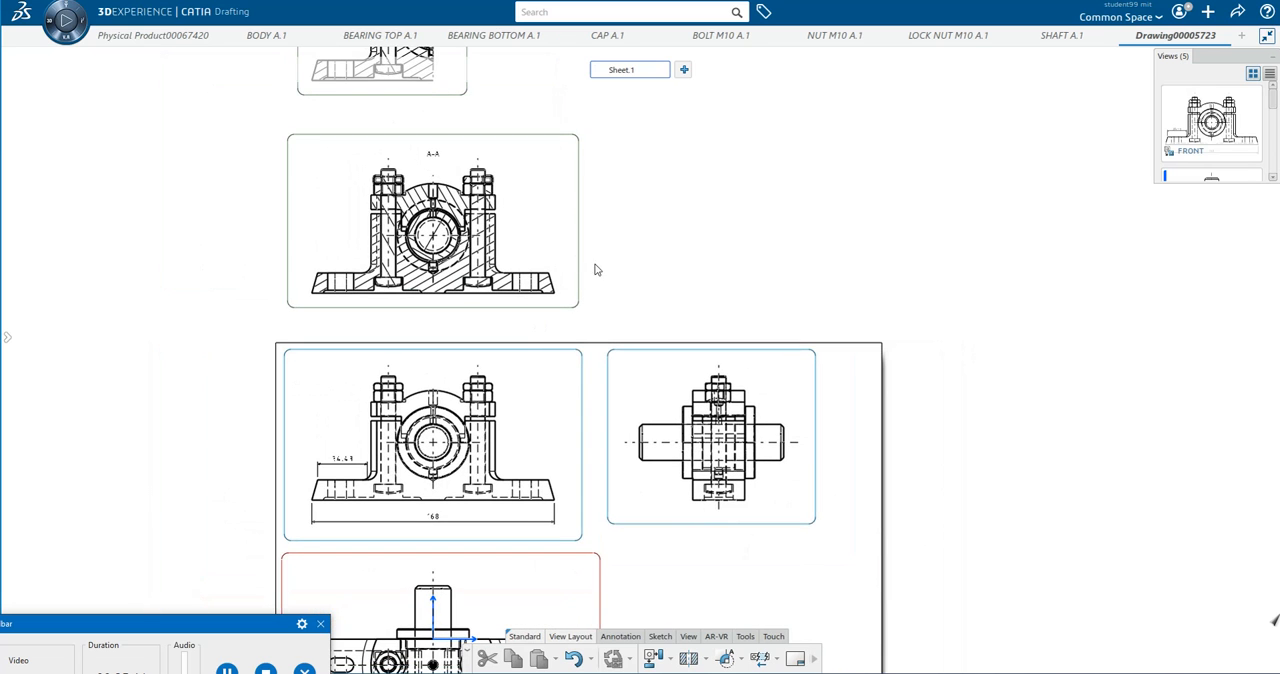
pyautogui.scroll(-2, 594, 271)
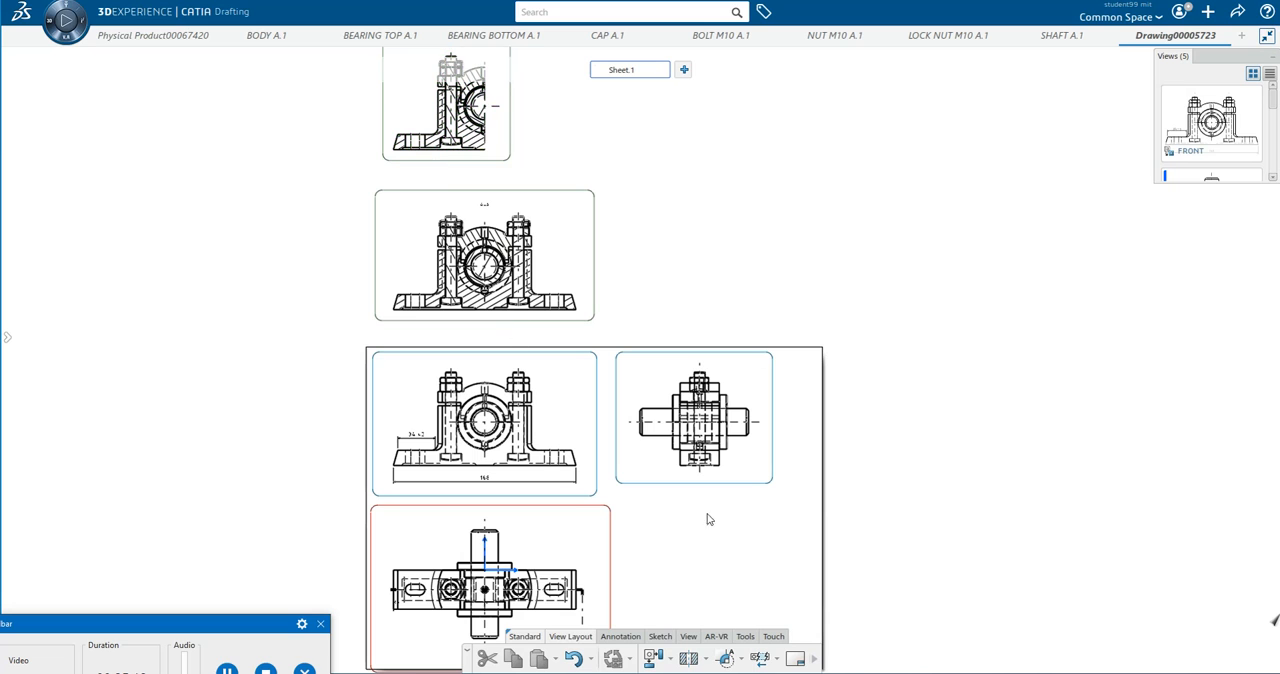
pyautogui.scroll(1, 616, 374)
pyautogui.scroll(2, 616, 374)
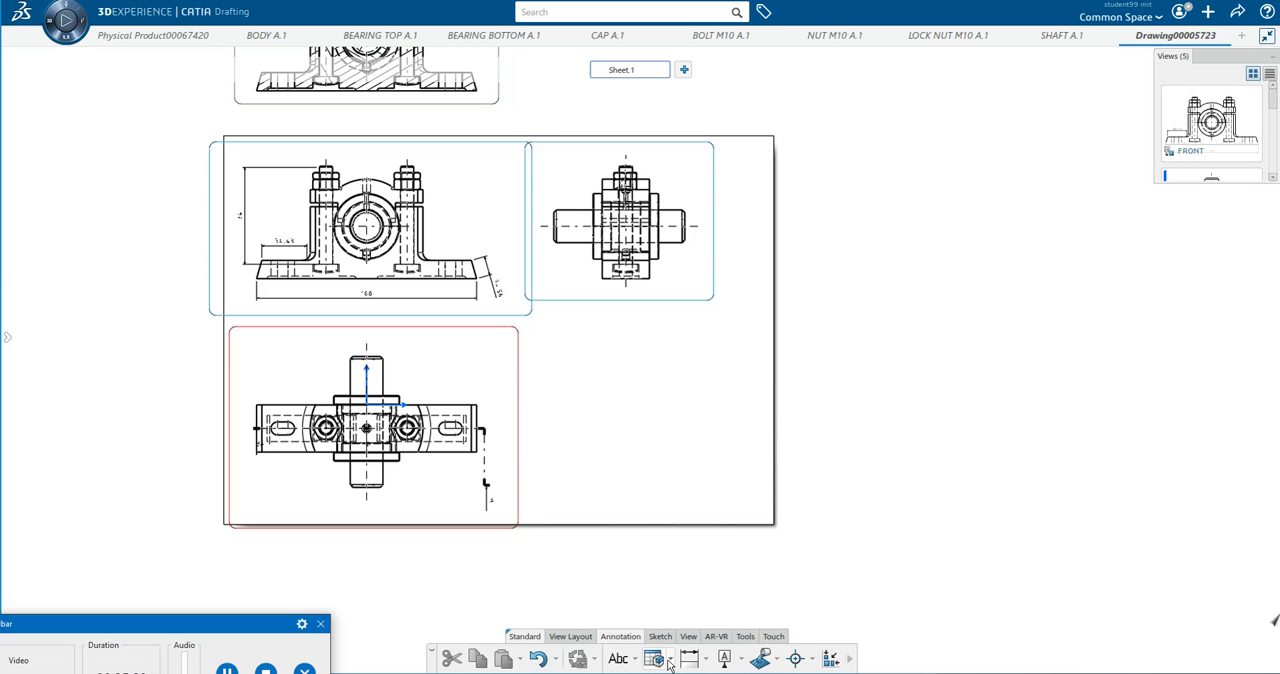
# Insert a bill of material with the Default style and position it to the right of the top view, below the side view.
pyautogui.click(667, 660)
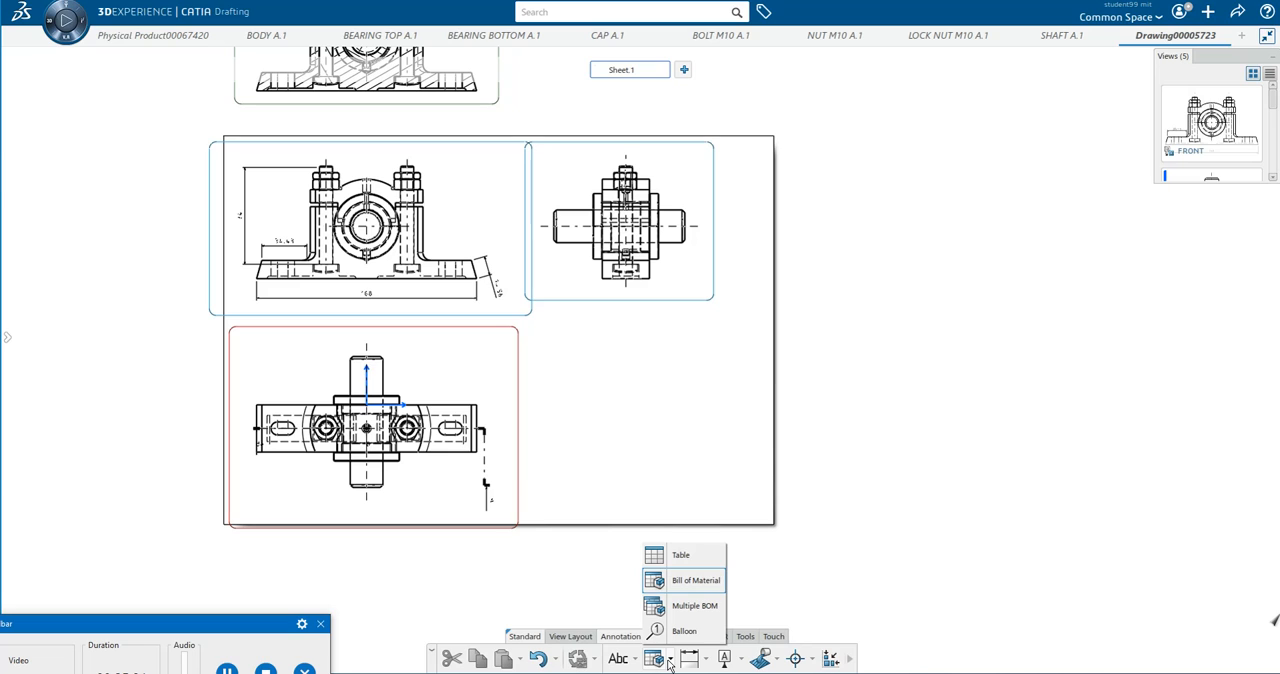
pyautogui.click(812, 566)
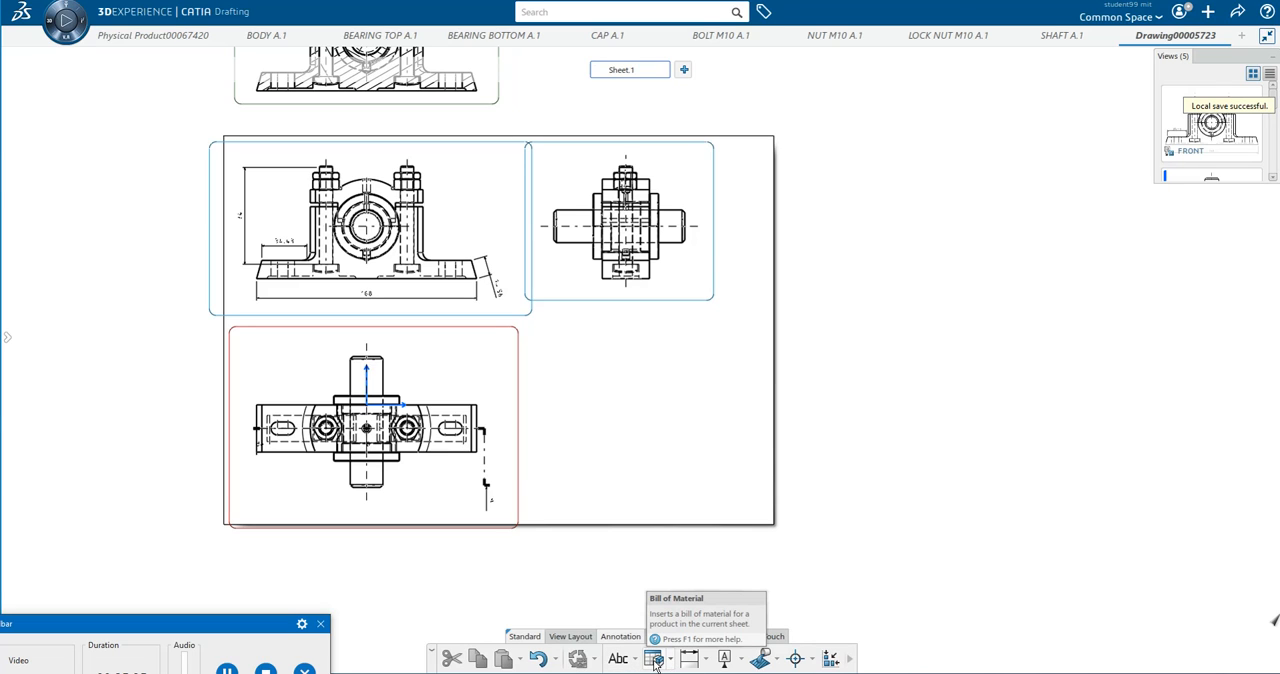
pyautogui.click(670, 664)
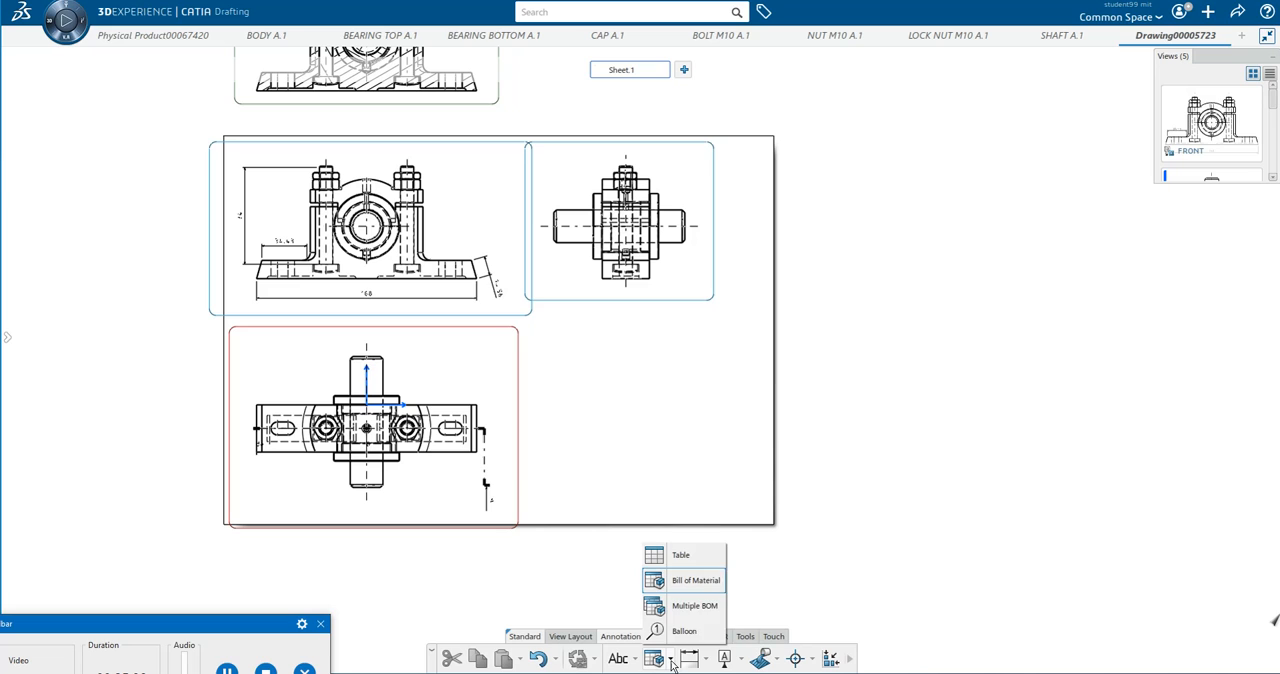
pyautogui.click(688, 581)
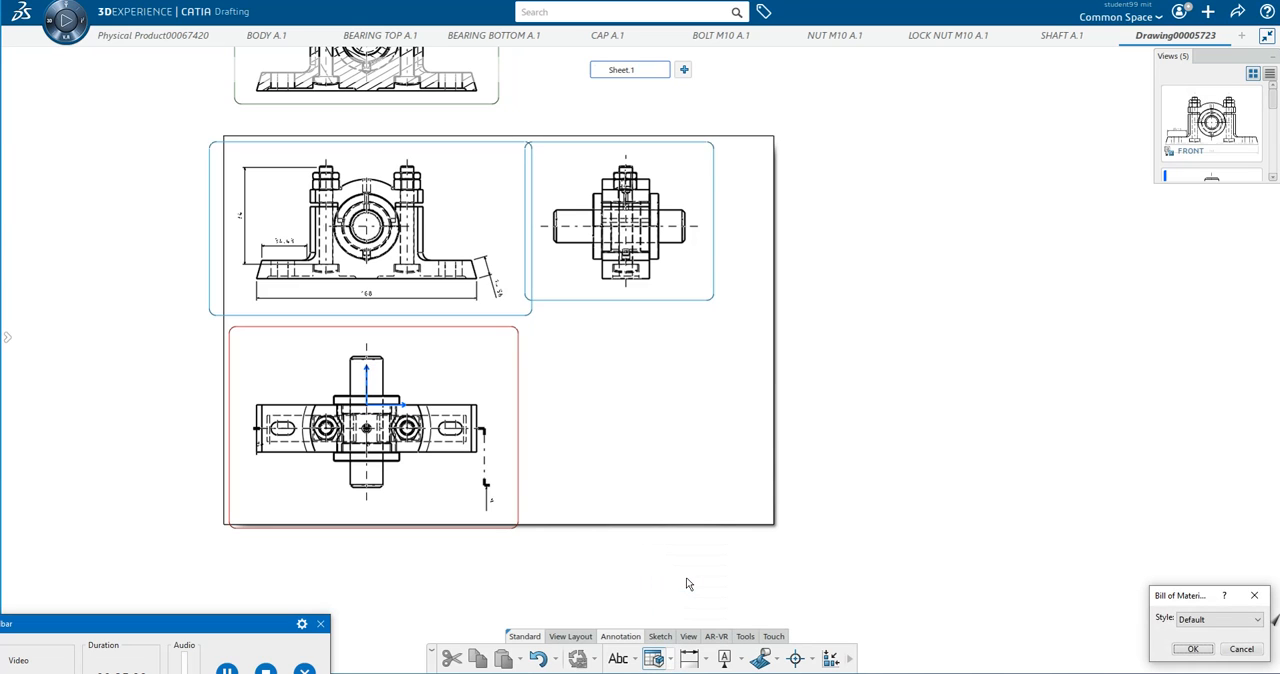
pyautogui.click(1257, 620)
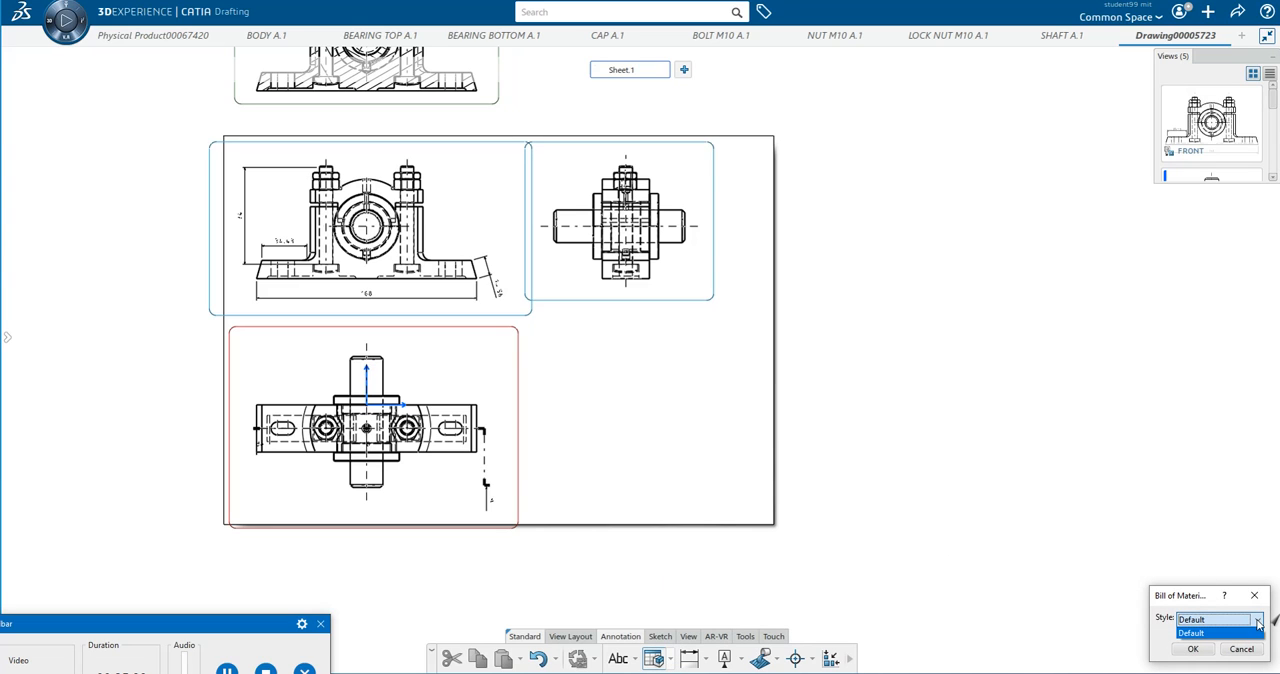
pyautogui.click(1193, 636)
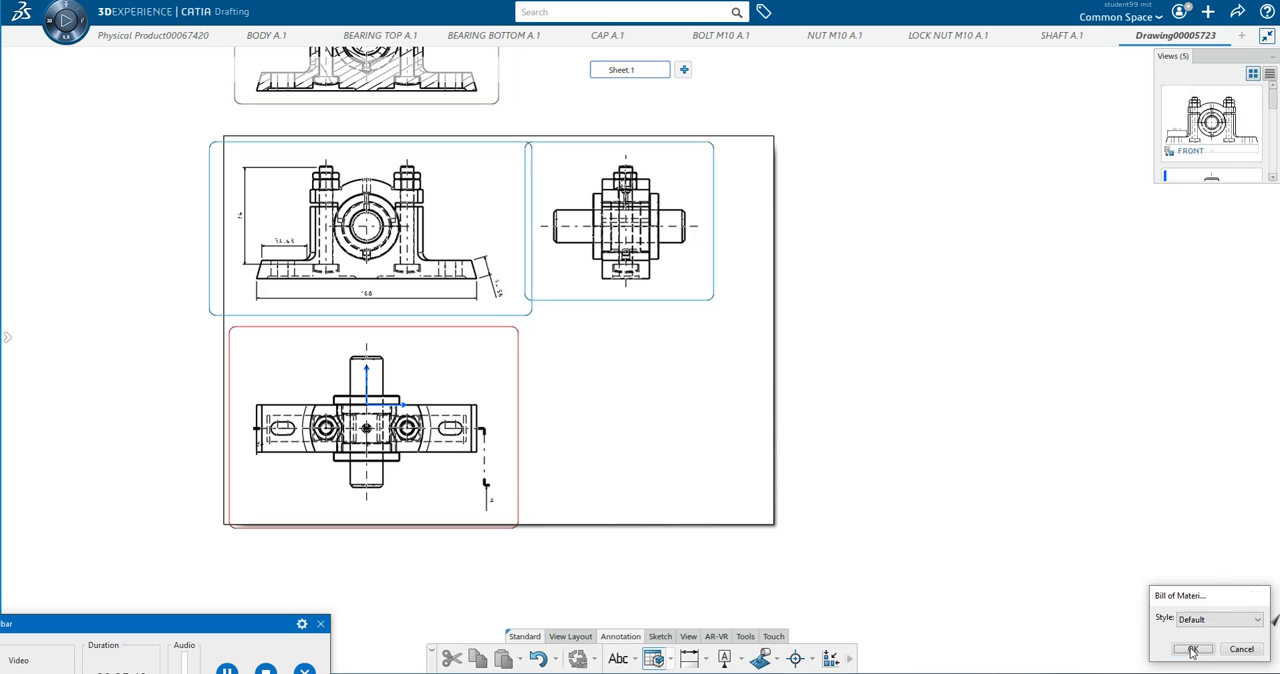
pyautogui.click(1192, 650)
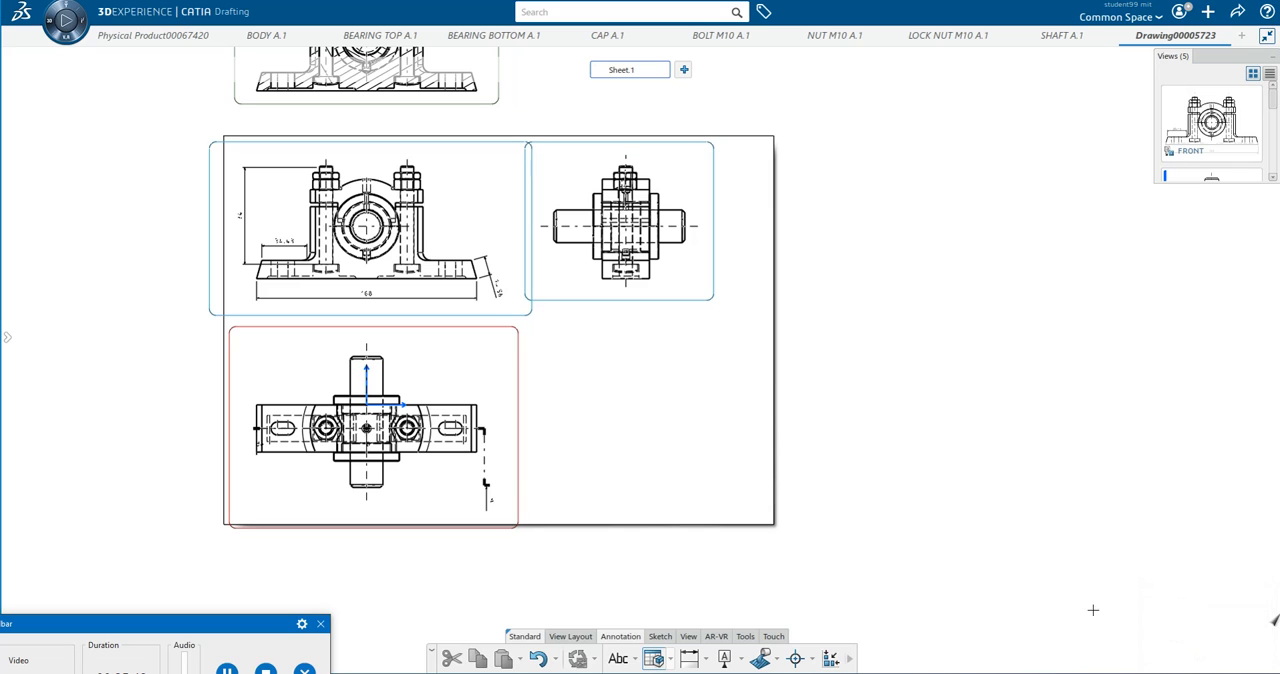
pyautogui.click(624, 437)
pyautogui.moveTo(718, 420); pyautogui.dragTo(651, 356)
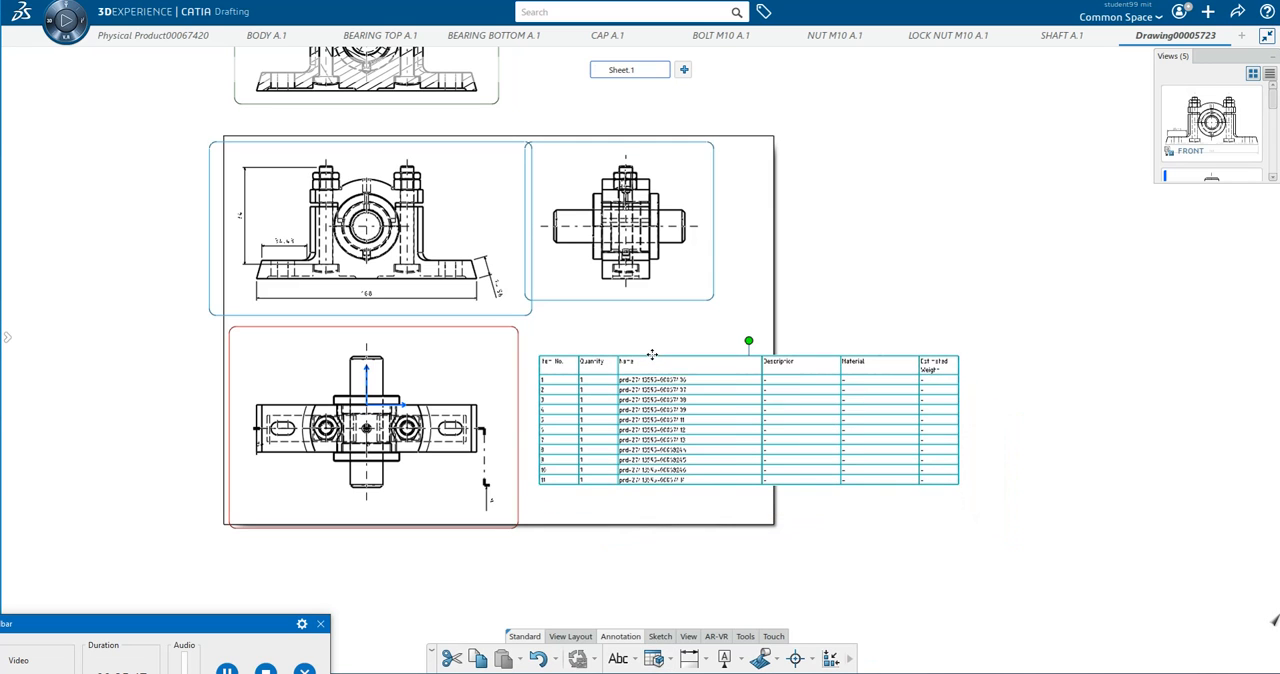
# Open the bill of material for editing and open the Name cell of item 2 in the text editor.
pyautogui.doubleClick(955, 484)
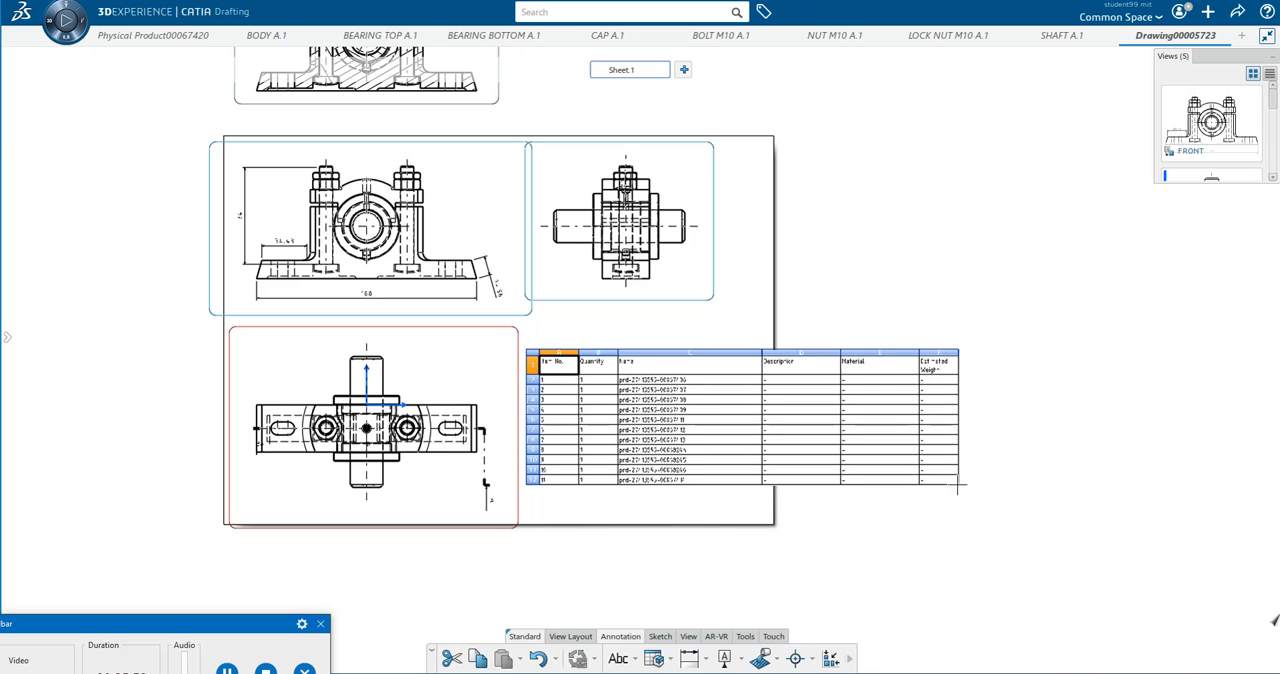
pyautogui.moveTo(944, 478); pyautogui.dragTo(897, 463)
pyautogui.click(799, 460)
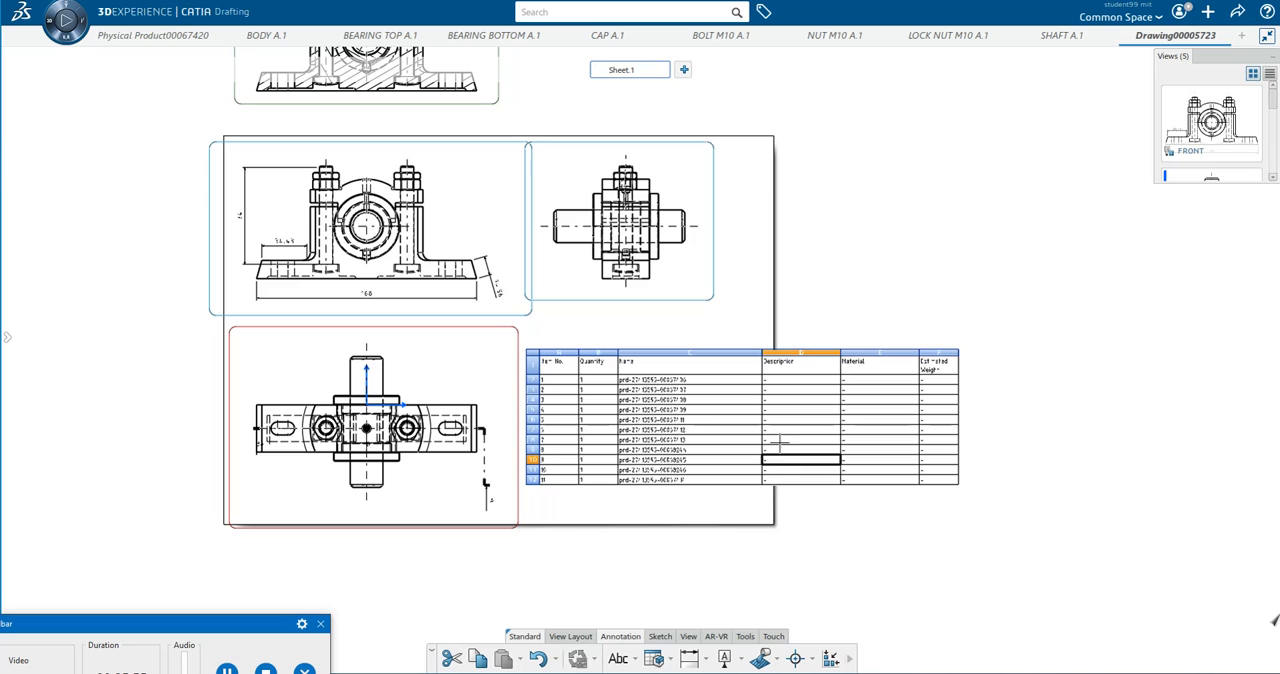
pyautogui.click(786, 389)
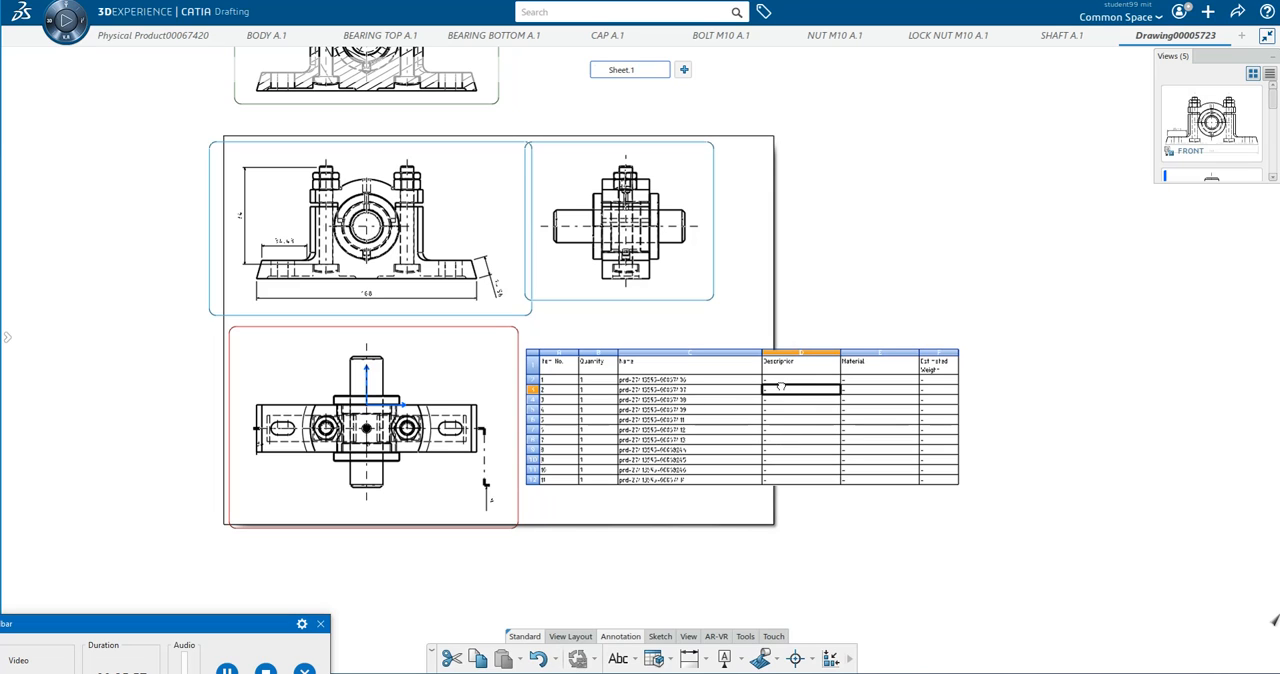
pyautogui.doubleClick(687, 388)
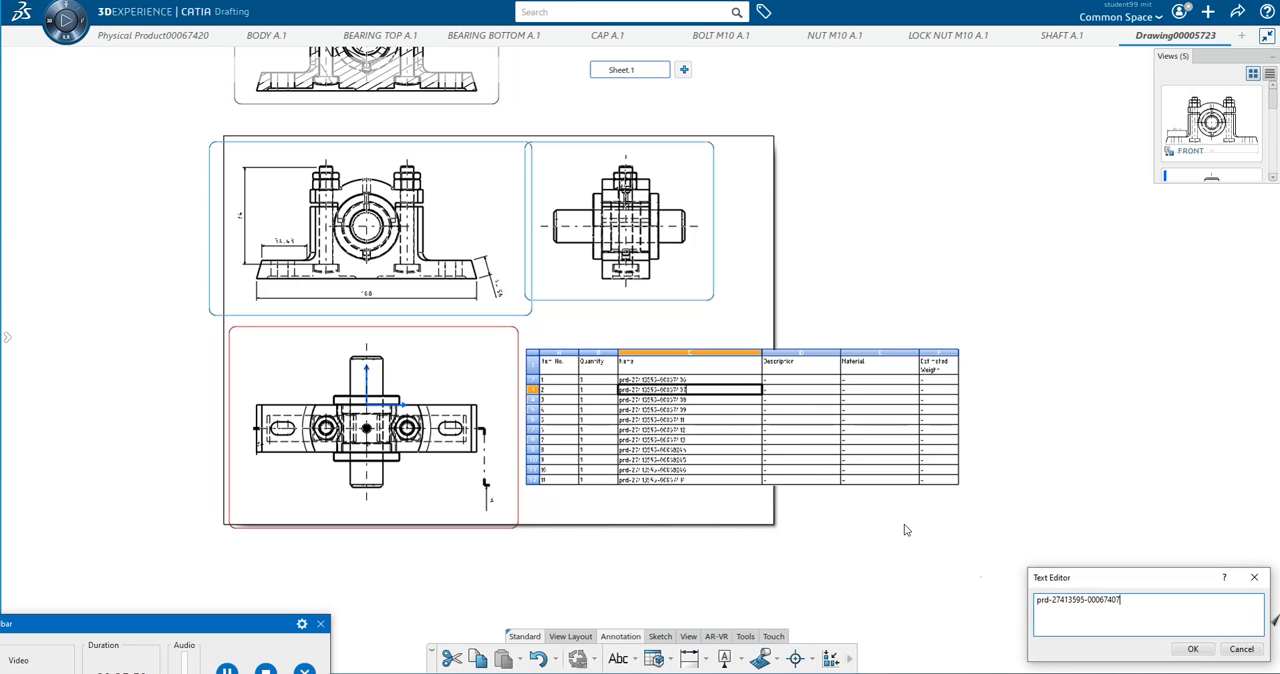
pyautogui.doubleClick(1101, 599)
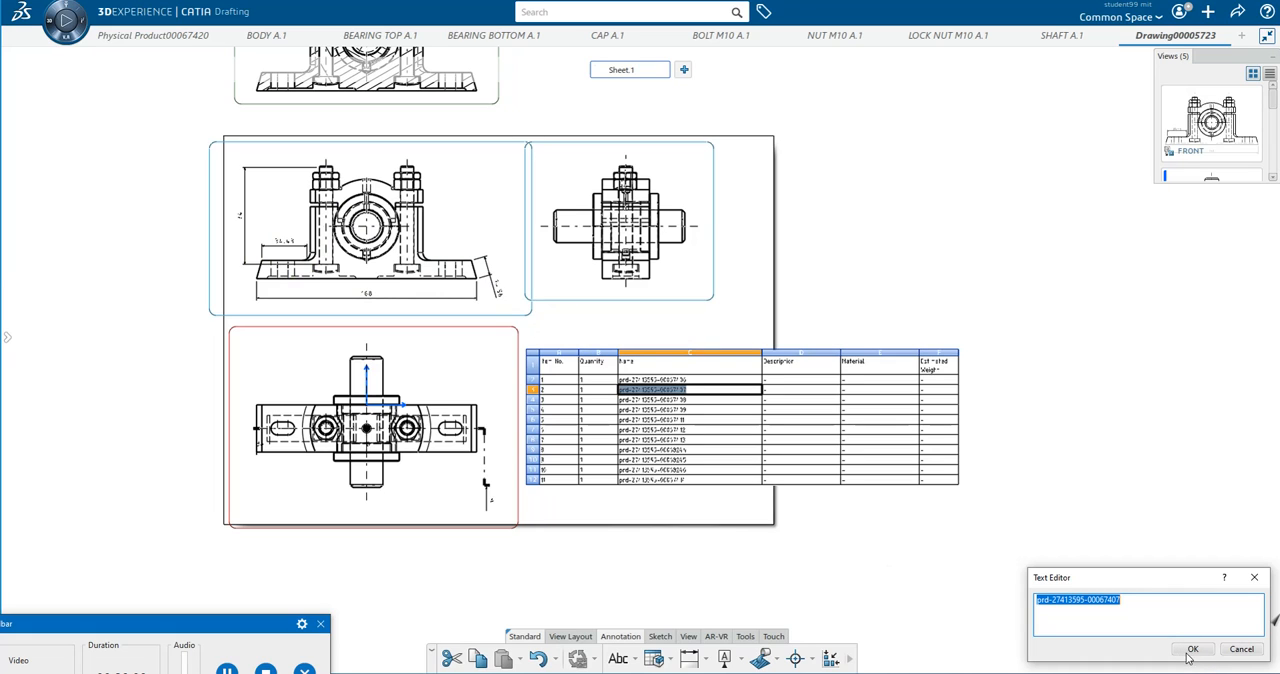
pyautogui.click(1240, 649)
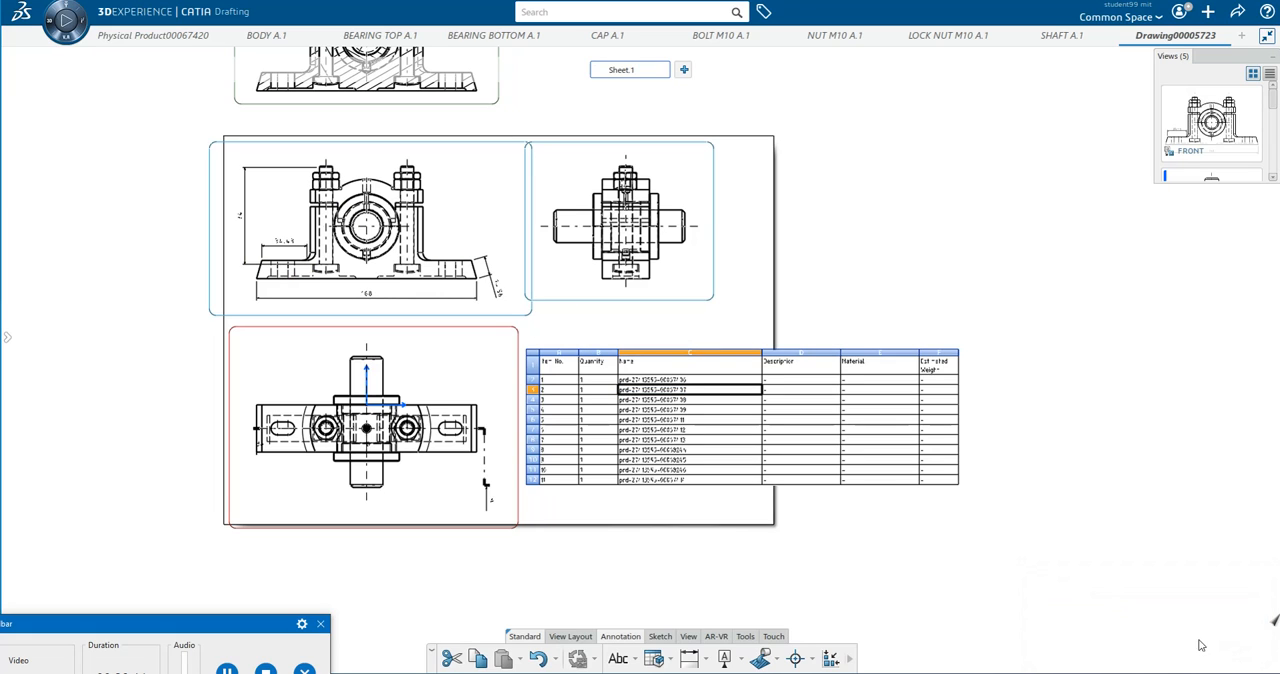
pyautogui.click(962, 481)
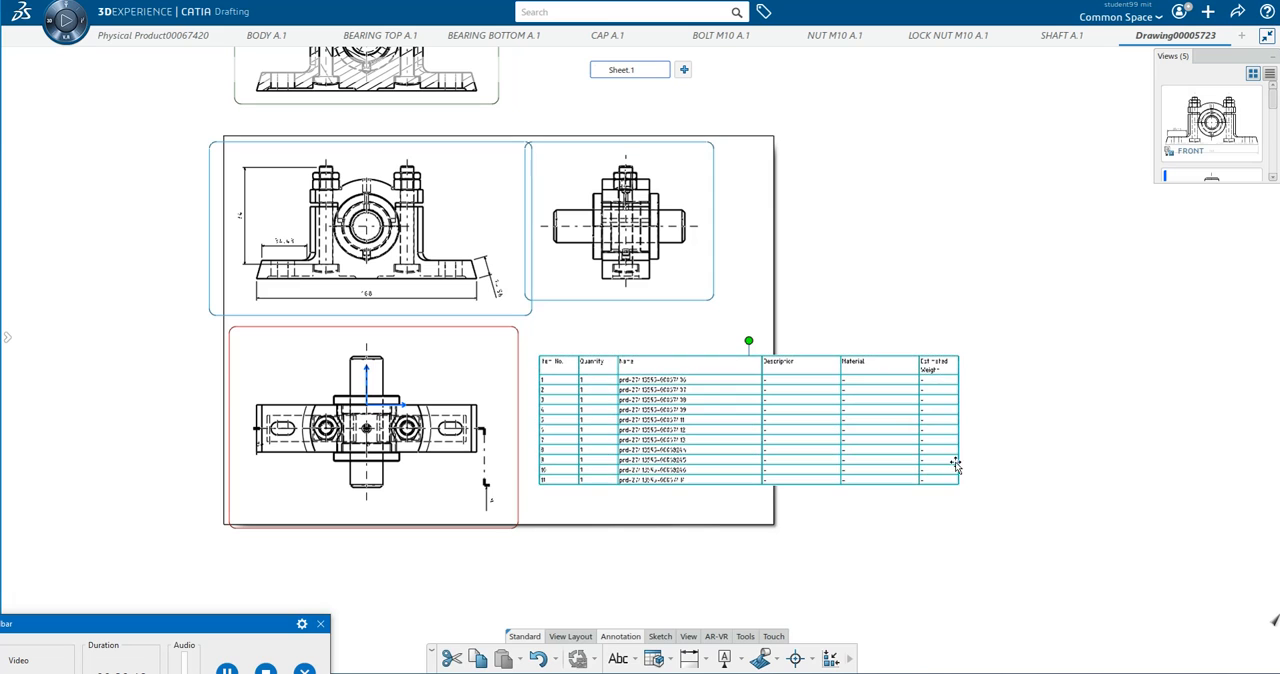
# Move the bill of material slightly down and to the right, and examine its border settings and reported properties.
pyautogui.moveTo(956, 357); pyautogui.dragTo(973, 375)
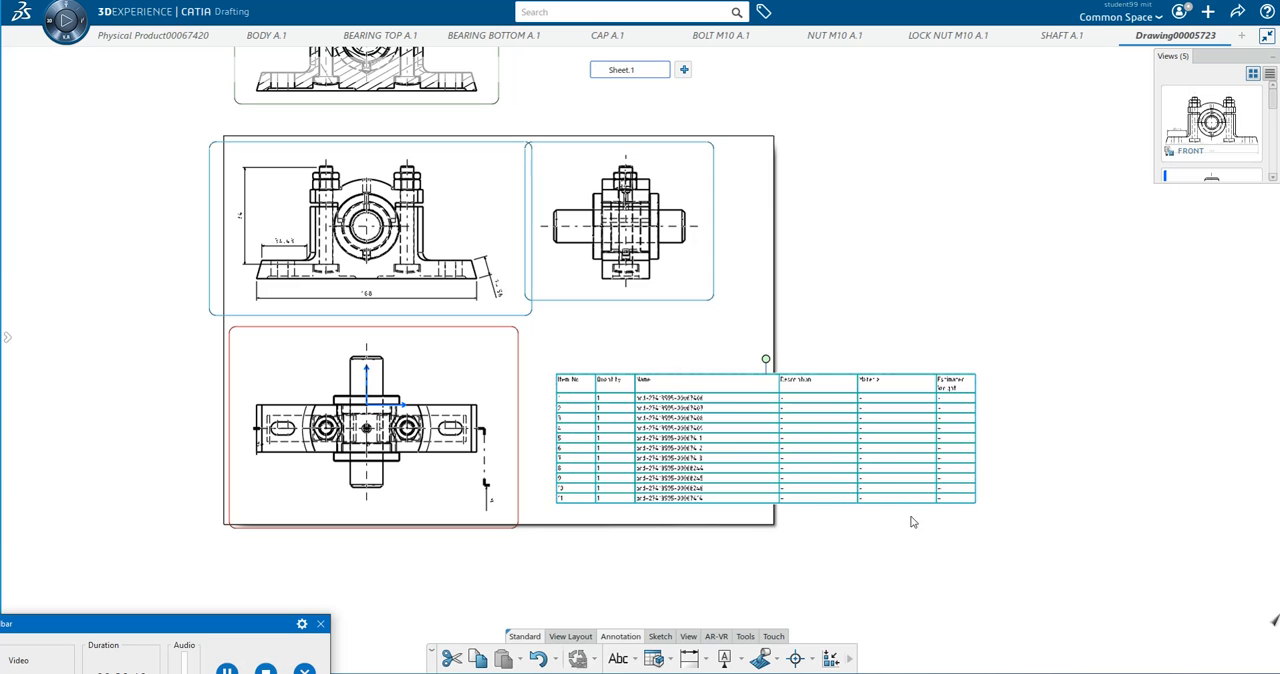
pyautogui.rightClick(968, 502)
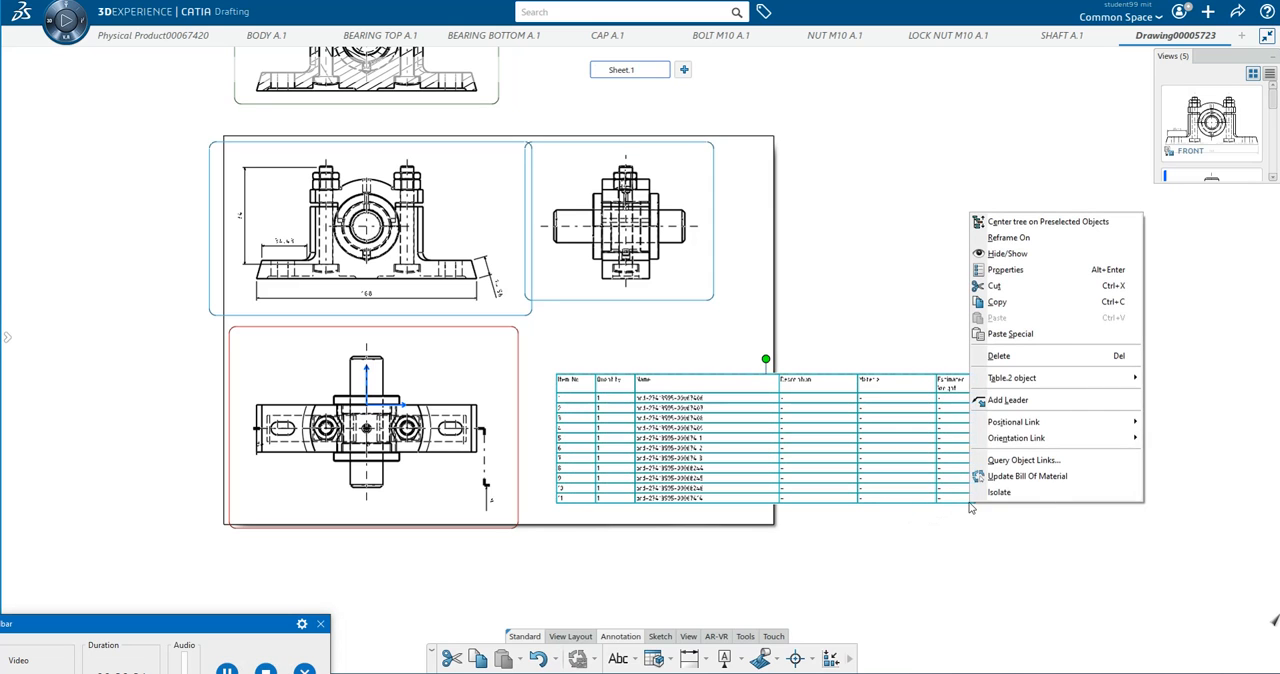
pyautogui.click(1023, 270)
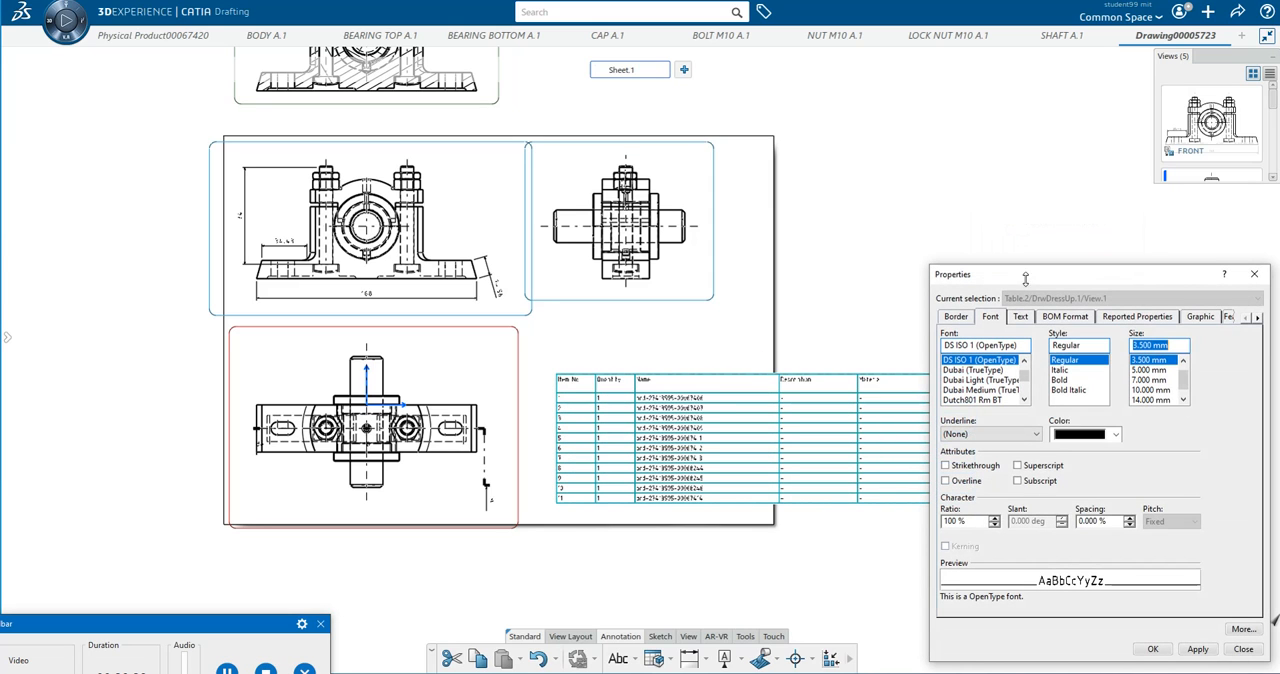
pyautogui.click(955, 318)
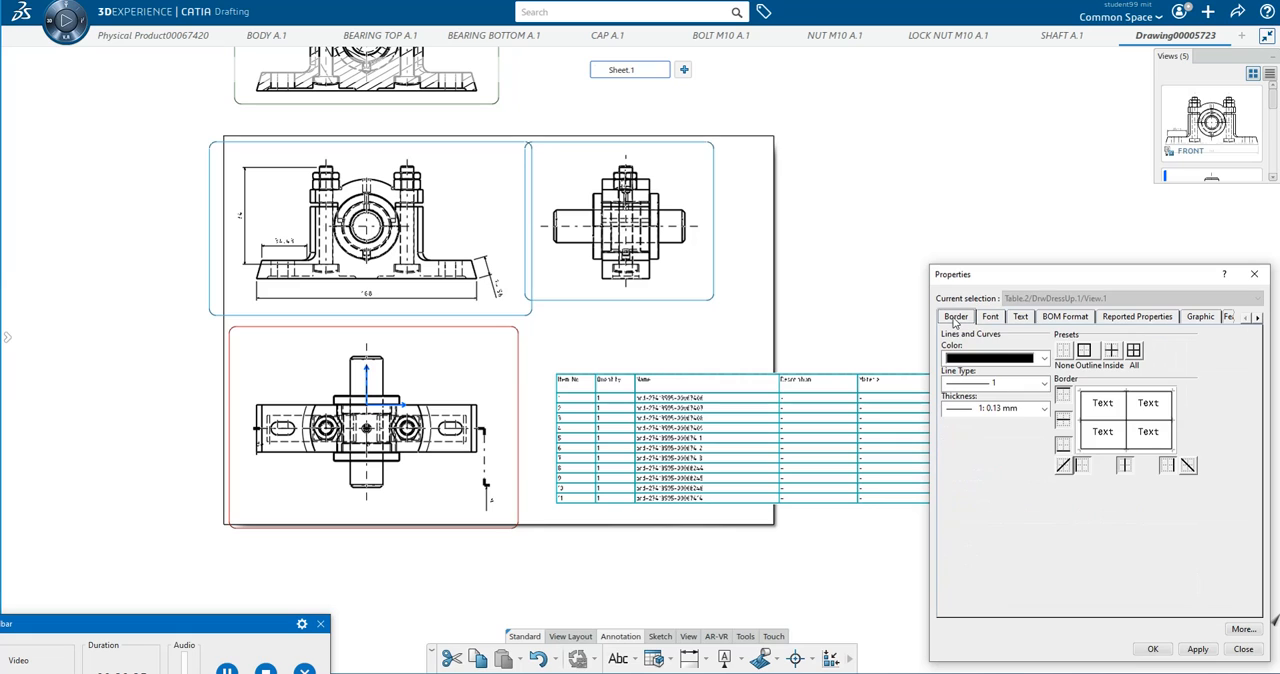
pyautogui.click(1130, 318)
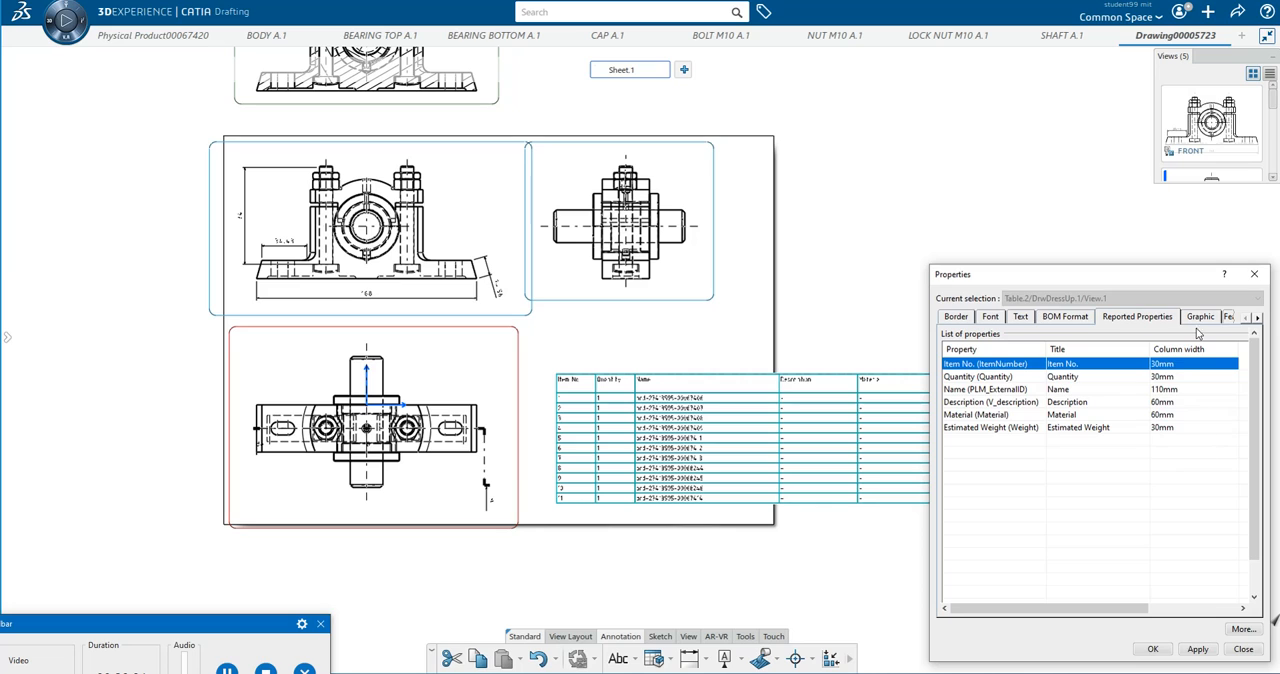
pyautogui.click(1254, 274)
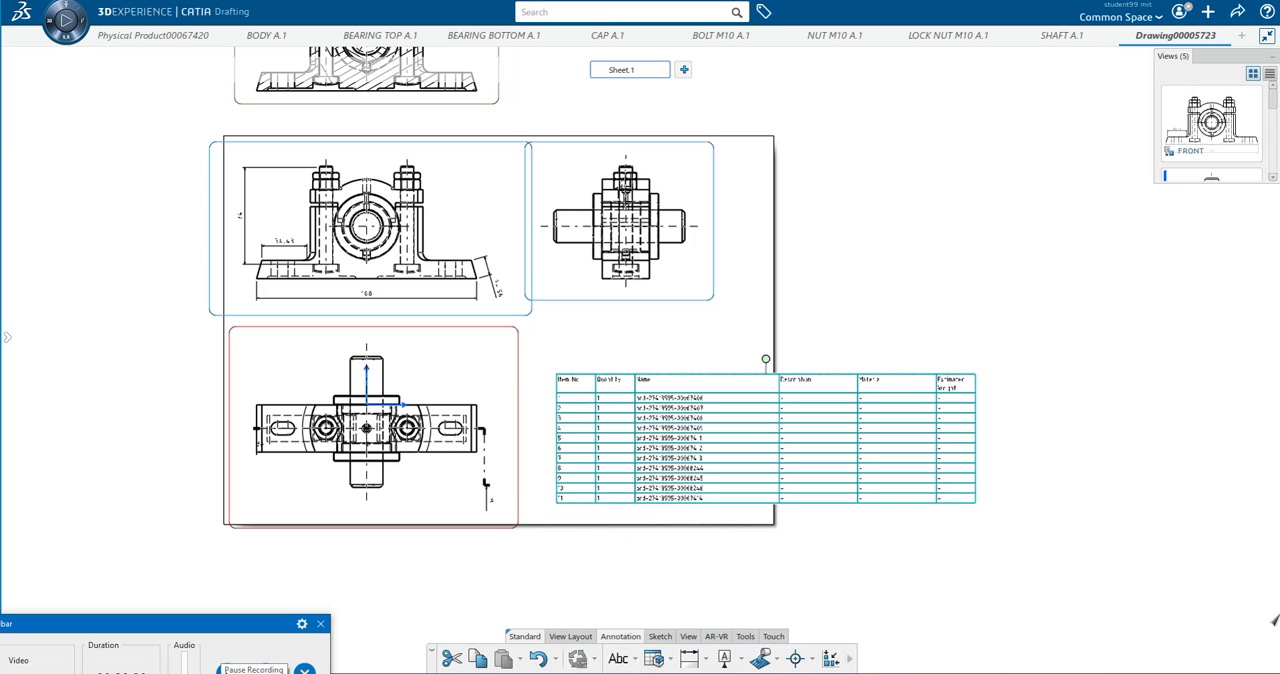
pyautogui.click(227, 670)
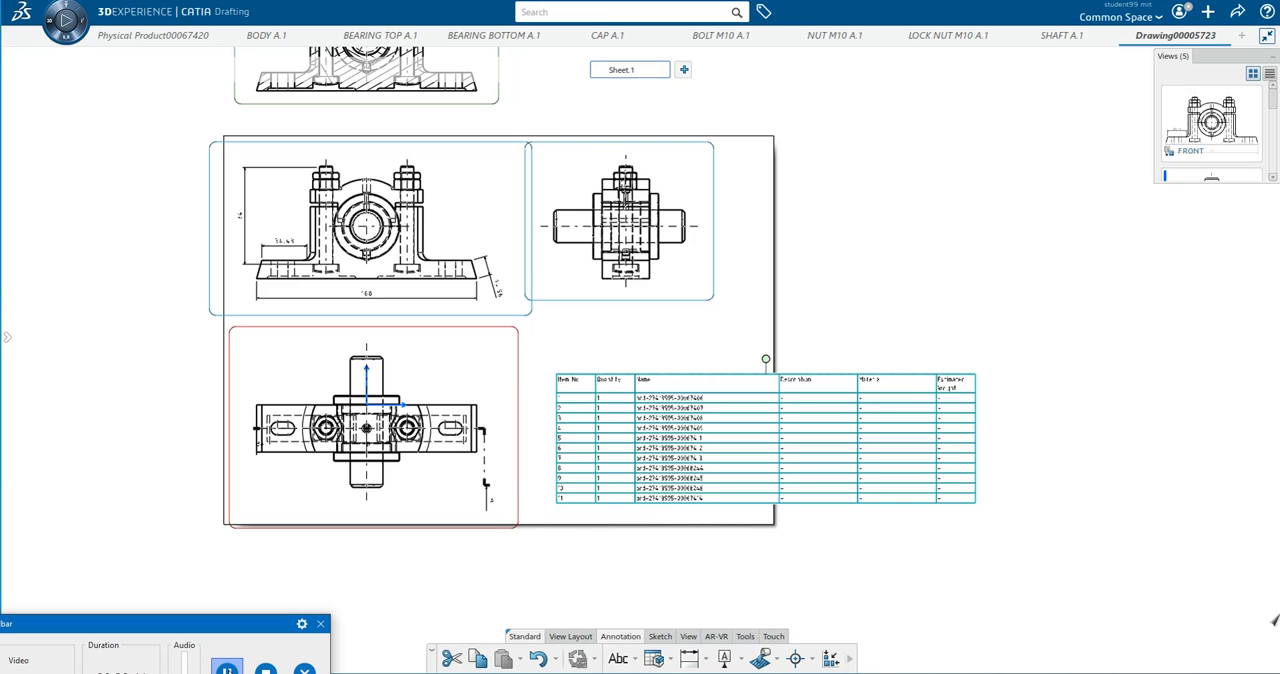